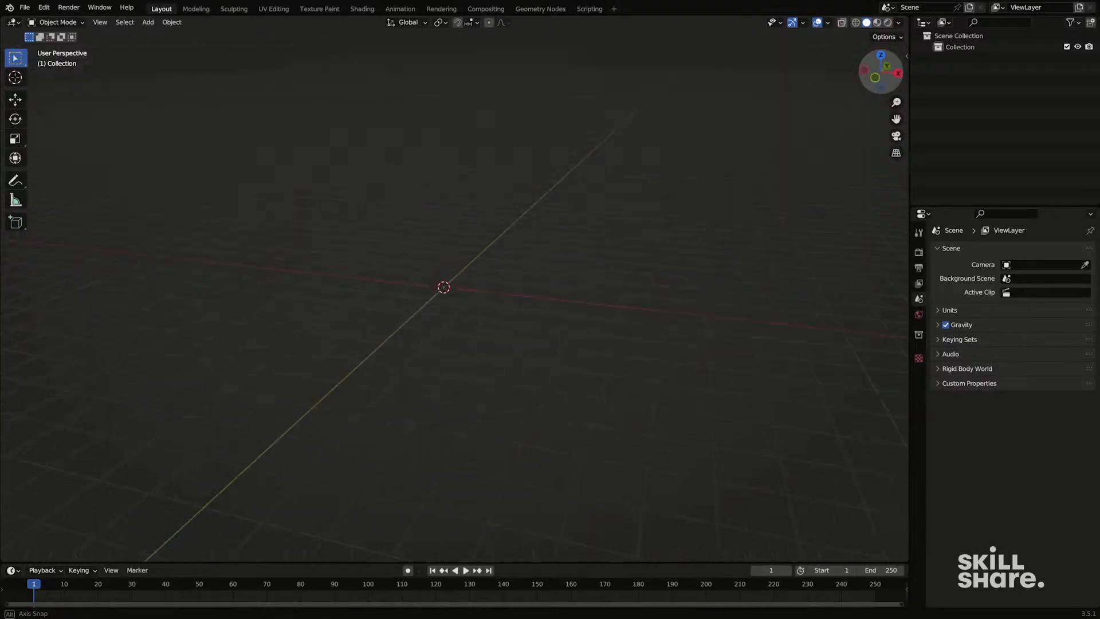
Step: Add a mesh circle at the world origin of the empty scene
left_click_drag(886, 80, 883, 80)
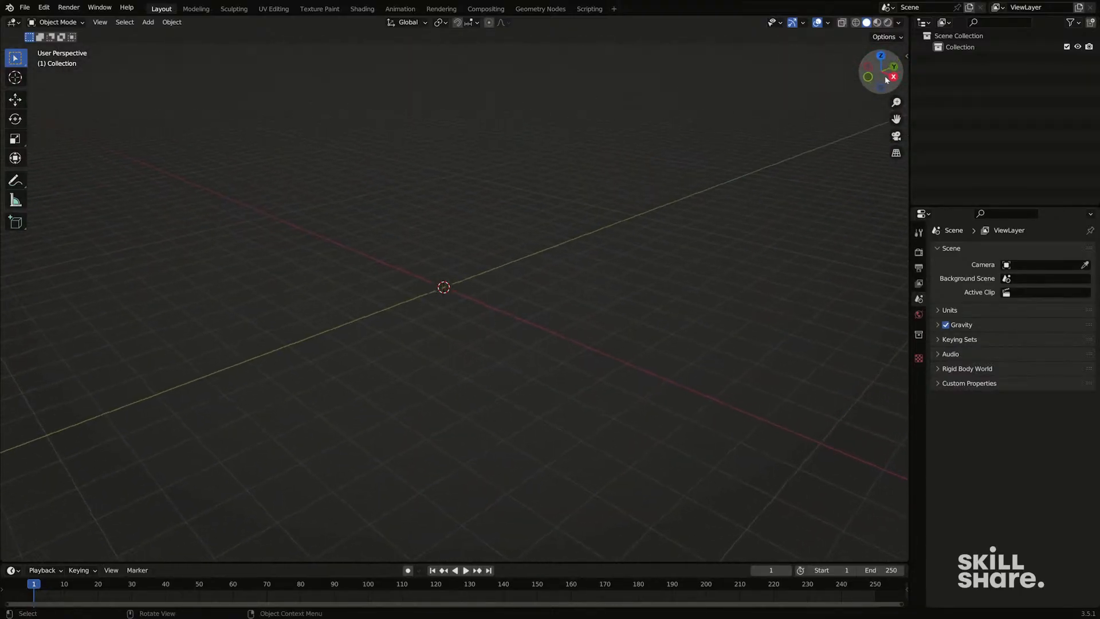
middle_click_drag(705, 187, 591, 240)
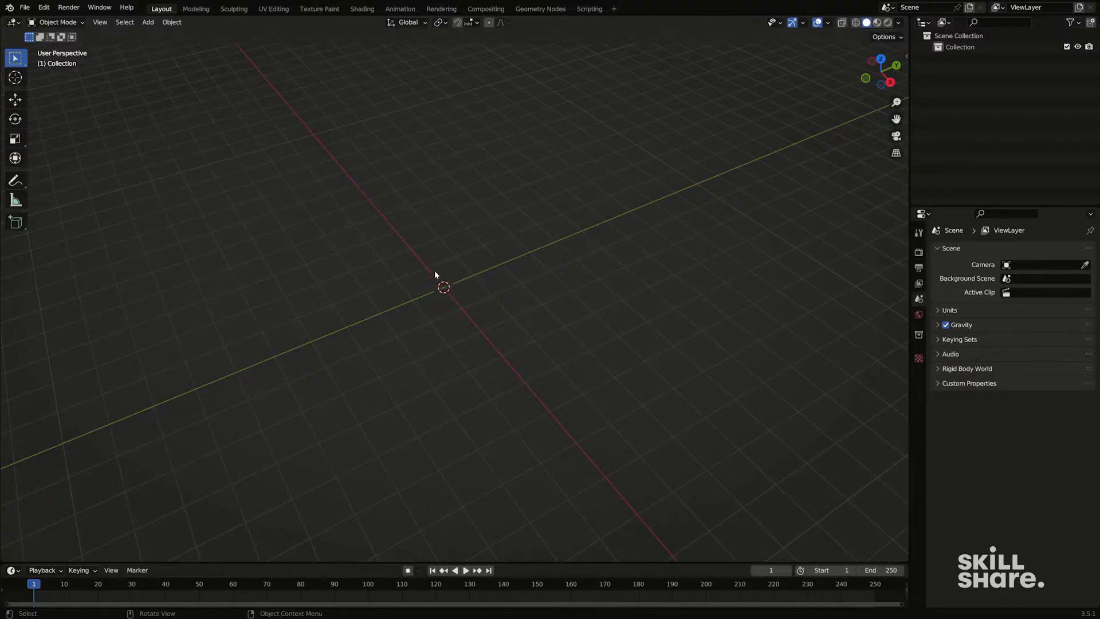
key("shift+a")
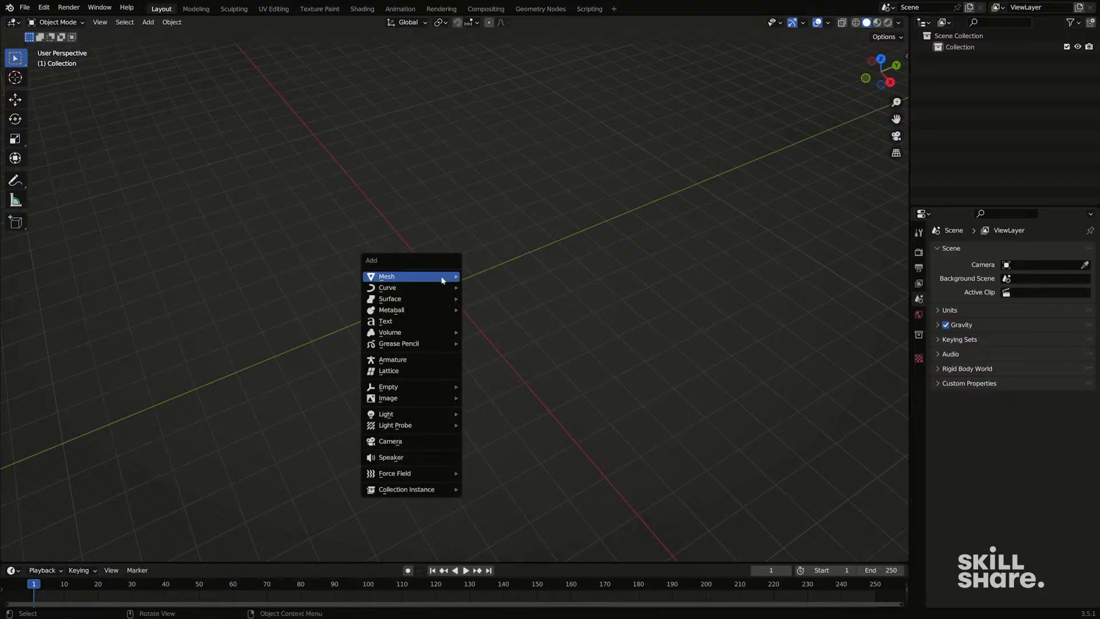
mouse_move(441, 275)
left_click(498, 298)
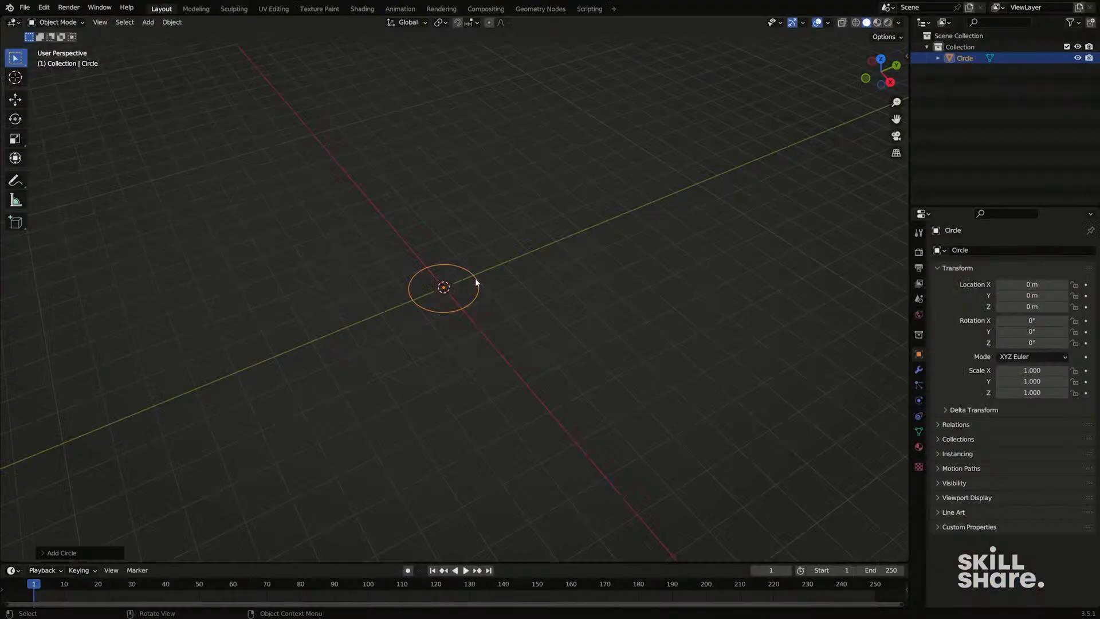
Step: Fill the circle's outline with a face in Edit Mode
middle_click_drag(479, 285, 490, 298)
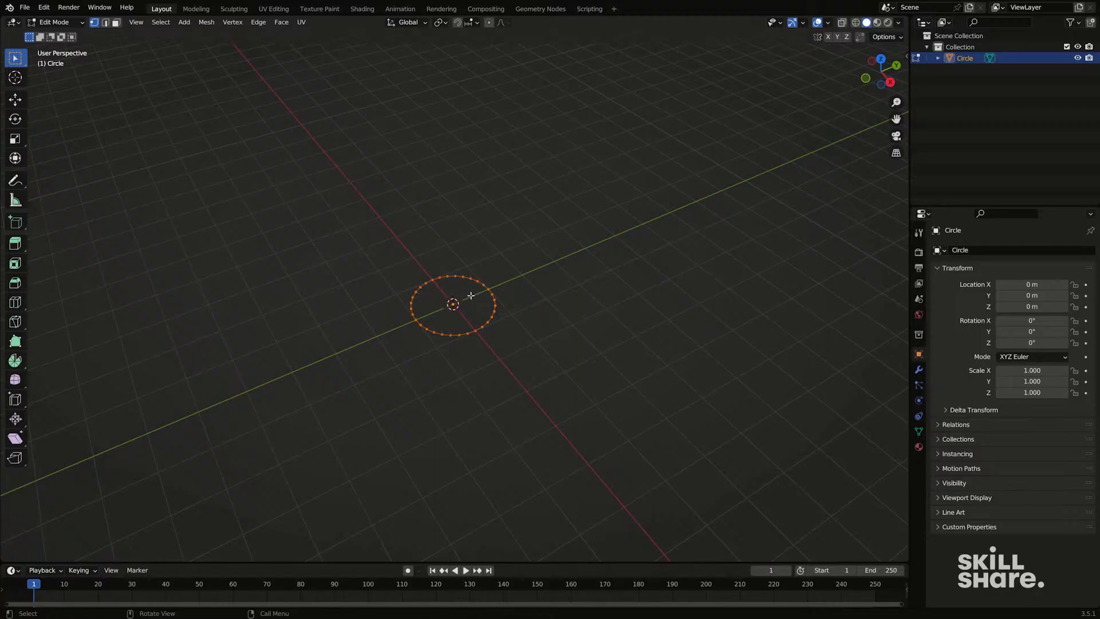
key("f")
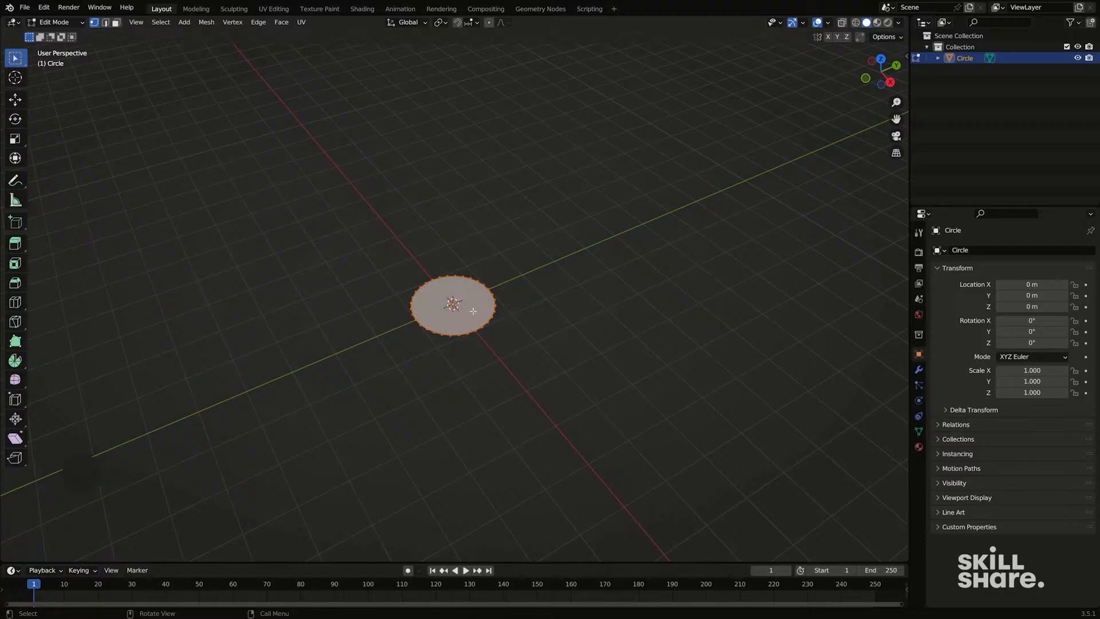
middle_click_drag(474, 308, 492, 356)
Step: Extrude the circular face about 3.85 m upward along global Z to form a cylinder, and return to Object Mode
key("e")
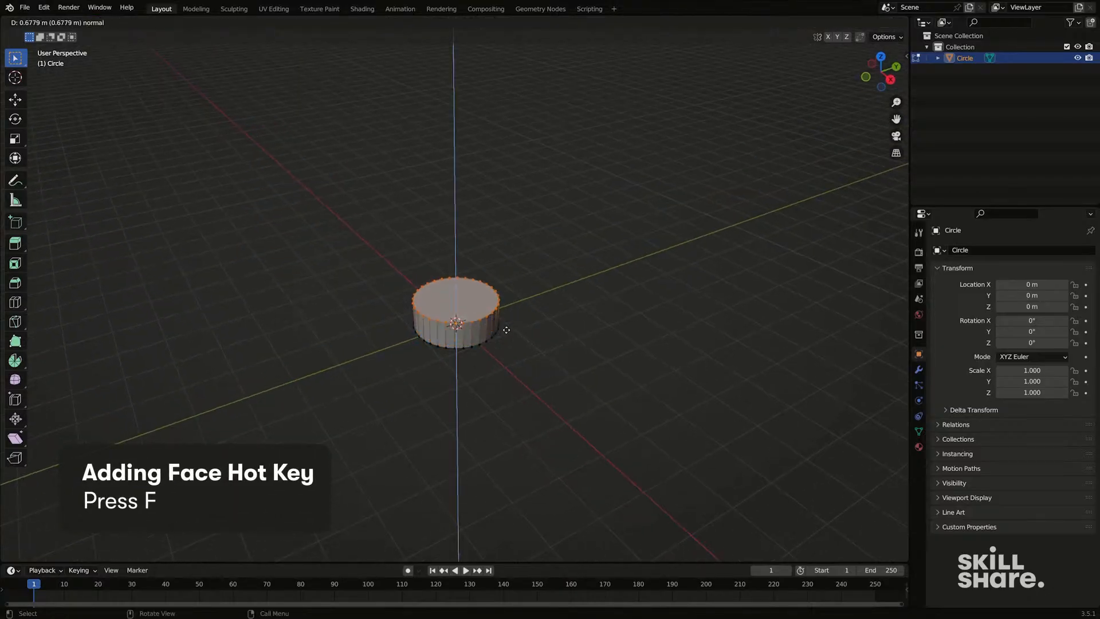
right_click(493, 291)
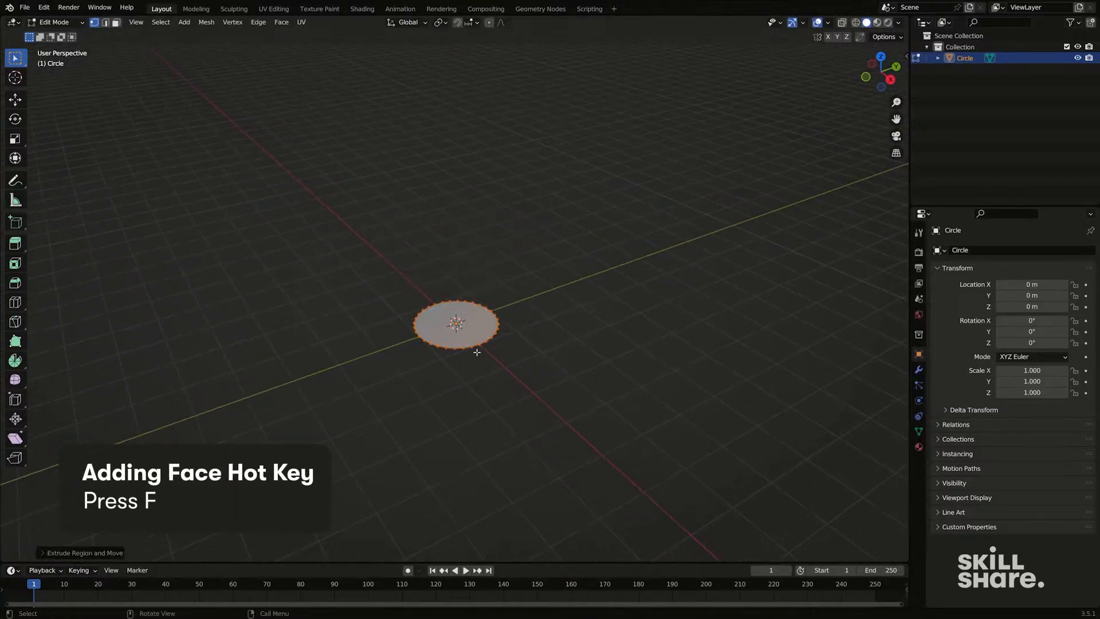
key("e")
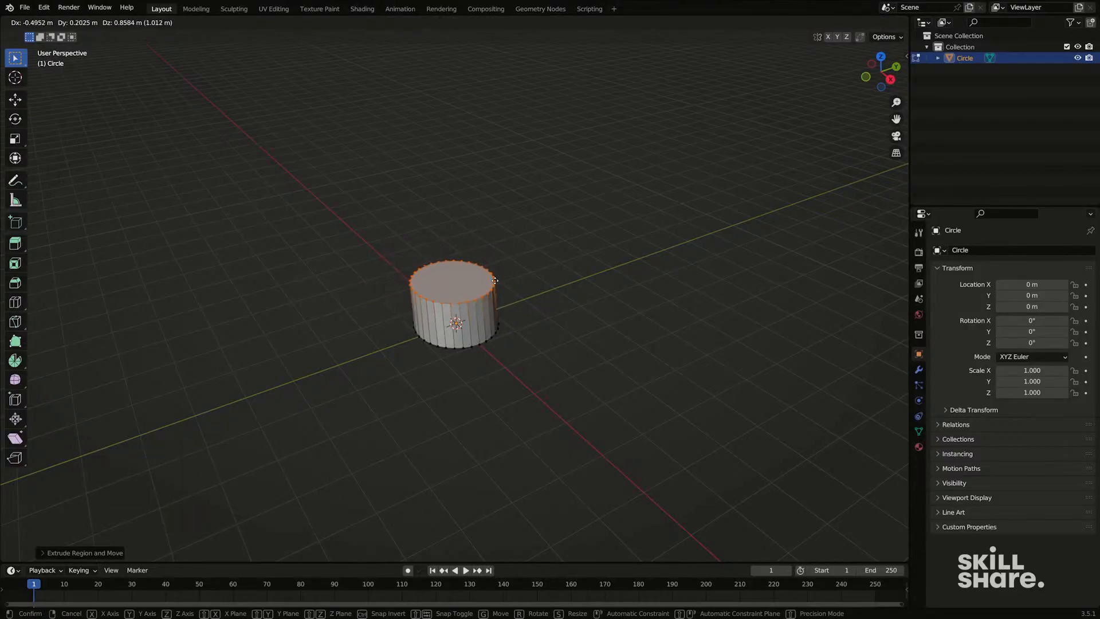
key("z")
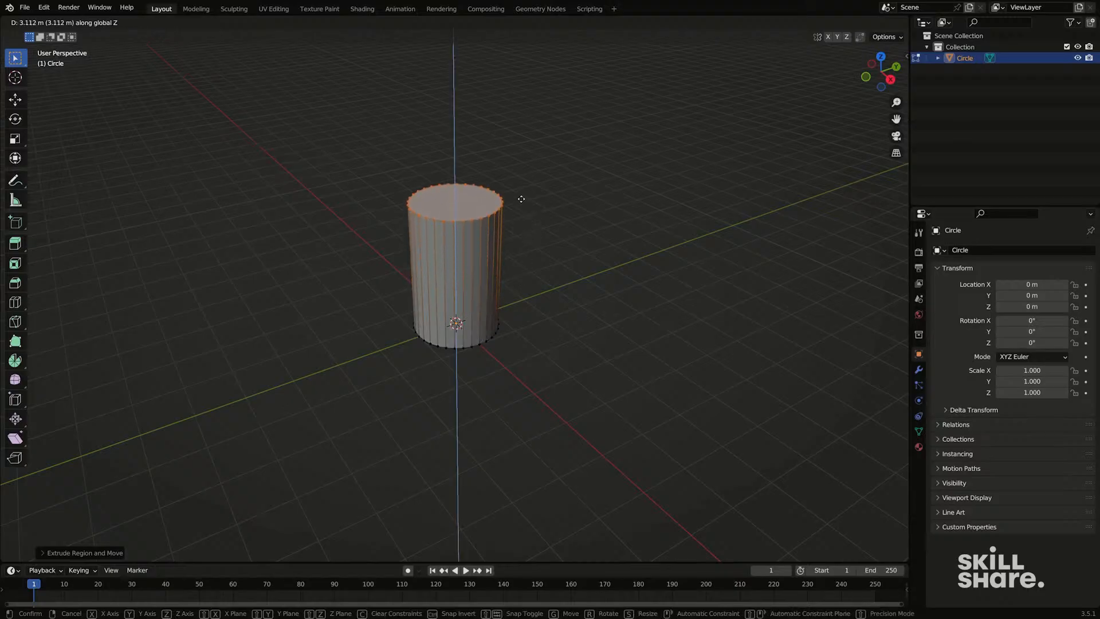
left_click(520, 167)
middle_click_drag(513, 174, 510, 243)
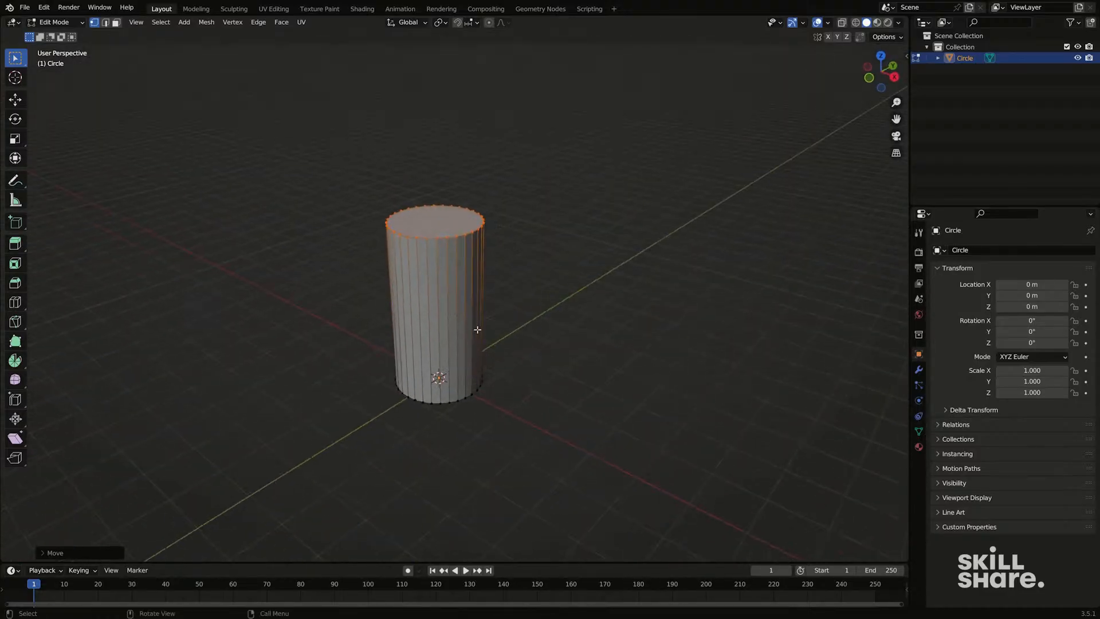
middle_click_drag(477, 330, 439, 396)
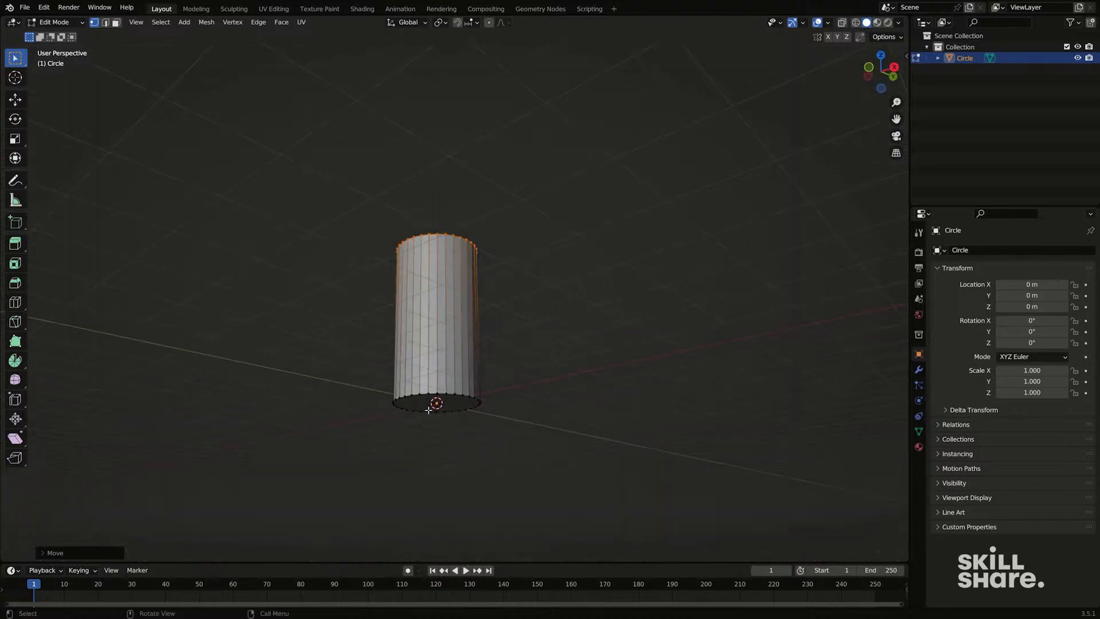
key("Tab")
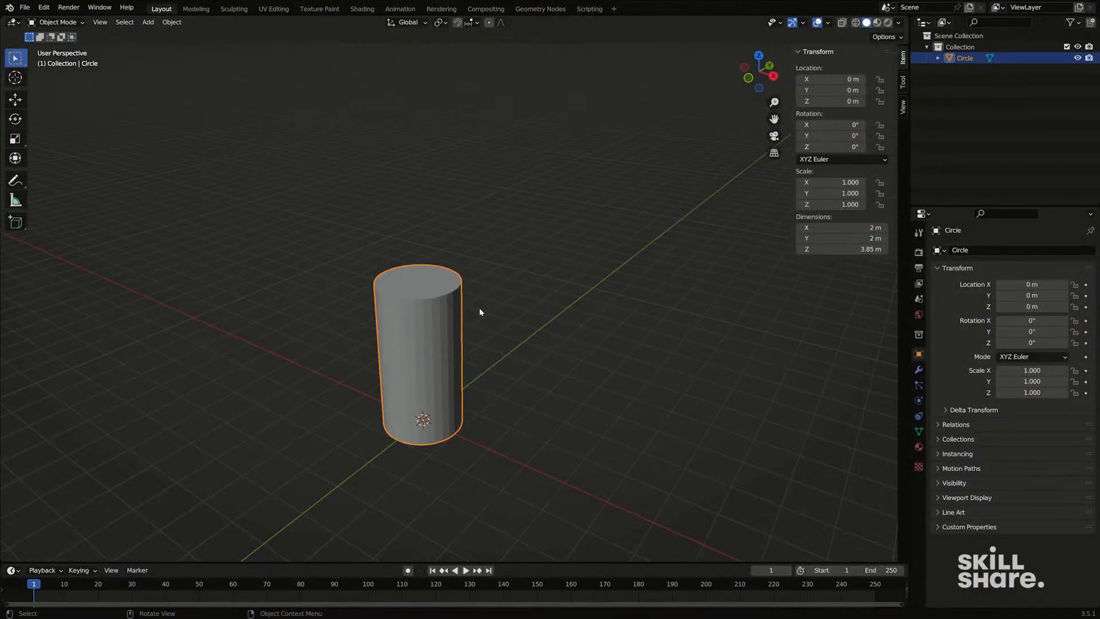
scroll(415, 350, "down", 2)
middle_click_drag(427, 314, 438, 352, "shift")
scroll(427, 343, "up", 3)
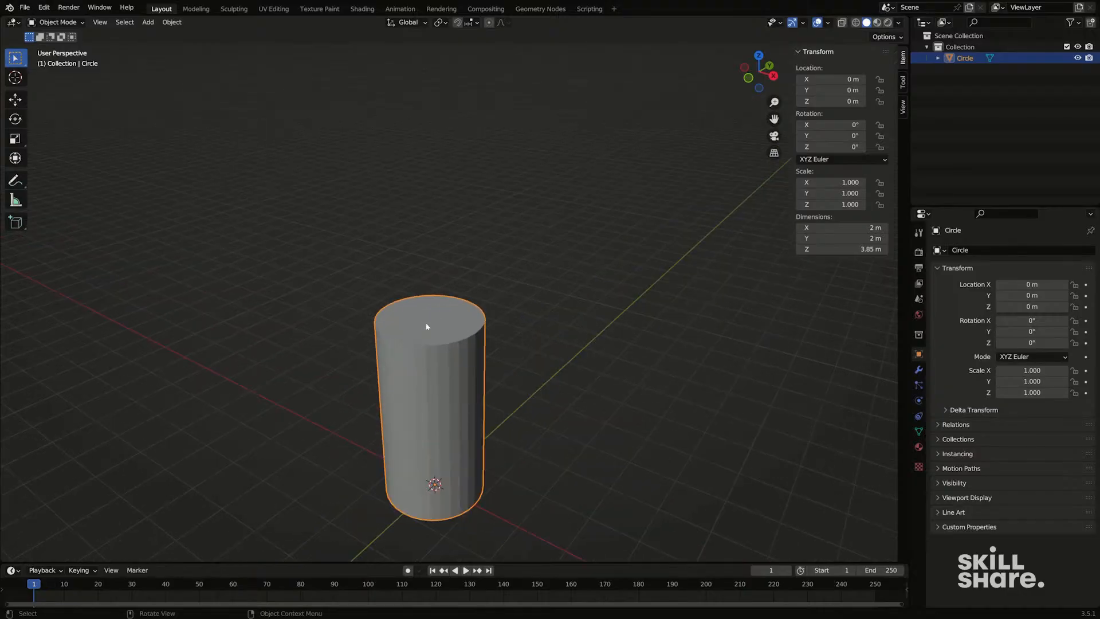
middle_click_drag(427, 353, 429, 307, "shift")
scroll(415, 396, "down", 1)
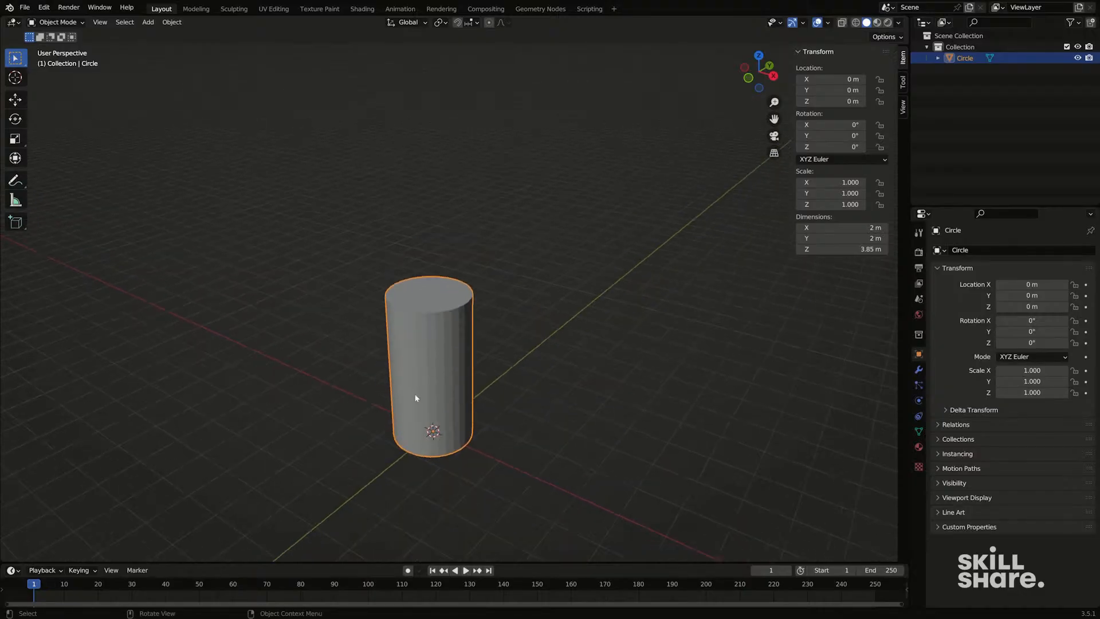
scroll(454, 447, "up", 1)
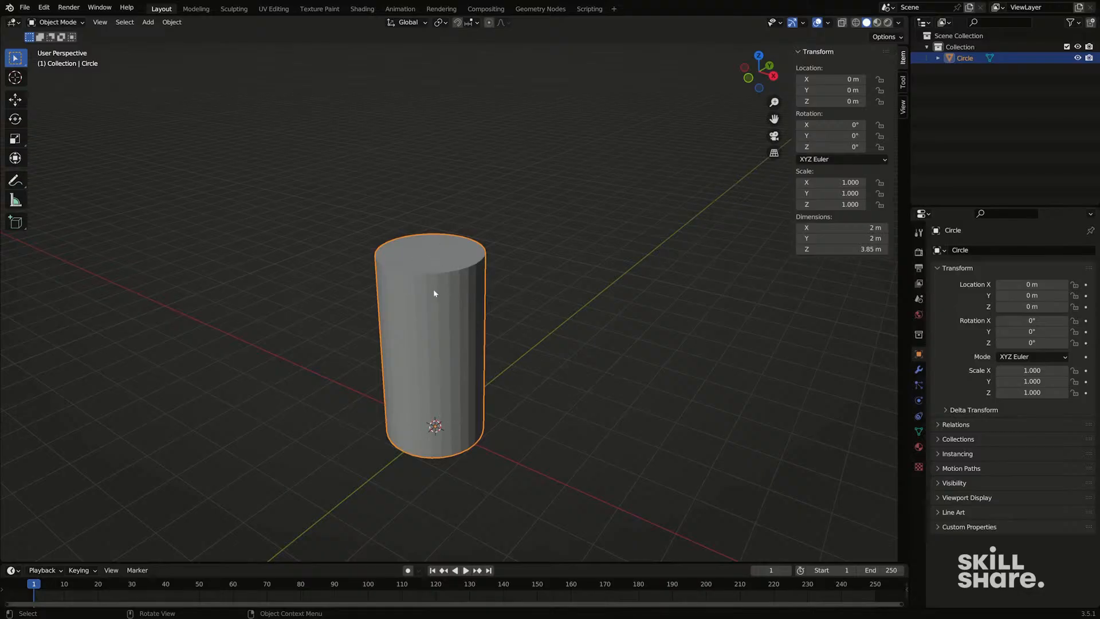
Step: Snap the 3D cursor to the centre of the cylinder's selected top face in Edit Mode, and return to Object Mode
key("Tab")
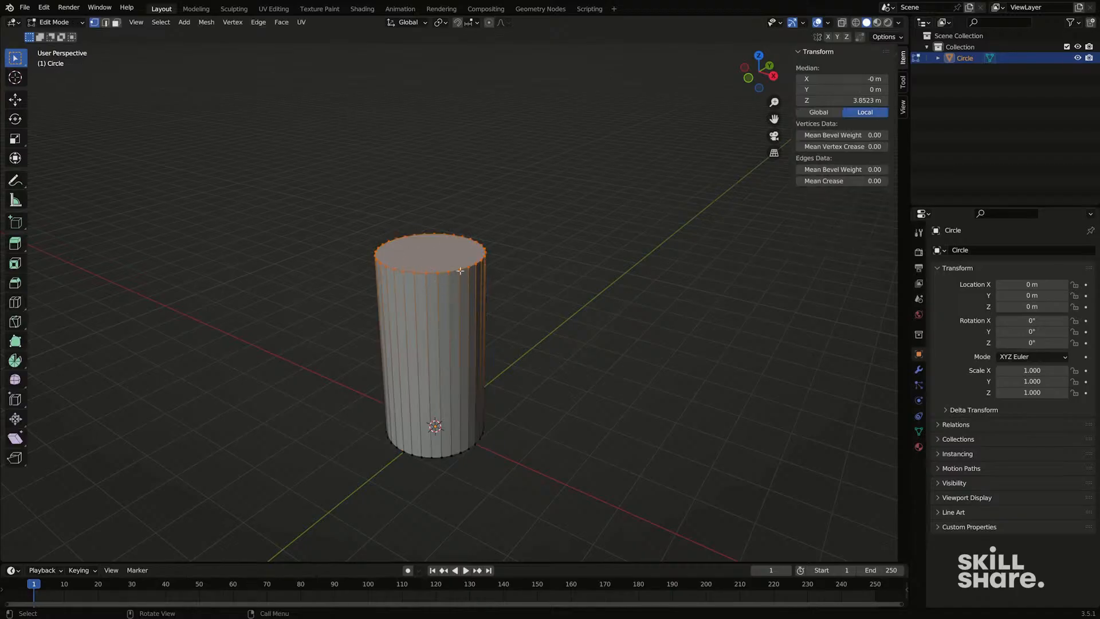
key("3")
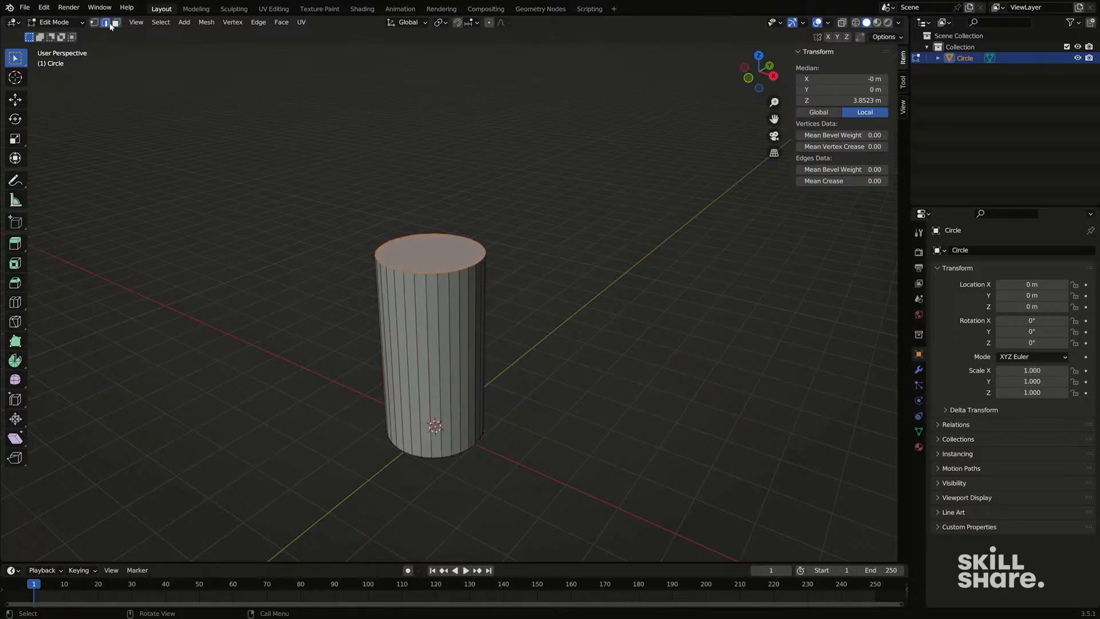
left_click(448, 262)
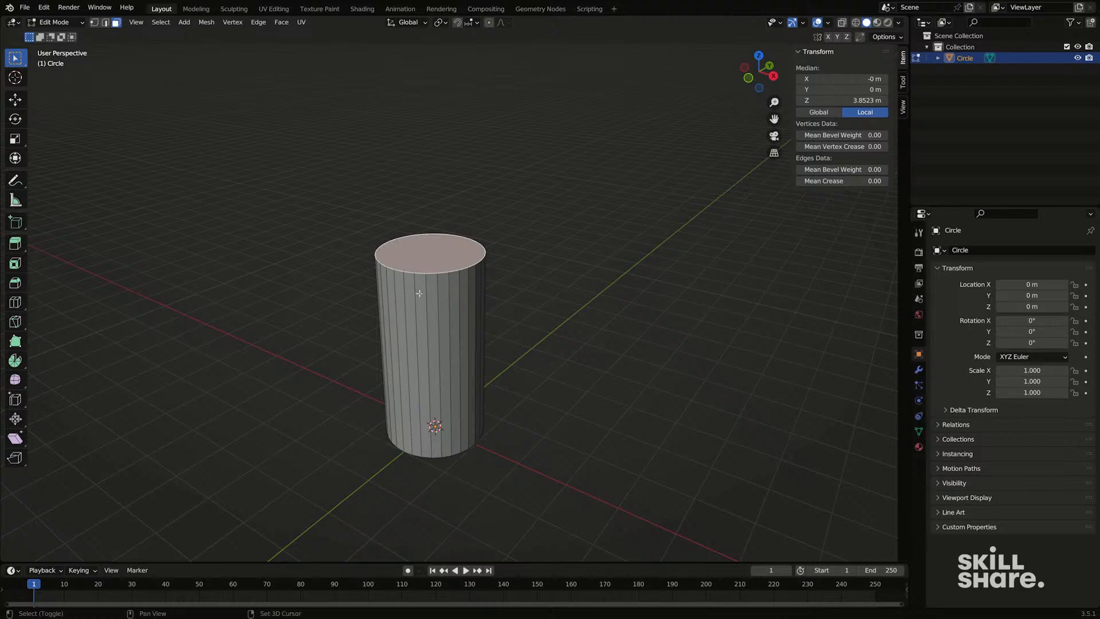
key("shift+s")
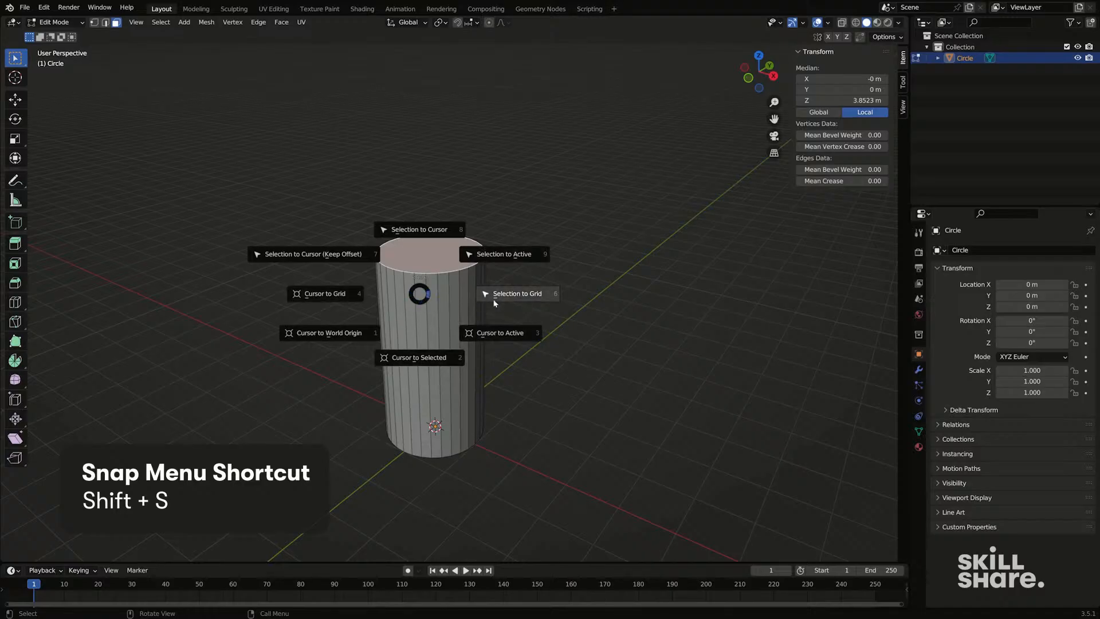
left_click(421, 359)
middle_click_drag(451, 256, 418, 295)
key("Tab")
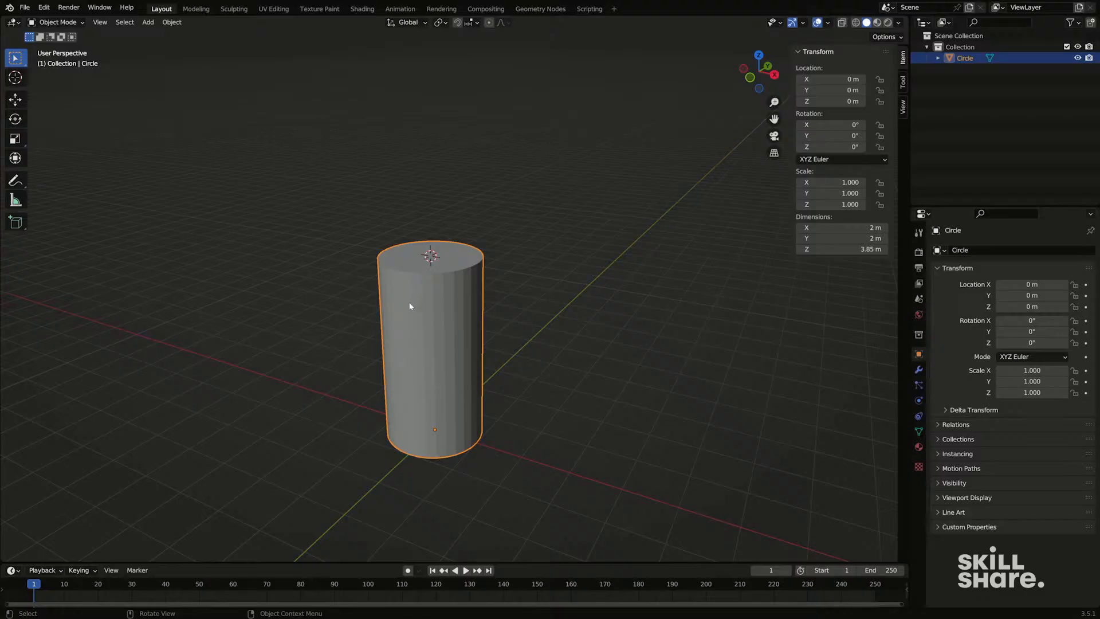
Step: Add a mesh plane at the 3D cursor on top of the cylinder
middle_click_drag(410, 306, 397, 331, "shift")
key("shift+a")
mouse_move(399, 335)
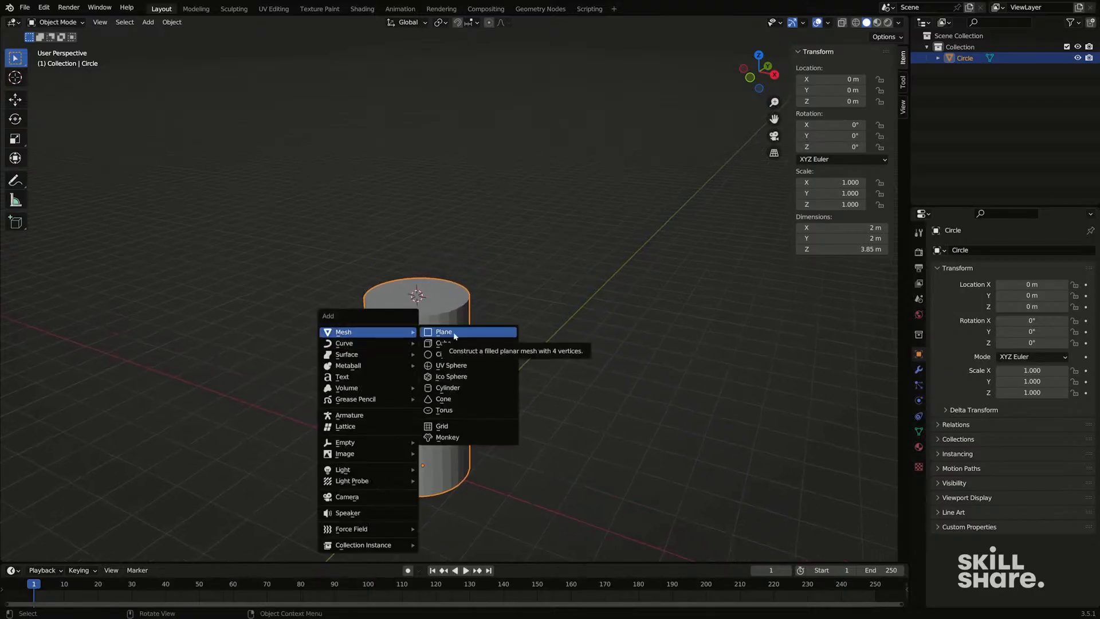
left_click(444, 332)
Step: Scale the whole plane by 0 in Edit Mode to collapse its vertices to one point
middle_click_drag(454, 336, 428, 309)
scroll(428, 309, "up", 4)
key("Tab")
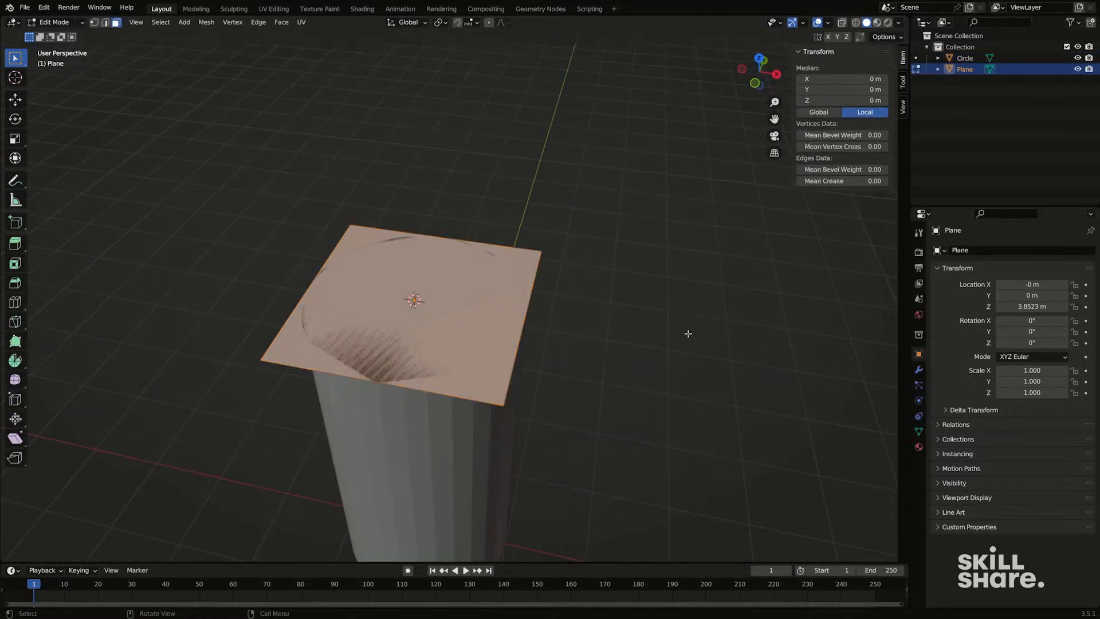
key("s")
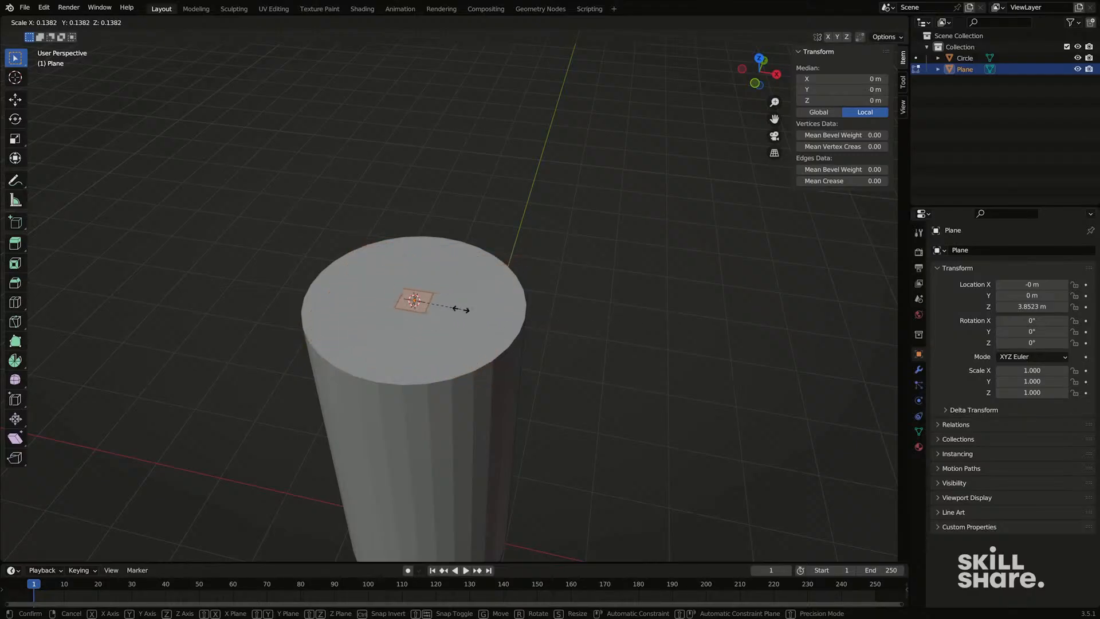
type("0")
key("Return")
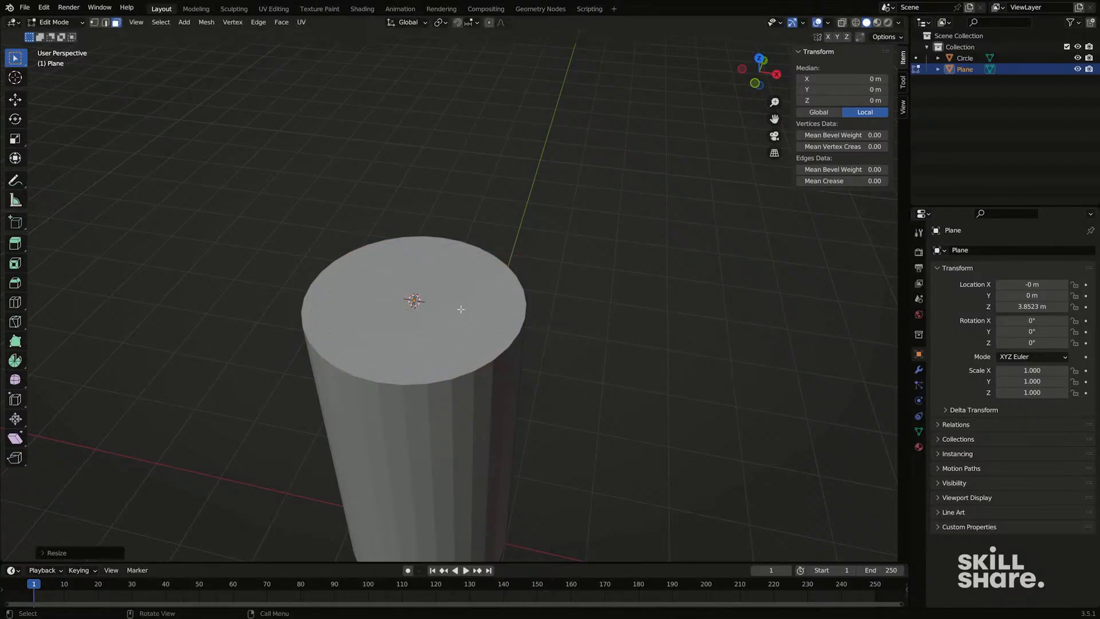
Step: Leave and re-enter Edit Mode on the collapsed plane, deselect everything and switch to vertex selection
middle_click_drag(445, 310, 442, 288)
key("Tab")
scroll(414, 309, "up", 2)
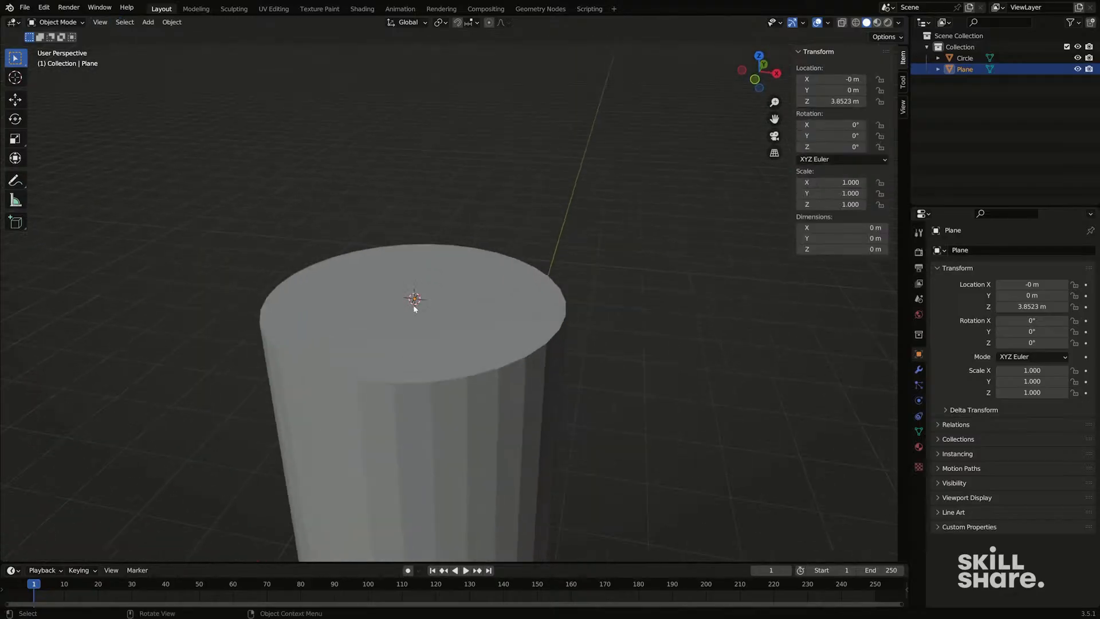
scroll(415, 308, "up", 4)
scroll(415, 308, "down", 2)
key("Tab")
scroll(415, 295, "down", 3)
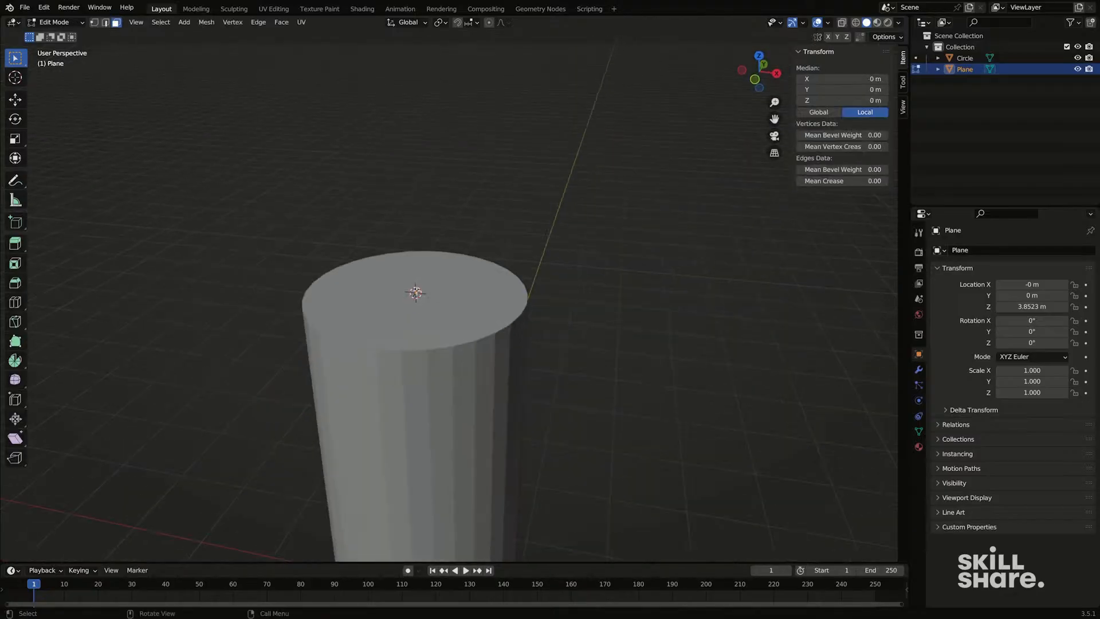
key("alt+a")
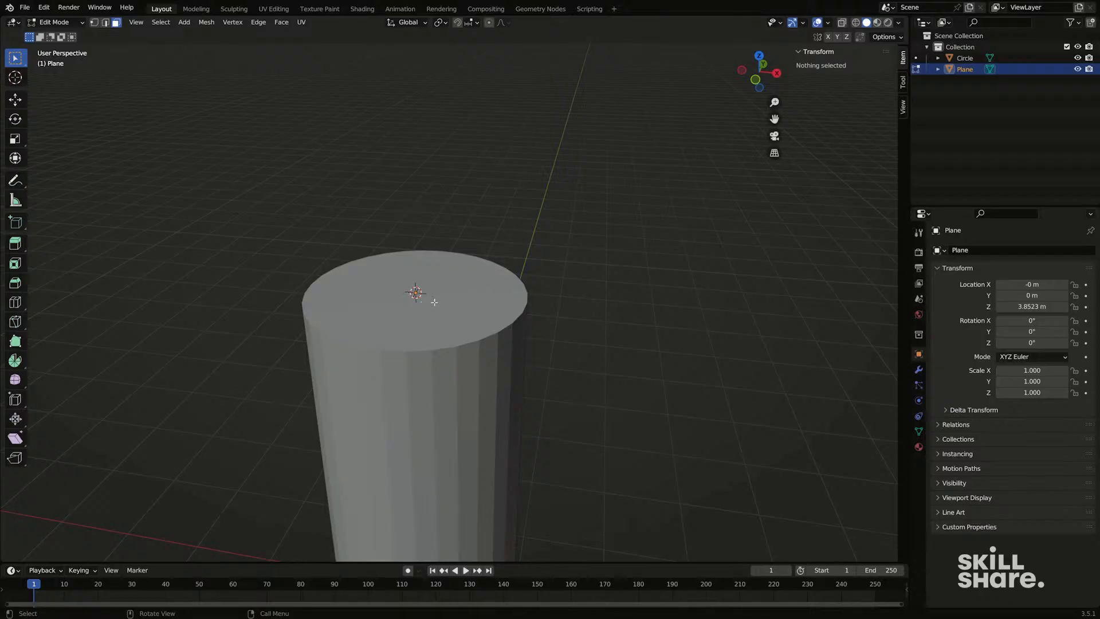
key("2")
key("1")
Step: Pull three of the plane's stacked vertices apart, one after another, to different spots above the cylinder's top
left_click(416, 293)
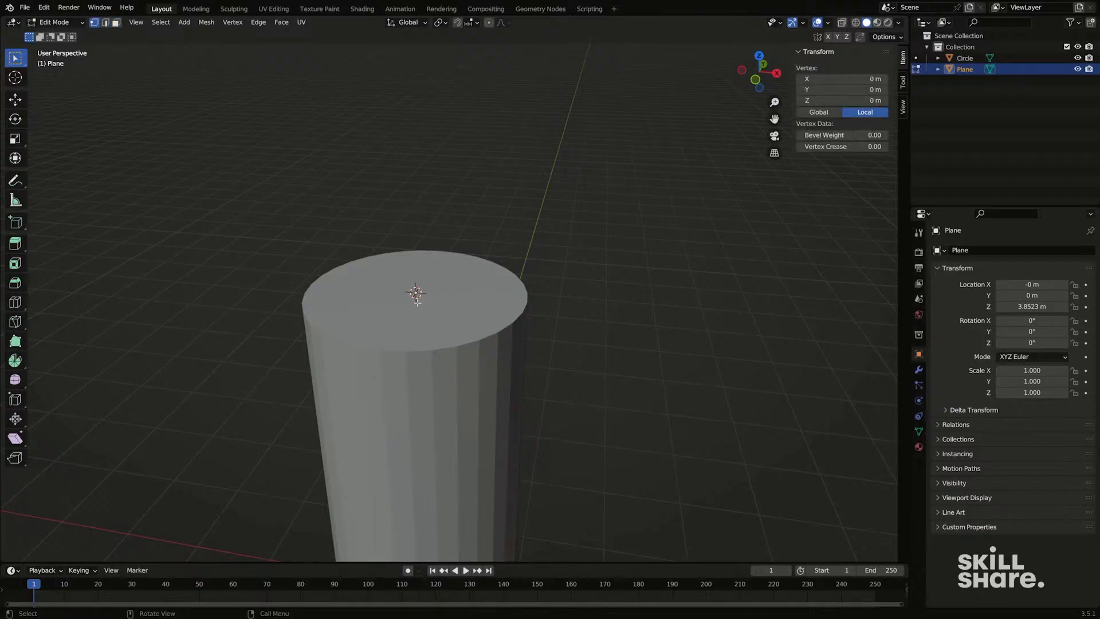
key("g")
left_click(539, 220)
left_click(405, 296)
key("g")
left_click(290, 148)
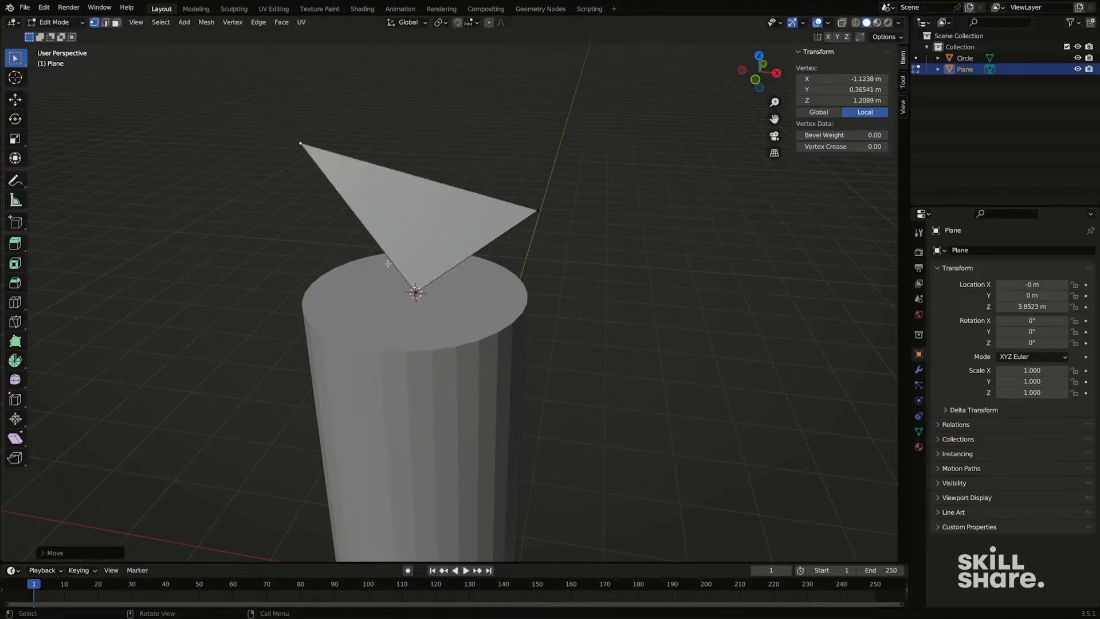
left_click(398, 291)
key("g")
left_click(496, 137)
middle_click_drag(497, 140, 503, 230)
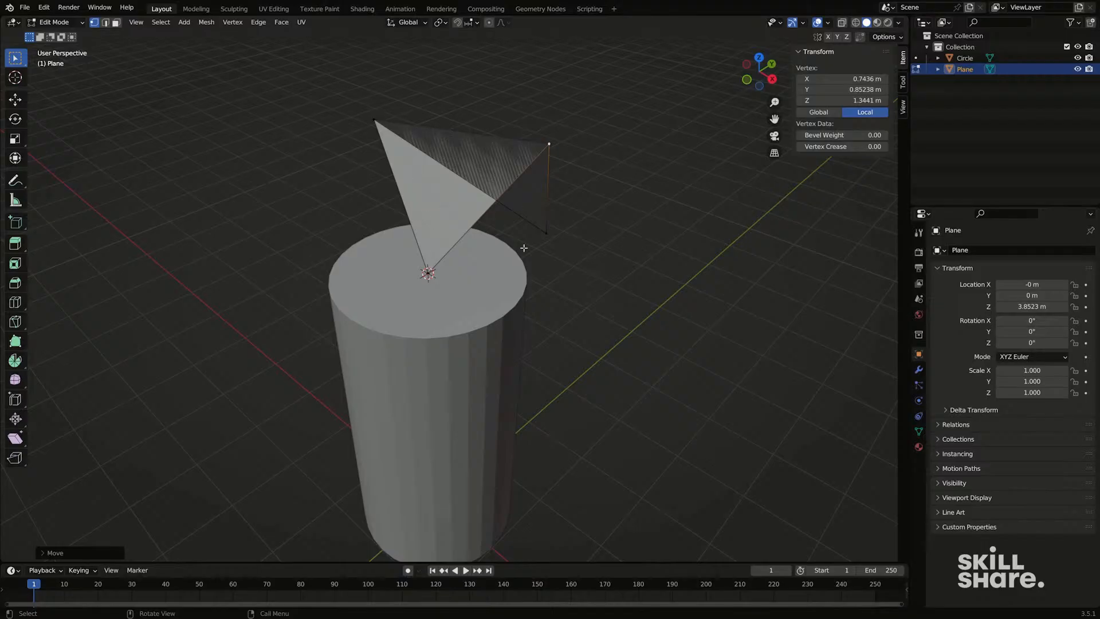
Step: Undo the moves of the three separated plane vertices
key("ctrl+z")
key("ctrl+z")
key("ctrl+z")
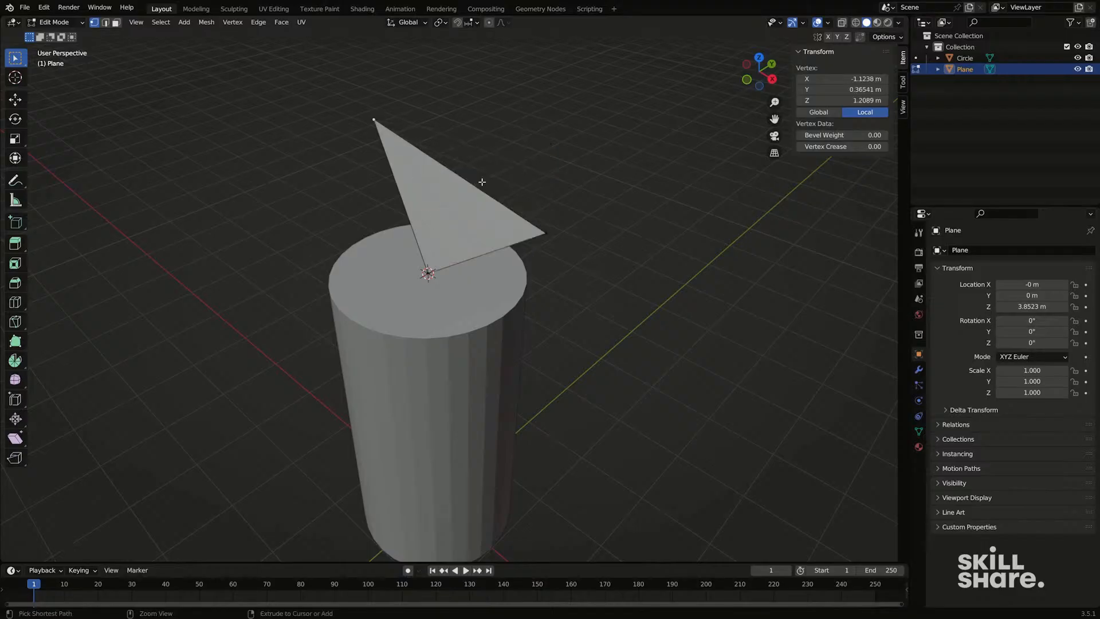
Step: Select all of the collapsed plane's stacked vertices and merge them by distance
middle_click_drag(481, 182, 502, 206)
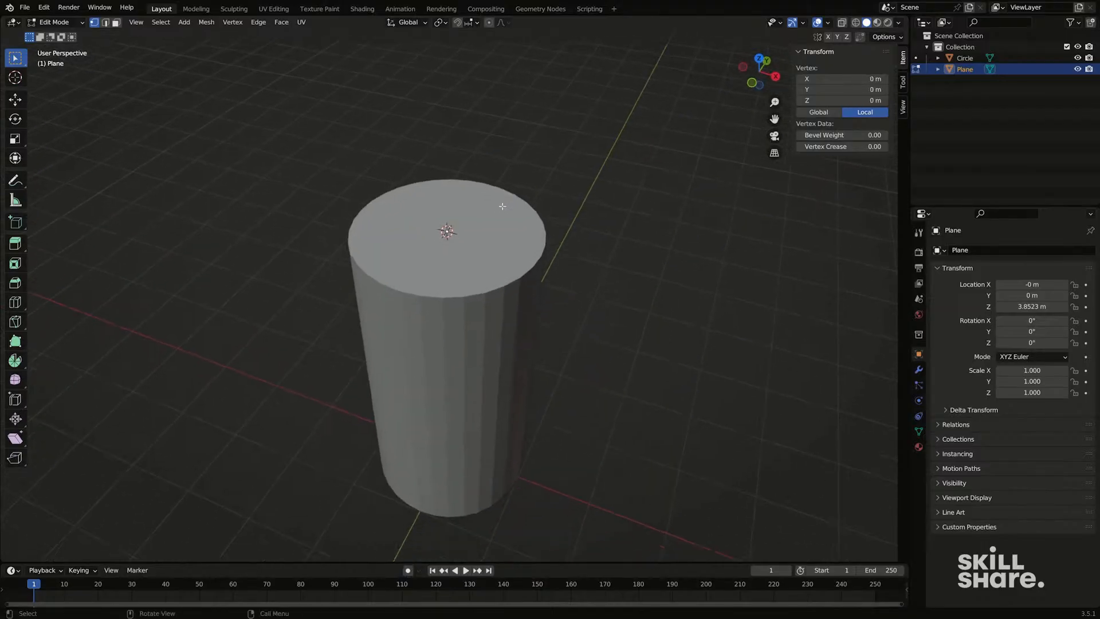
key("a")
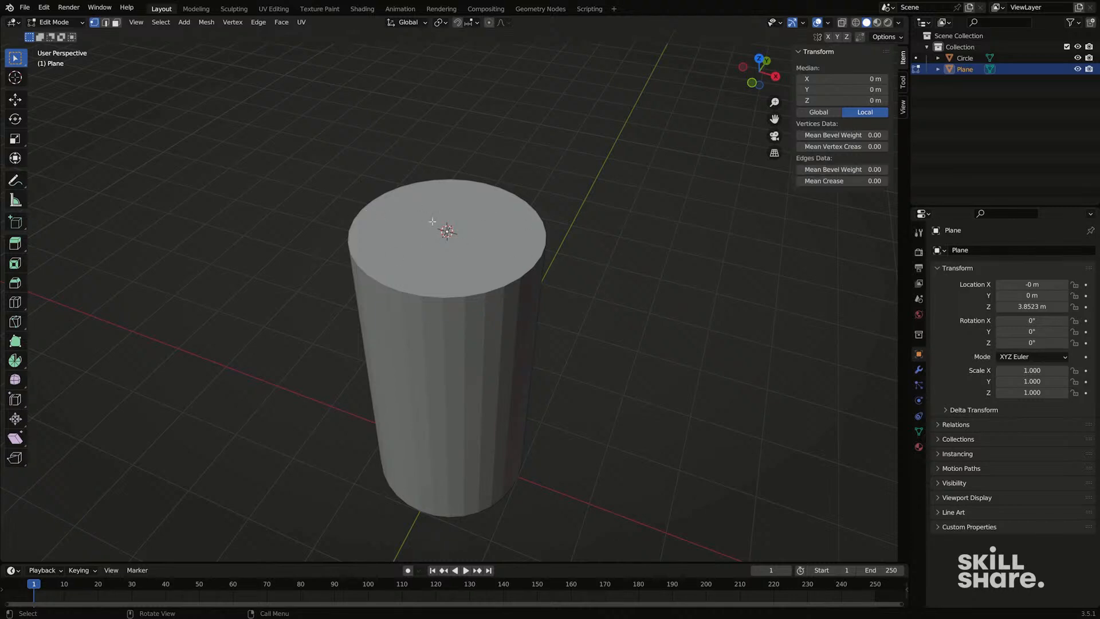
right_click(436, 239)
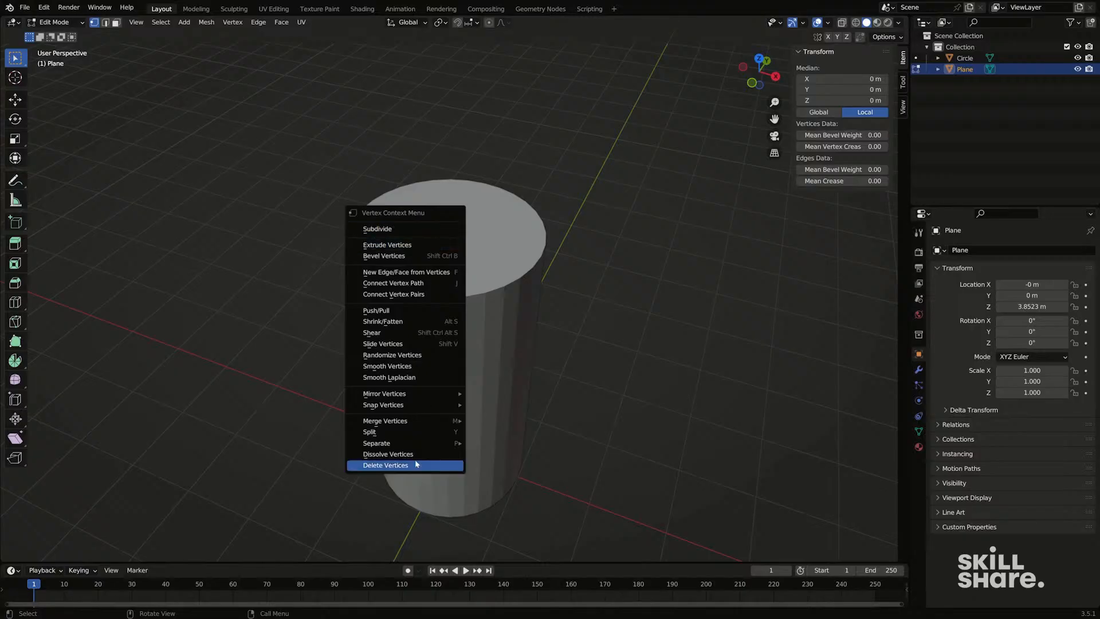
mouse_move(435, 424)
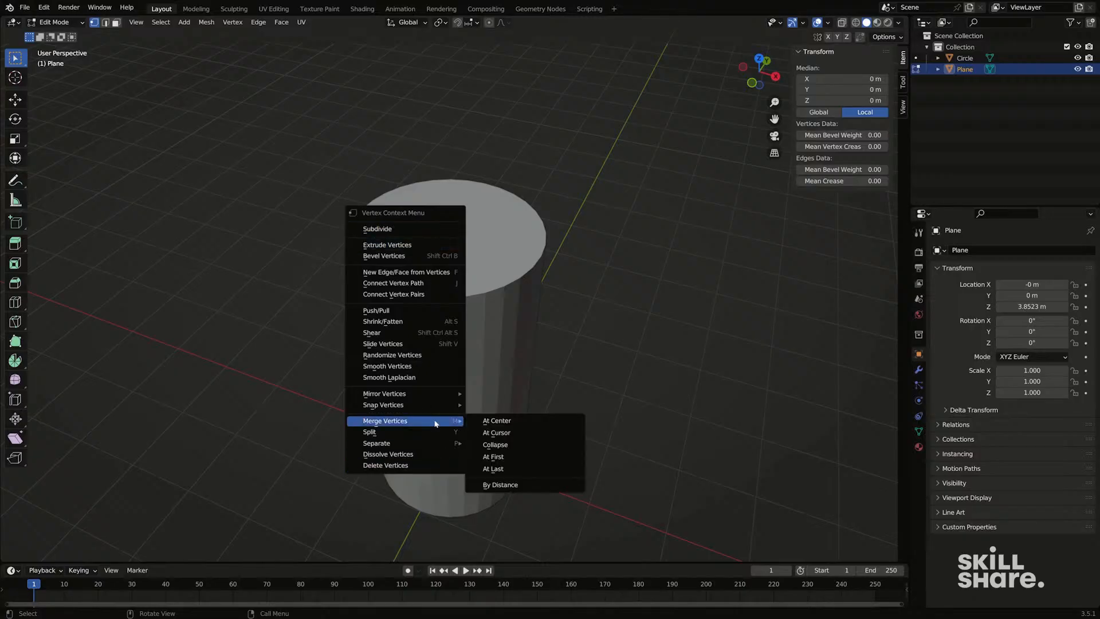
left_click(505, 487)
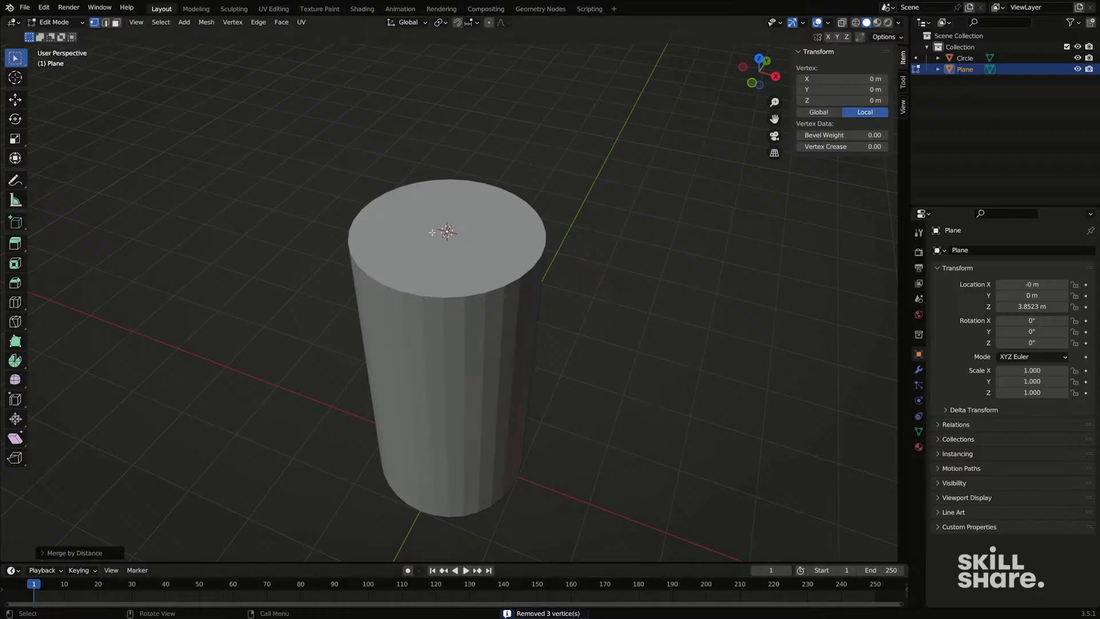
Step: Extrude the merged vertex straight up along Z by about 6.84 m above the cylinder's top centre
scroll(425, 277, "down", 3)
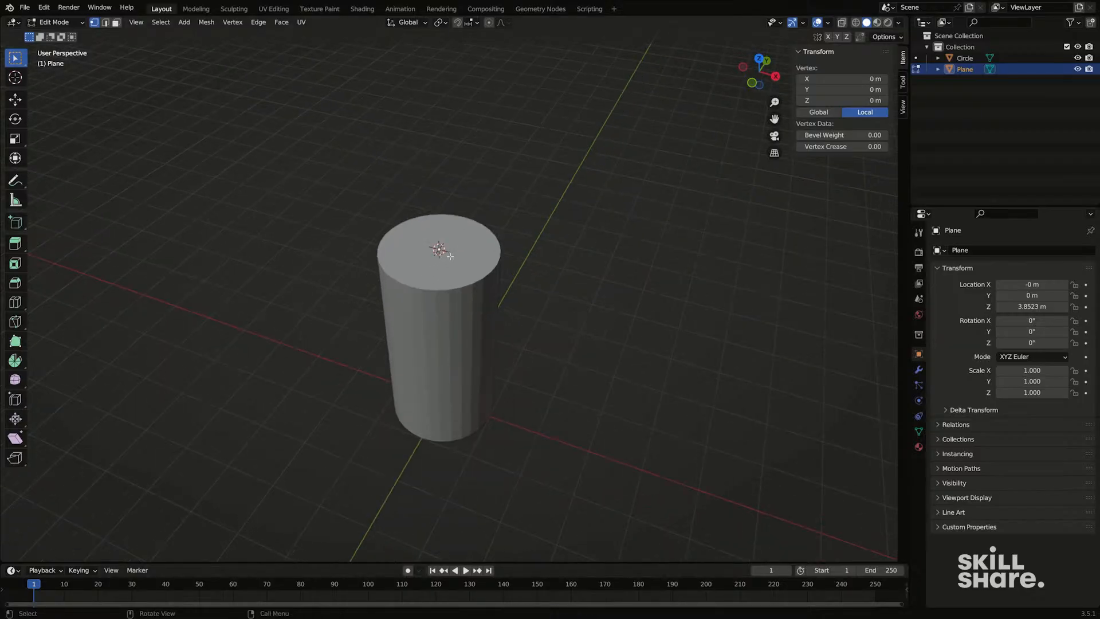
middle_click_drag(450, 256, 419, 337, "shift")
scroll(434, 306, "down", 4)
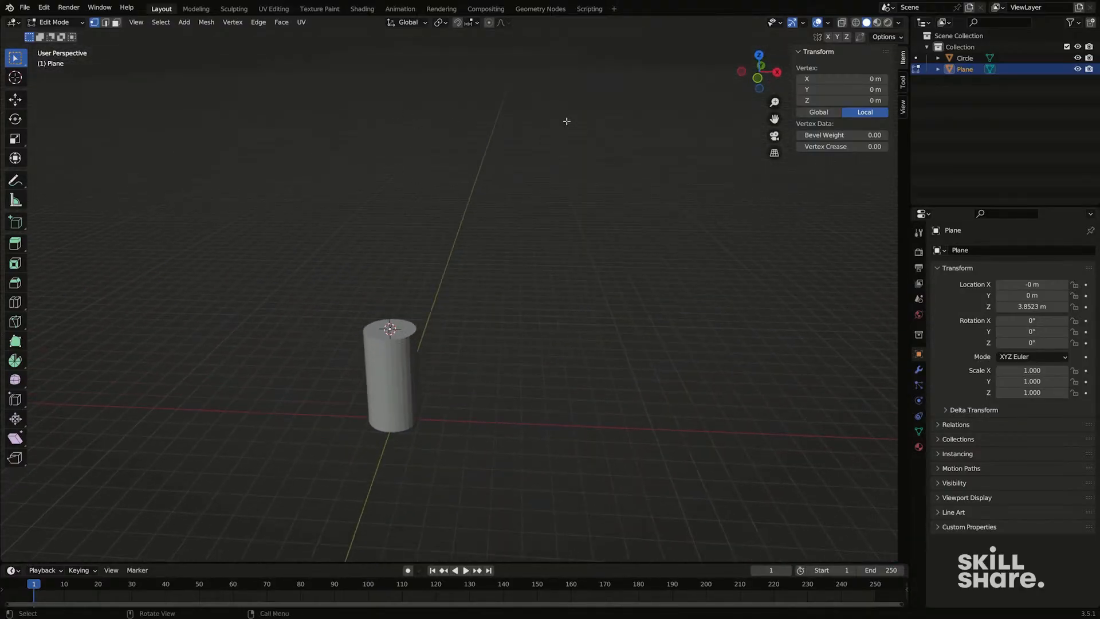
middle_click_drag(566, 121, 535, 234, "shift")
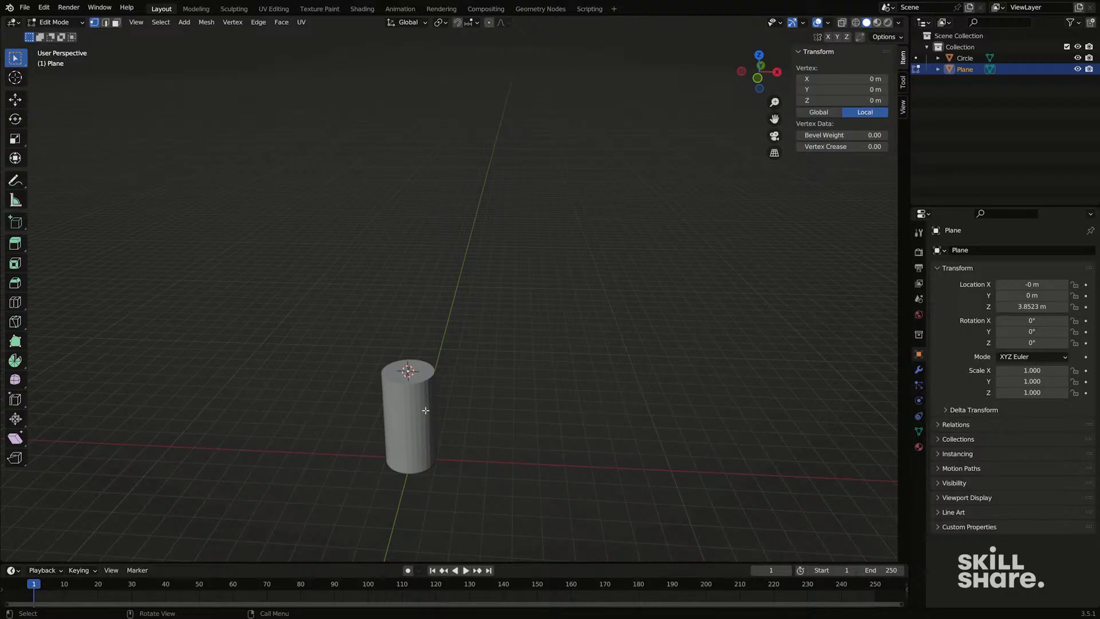
key("e")
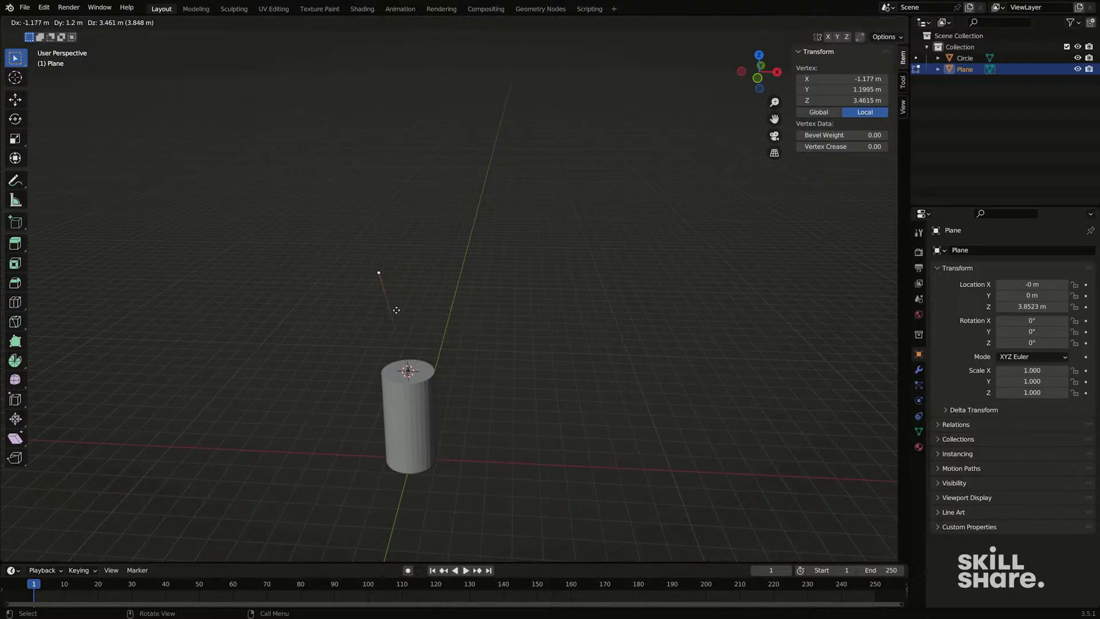
key("z")
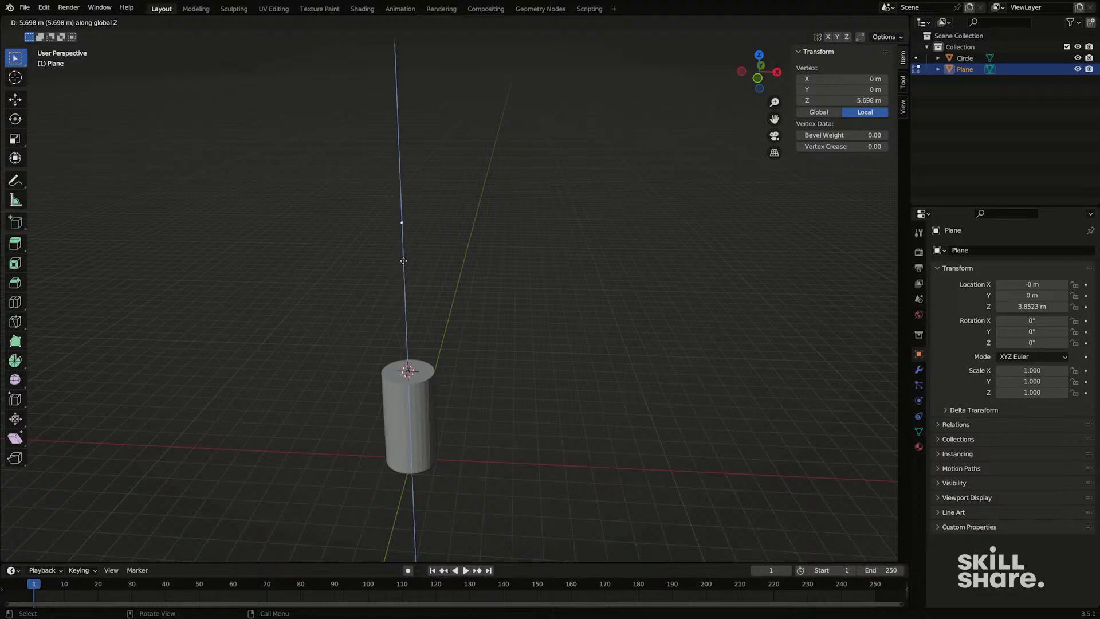
left_click(403, 240)
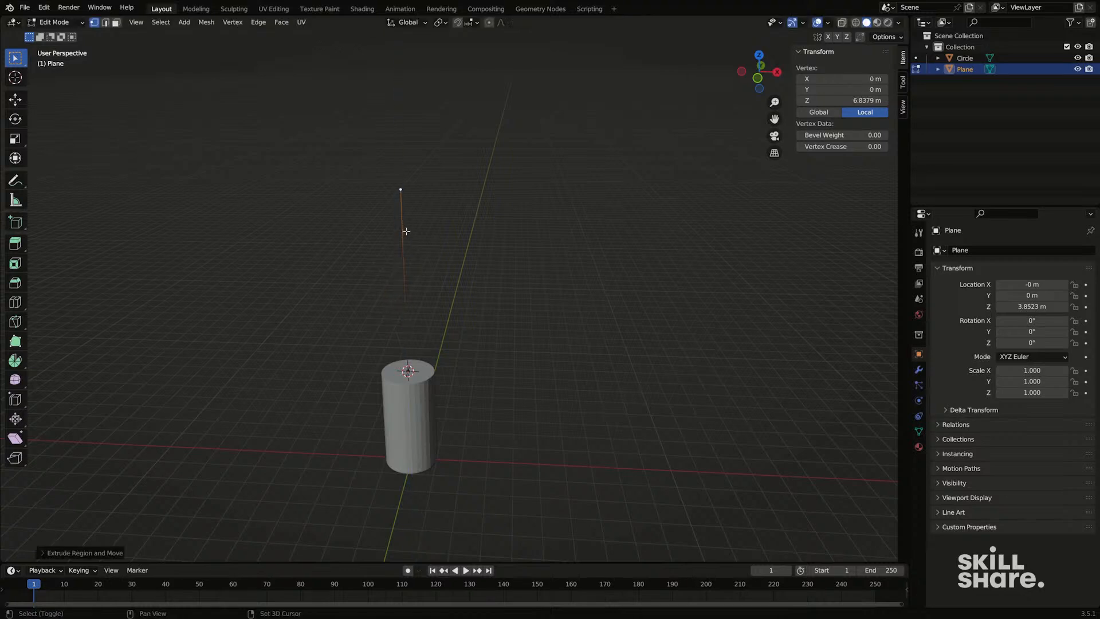
Step: In front view, extrude the upper vertex along X by about 6.74 m to form a horizontal arm
middle_click_drag(403, 240, 292, 344)
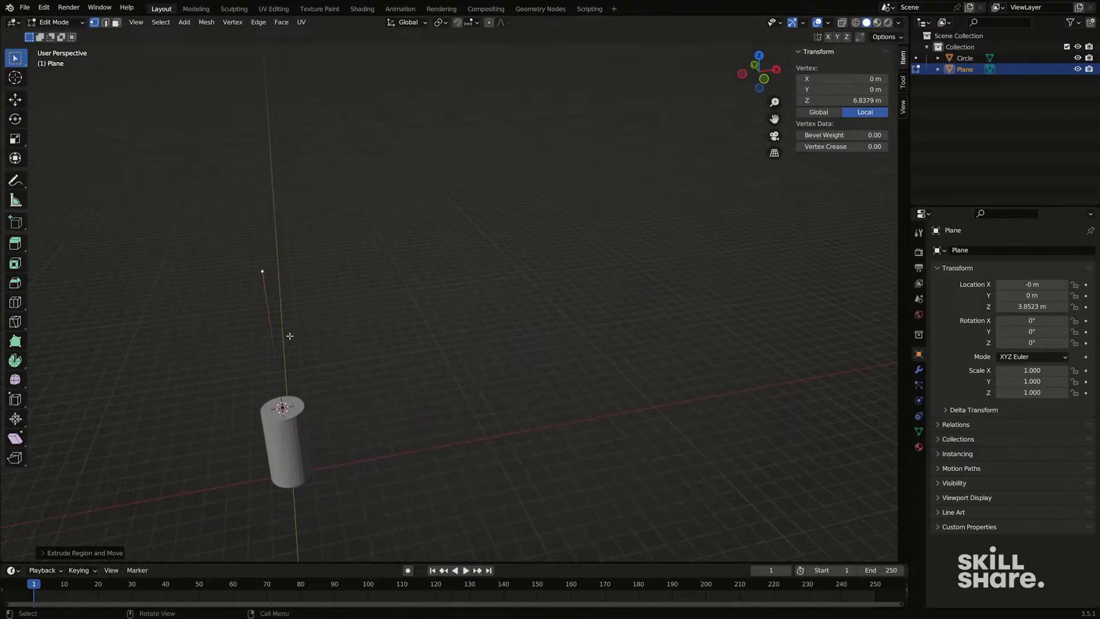
key("KP_1")
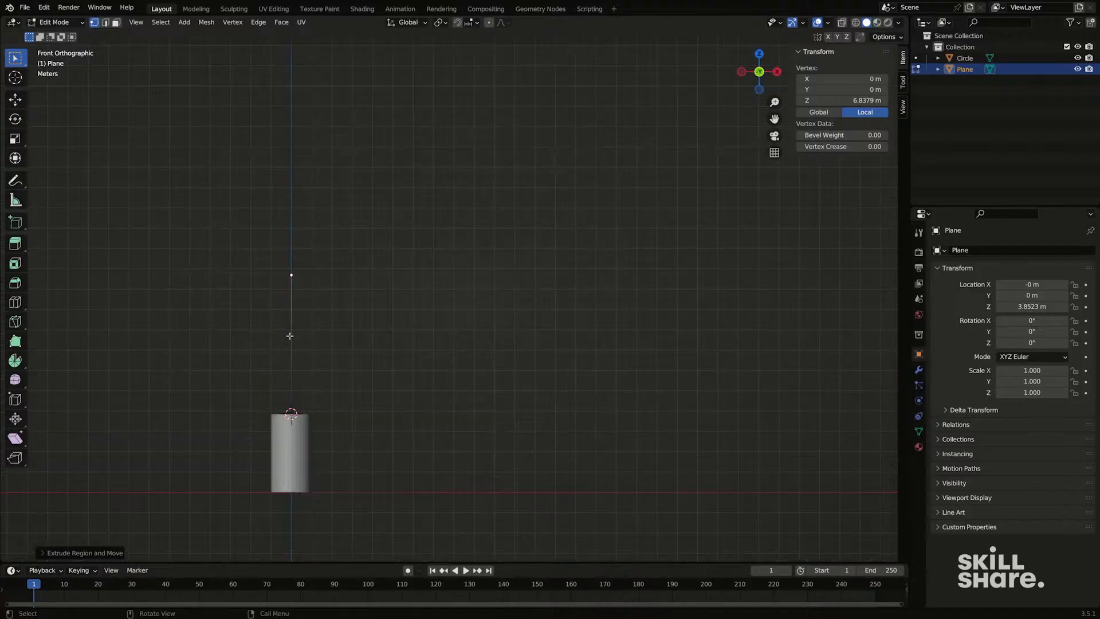
middle_click_drag(535, 193, 540, 238)
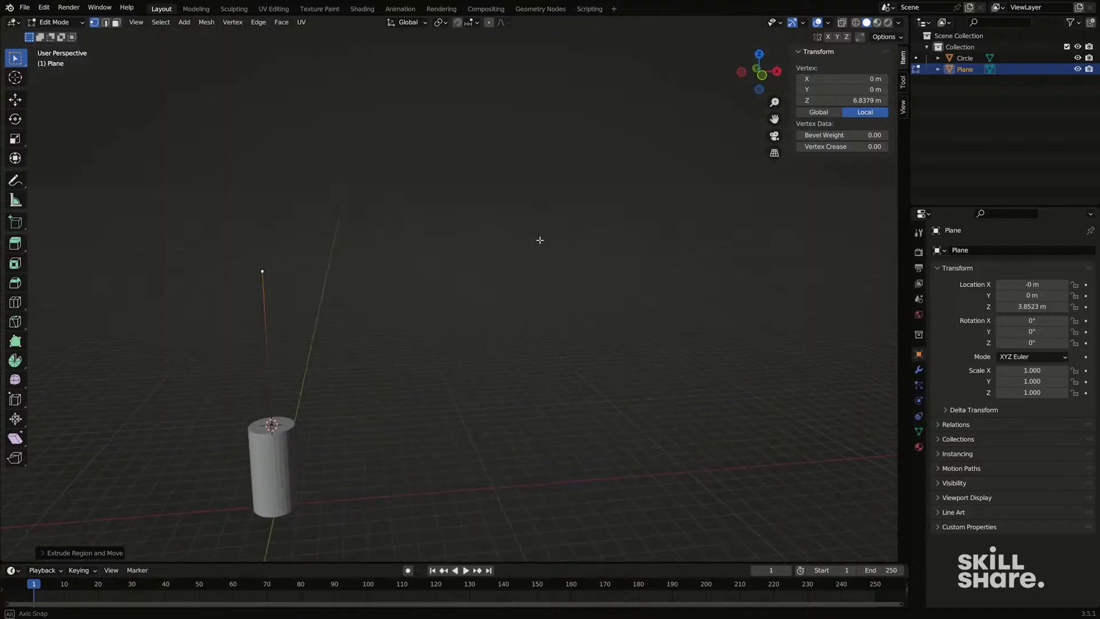
left_click(762, 78)
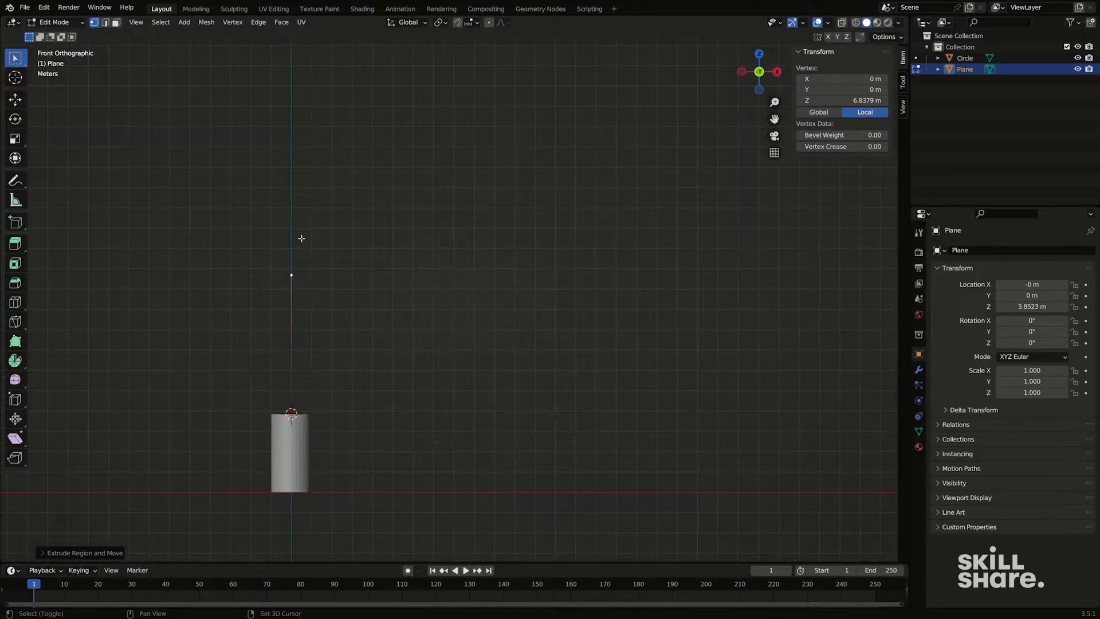
key("g")
key("x")
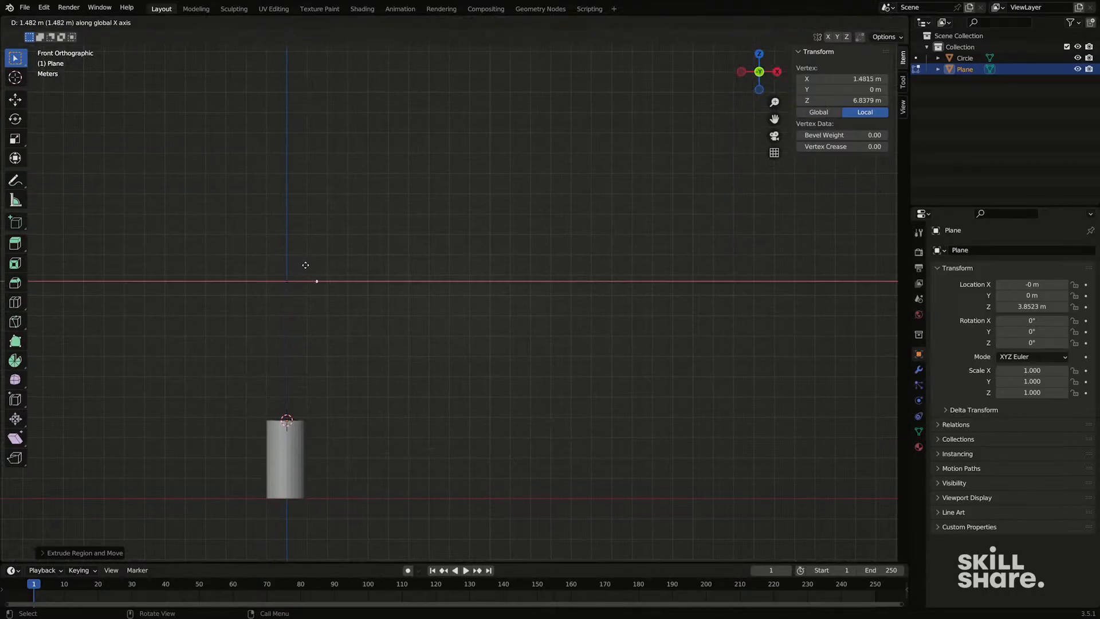
left_click(411, 267)
Step: Select the corner vertex between the two edges and try extruding it straight up along Z
middle_click_drag(378, 267, 361, 300)
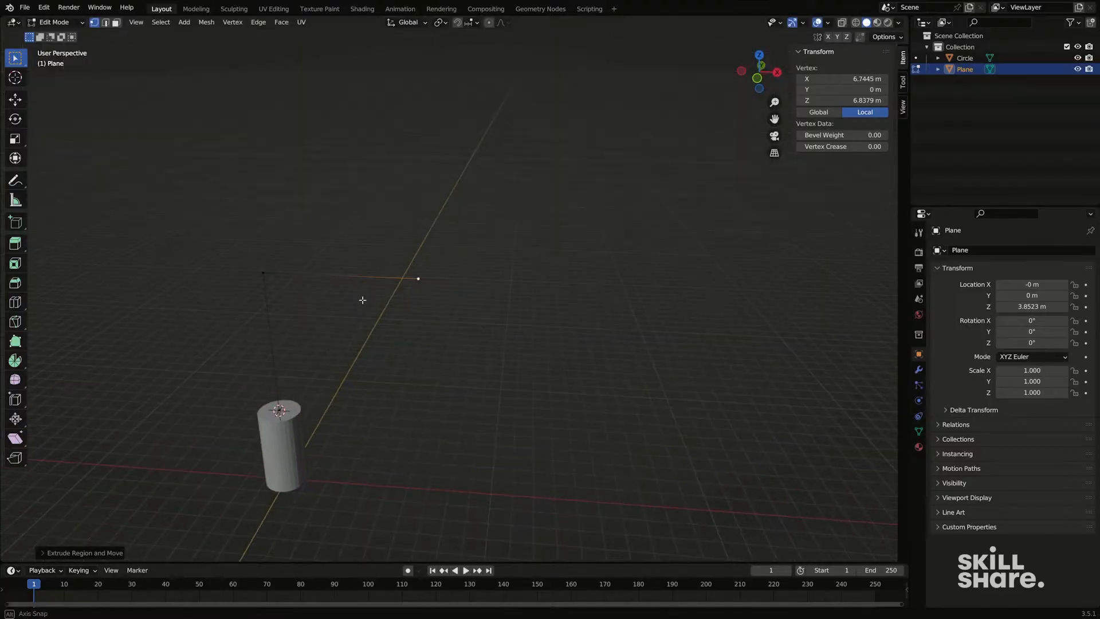
left_click(283, 272)
middle_click_drag(310, 262, 335, 276)
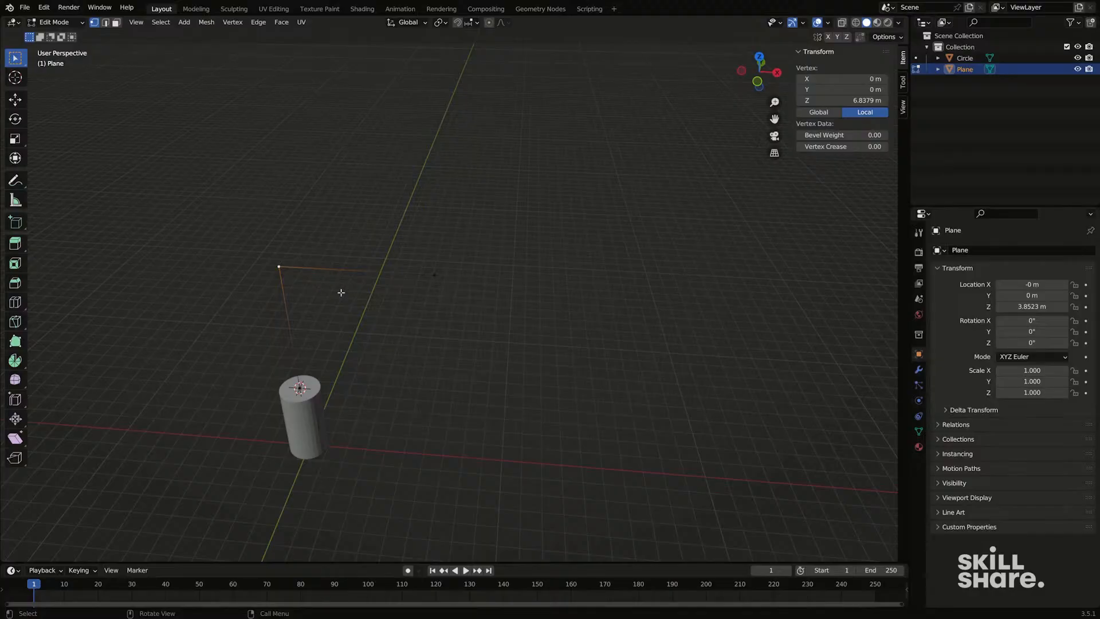
key("g")
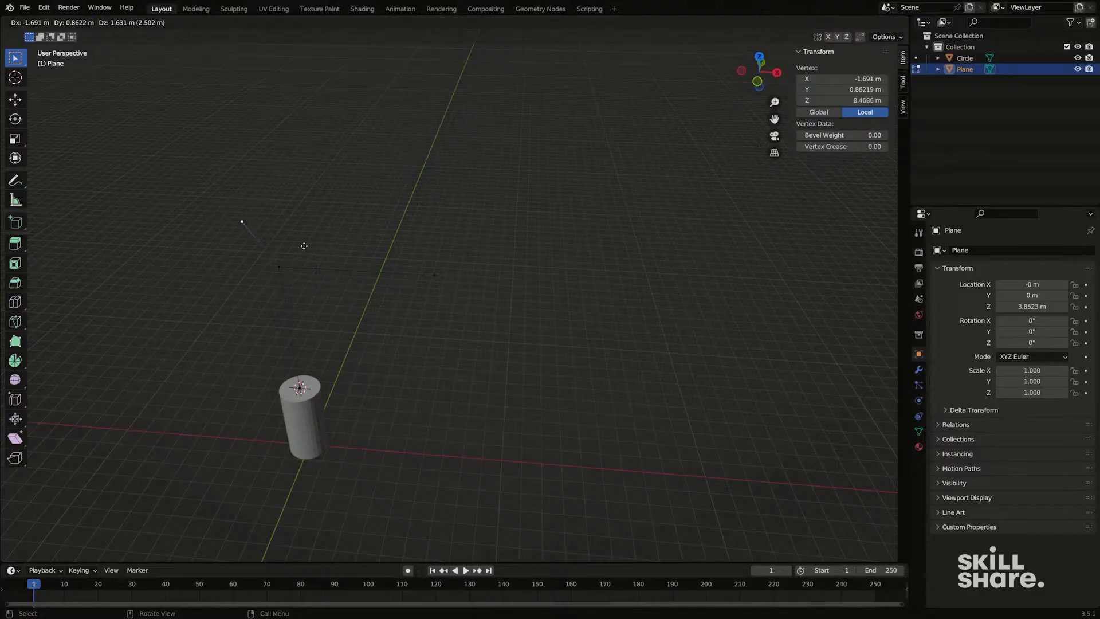
key("z")
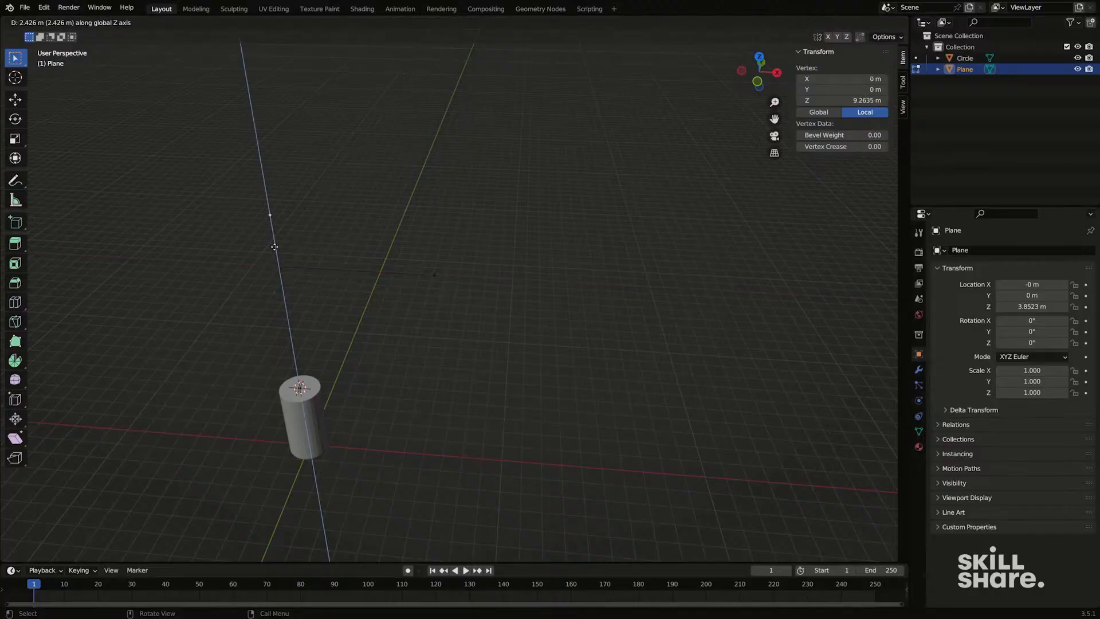
right_click(256, 319)
Step: Extrude the corner vertex along negative X, away from the arm, and undo the extra corner extrusions
key("e")
key("x")
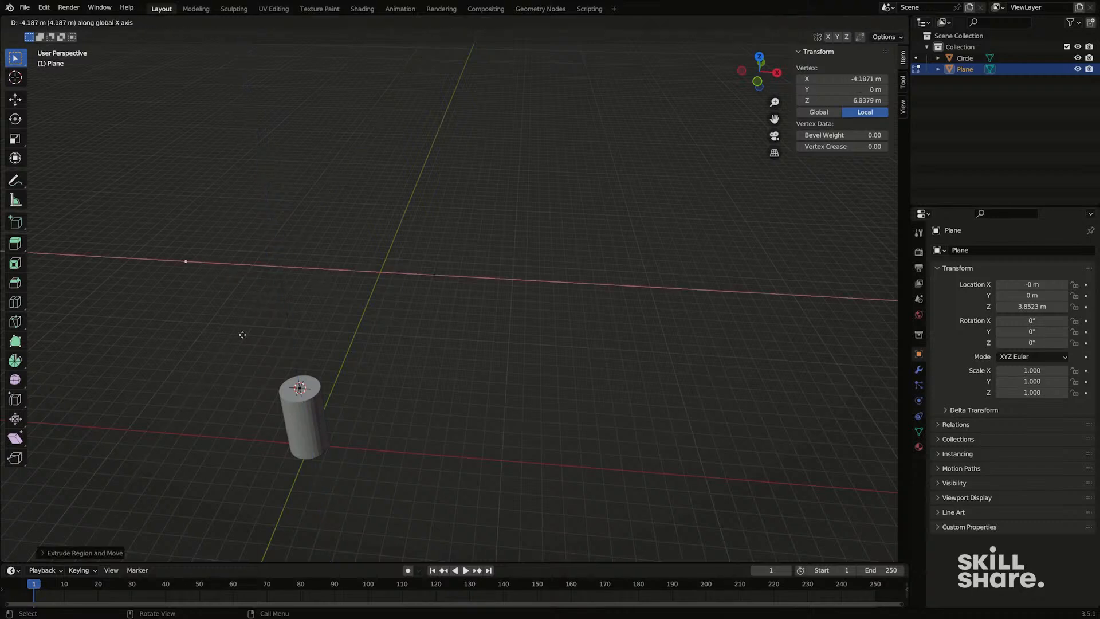
left_click(231, 360)
key("ctrl+z")
key("ctrl+z")
key("ctrl+z")
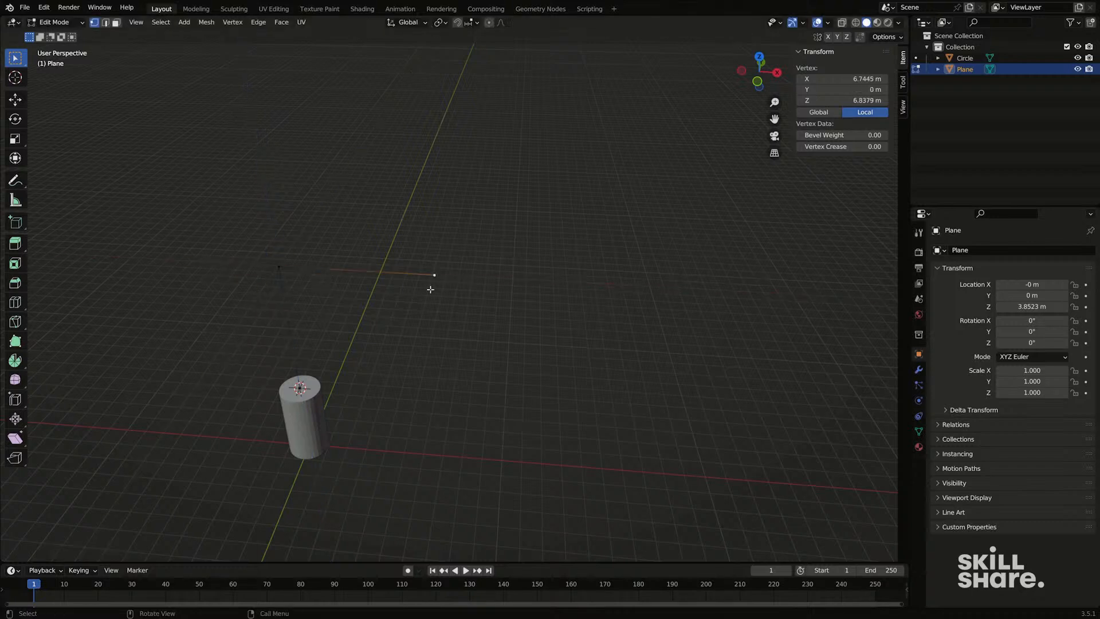
Step: Return to Object Mode and add a Skin modifier to the L-shaped edge path
middle_click_drag(372, 265, 325, 268)
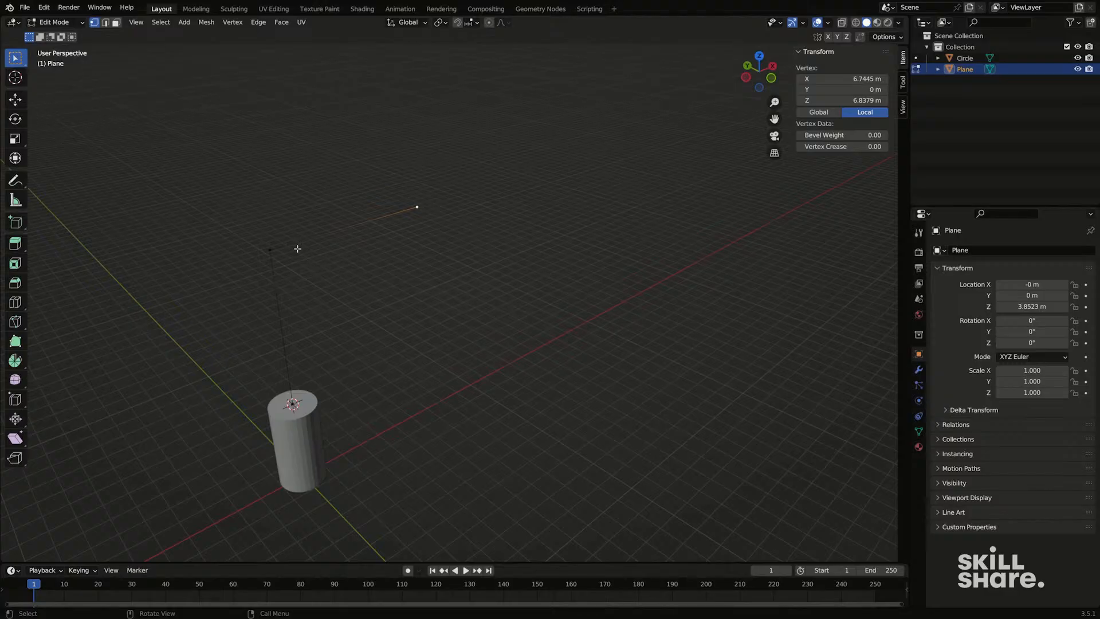
middle_click_drag(297, 249, 268, 243)
key("Tab")
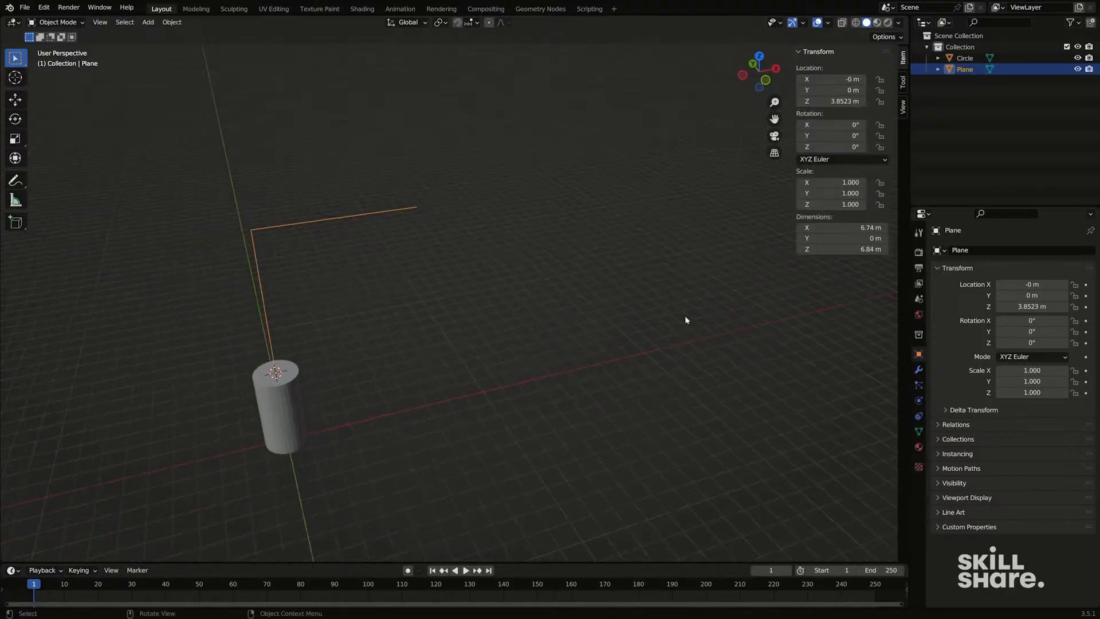
left_click(918, 370)
left_click(990, 252)
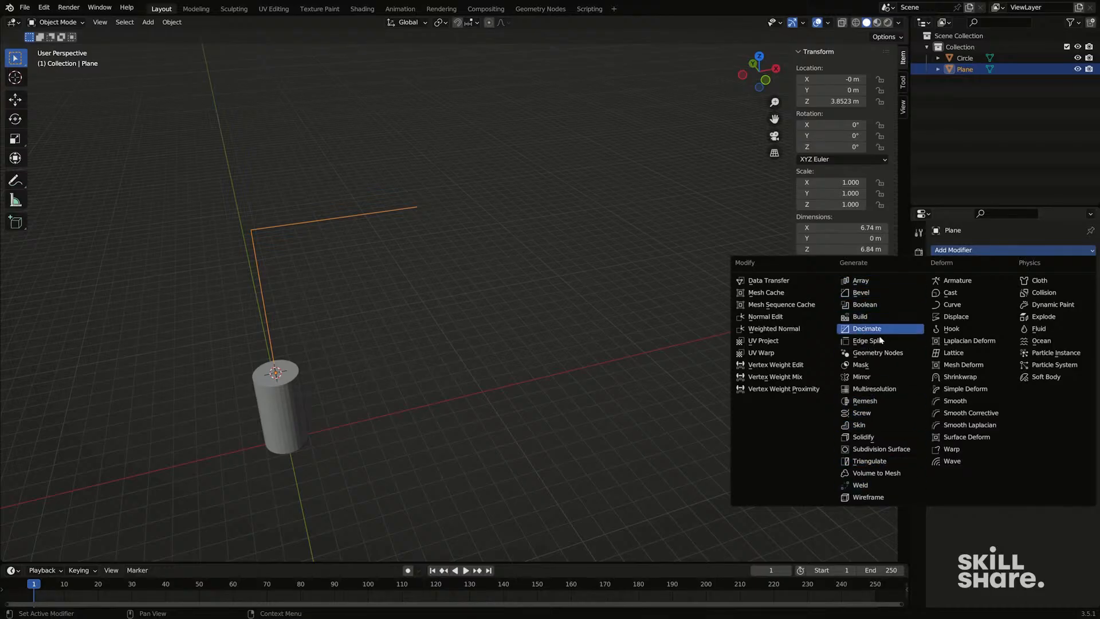
left_click(864, 426)
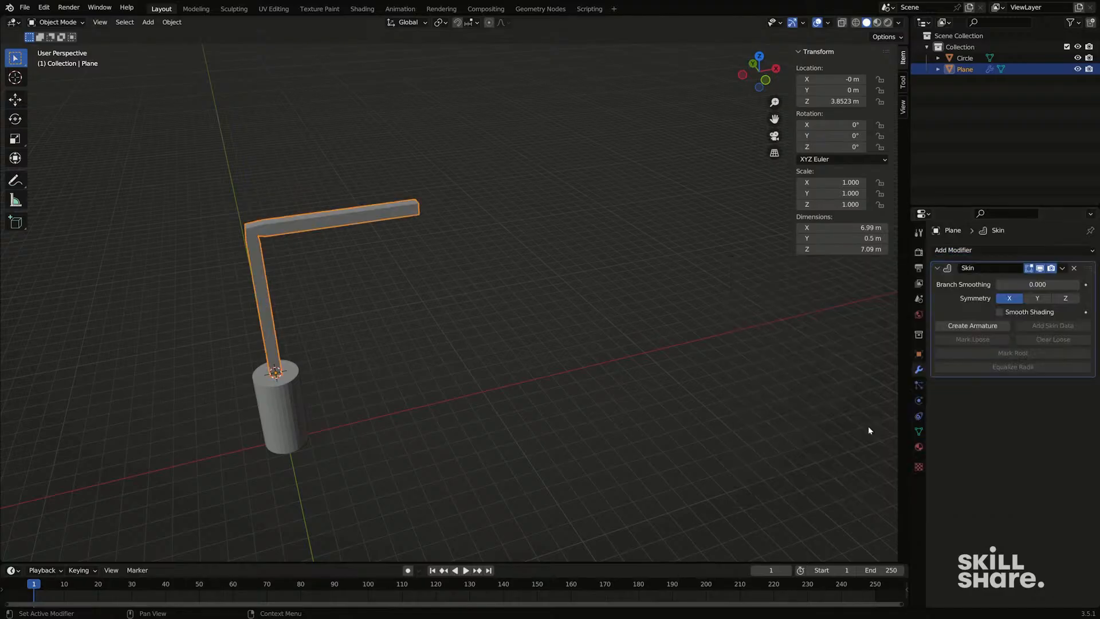
Step: Examine the skinned arm from several angles and display its geometry in wireframe
middle_click_drag(322, 275, 277, 289)
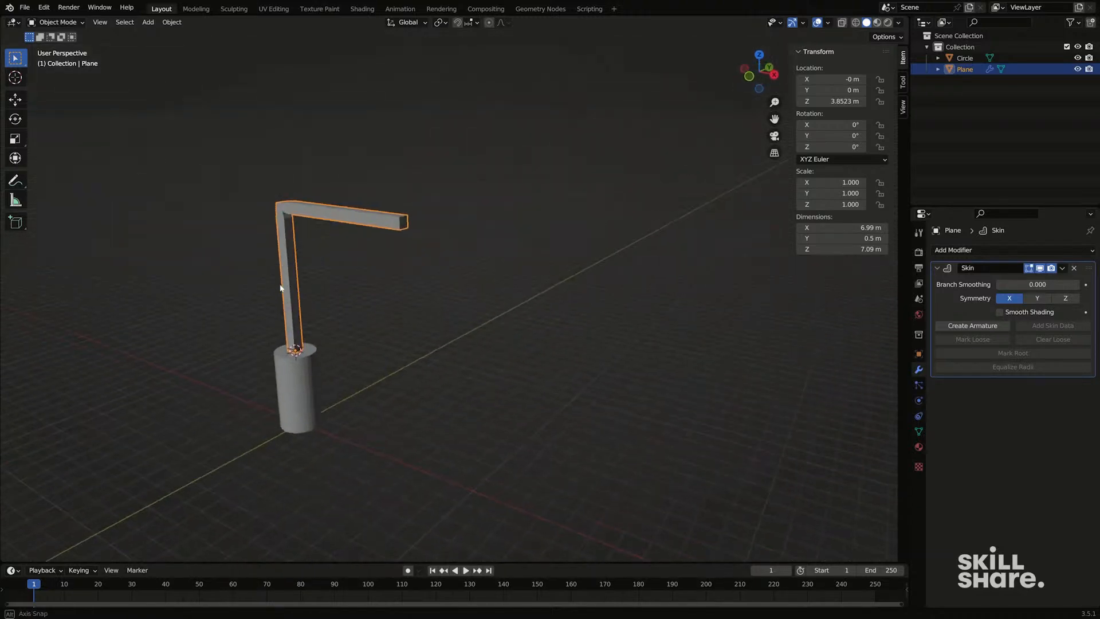
scroll(378, 248, "up", 4)
middle_click_drag(378, 248, 425, 279)
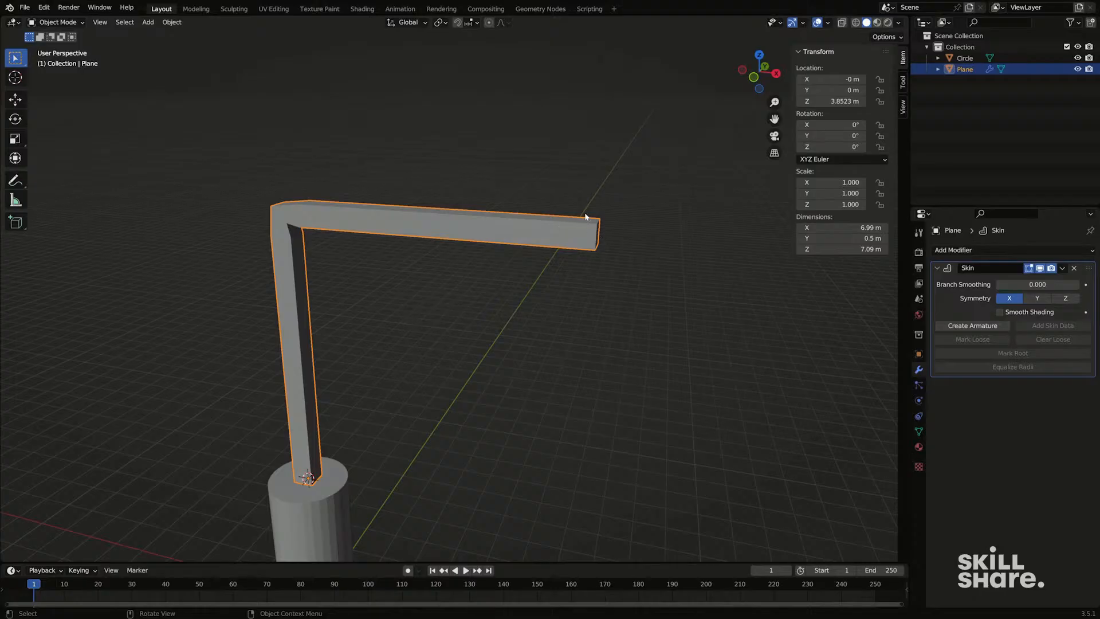
key("z")
left_click(463, 236)
middle_click_drag(463, 236, 410, 260)
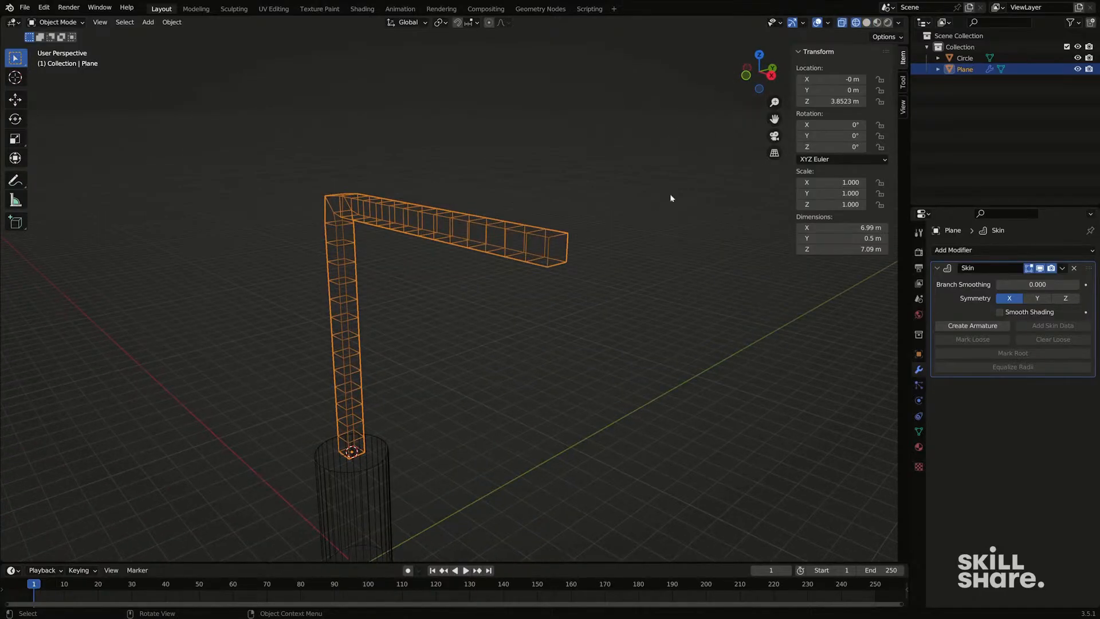
middle_click_drag(534, 228, 581, 238)
Step: Try moving the vertex at the arm's free end along Z in Edit Mode
key("Tab")
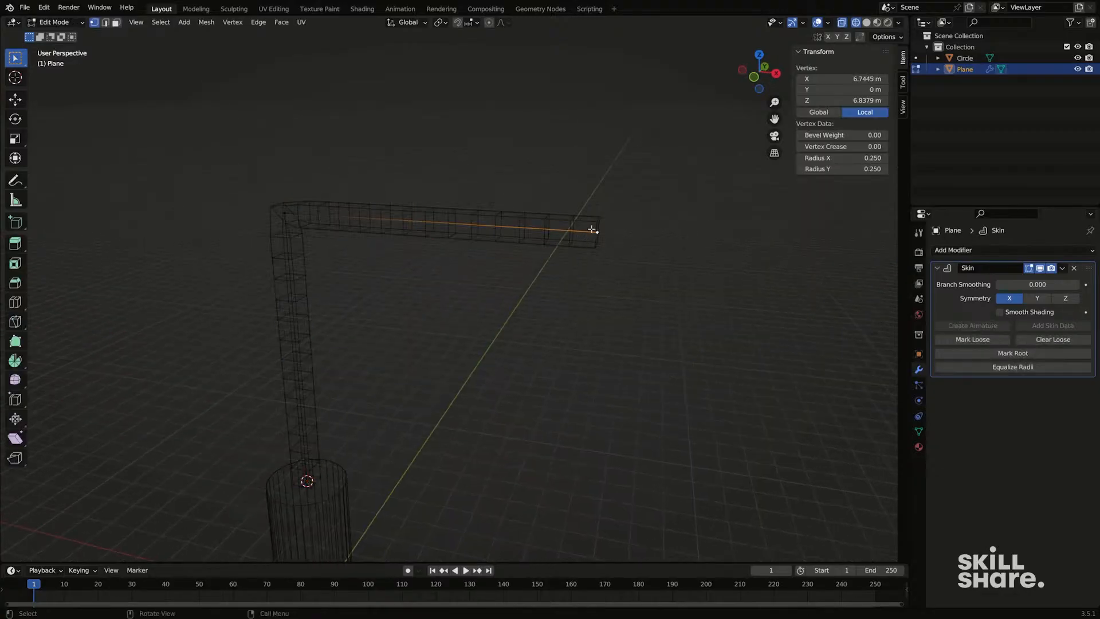
key("g")
key("z")
right_click(597, 185)
middle_click_drag(597, 185, 469, 253)
key("Tab")
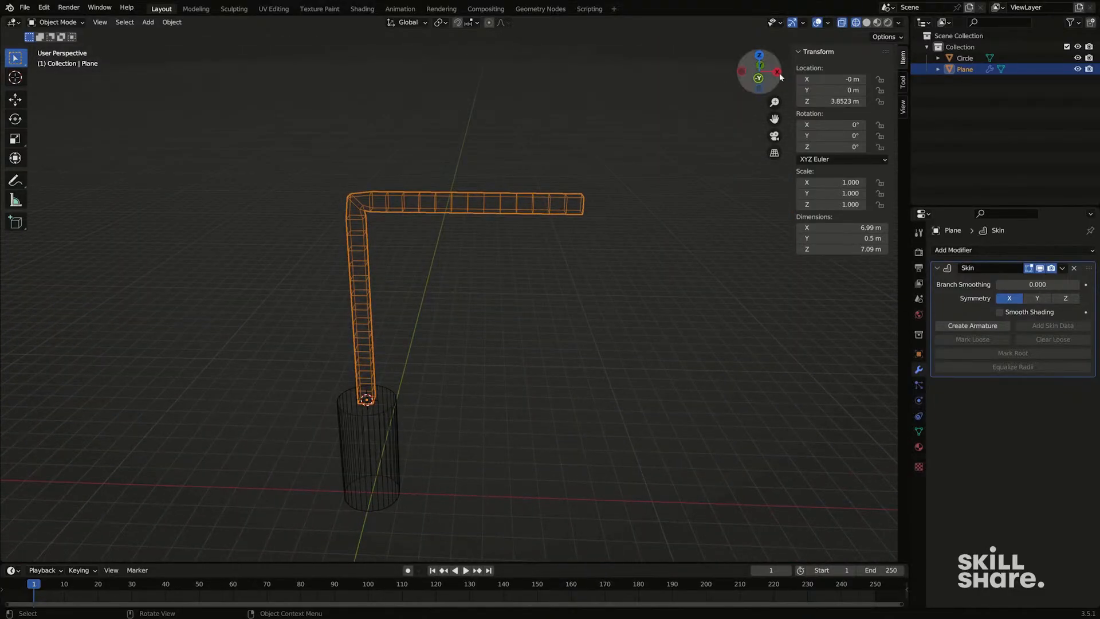
Step: View the skinned arm in solid shading and return the viewport to wireframe
left_click(865, 22)
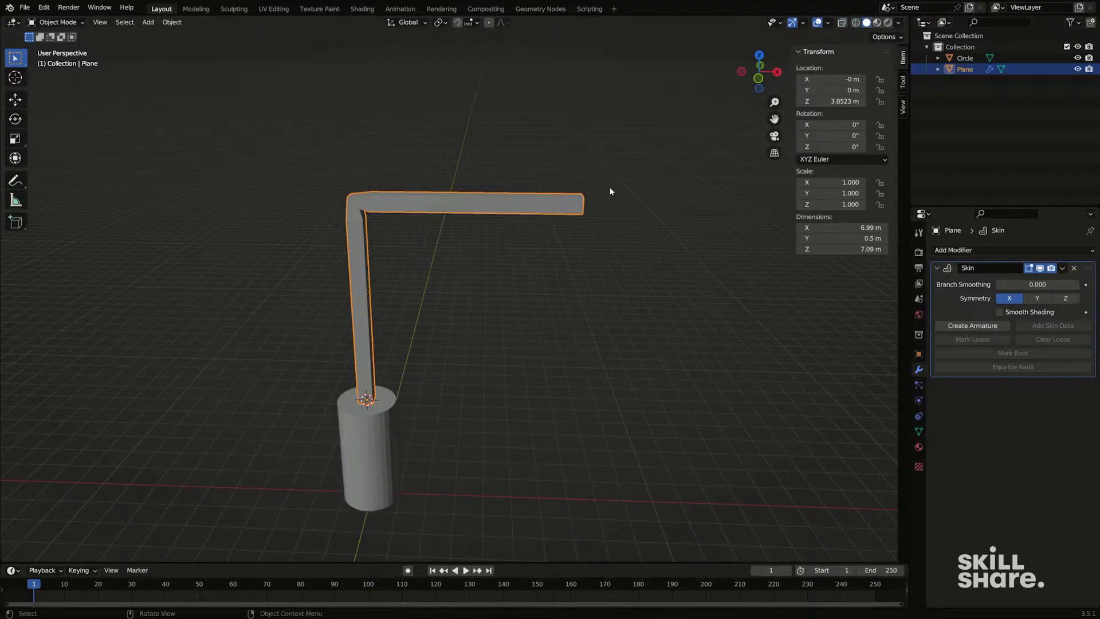
mouse_move(609, 189)
middle_mouse_down()
mouse_move(562, 189)
mouse_move(575, 195)
mouse_move(559, 205)
middle_mouse_up()
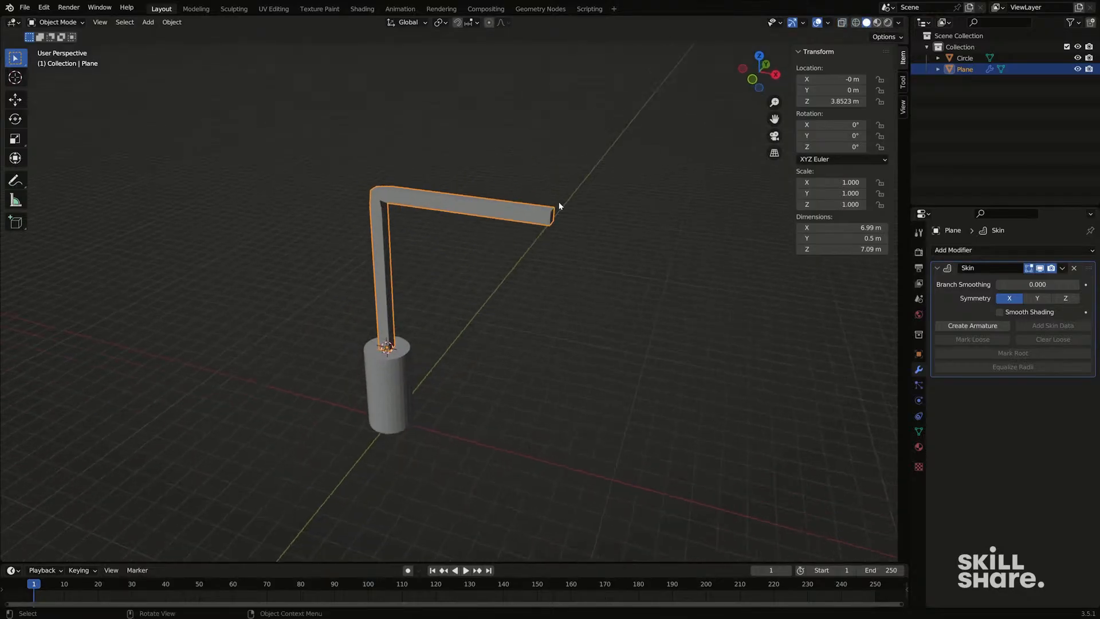
key("z")
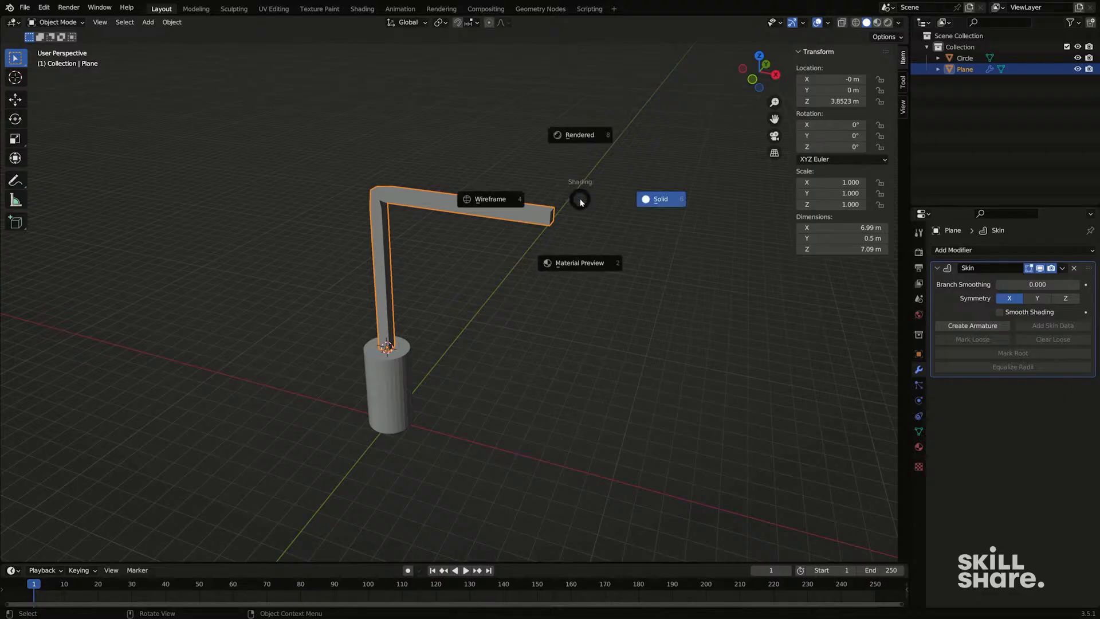
left_click(514, 203)
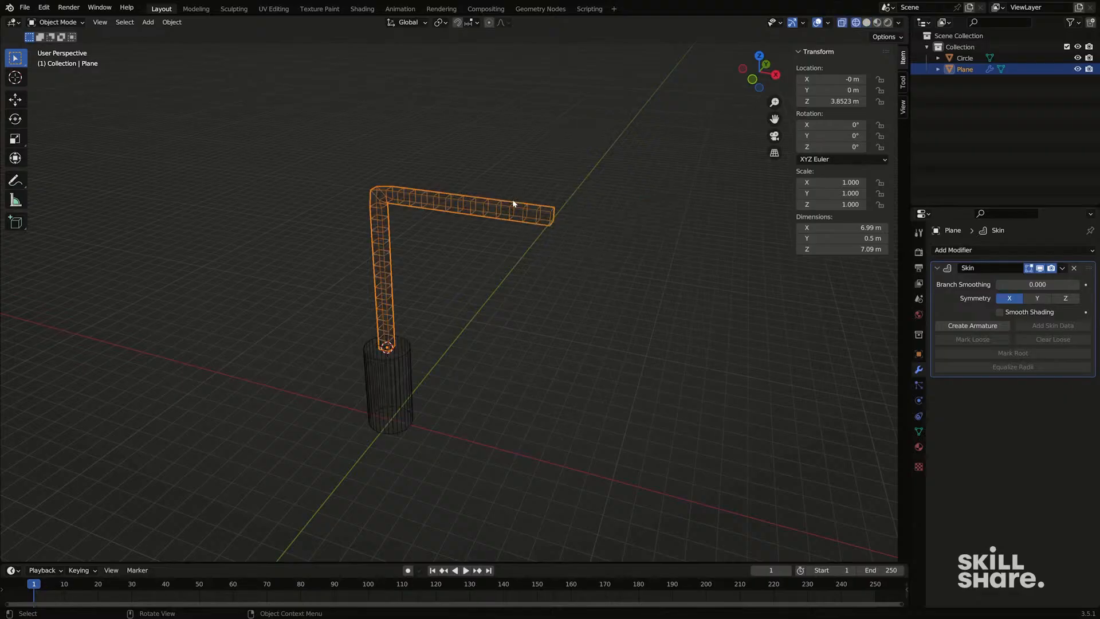
Step: Compare the arm and cylinder in Material Preview, Rendered, Wireframe and Solid shading, finishing in Solid
key("z")
left_click(511, 256)
key("z")
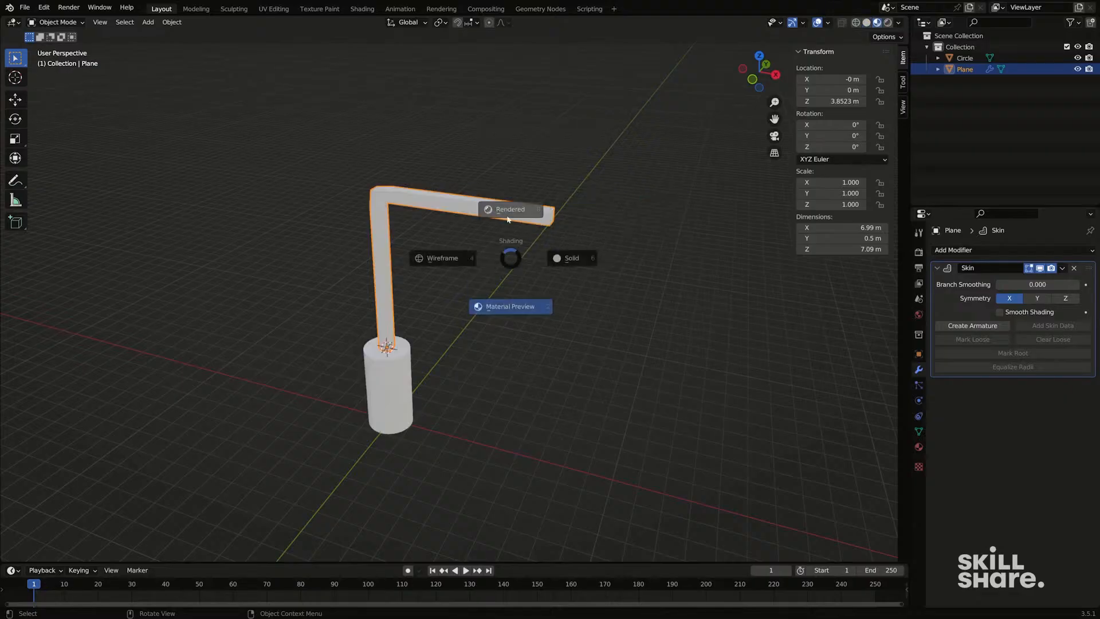
left_click(510, 197)
key("z")
left_click(606, 196)
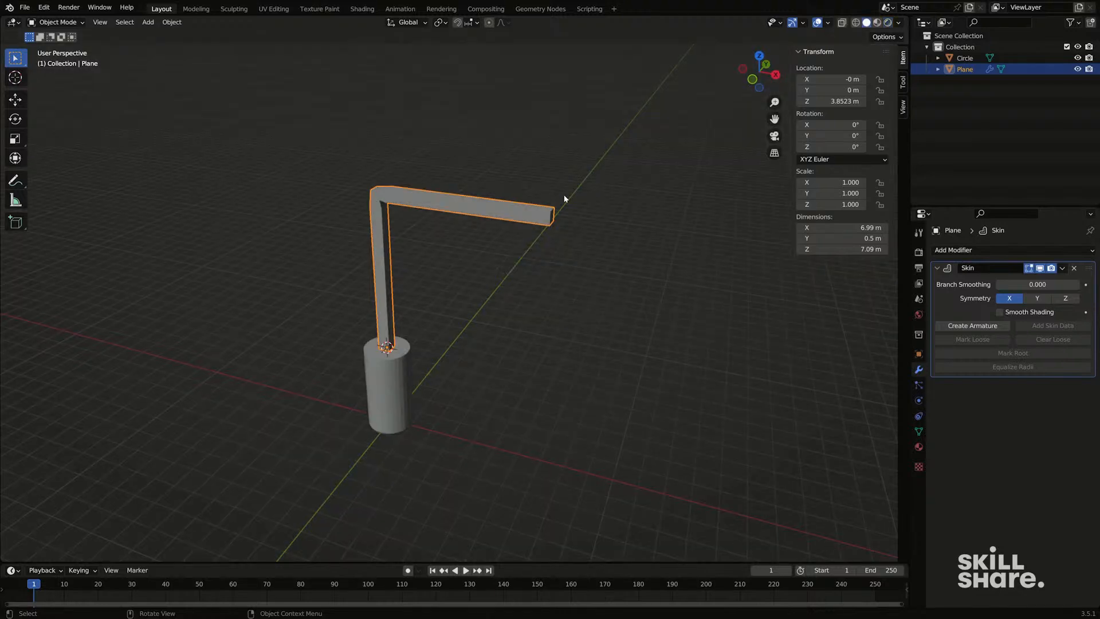
key("z")
left_click(393, 198)
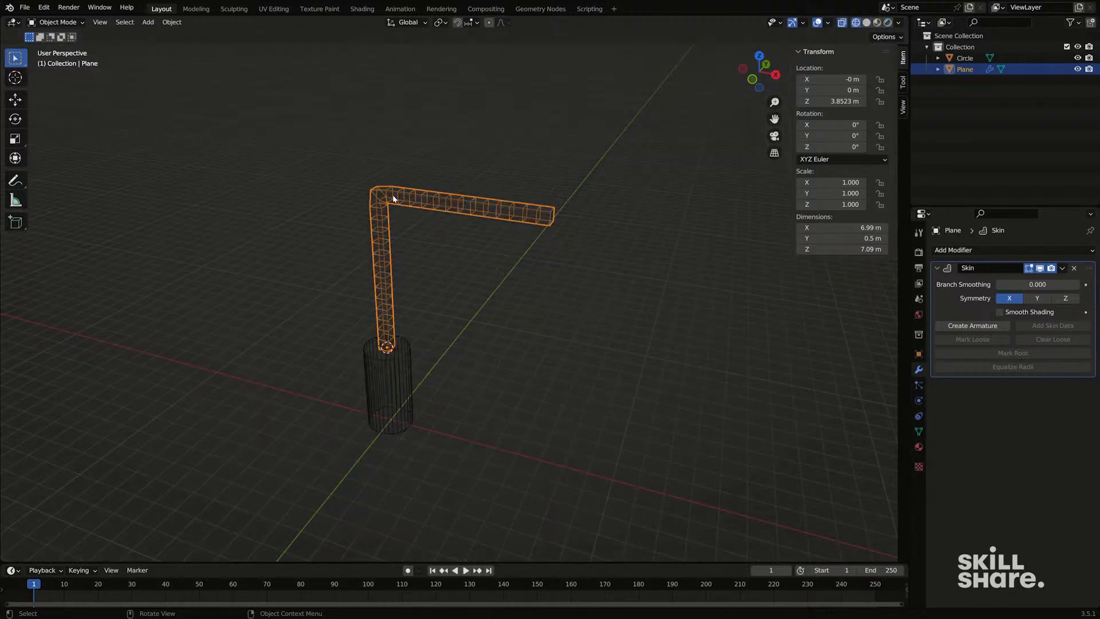
key("z")
left_click(607, 187)
key("z")
left_click(418, 190)
key("z")
left_click(658, 175)
key("z")
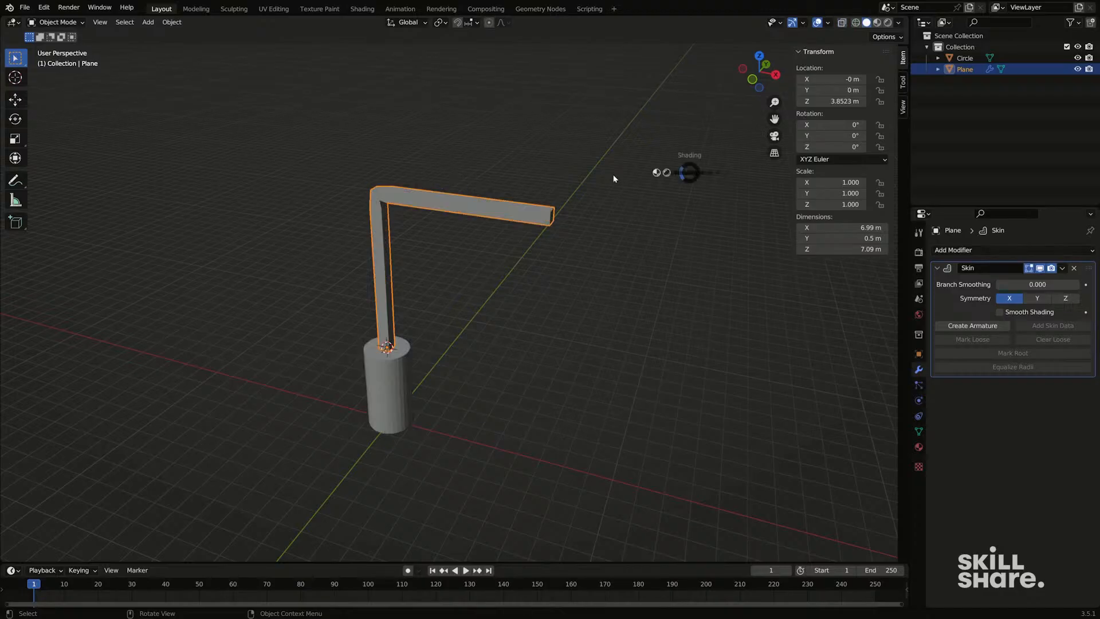
left_click(469, 180)
key("z")
left_click(559, 191)
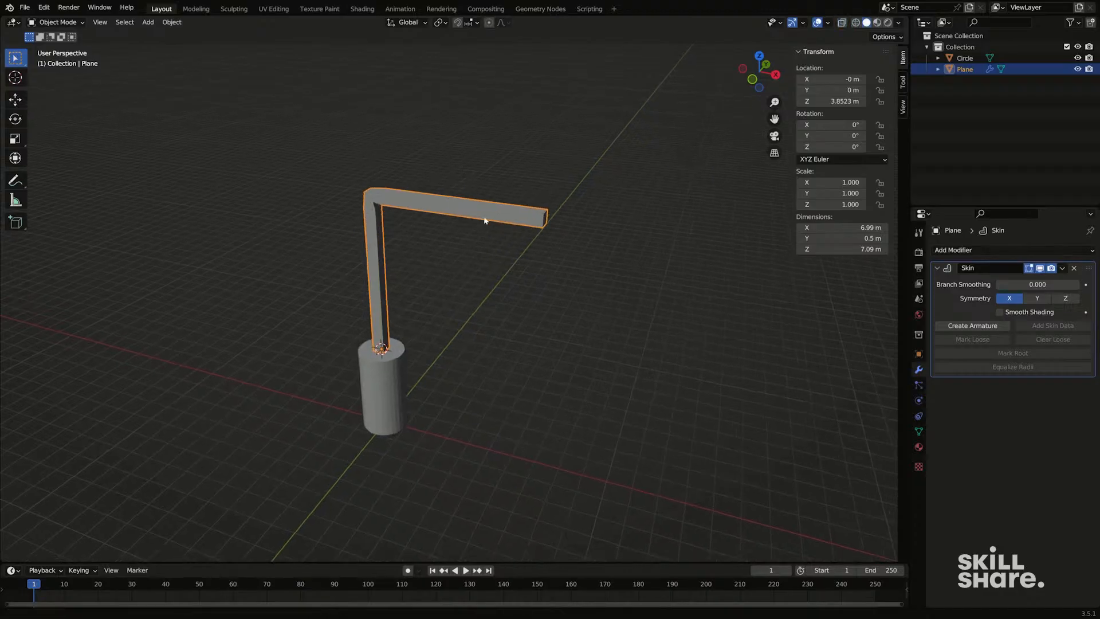
Step: Enter Edit Mode with X-ray on and examine the skin radii of the arm's base, corner and free-end vertices
middle_click_drag(484, 218, 461, 192)
middle_click_drag(349, 269, 632, 273)
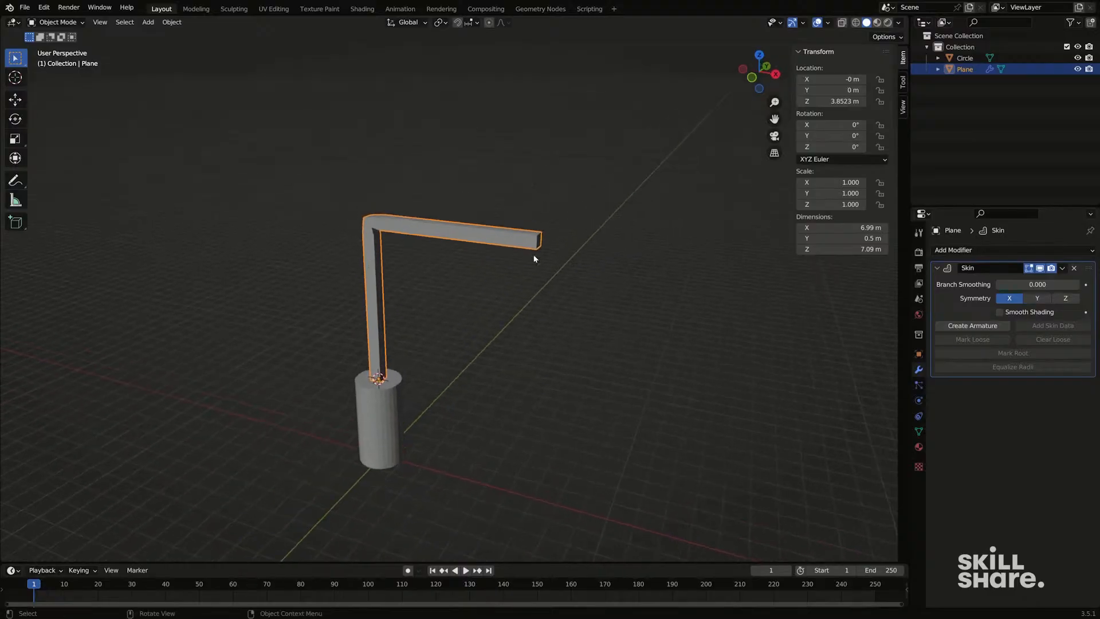
middle_click_drag(534, 258, 447, 231)
key("Tab")
middle_click_drag(601, 229, 541, 234)
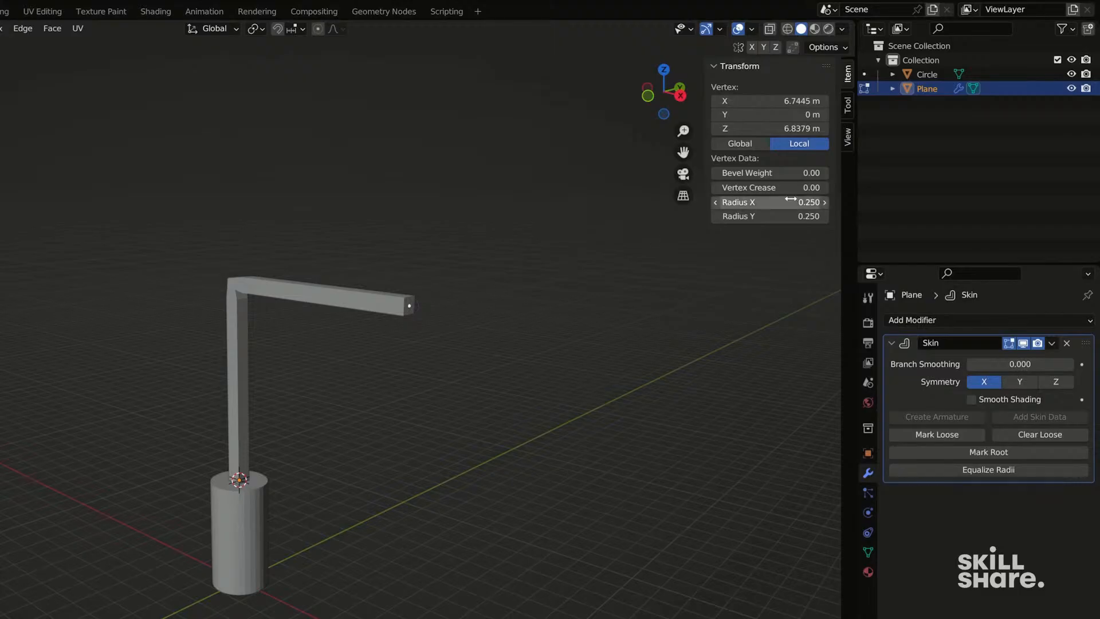
left_click(773, 34)
key("alt+z")
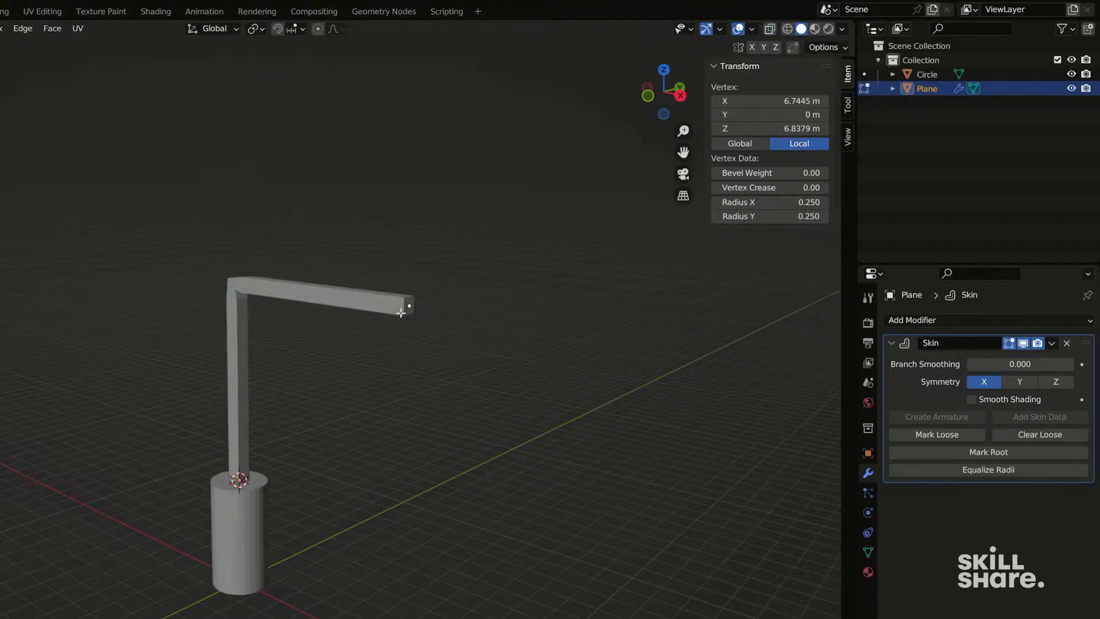
key("alt+z")
left_click(241, 295)
left_click(241, 478)
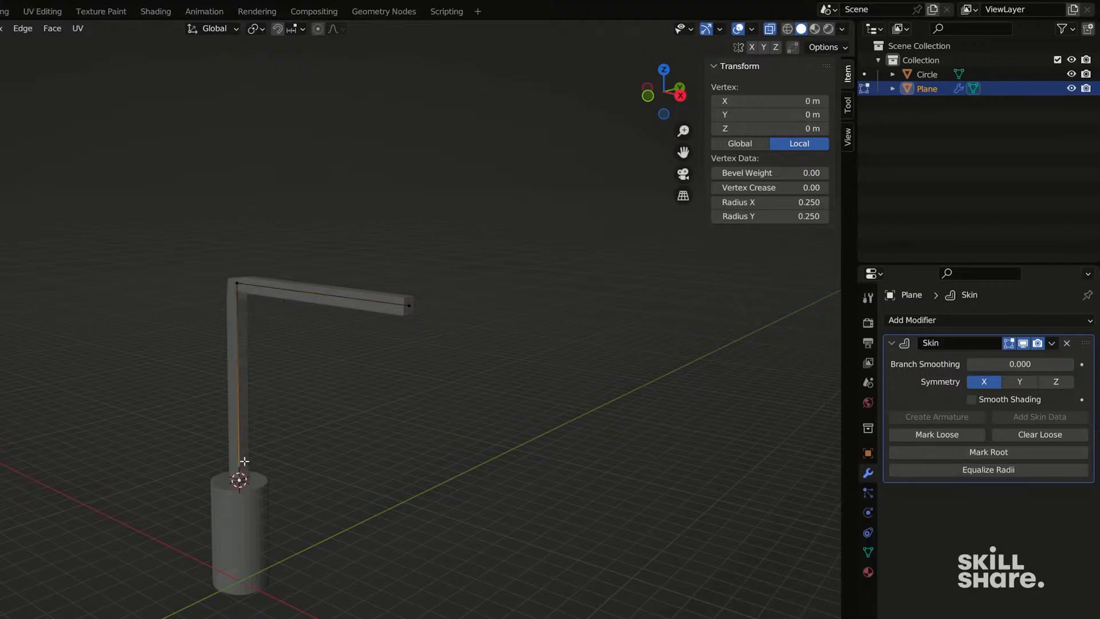
left_click(246, 282)
left_click(414, 302)
middle_click_drag(415, 312, 484, 342, "shift")
Step: Select all the arm's vertices, reduce their skin radius to about 0.104 with Skin Resize, and return to Object Mode
key("a")
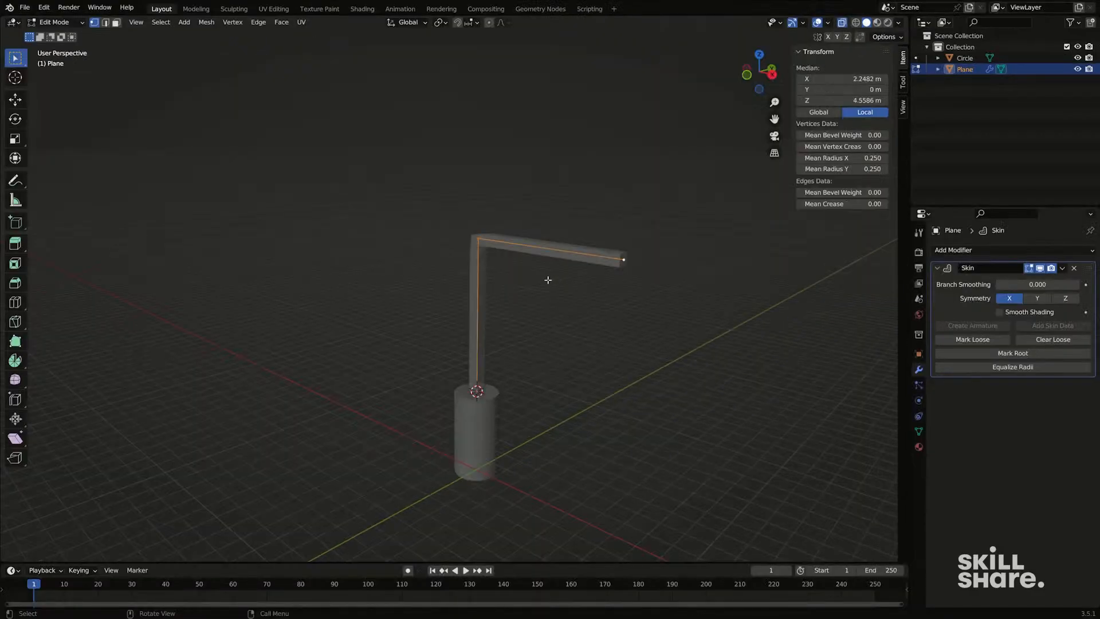
mouse_move(548, 280)
middle_mouse_down()
mouse_move(521, 270)
mouse_move(560, 290)
middle_mouse_up()
key("s")
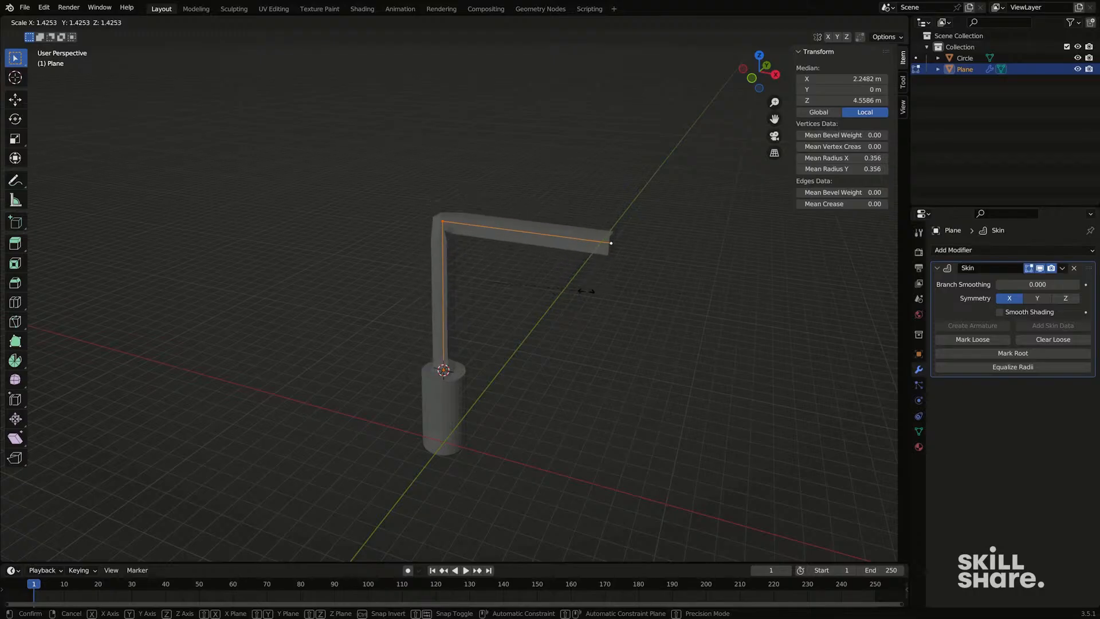
left_click(519, 285)
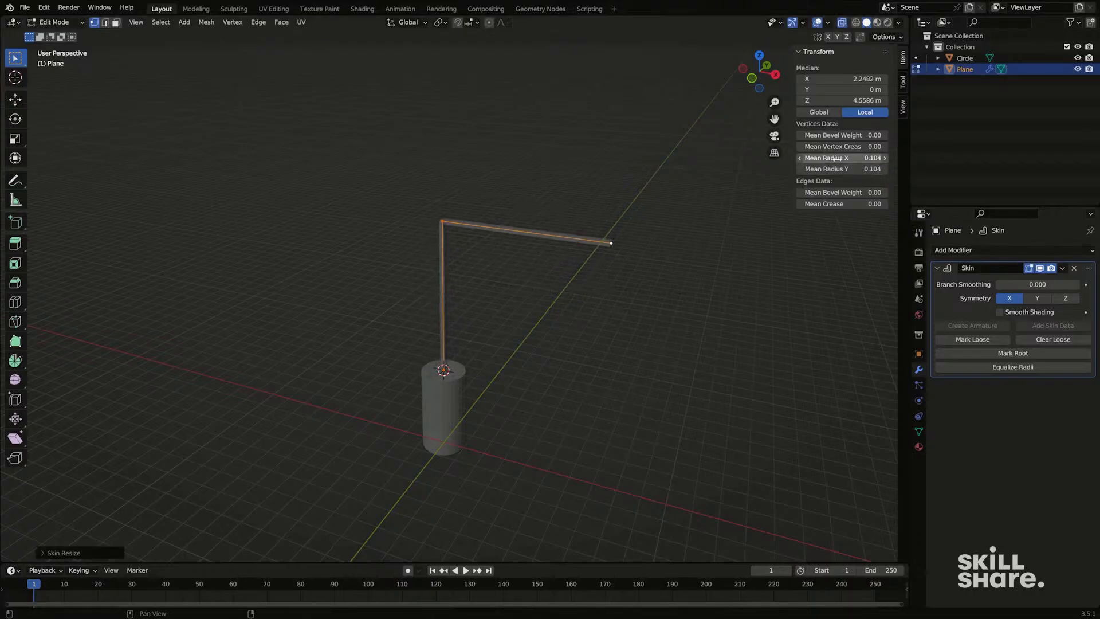
mouse_move(837, 159)
left_mouse_down()
mouse_move(888, 159)
mouse_move(828, 159)
mouse_move(882, 169)
mouse_move(837, 168)
left_mouse_up()
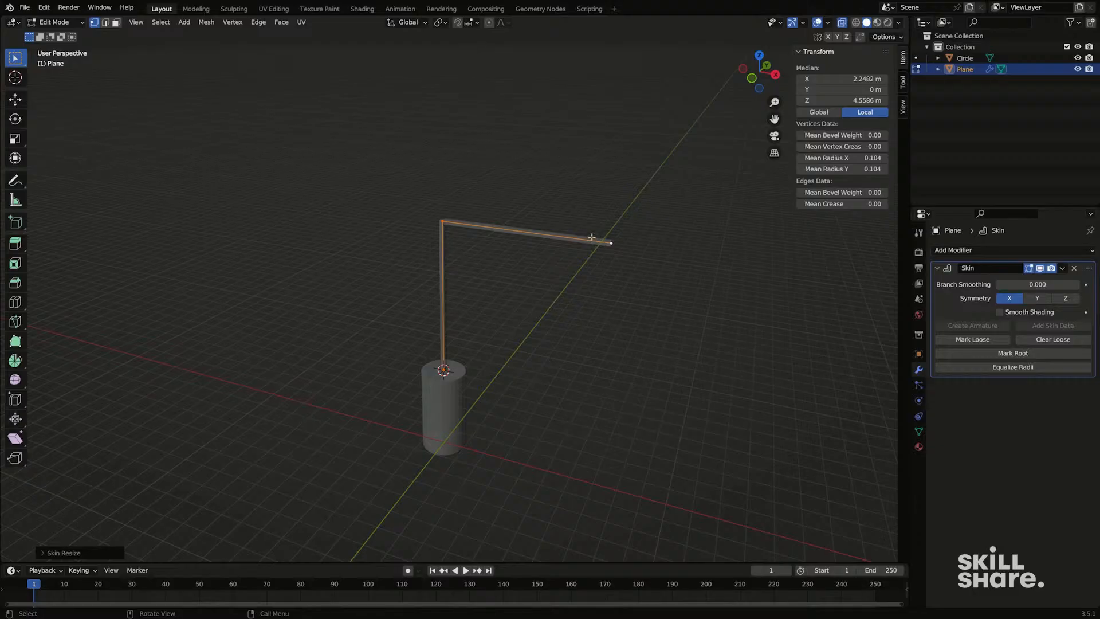
key("Tab")
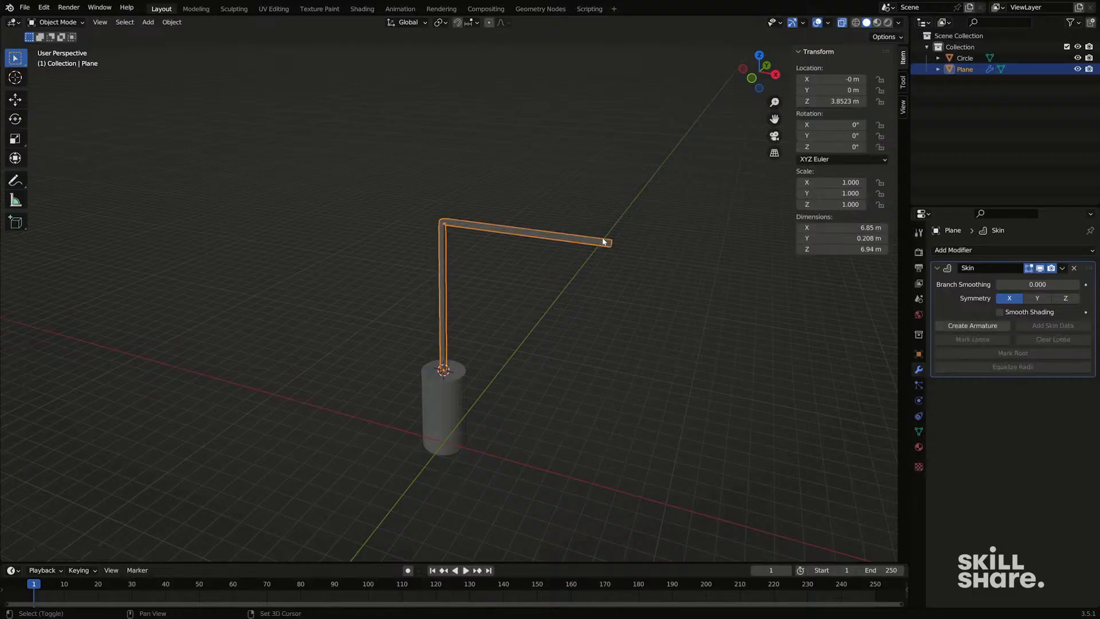
Step: Snap the 3D cursor to the vertex at the arm's free end in Edit Mode and return to Object Mode
middle_click_drag(603, 233, 461, 255)
middle_click_drag(636, 246, 490, 297)
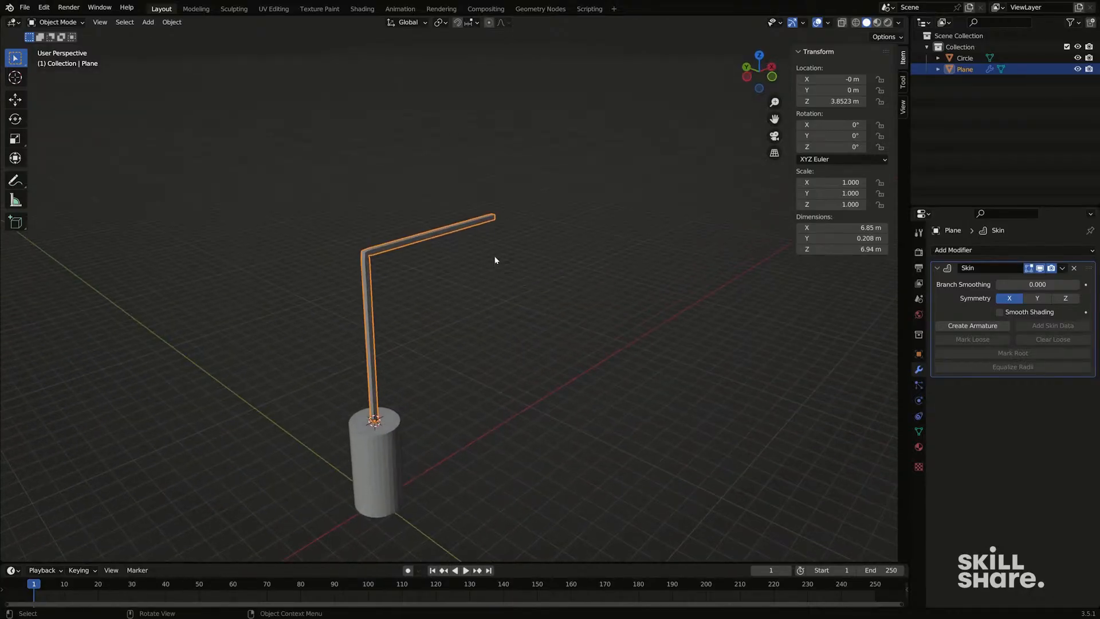
middle_click_drag(569, 302, 439, 290)
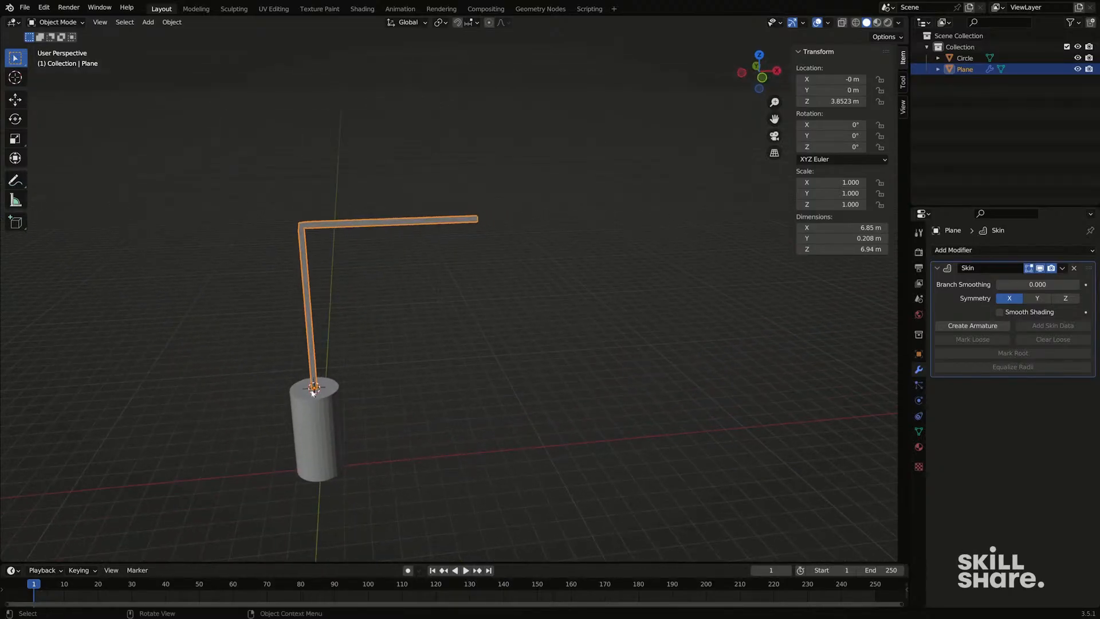
middle_click_drag(313, 393, 412, 351)
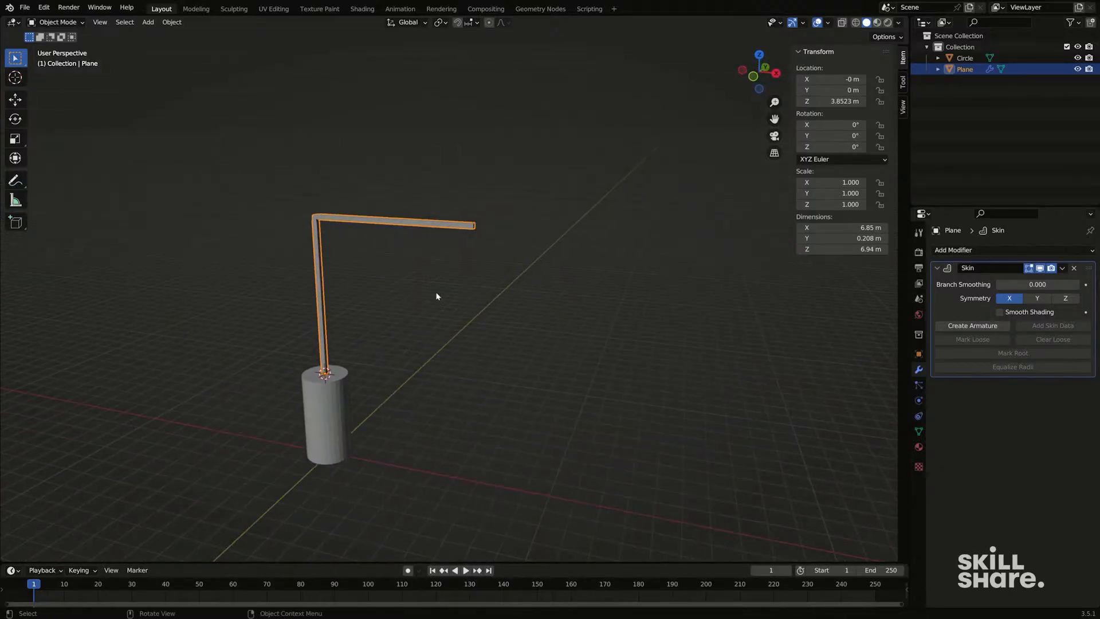
key("Tab")
left_click(476, 226)
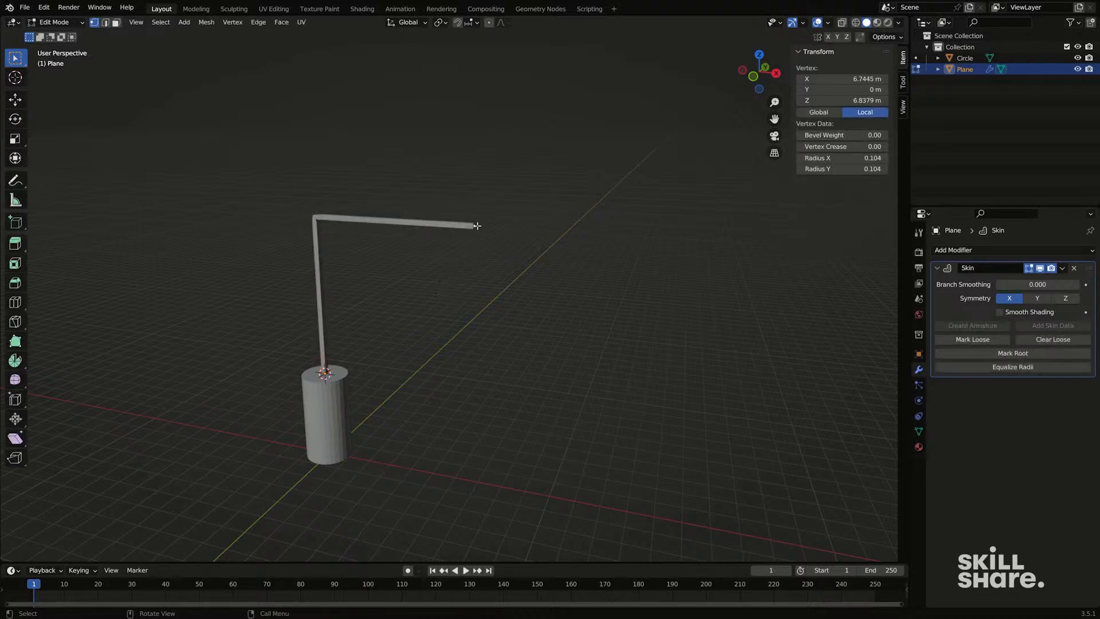
key("alt+z")
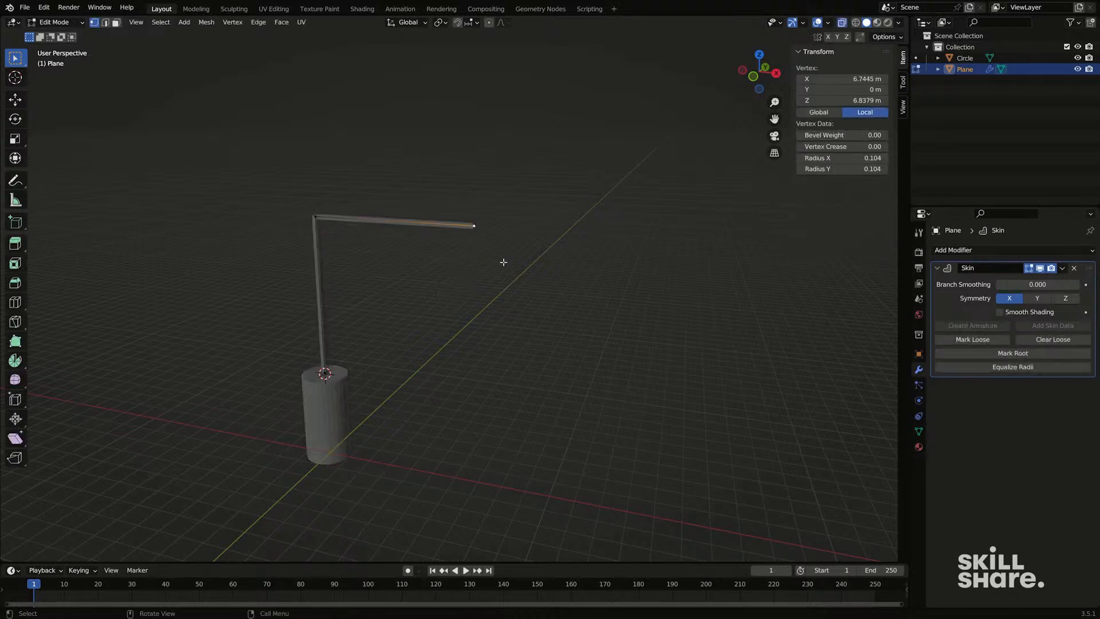
key("shift+s")
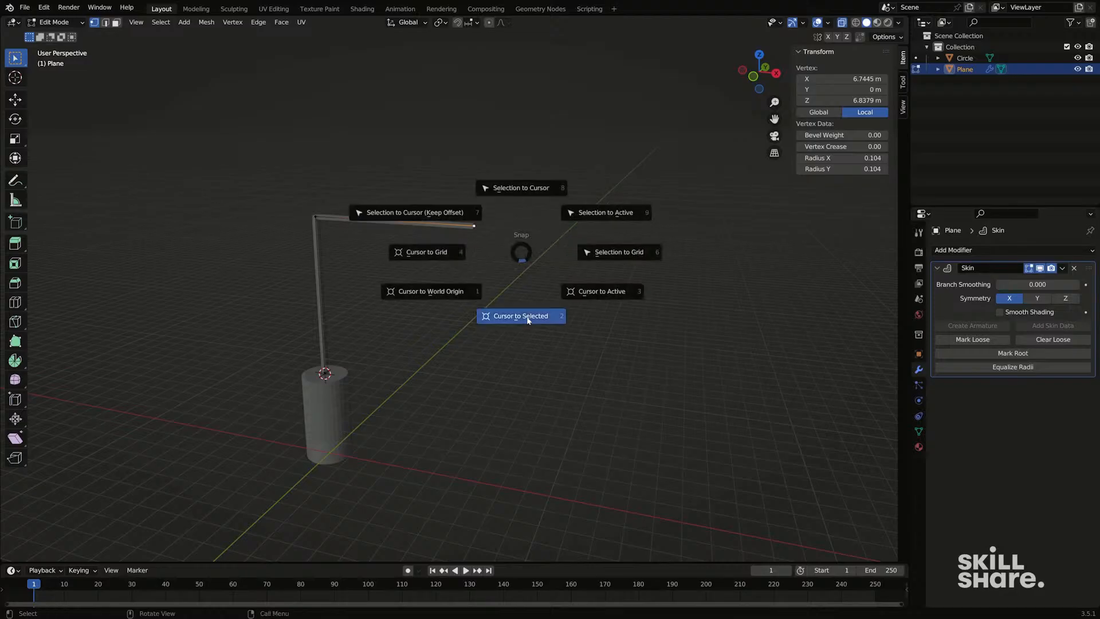
left_click(502, 298)
key("Tab")
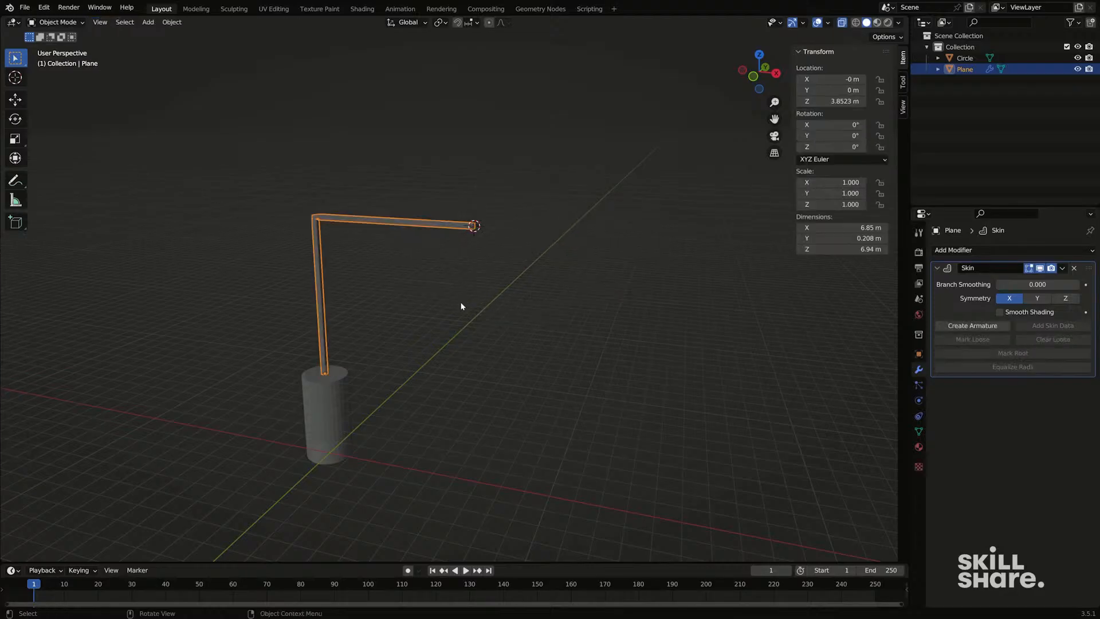
Step: Add a circle mesh at the 3D cursor and extrude it downward about 1.76 m along Z in Edit Mode
key("shift+a")
mouse_move(456, 312)
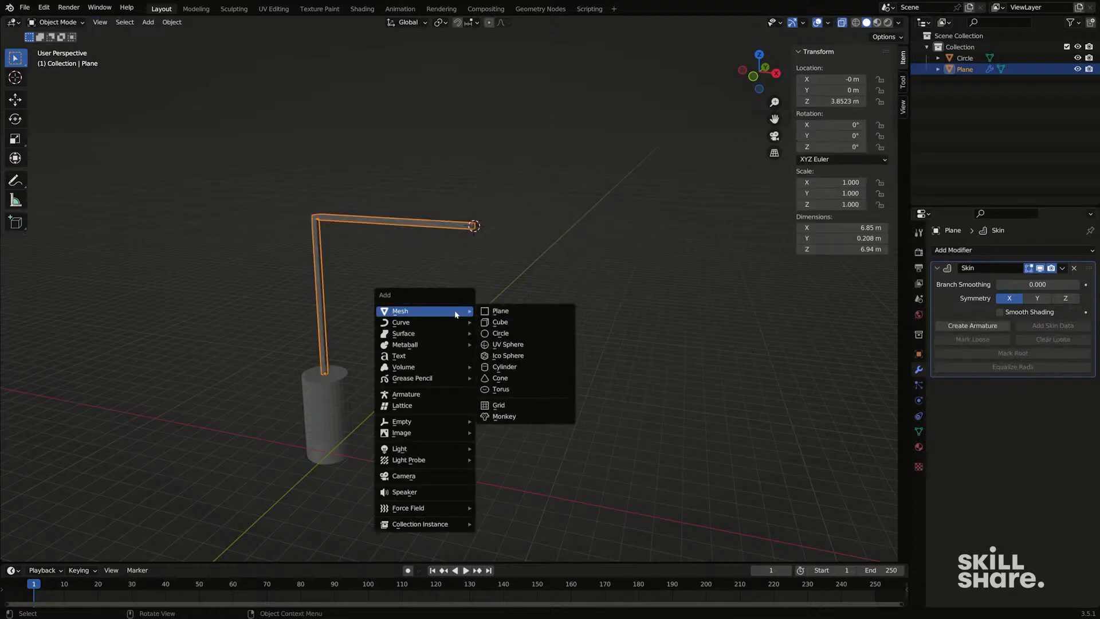
left_click(500, 334)
middle_click_drag(502, 337, 526, 261)
key("Tab")
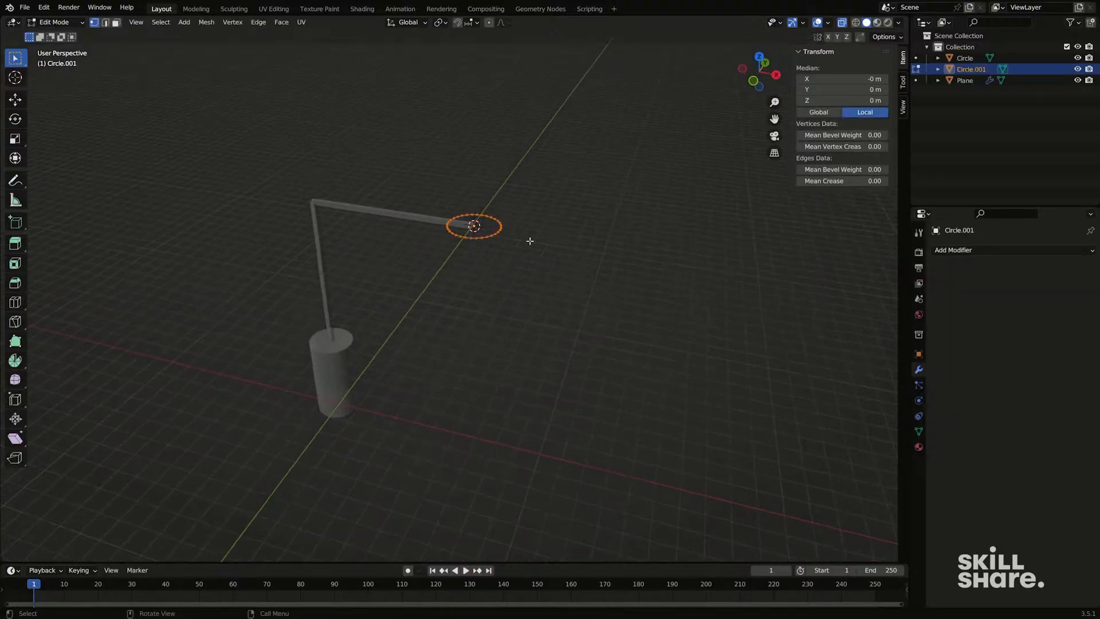
key("e")
key("z")
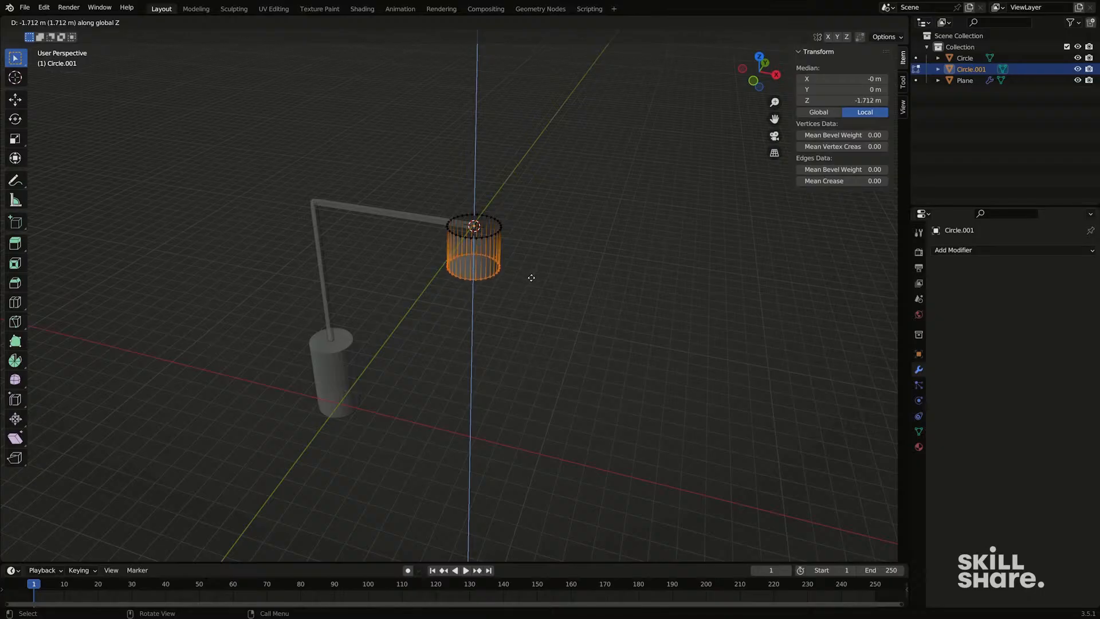
left_click(532, 278)
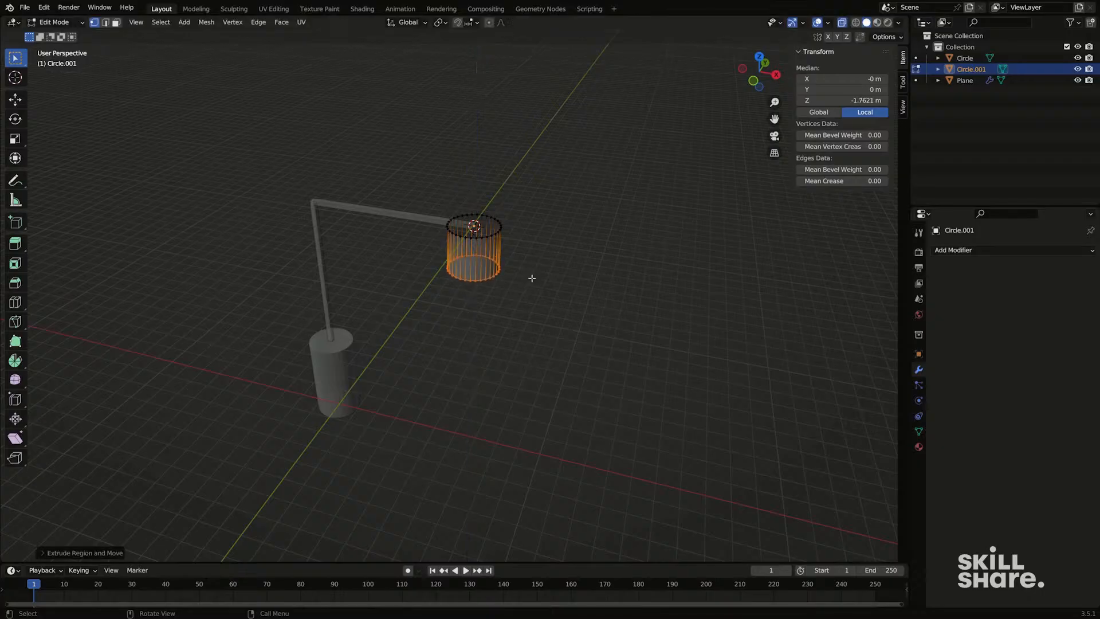
Step: Scale the extruded lower ring to about 5.22 m across, then move the lampshade down along Z in Object Mode, clear of the arm
key("s")
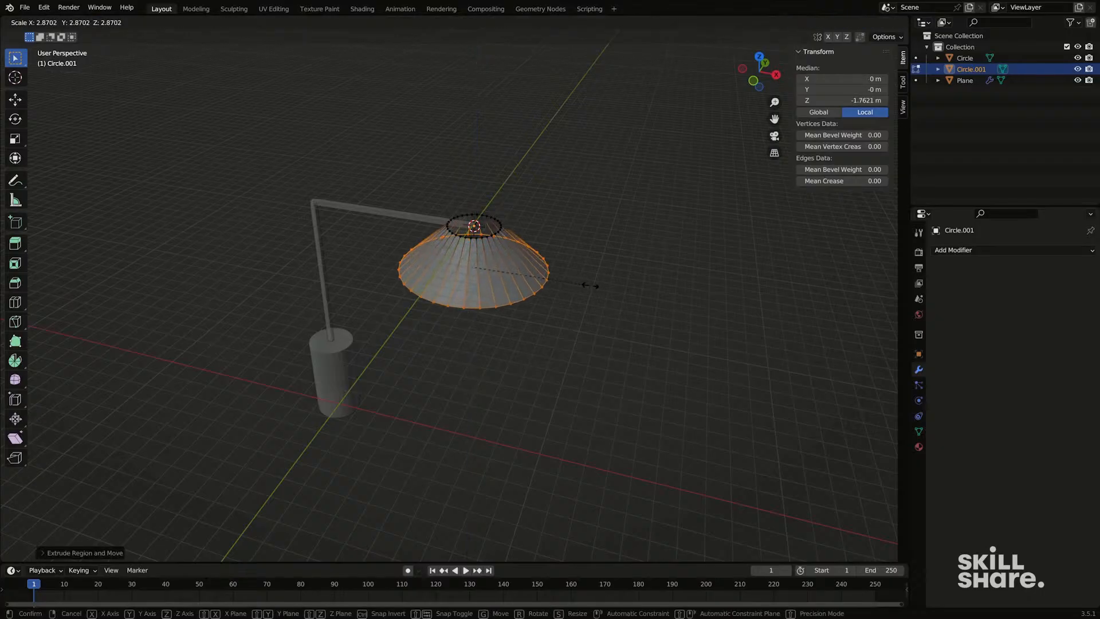
left_click(574, 283)
middle_click_drag(531, 266, 538, 250)
key("Tab")
key("g")
key("z")
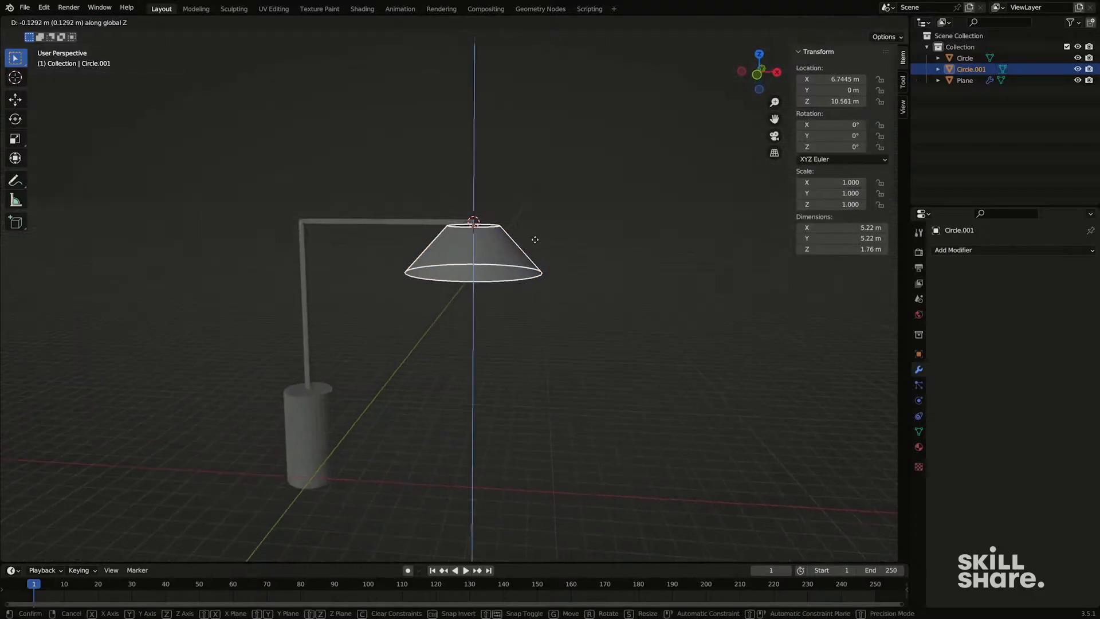
left_click(514, 248)
Step: Duplicate the arm's free-end vertex in Edit Mode and move the copy down along Z to about 4.99 m, inside the lampshade
left_click(461, 228)
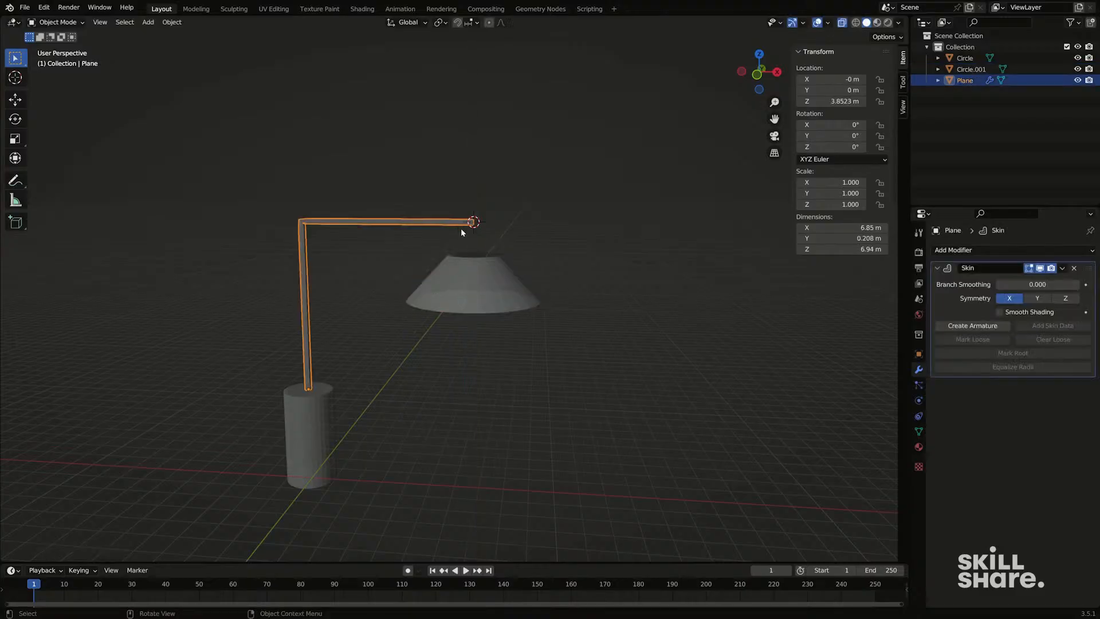
mouse_move(461, 228)
middle_mouse_down()
mouse_move(414, 237)
mouse_move(483, 248)
mouse_move(436, 244)
mouse_move(464, 221)
middle_mouse_up()
key("Tab")
scroll(446, 242, "up", 2)
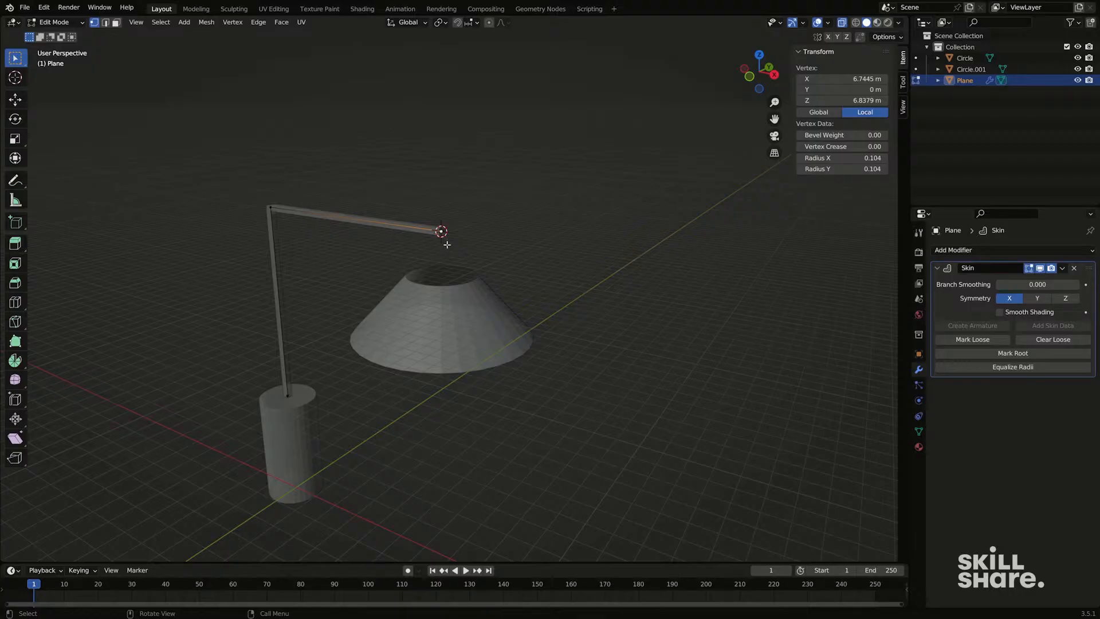
key("g")
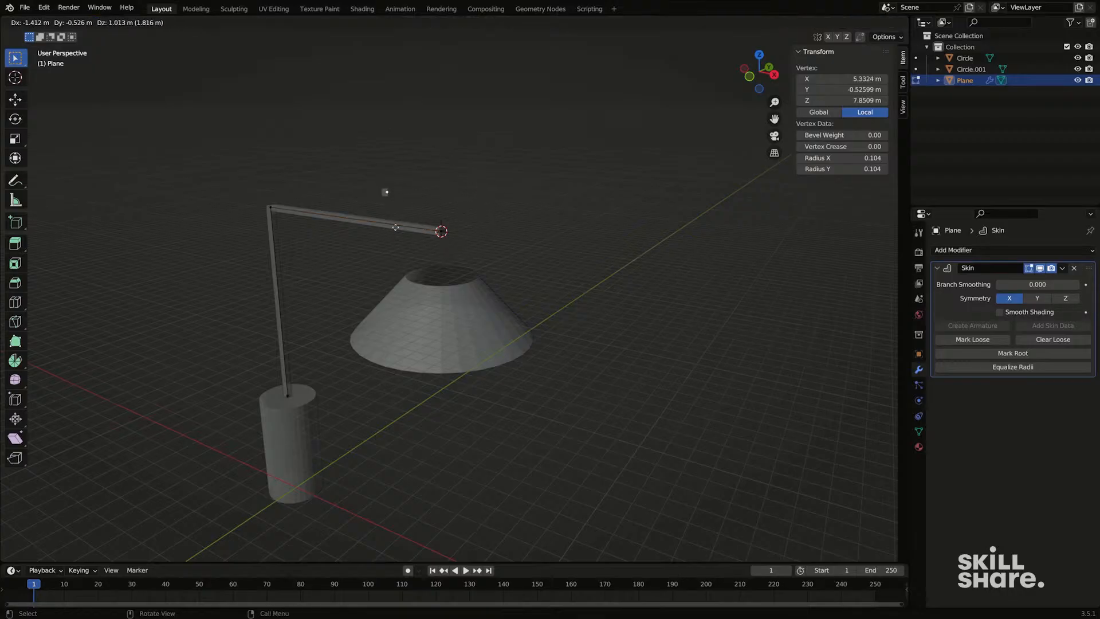
key("z")
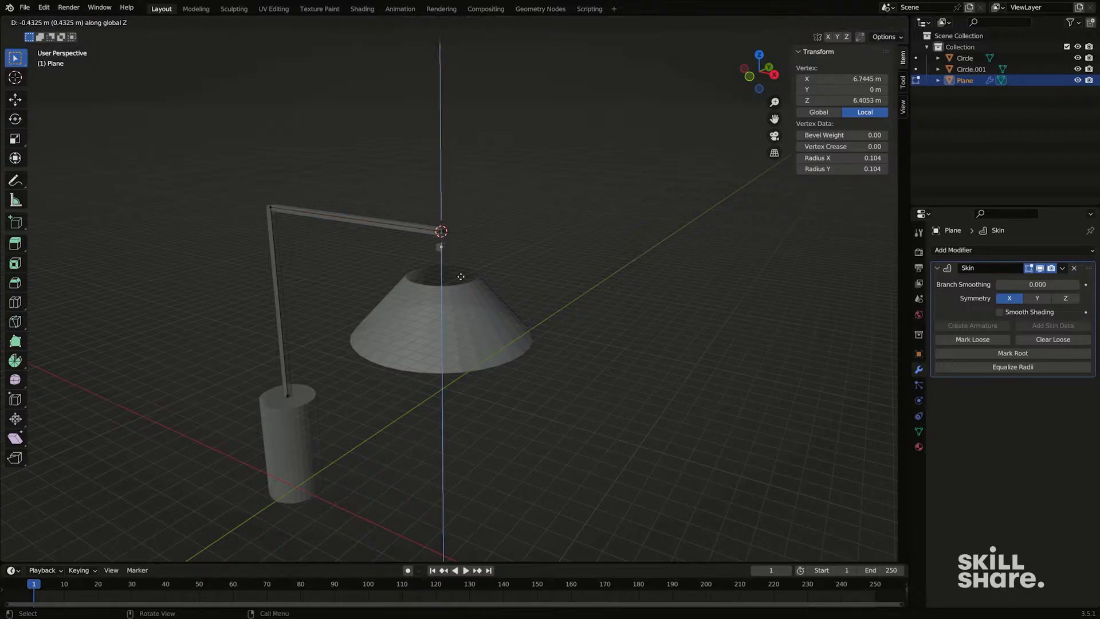
left_click(465, 321)
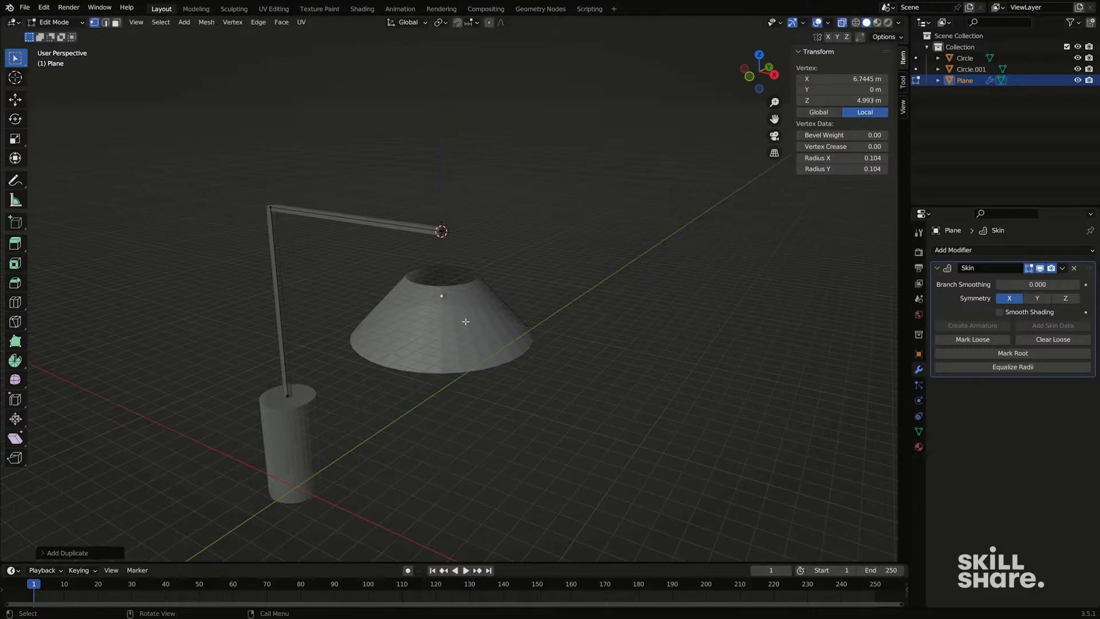
Step: Extrude the duplicated vertex upward about 1.95 m along Z to the arm's end and select both ends of the new rod
middle_click_drag(465, 322, 482, 336)
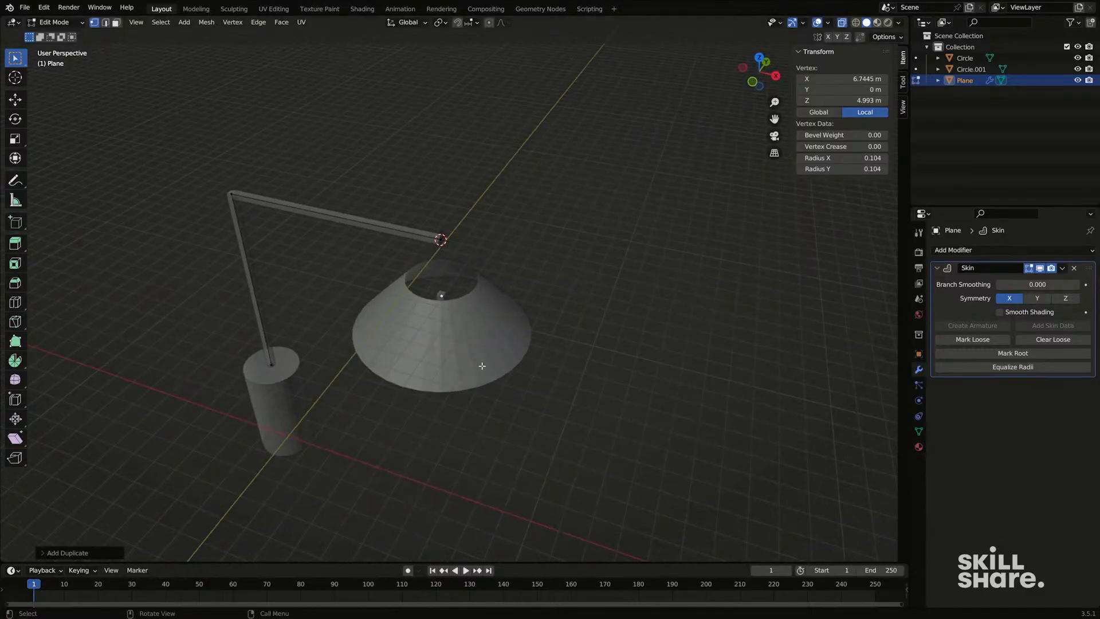
key("e")
key("z")
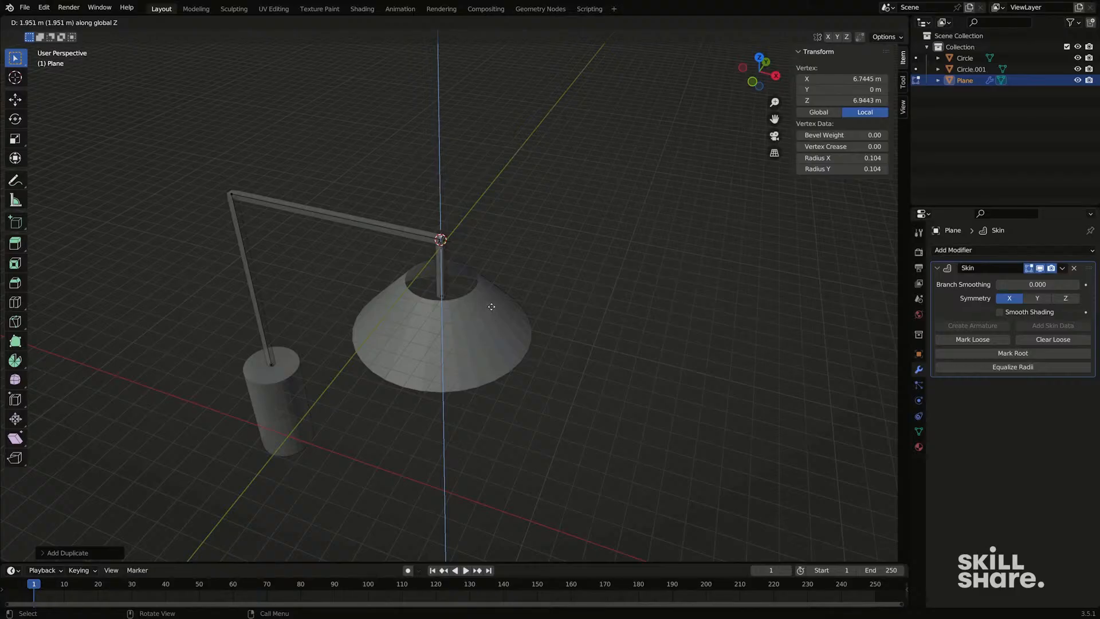
left_click(491, 307)
scroll(455, 297, "up", 4)
left_click(439, 295, "shift")
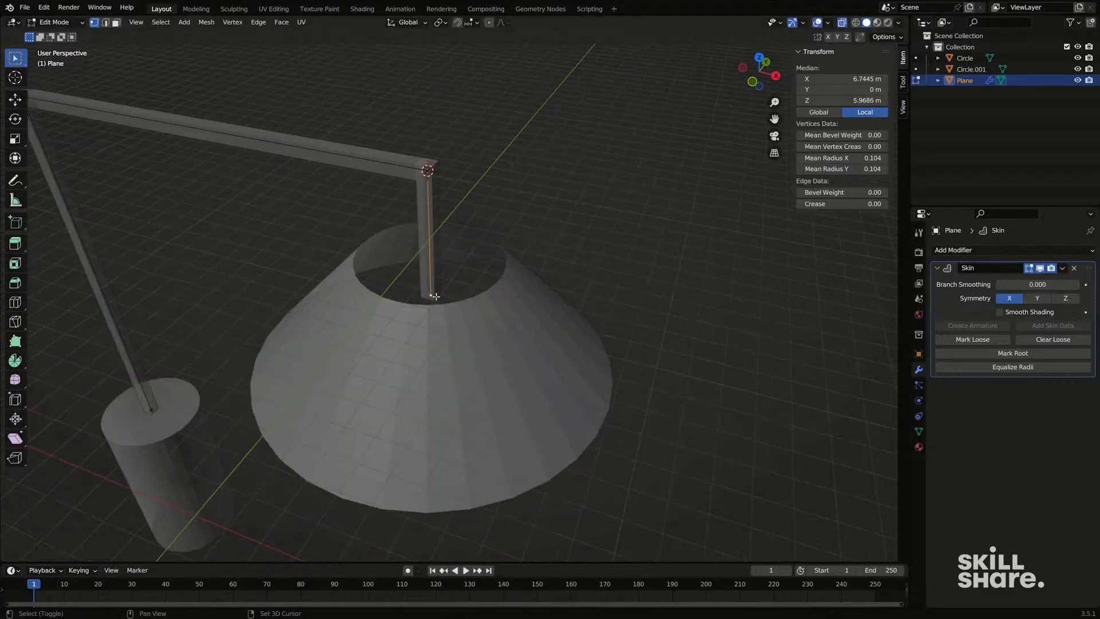
Step: Shrink the skin radius of the hanging rod's two end vertices to about 0.025 m
mouse_move(439, 295)
middle_mouse_down()
mouse_move(361, 299)
mouse_move(453, 302)
middle_mouse_up()
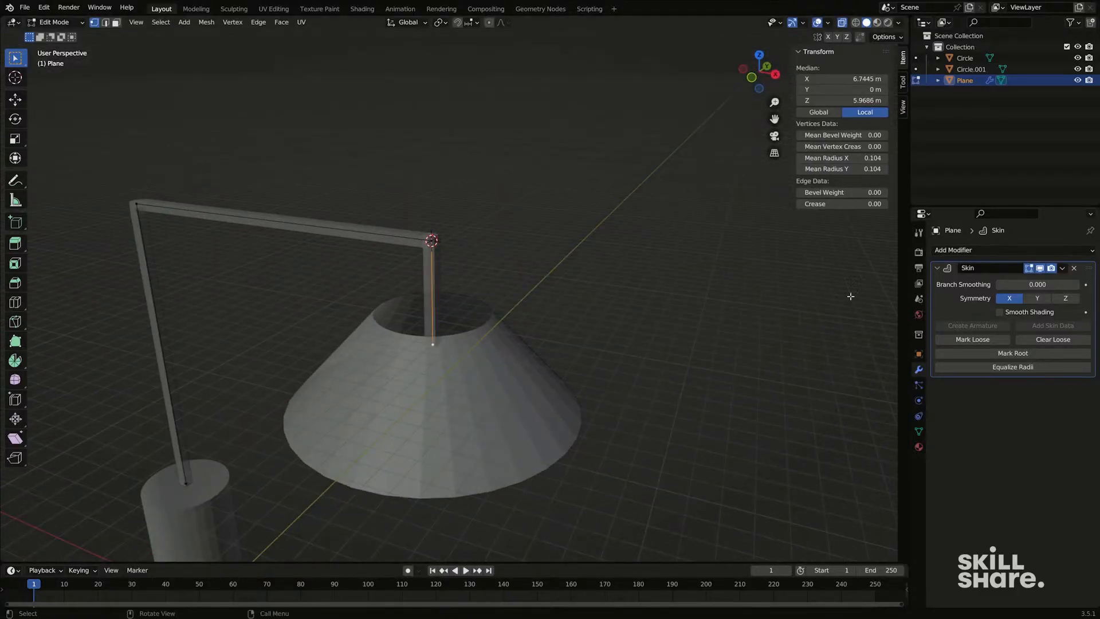
key("ctrl+a")
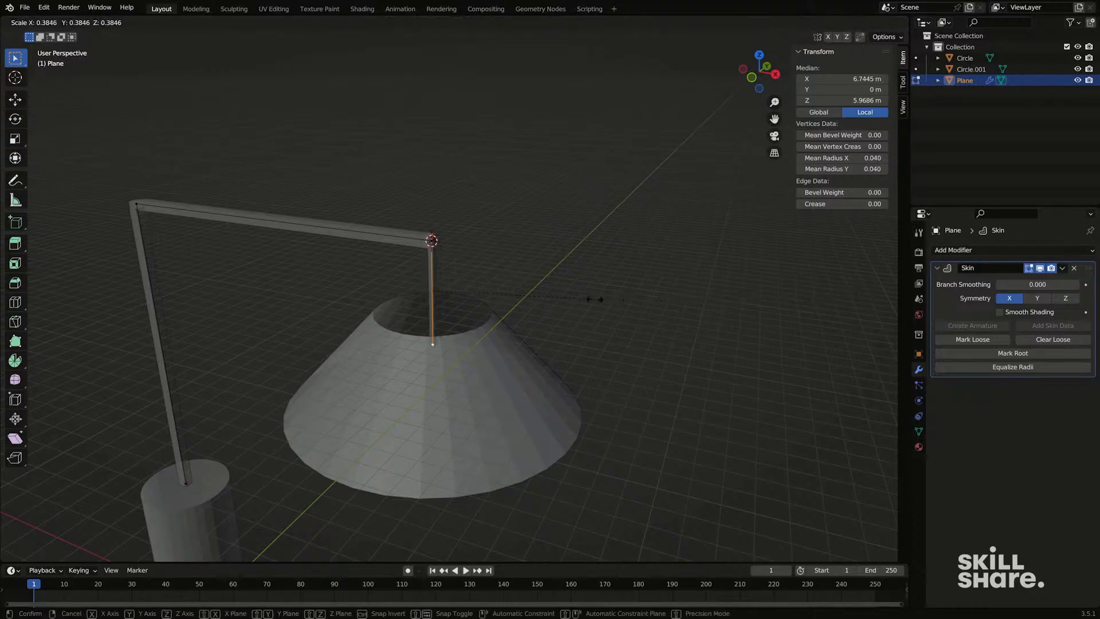
left_click(533, 298)
middle_click_drag(532, 299, 365, 285)
key("Tab")
Step: Vertex-bevel the arm's elbow into a multi-segment curve about 3 m wide and return to Object Mode
scroll(442, 314, "down", 3)
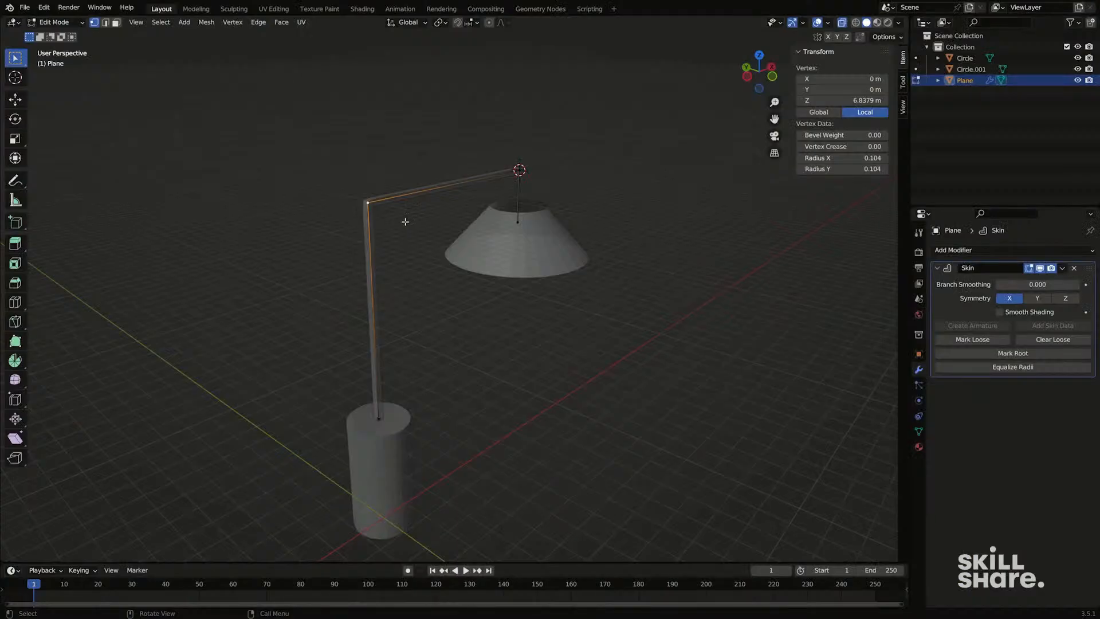
key("ctrl+b")
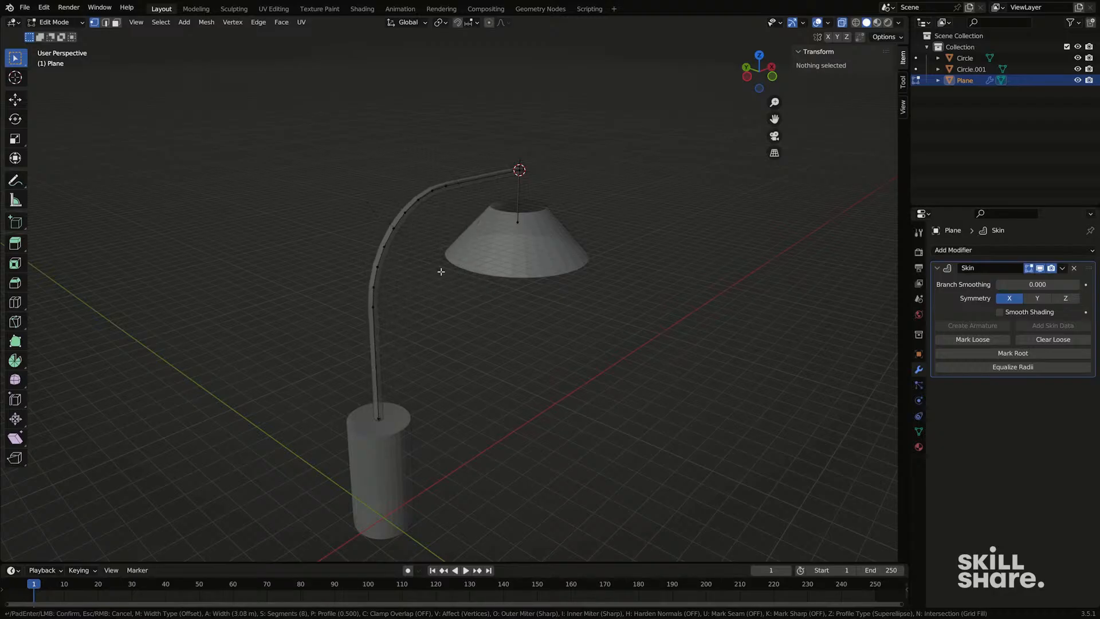
scroll(426, 268, "up", 3)
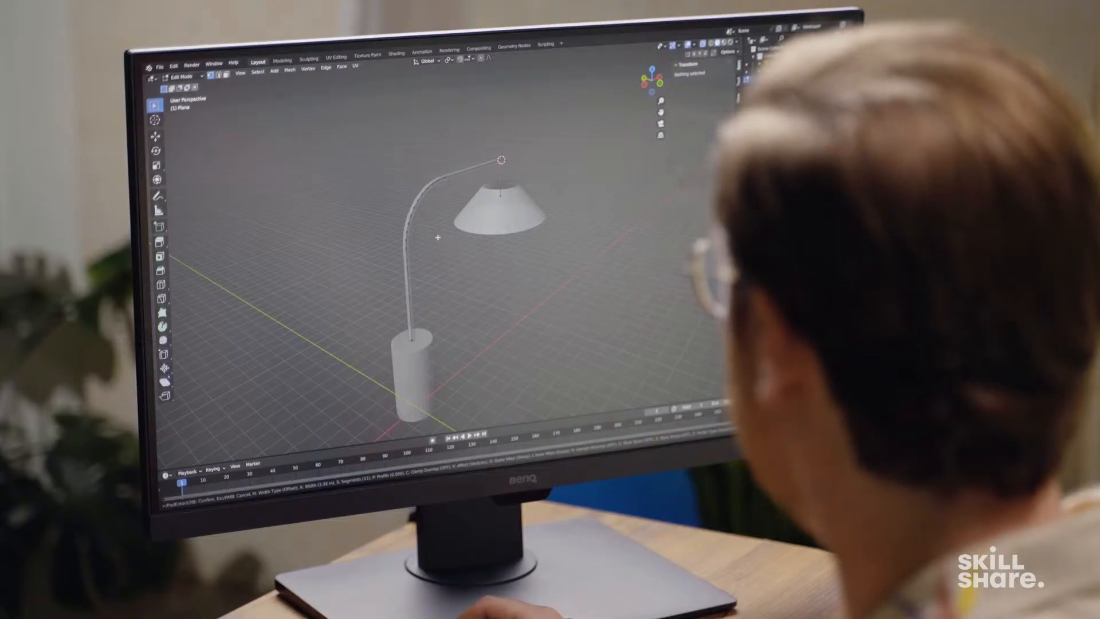
left_click(437, 236)
mouse_move(438, 237)
middle_mouse_down()
mouse_move(388, 233)
mouse_move(426, 235)
middle_mouse_up()
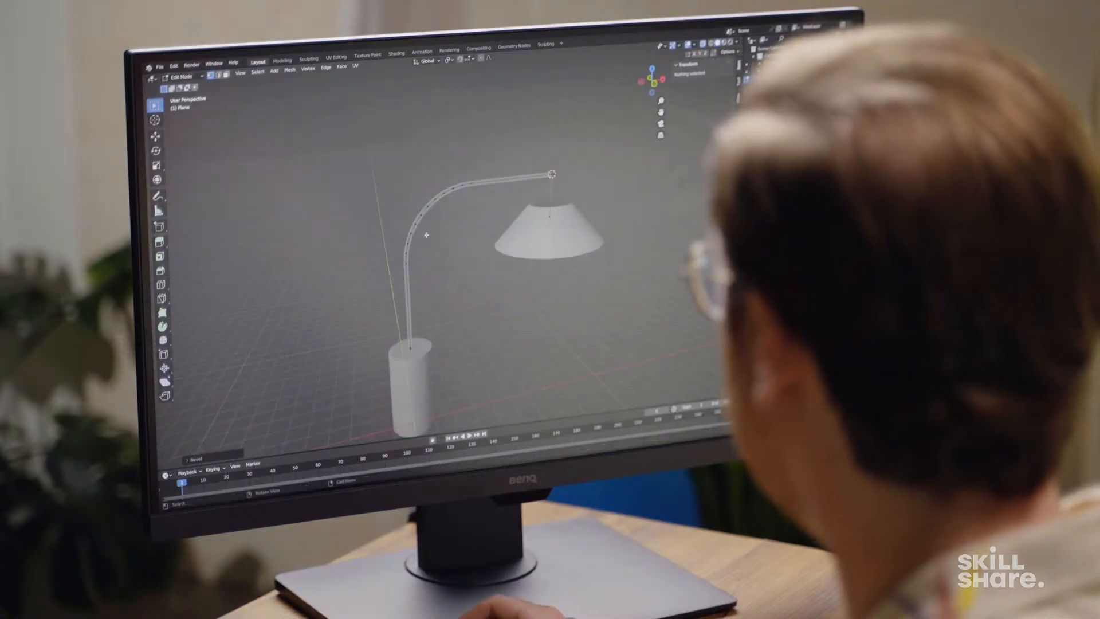
key("Tab")
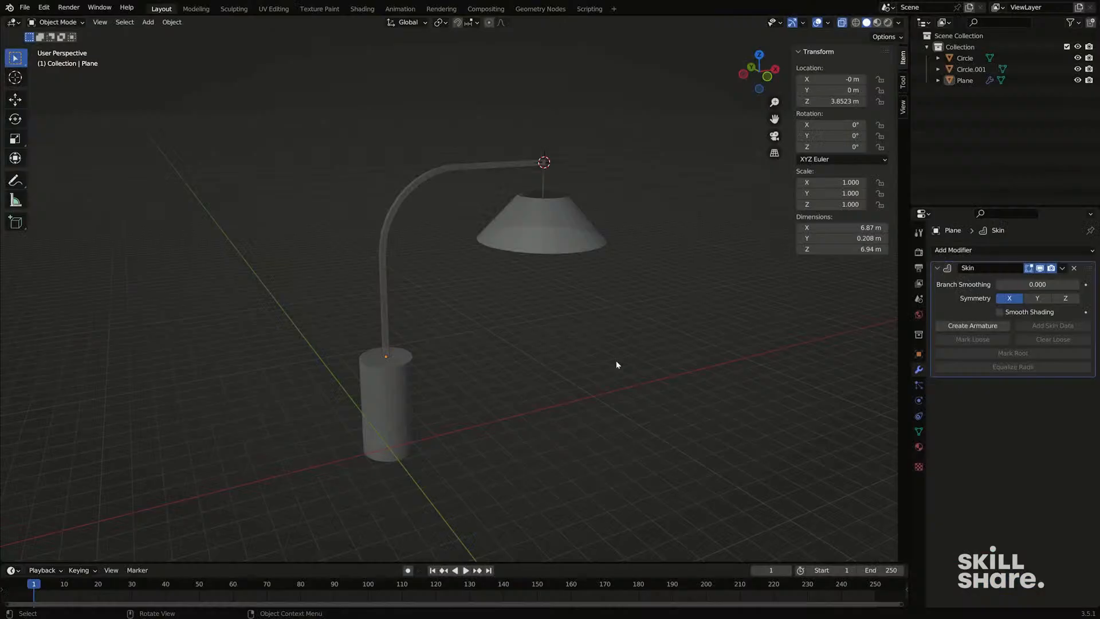
Step: Turn off X-ray display and add a Bevel modifier to the lamp's cylinder base
key("alt+z")
left_click(401, 380)
middle_click_drag(400, 381, 406, 350, "shift")
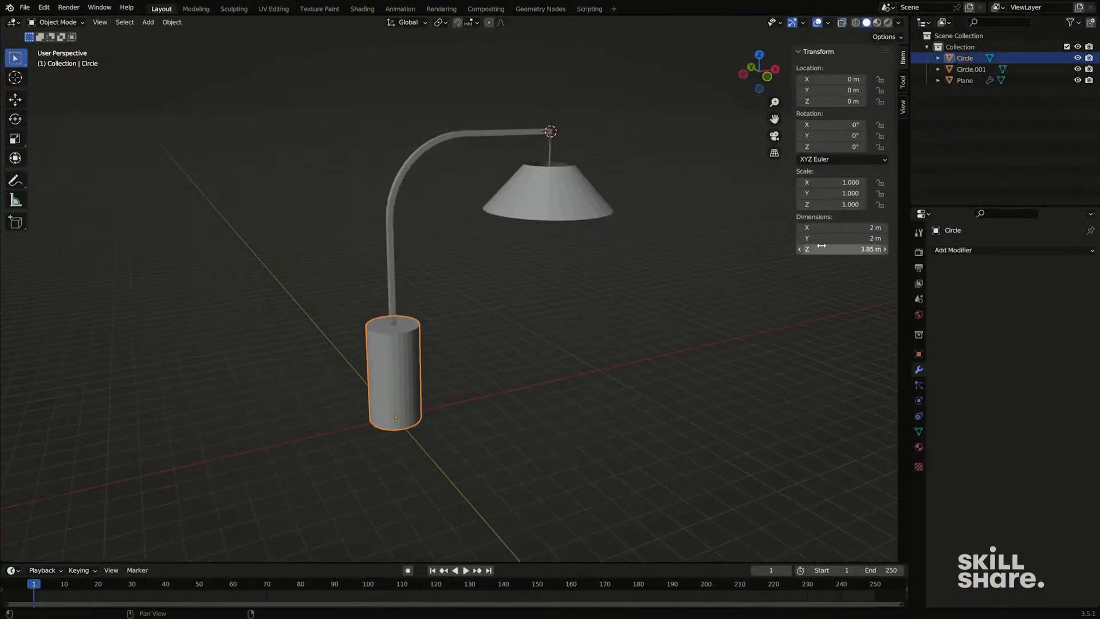
left_click(936, 252)
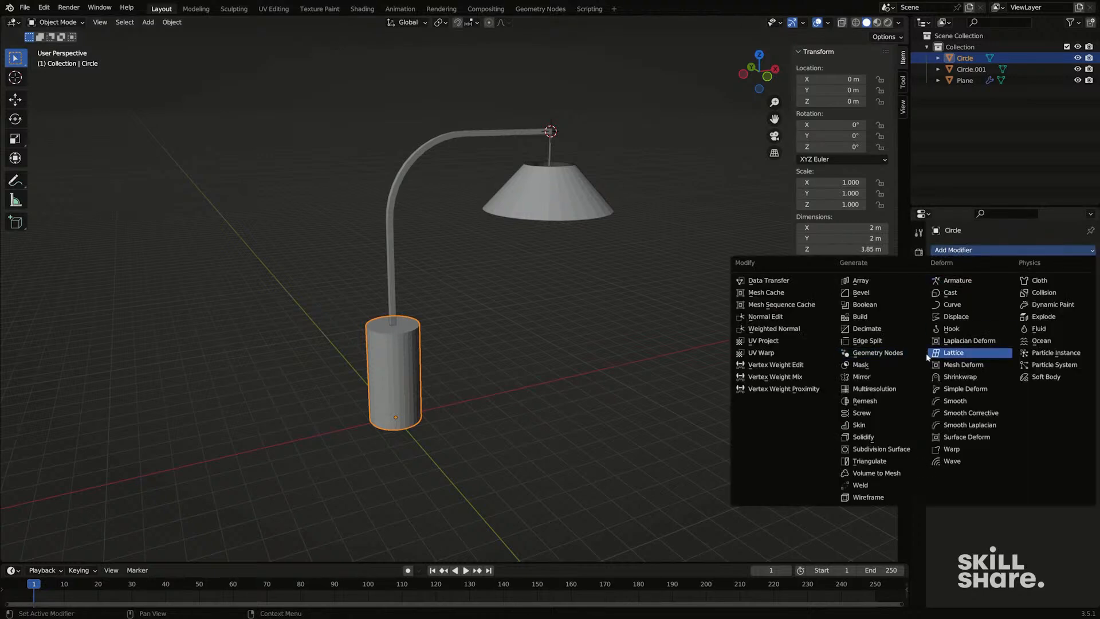
left_click(876, 293)
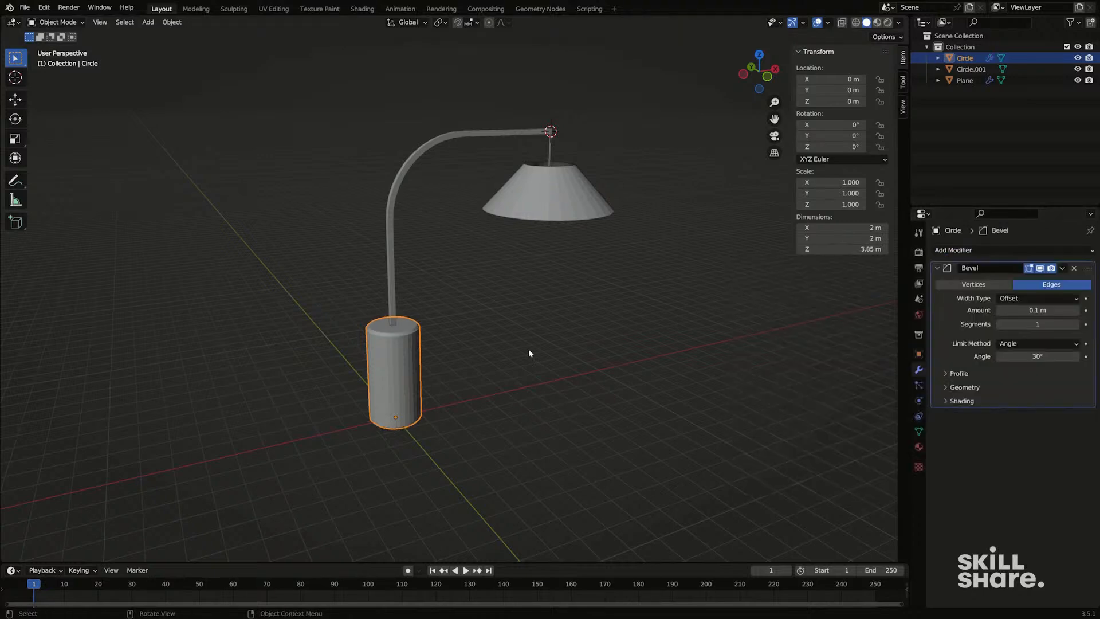
scroll(528, 349, "up", 5)
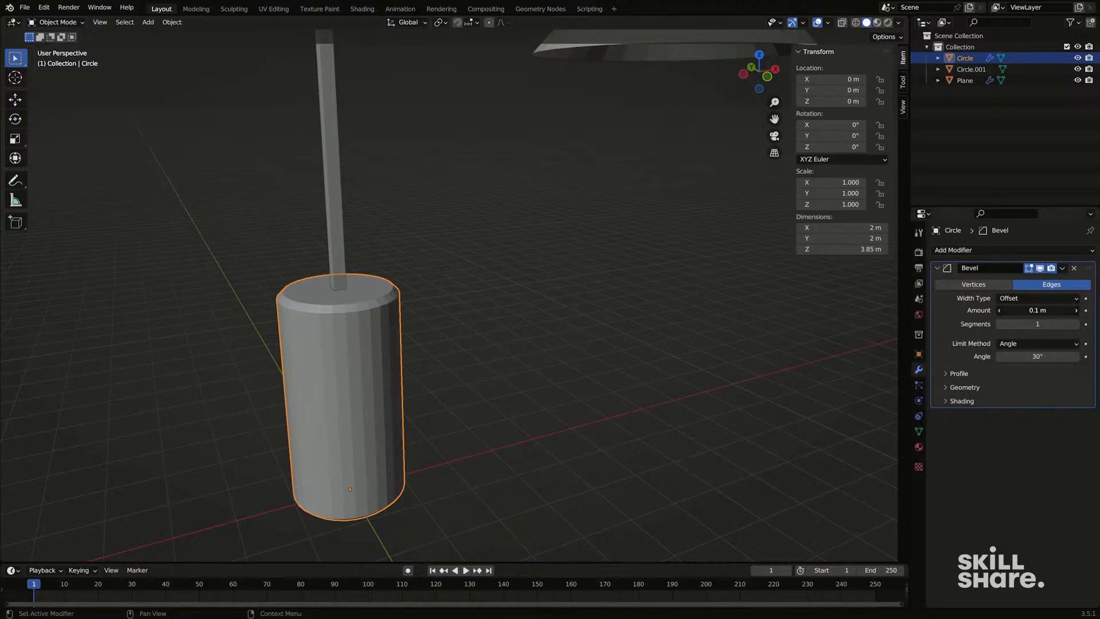
left_click_drag(1031, 310, 1054, 310)
right_click(1037, 310)
middle_click_drag(667, 411, 583, 335)
middle_click_drag(487, 339, 449, 327)
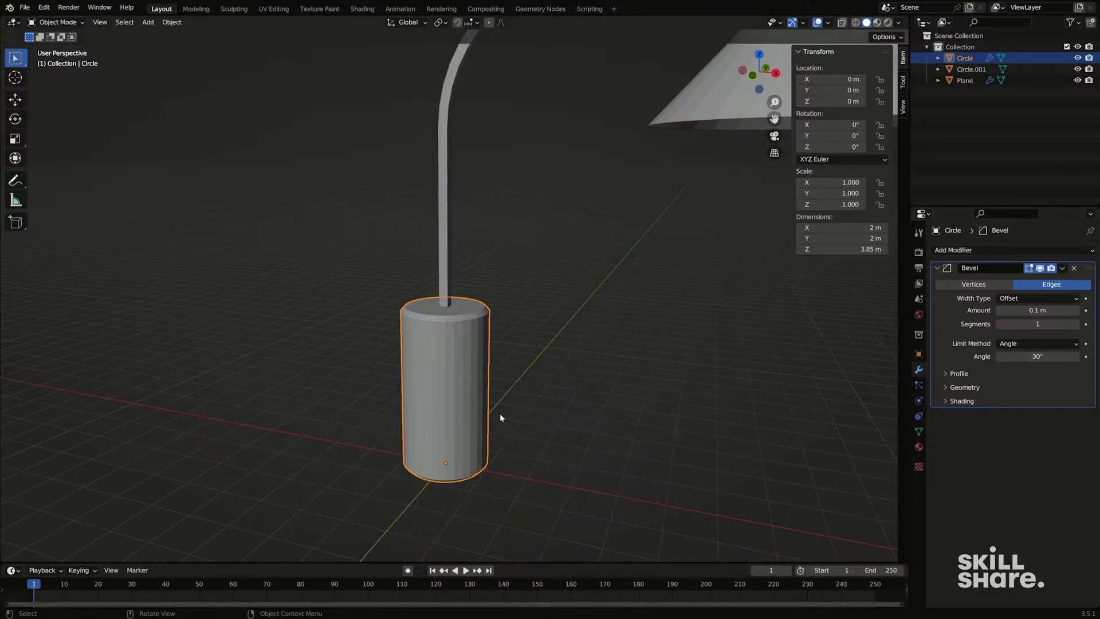
middle_click_drag(500, 414, 539, 412)
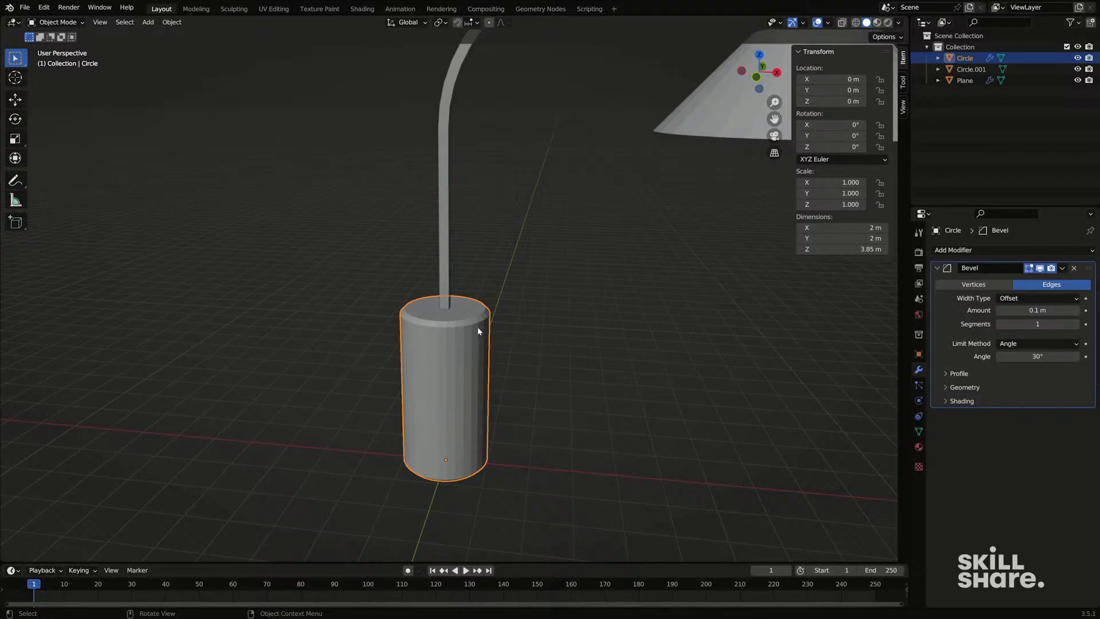
Step: Give the base's top rim edges a mean bevel weight of 1.00 and set the Bevel modifier's limit method to Weight
key("Tab")
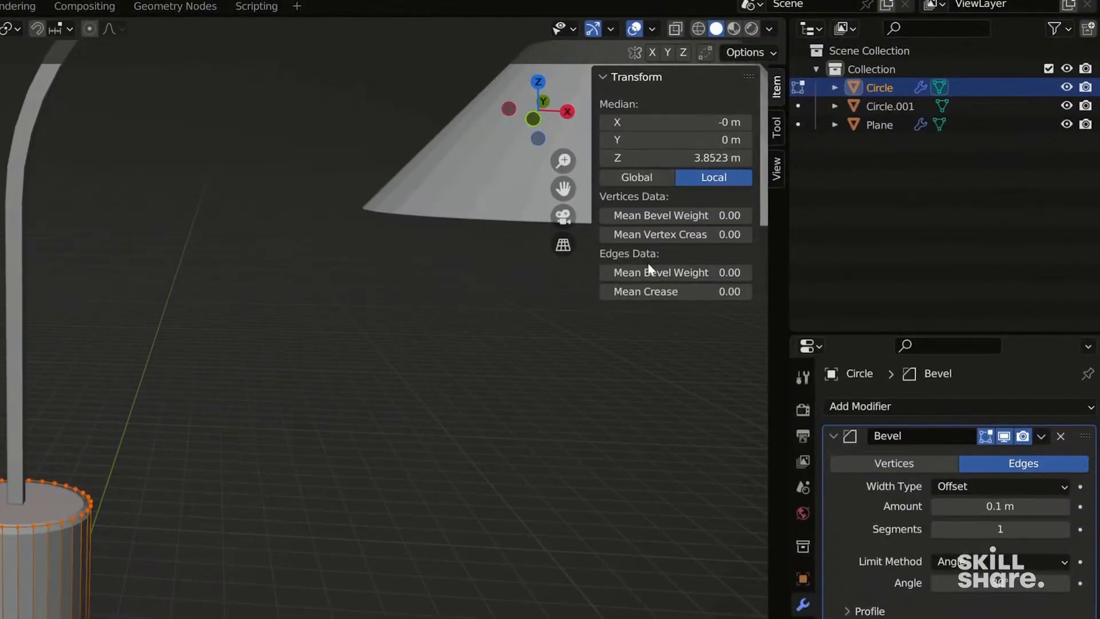
left_click_drag(647, 274, 649, 274)
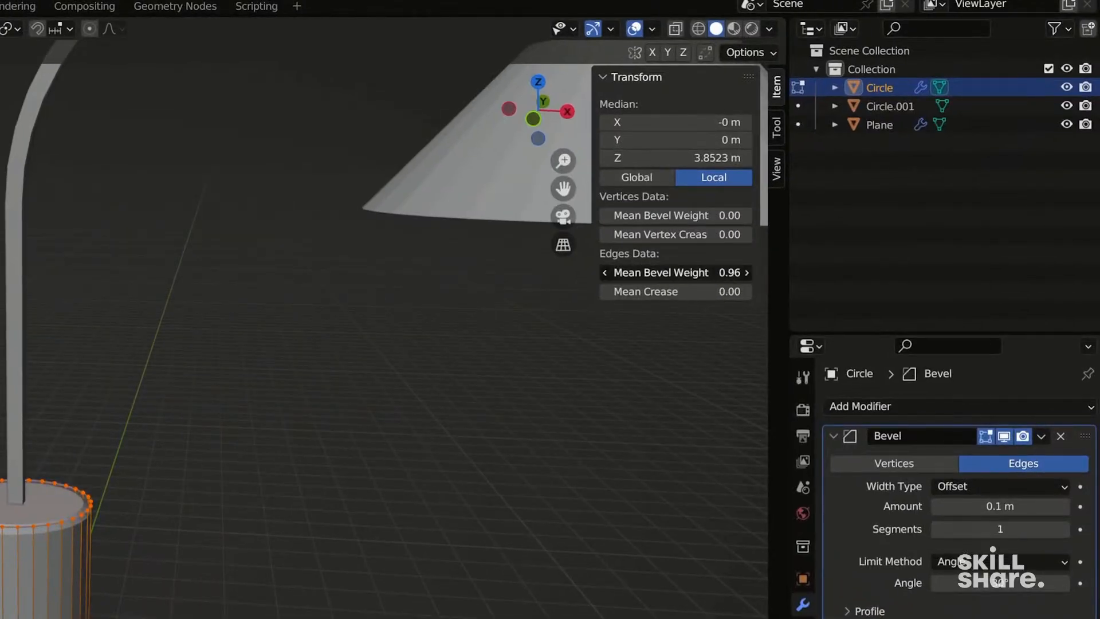
middle_click_drag(46, 601, 10, 613)
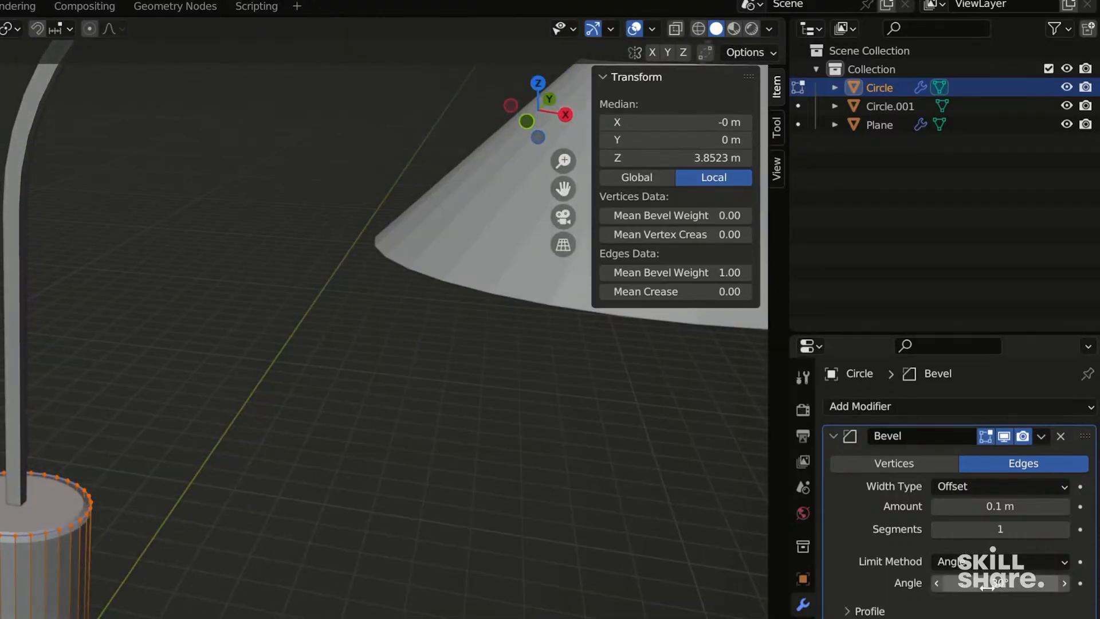
left_click(957, 566)
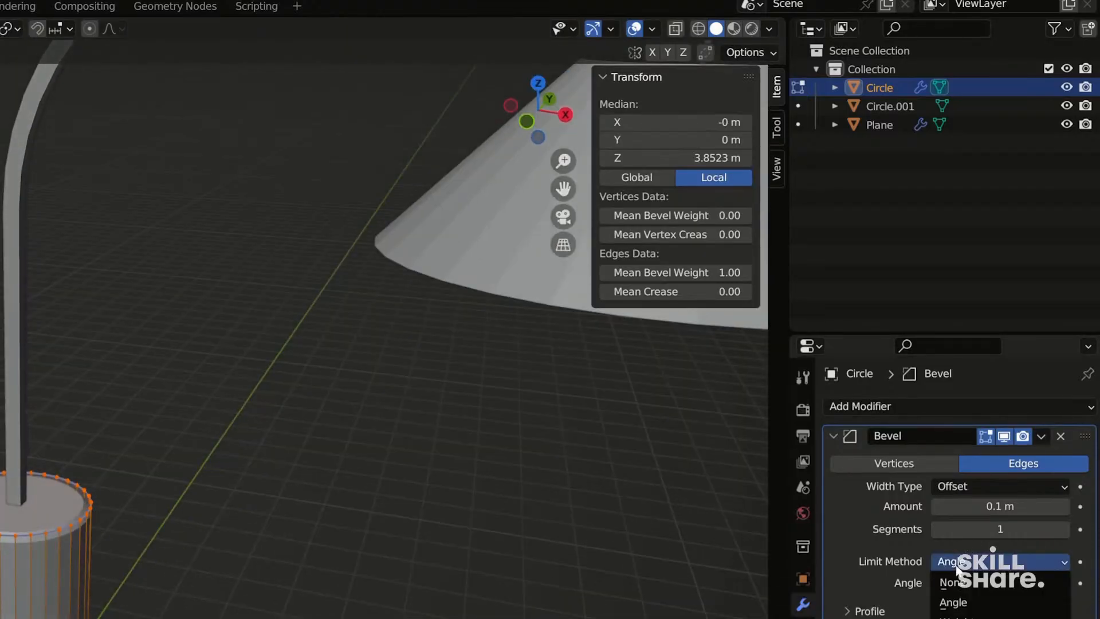
left_click(956, 617)
middle_click_drag(601, 596, 191, 464)
key("Tab")
Step: Set the base's Bevel modifier to an amount of about 0.626 m with 7 segments
middle_click_drag(25, 506, 85, 483)
scroll(86, 492, "down", 2)
middle_click_drag(84, 521, 79, 492)
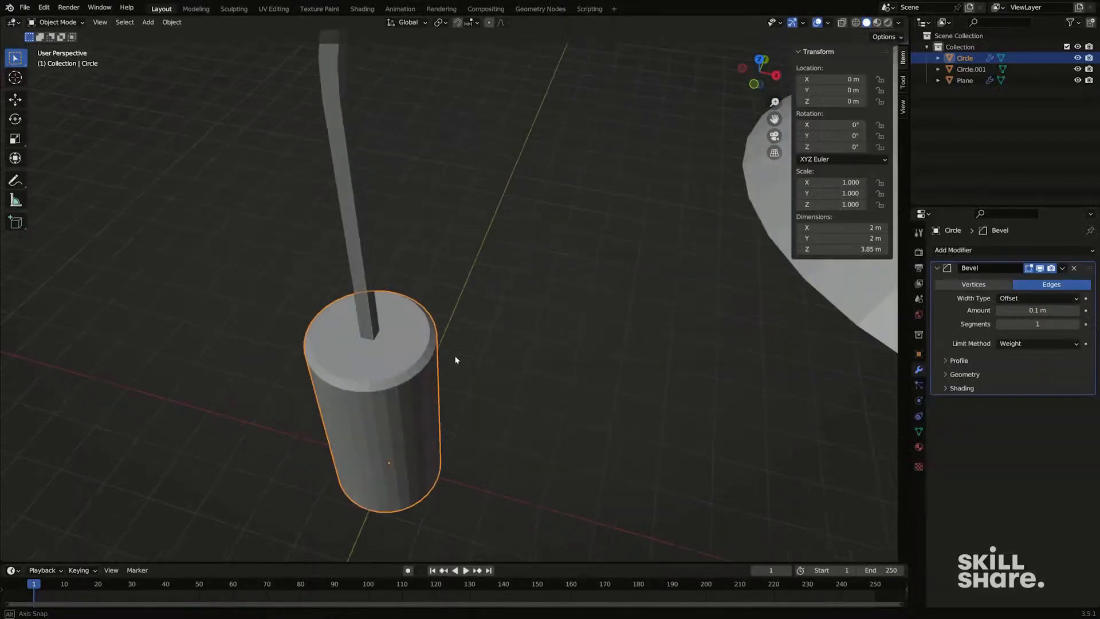
middle_click_drag(483, 304, 455, 349)
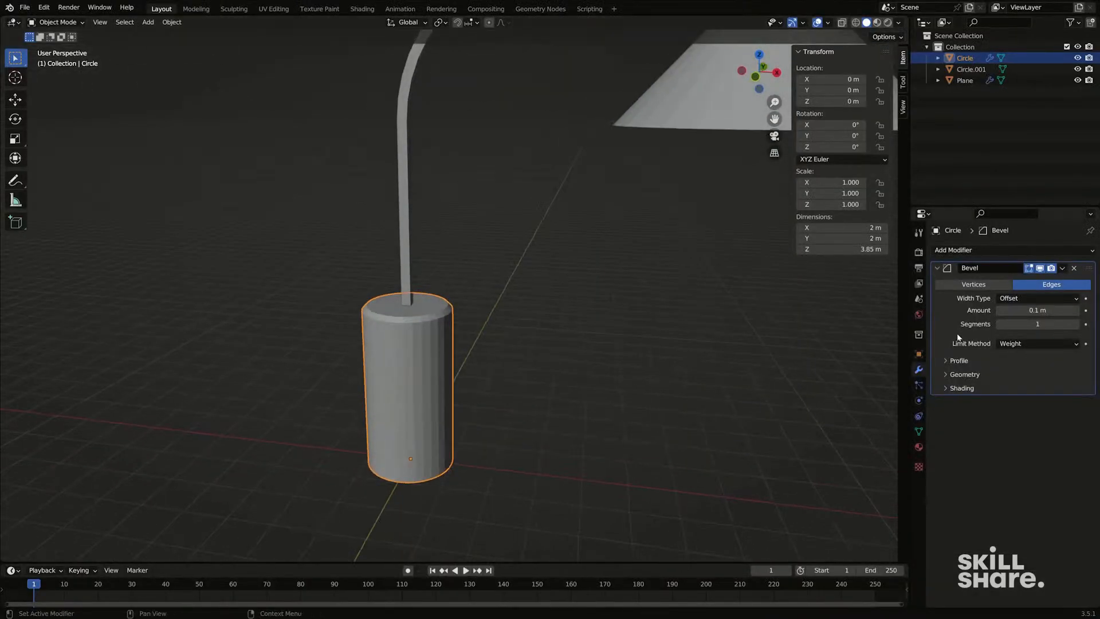
left_click_drag(1036, 310, 1077, 310)
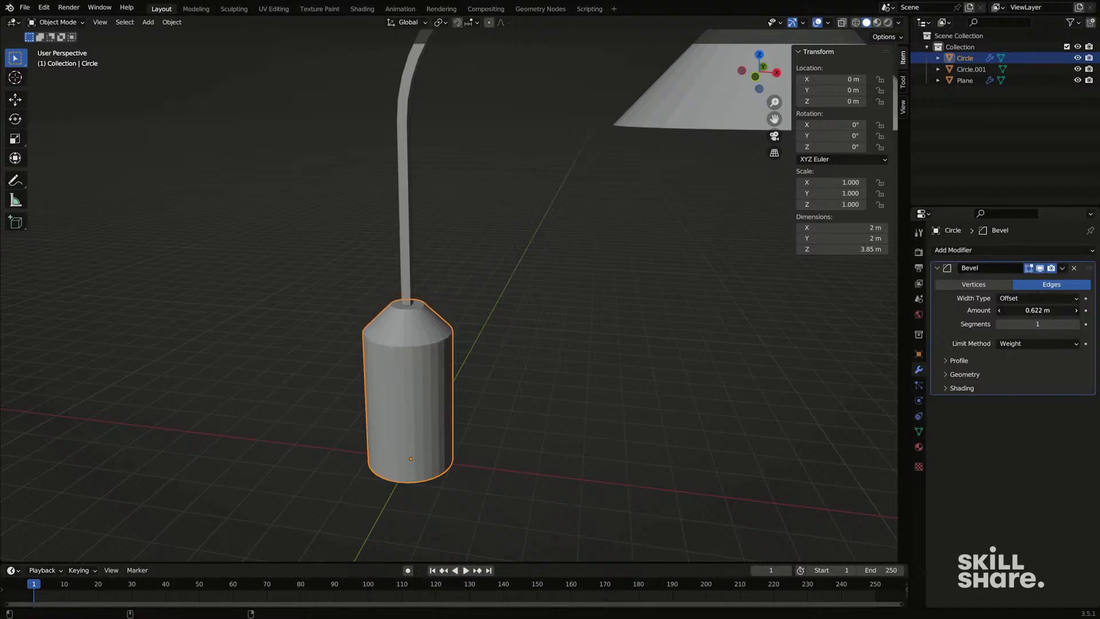
left_click(1076, 326)
left_click(1076, 325)
left_click(1077, 325)
left_click(1077, 325)
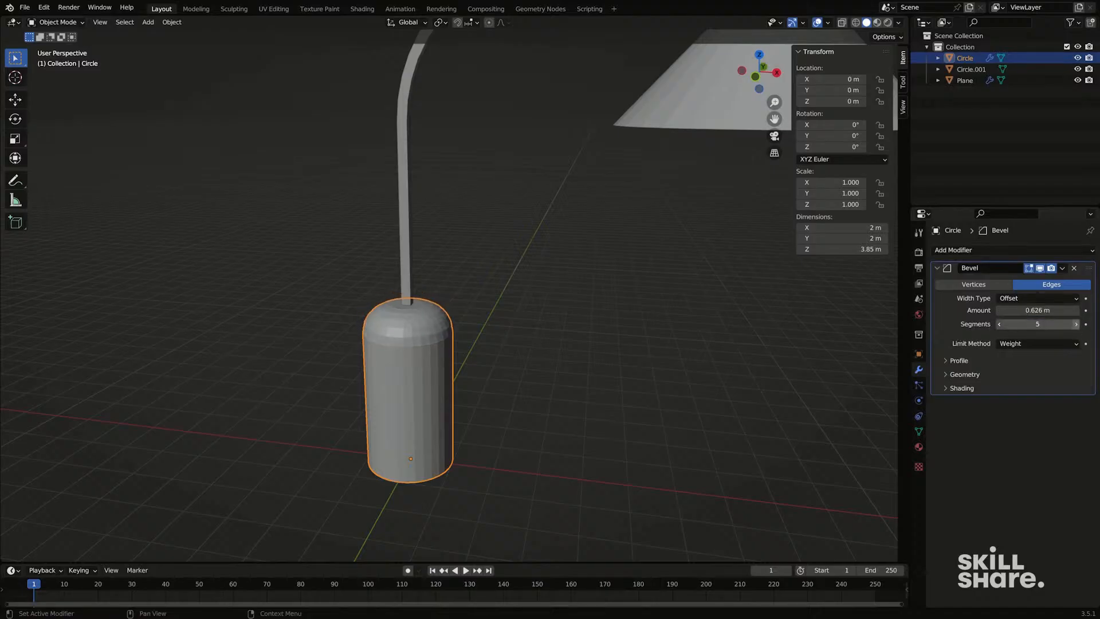
left_click(1076, 325)
left_click(1076, 326)
Step: Shade the base smooth with Auto Smooth at 30° so its flat underside keeps a crisp edge
middle_click_drag(540, 350, 417, 405)
right_click(430, 354)
left_click(429, 351)
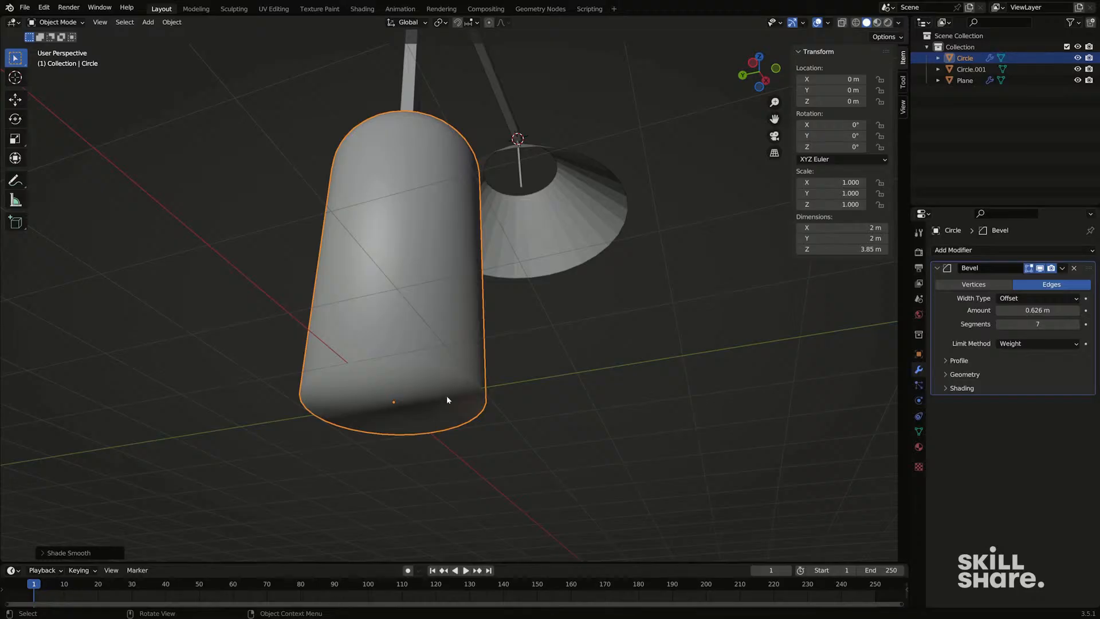
mouse_move(459, 355)
middle_mouse_down()
mouse_move(447, 397)
mouse_move(418, 375)
mouse_move(436, 356)
middle_mouse_up()
right_click(417, 375)
left_click(421, 382)
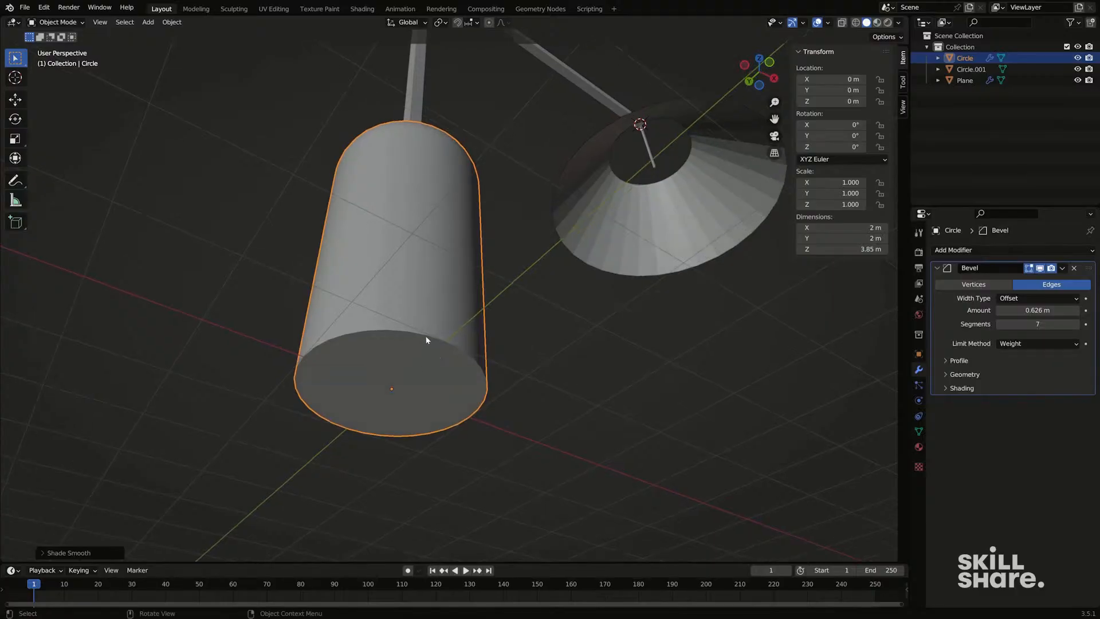
middle_click_drag(426, 343, 448, 389)
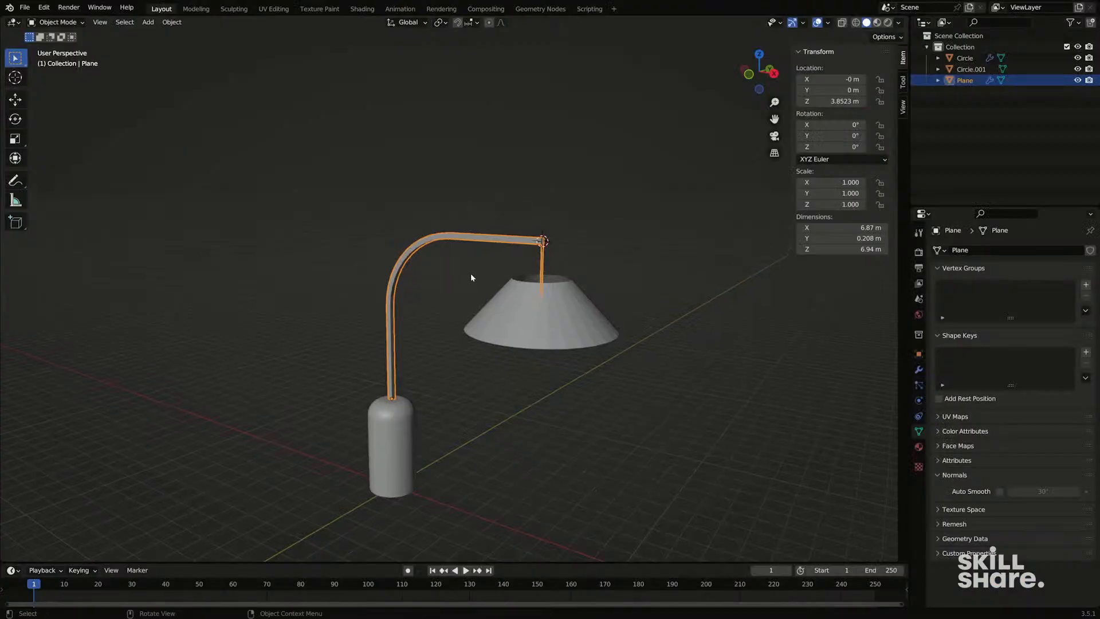
Step: Try to move the arm's outer end vertex down along Z to about 4.12 m, and undo the move
key("Tab")
middle_click_drag(532, 257, 564, 254)
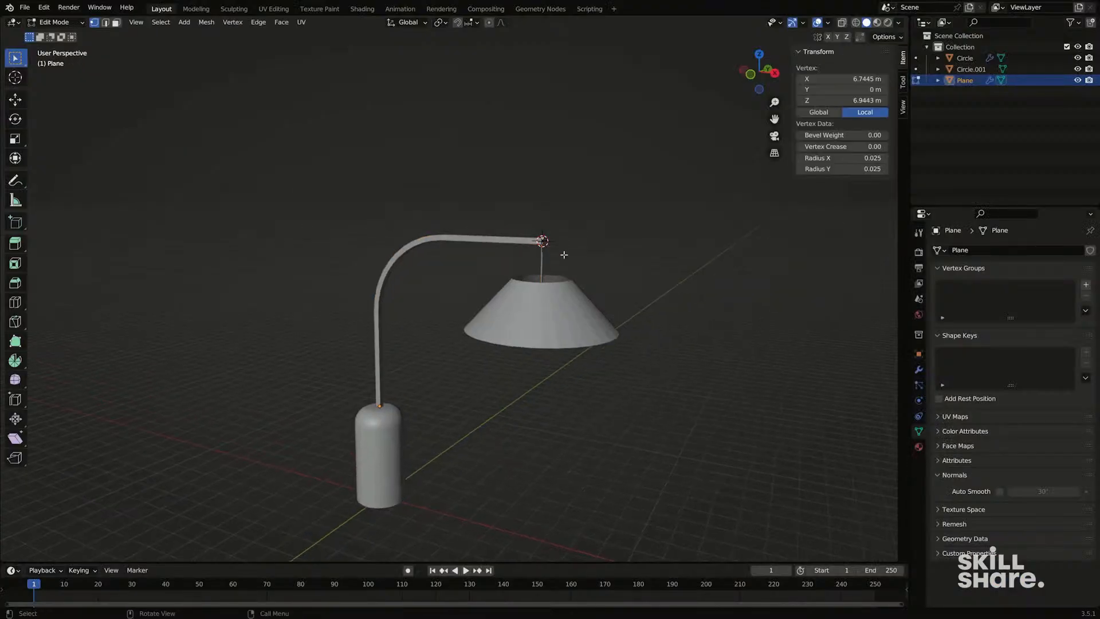
scroll(541, 241, "up", 4)
scroll(539, 241, "down", 2)
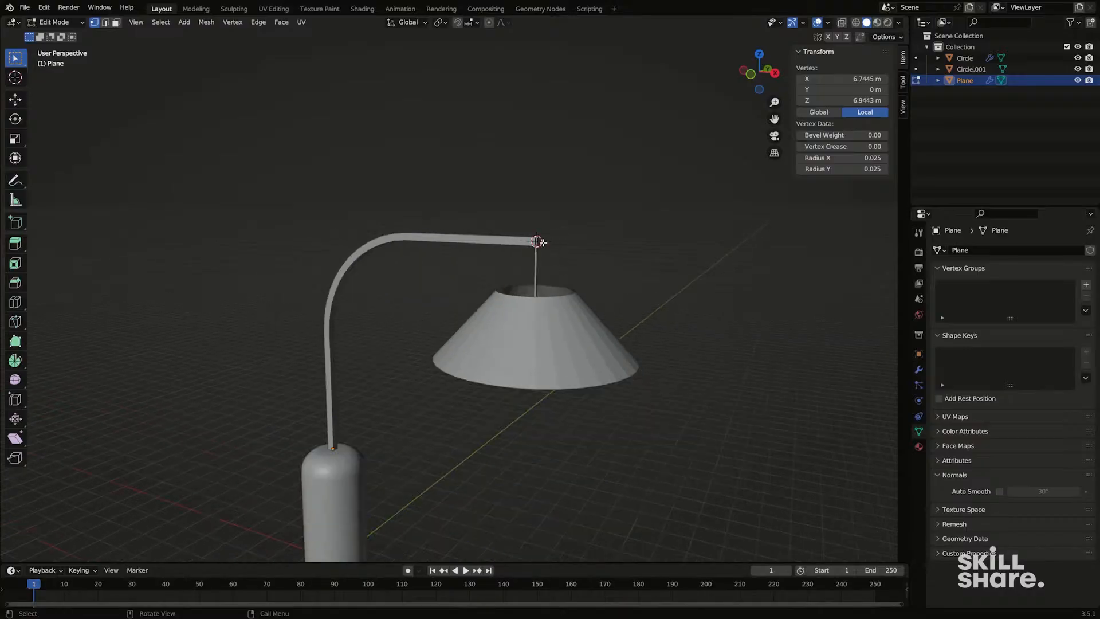
scroll(536, 241, "up", 2)
scroll(538, 239, "down", 2)
key("g")
key("z")
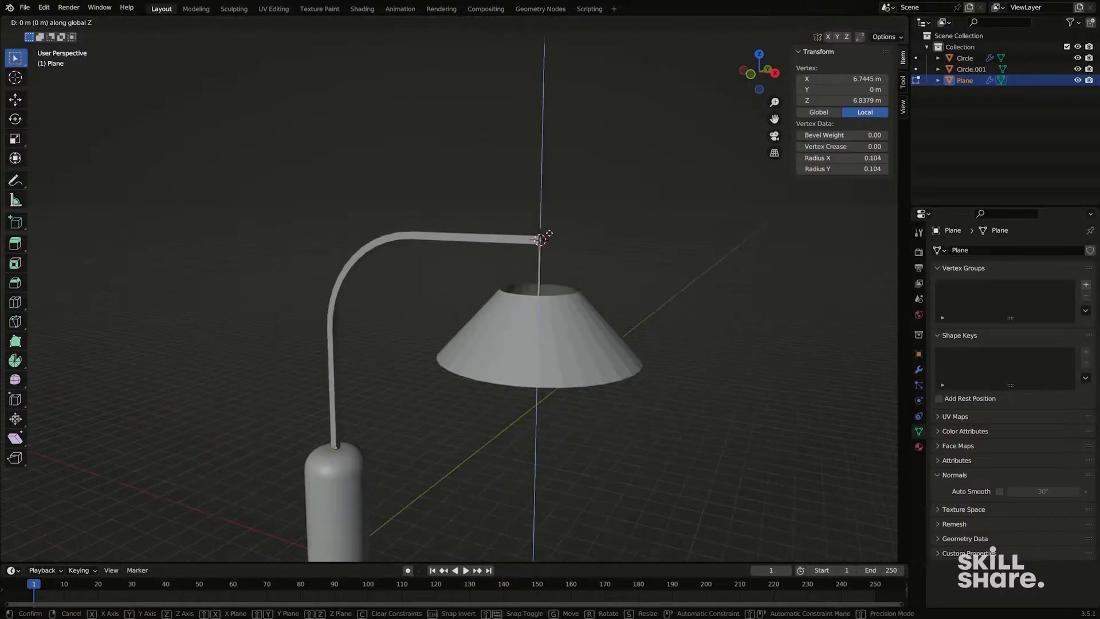
left_click(545, 267)
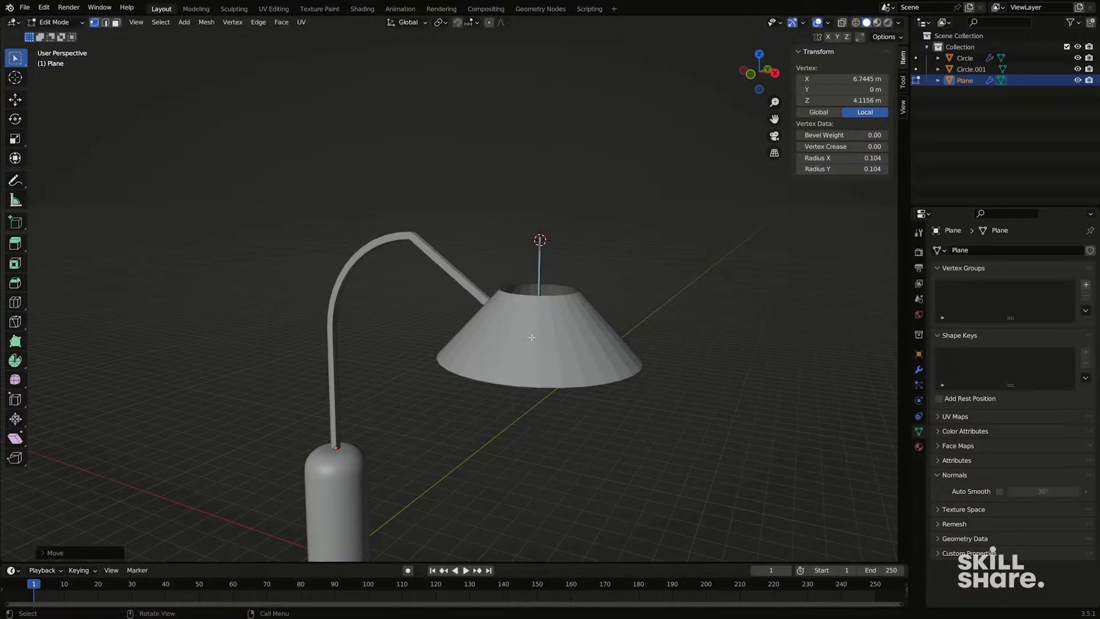
middle_click_drag(545, 267, 415, 281)
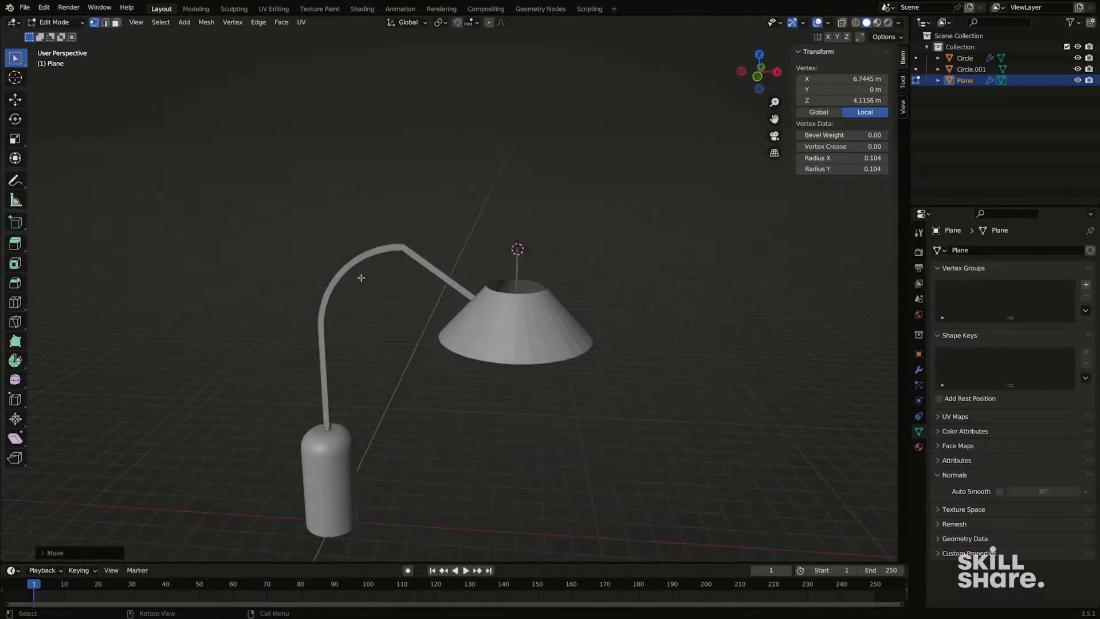
key("ctrl+z")
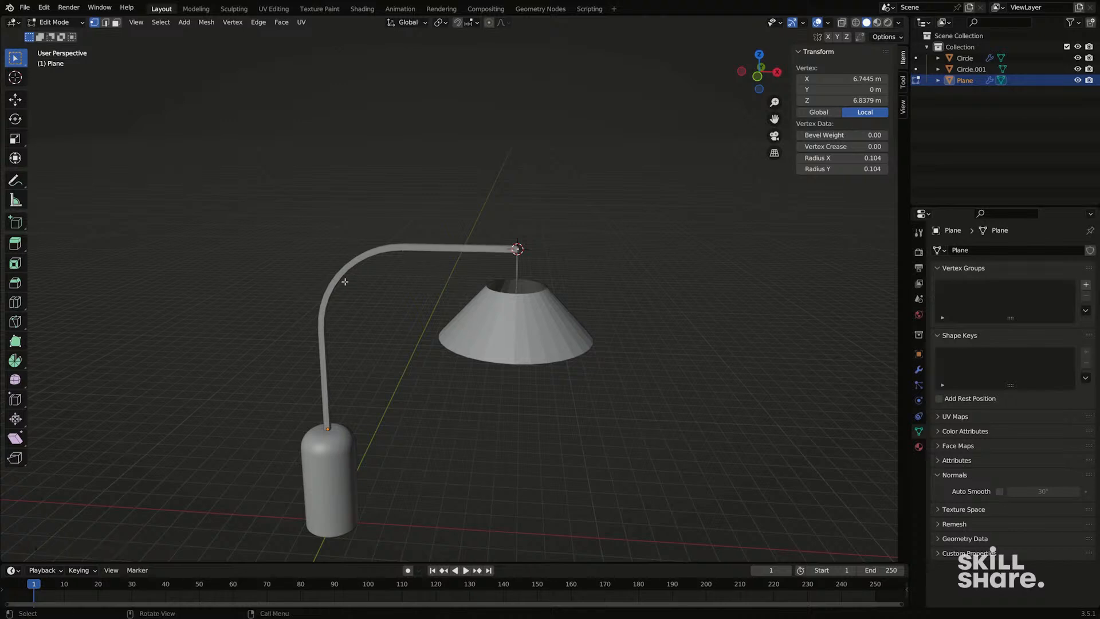
Step: Bevel the edges of the base's bottom face slightly with one segment in Edit Mode and return to Object Mode
key("Tab")
left_click(331, 431)
middle_click_drag(331, 432, 309, 395, "shift")
key("Tab")
scroll(338, 418, "up", 4)
scroll(327, 424, "down", 2)
key("3")
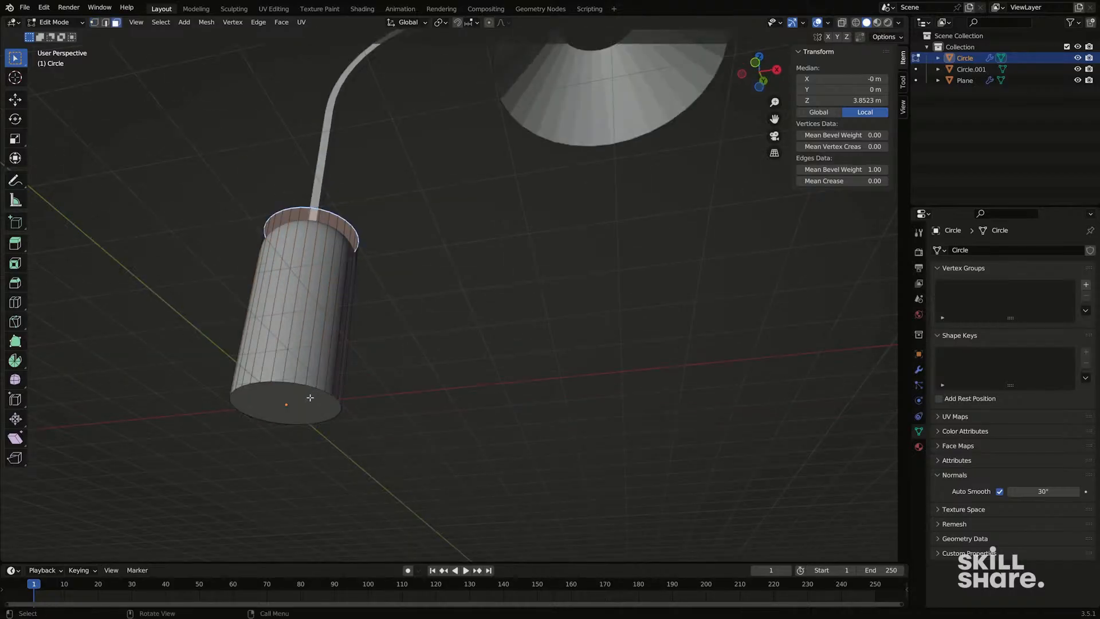
left_click(309, 396)
scroll(319, 389, "up", 2)
key("ctrl+b")
scroll(401, 381, "up", 8)
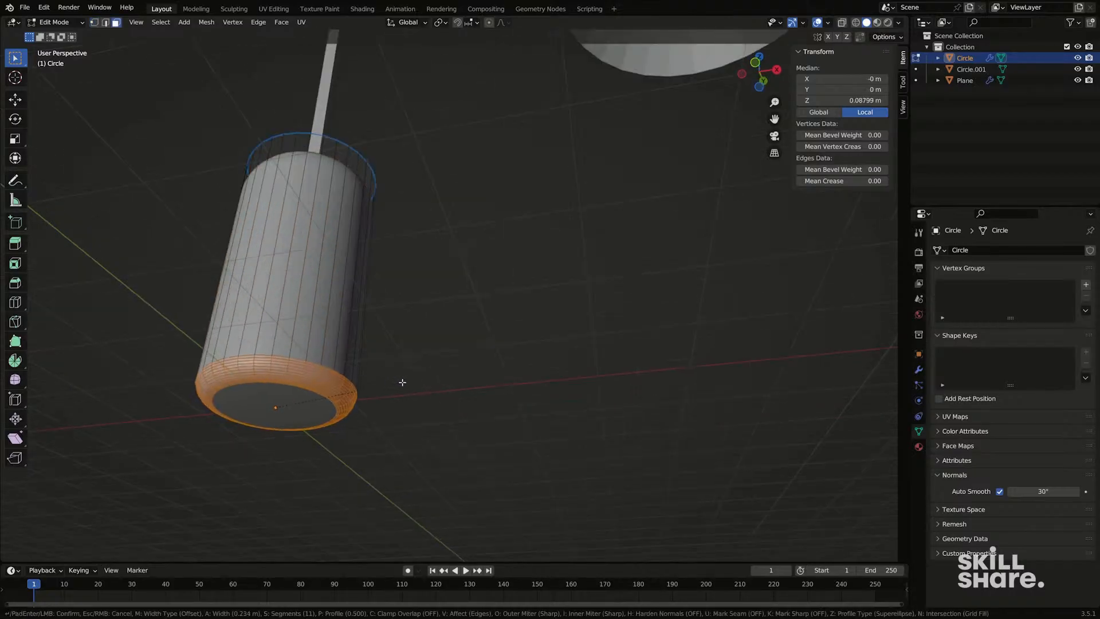
scroll(401, 383, "down", 8)
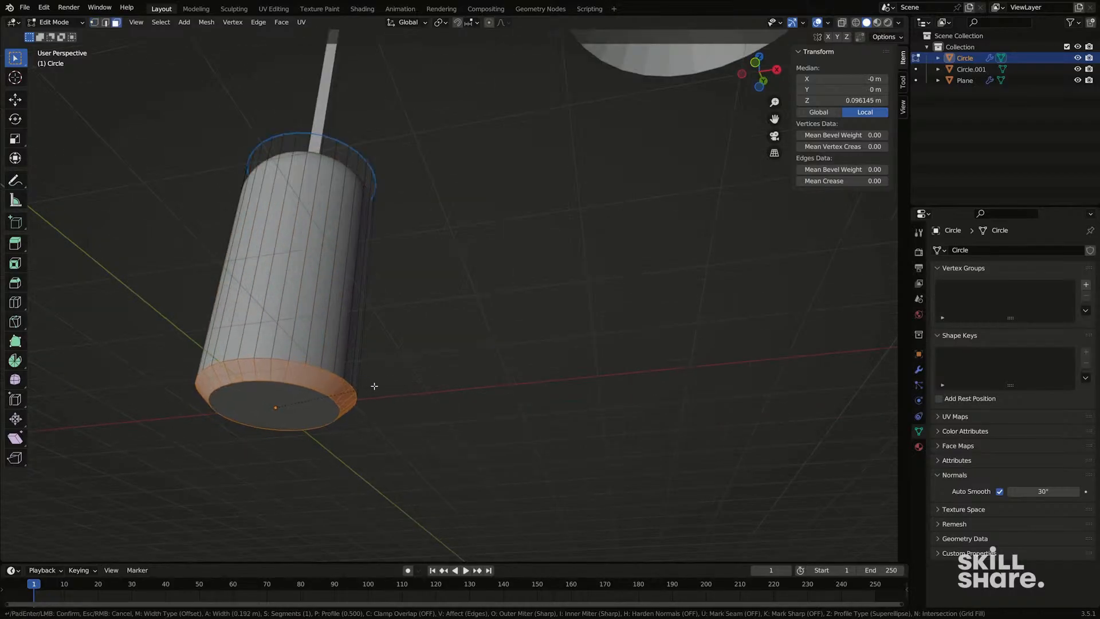
left_click(333, 372)
key("Tab")
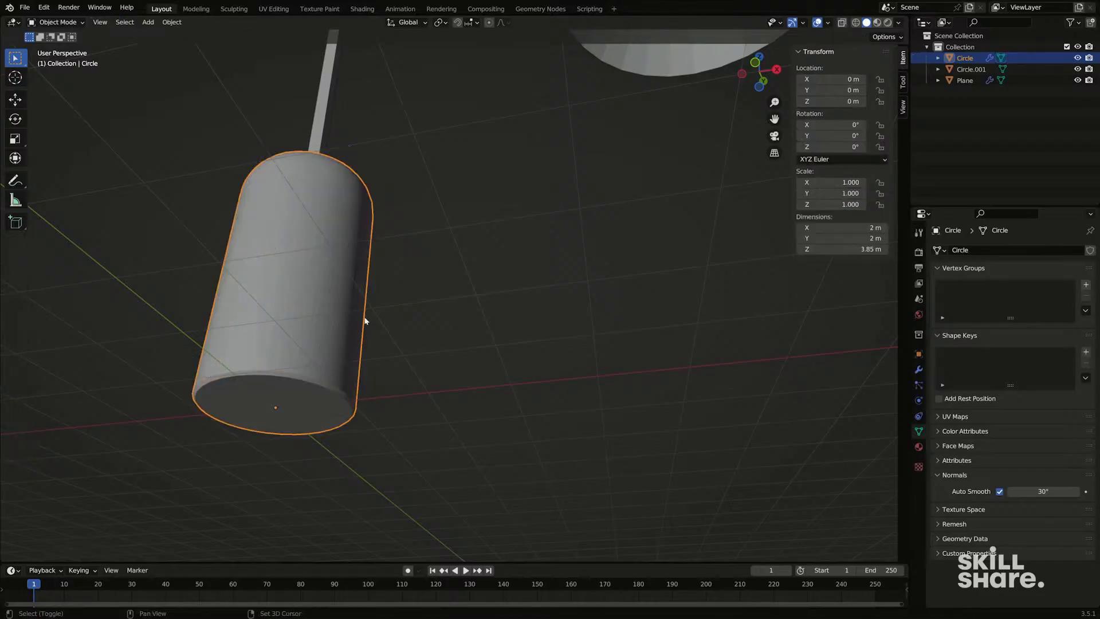
middle_click_drag(365, 321, 368, 424, "shift")
scroll(355, 272, "down", 5)
middle_click_drag(355, 217, 403, 375)
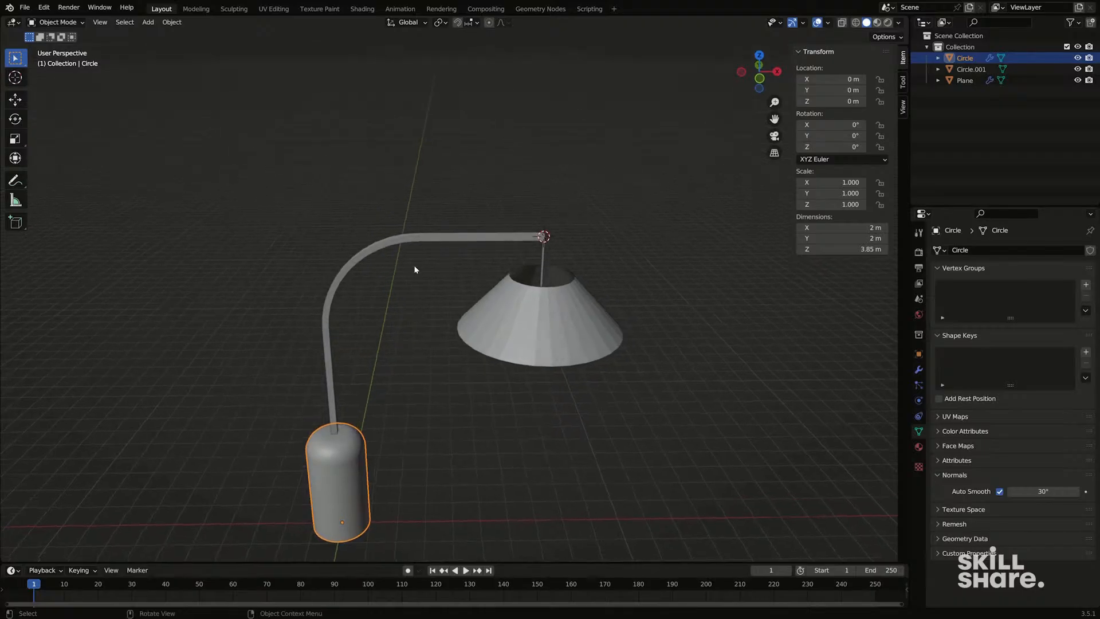
Step: Delete the vertices of the arm's curved section and horizontal run in Edit Mode, keeping the upright edge above the base
left_click(429, 239)
key("Tab")
key("alt+z")
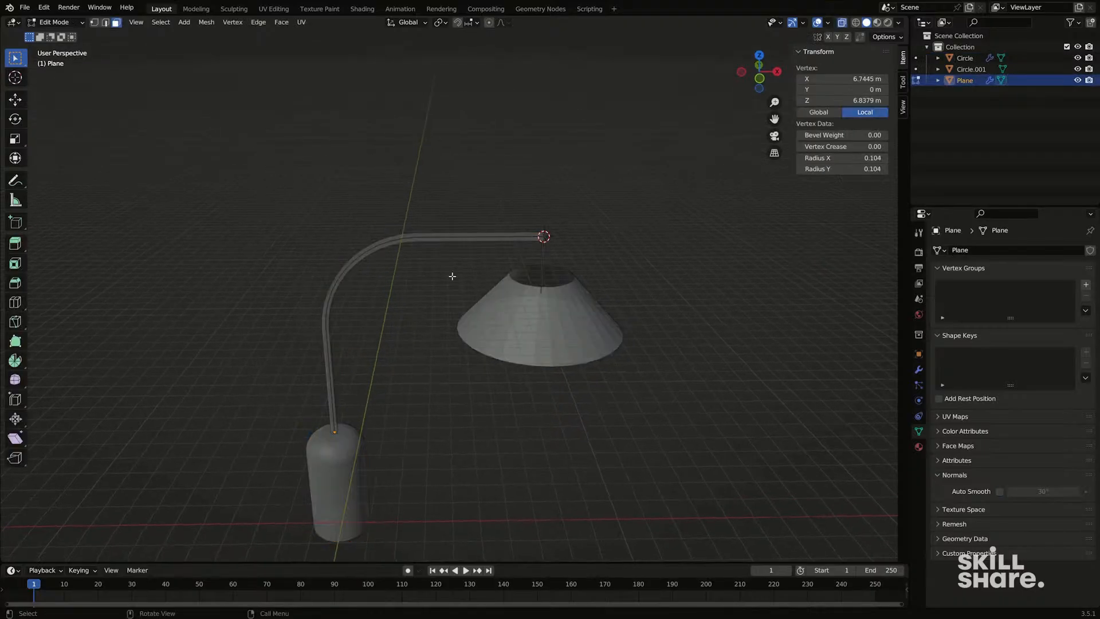
mouse_move(442, 276)
middle_mouse_down()
mouse_move(452, 277)
mouse_move(434, 279)
middle_mouse_up()
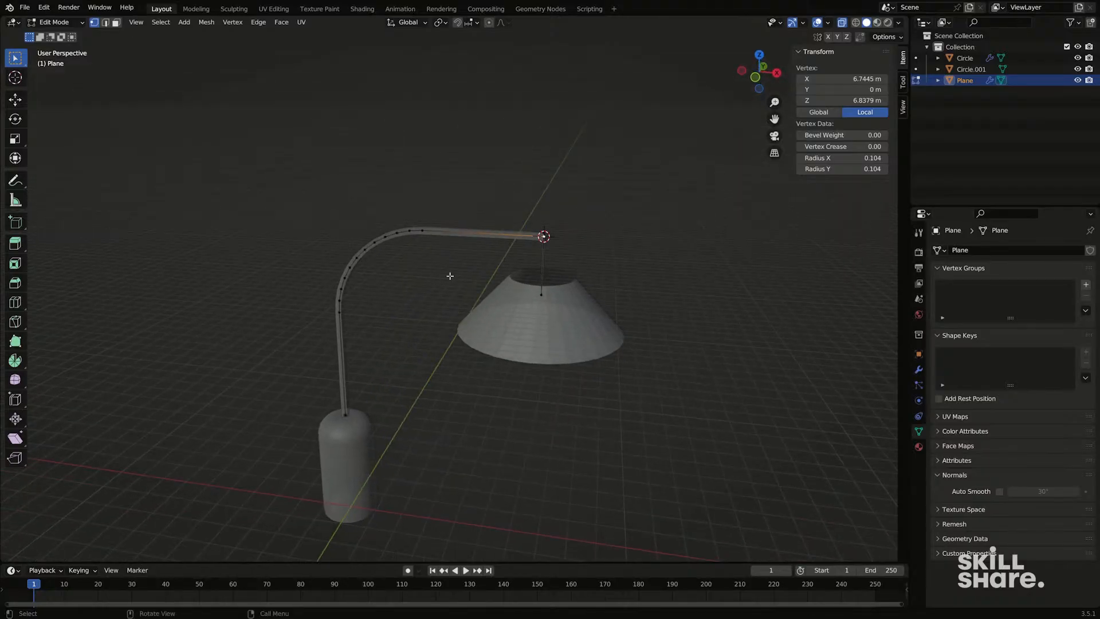
key("c")
left_click_drag(432, 232, 355, 250)
right_click(345, 299)
key("x")
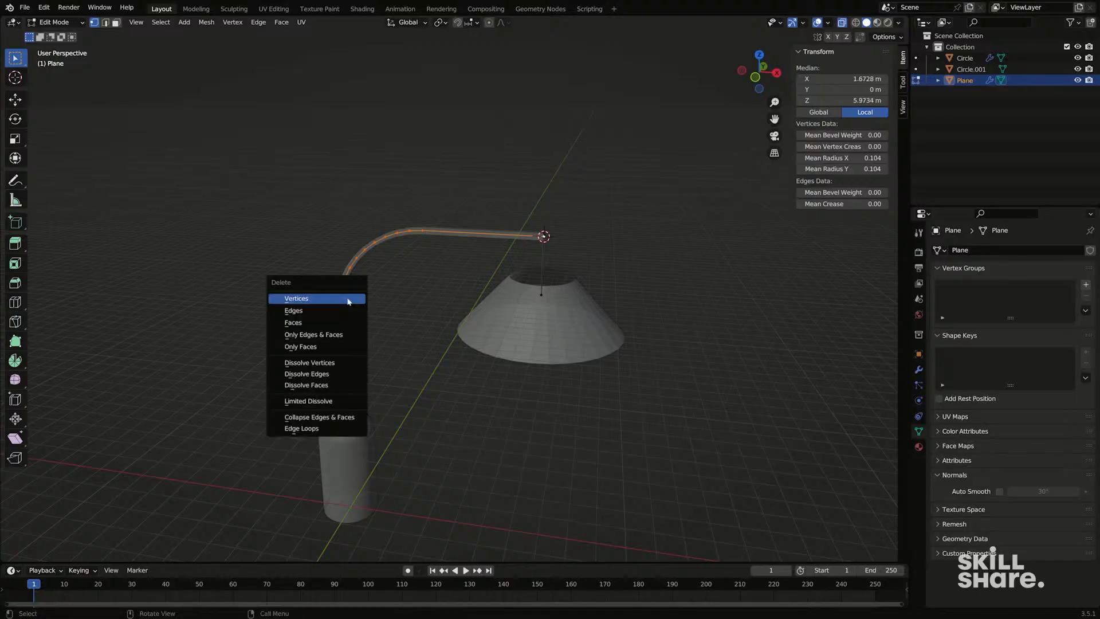
left_click(350, 295)
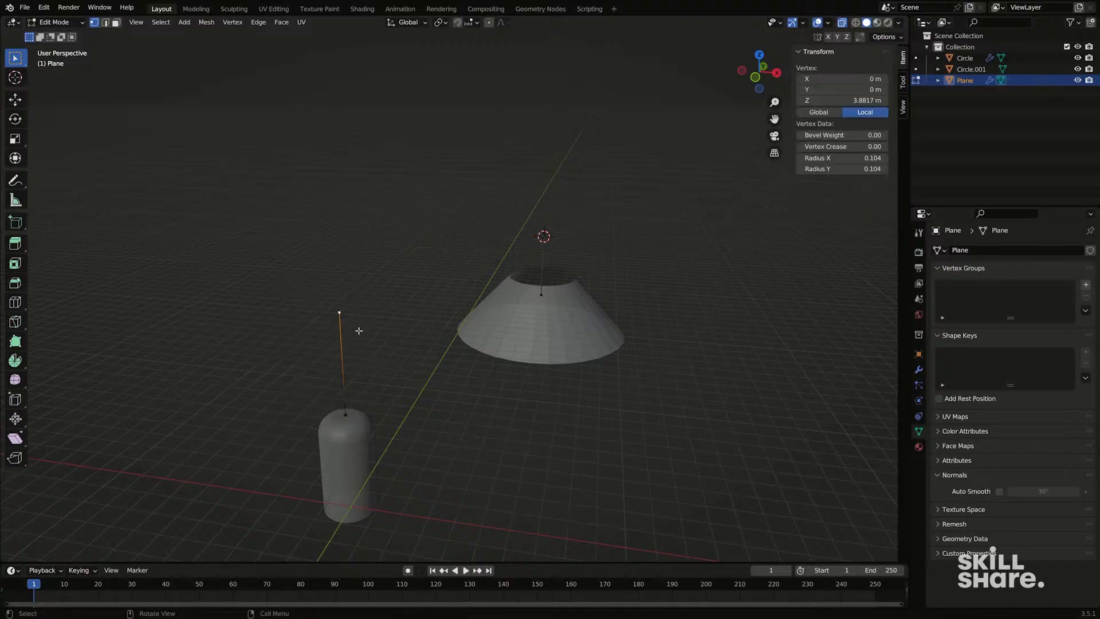
Step: Raise the upright's top vertex to about Z 4.73 m and extrude a straight segment from it to about X 6.82 m, Z 7.04 m
key("g")
key("z")
left_click(360, 307)
key("KP_1")
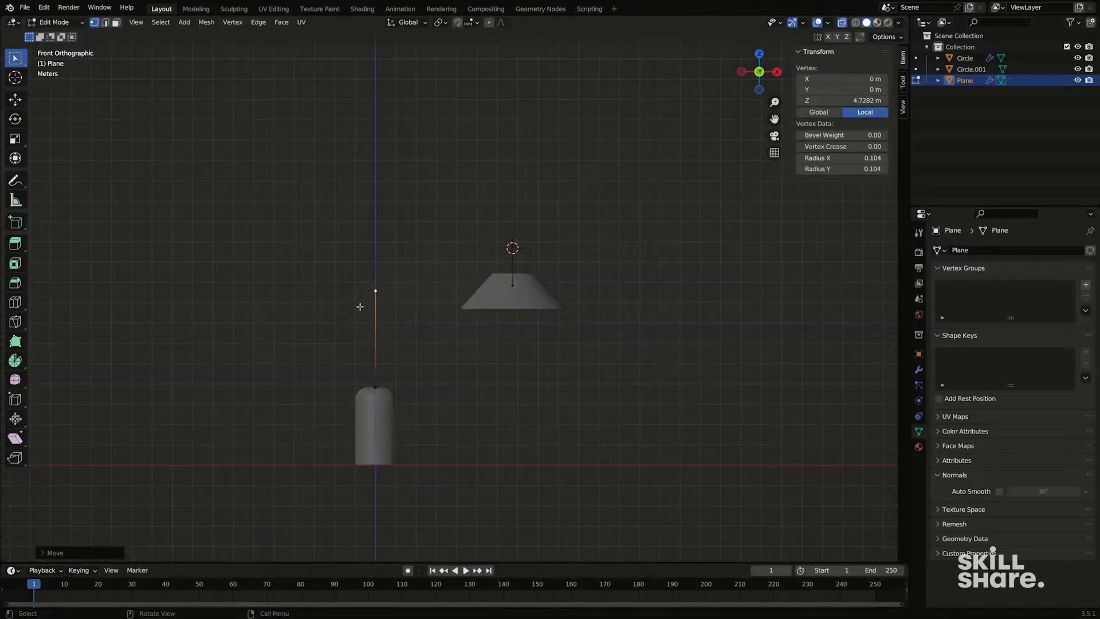
key("g")
left_click(497, 261)
middle_click_drag(497, 261, 469, 308)
key("Tab")
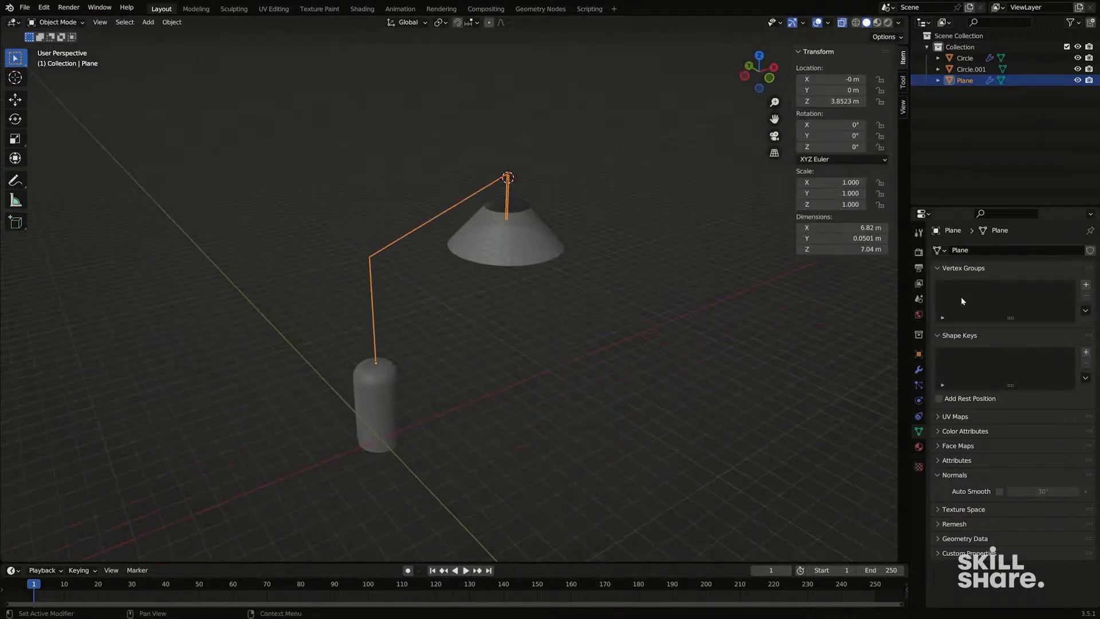
Step: Mark the arm's bottom vertex at the base as the Skin modifier's root
left_click(920, 369)
middle_click_drag(588, 262, 400, 314)
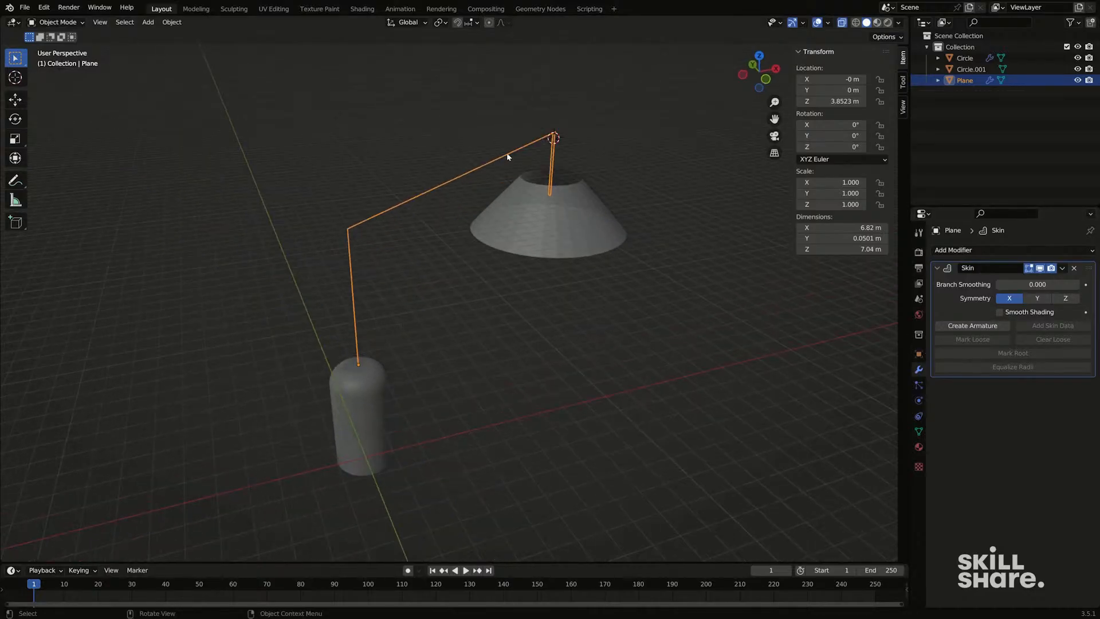
key("Tab")
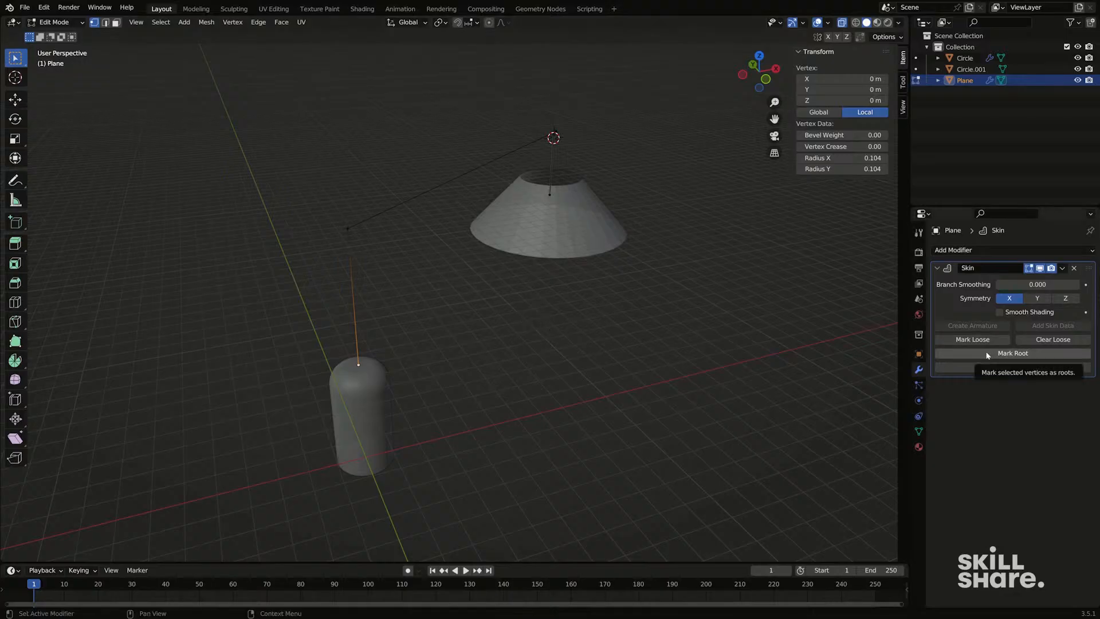
left_click(999, 353)
middle_click_drag(524, 322, 470, 321)
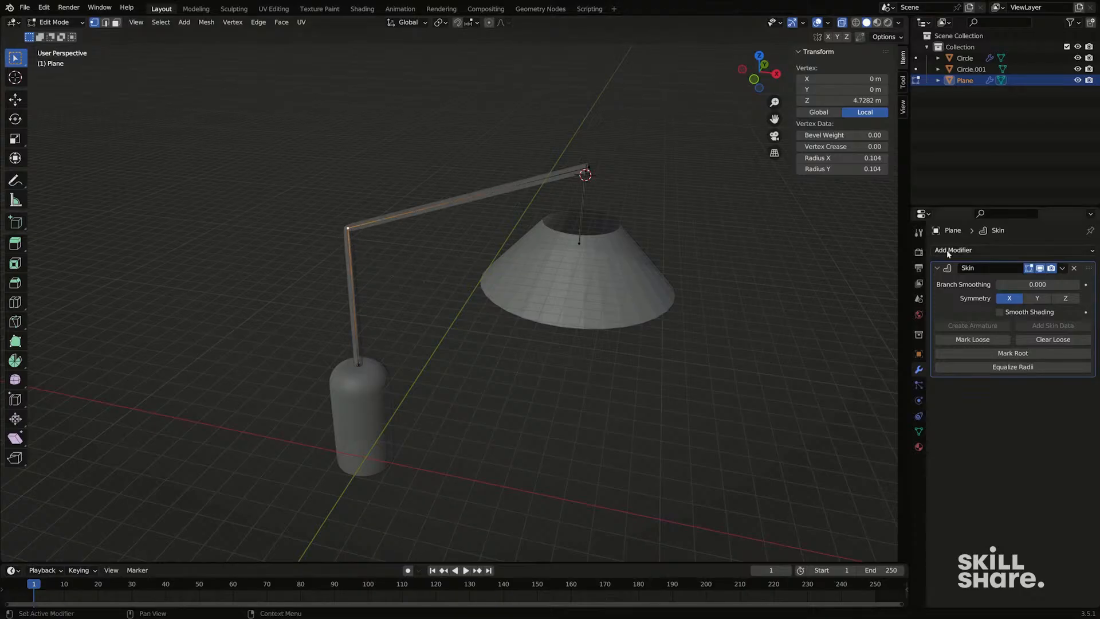
Step: Add a Bevel modifier to the arm and set it to affect vertices instead of edges
left_click(965, 251)
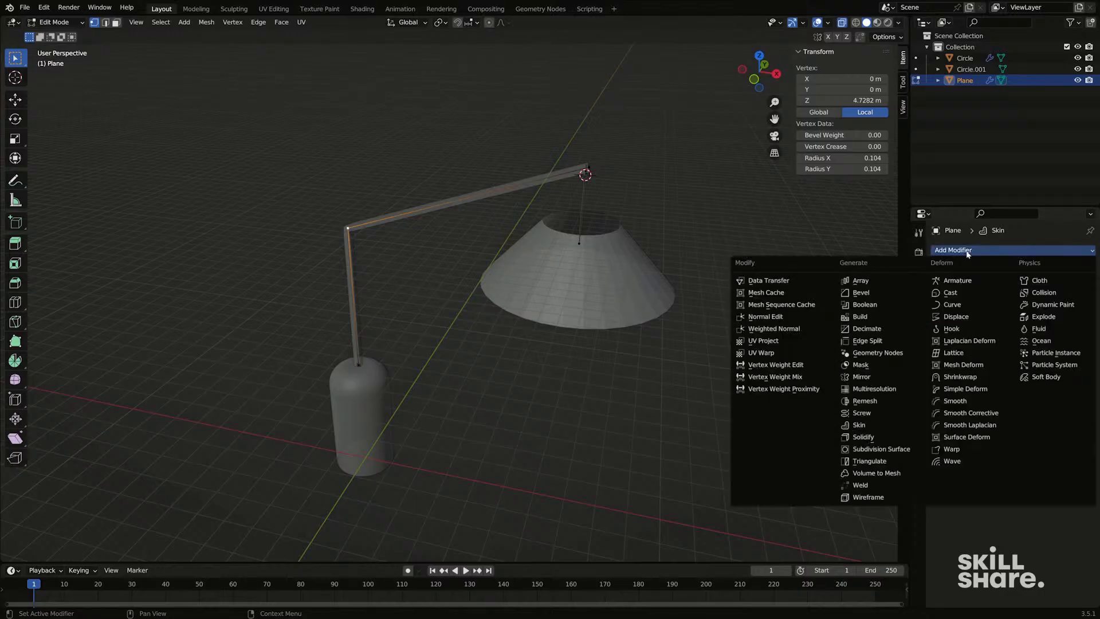
left_click(889, 294)
middle_click_drag(864, 288, 871, 275)
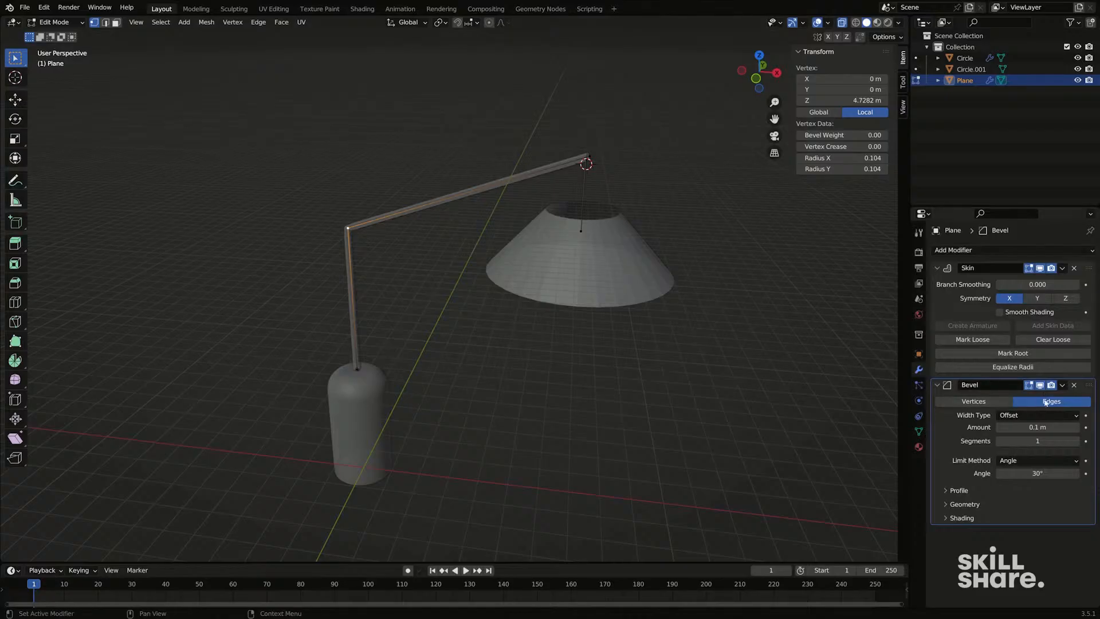
scroll(493, 228, "up", 6)
middle_click_drag(493, 216, 464, 228)
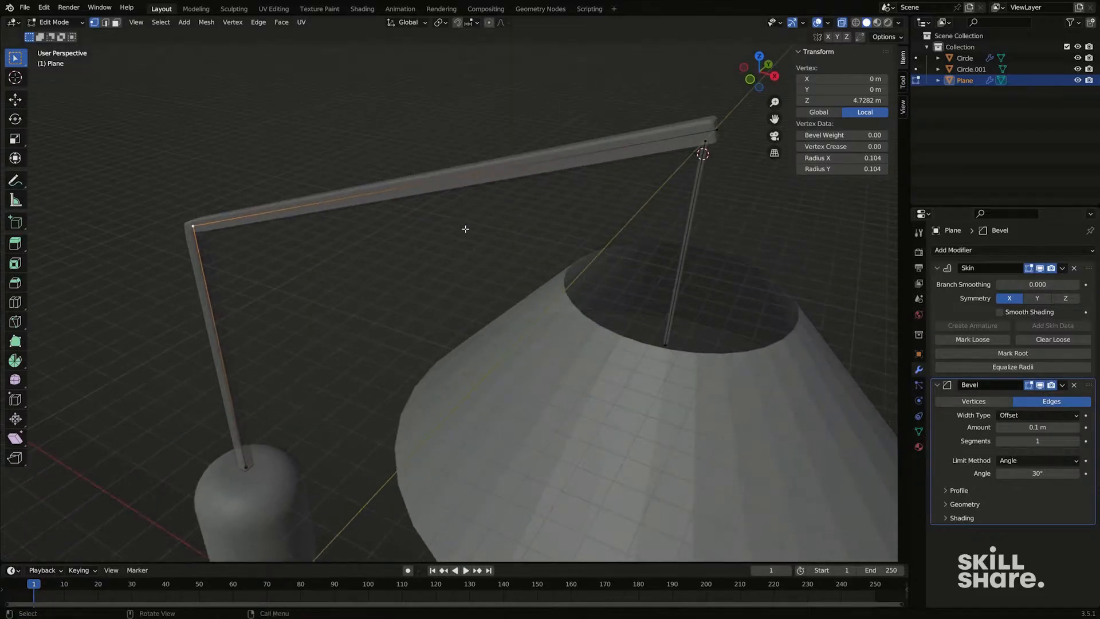
middle_click_drag(595, 222, 510, 240, "shift")
key("alt+z")
scroll(417, 241, "up", 4)
middle_click_drag(384, 242, 321, 265, "shift")
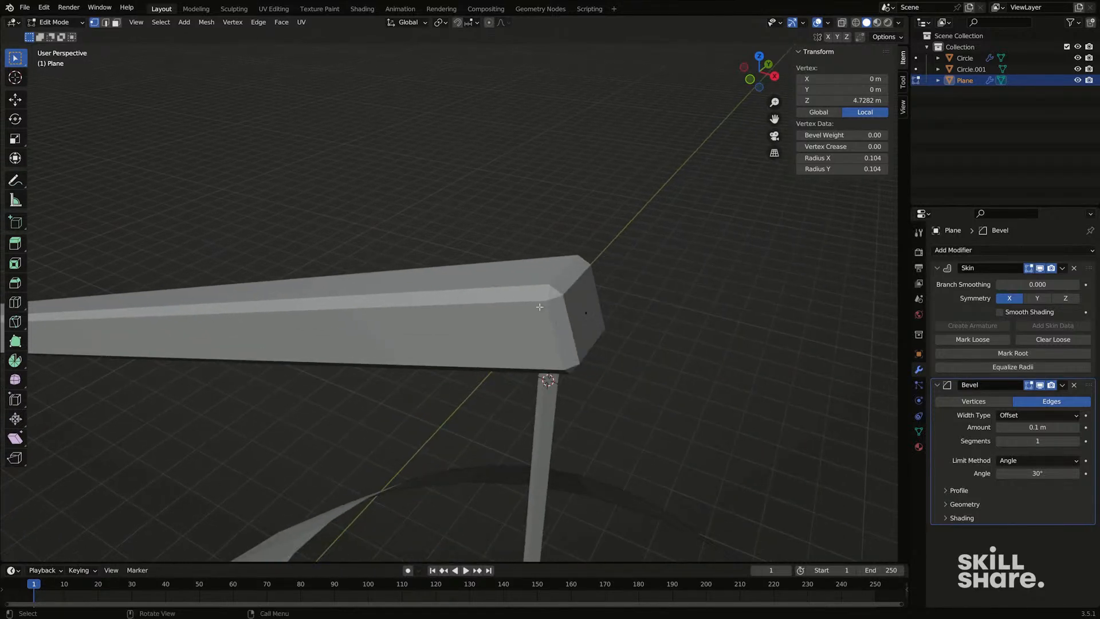
scroll(538, 306, "down", 6)
middle_click_drag(532, 312, 530, 289, "shift")
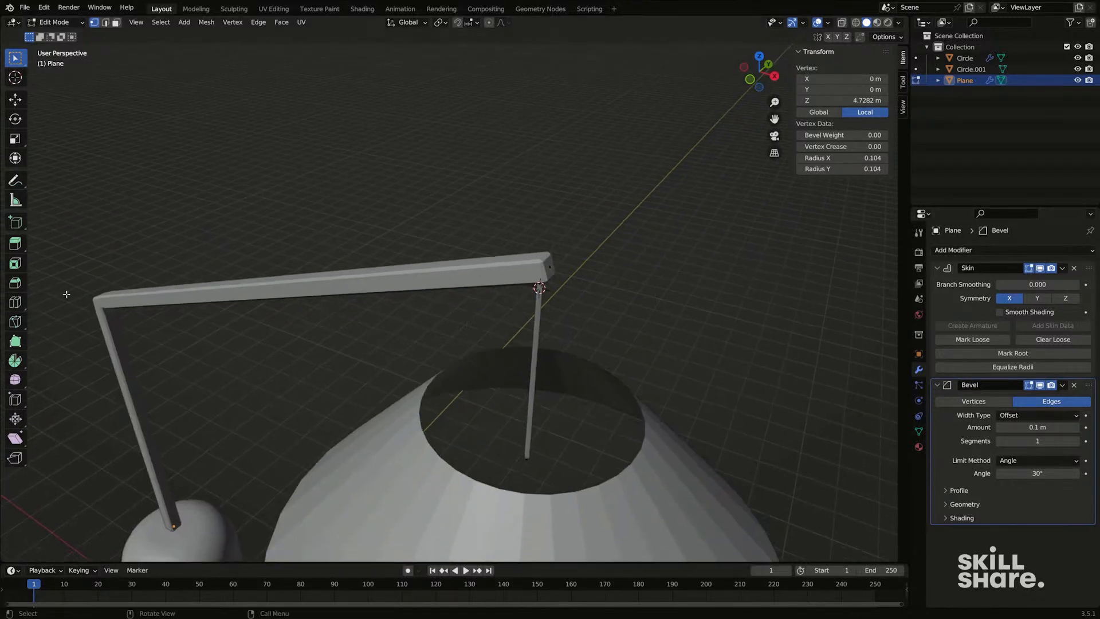
middle_click_drag(114, 310, 330, 281)
middle_click_drag(466, 291, 463, 258)
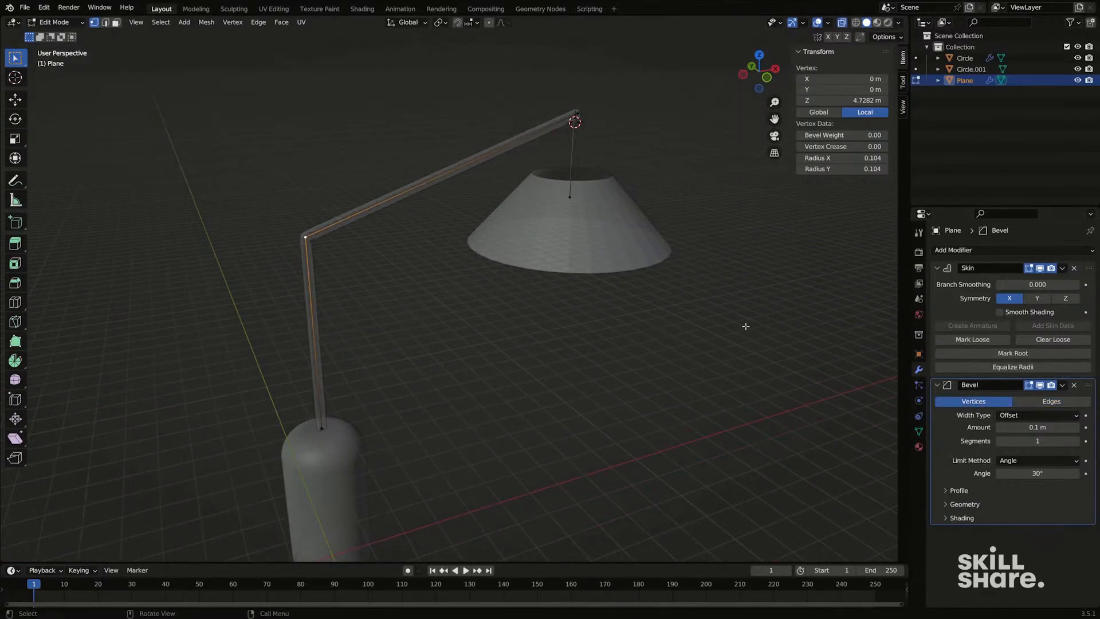
Step: Examine how the vertex bevel affects the arm's skinned surface along both straight segments and the corner
scroll(474, 269, "up", 10)
scroll(311, 228, "down", 8)
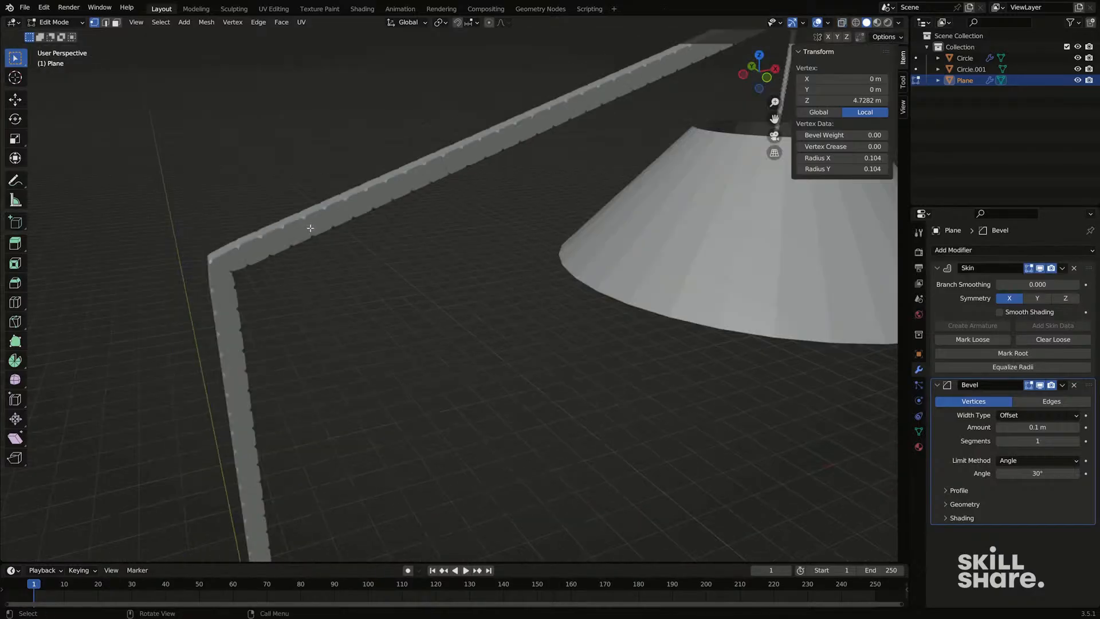
scroll(339, 209, "up", 3)
scroll(350, 222, "down", 4)
scroll(344, 244, "up", 2)
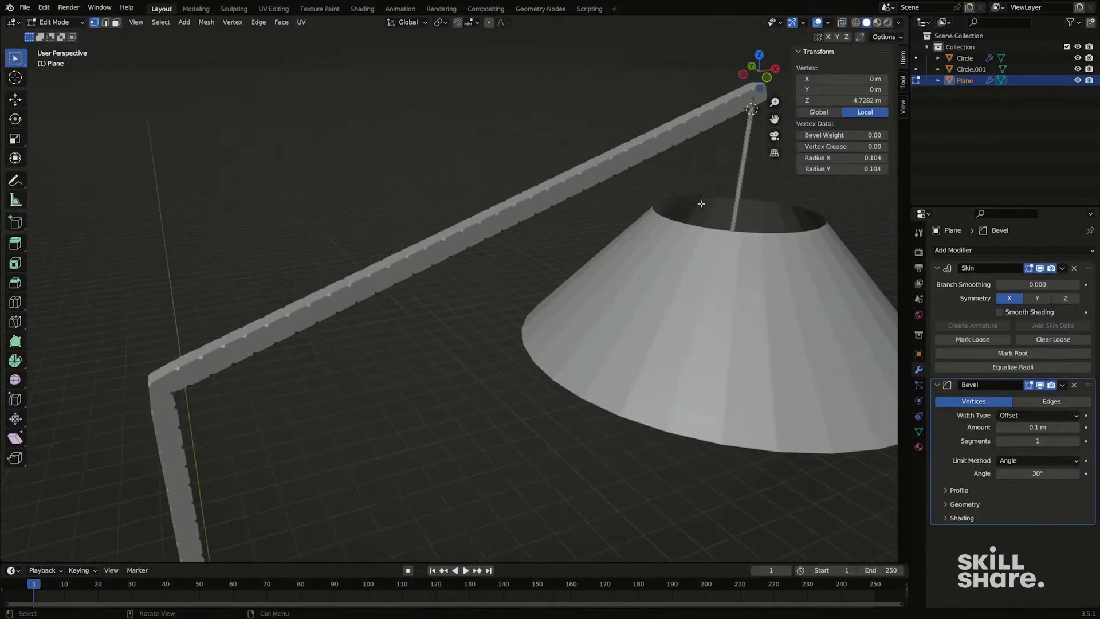
middle_click_drag(518, 259, 553, 249)
middle_click_drag(265, 300, 438, 272, "shift")
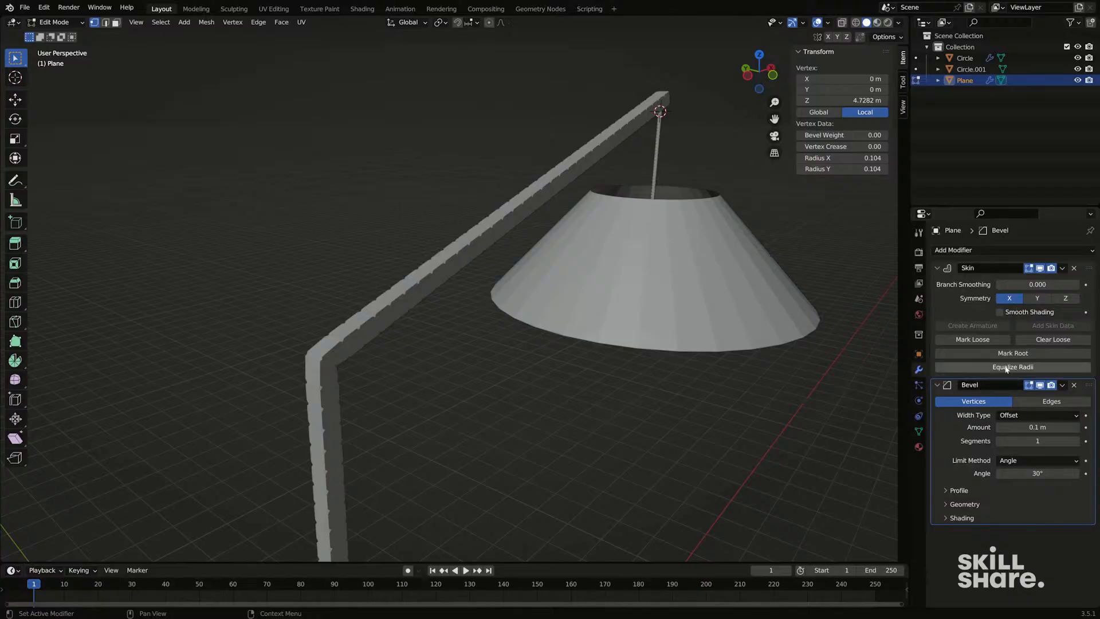
scroll(543, 357, "down", 3)
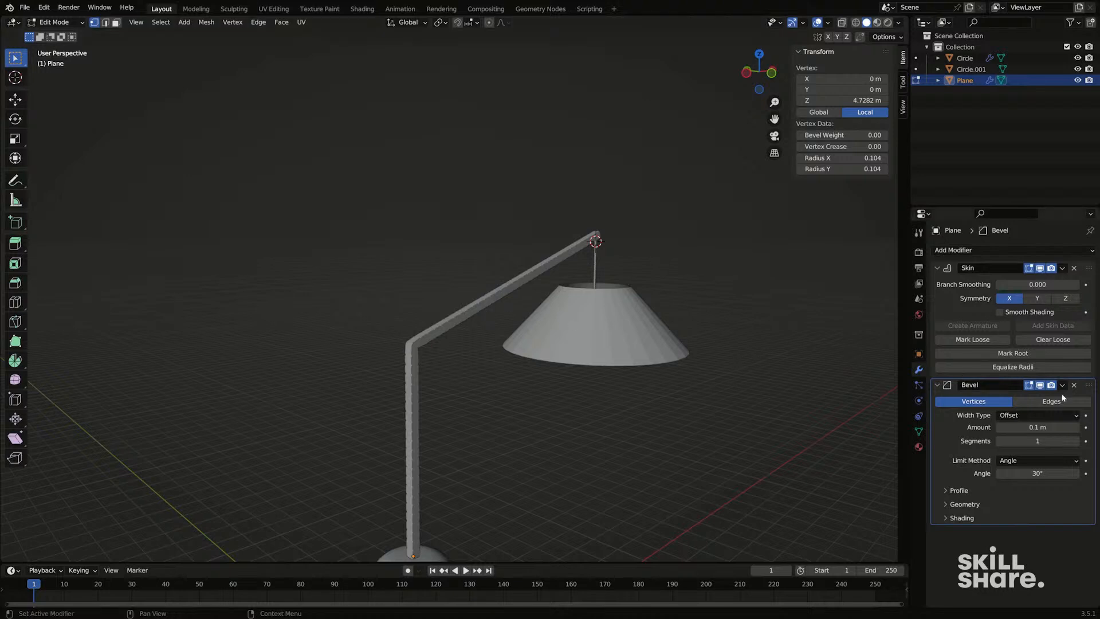
middle_click_drag(659, 399, 686, 364, "shift")
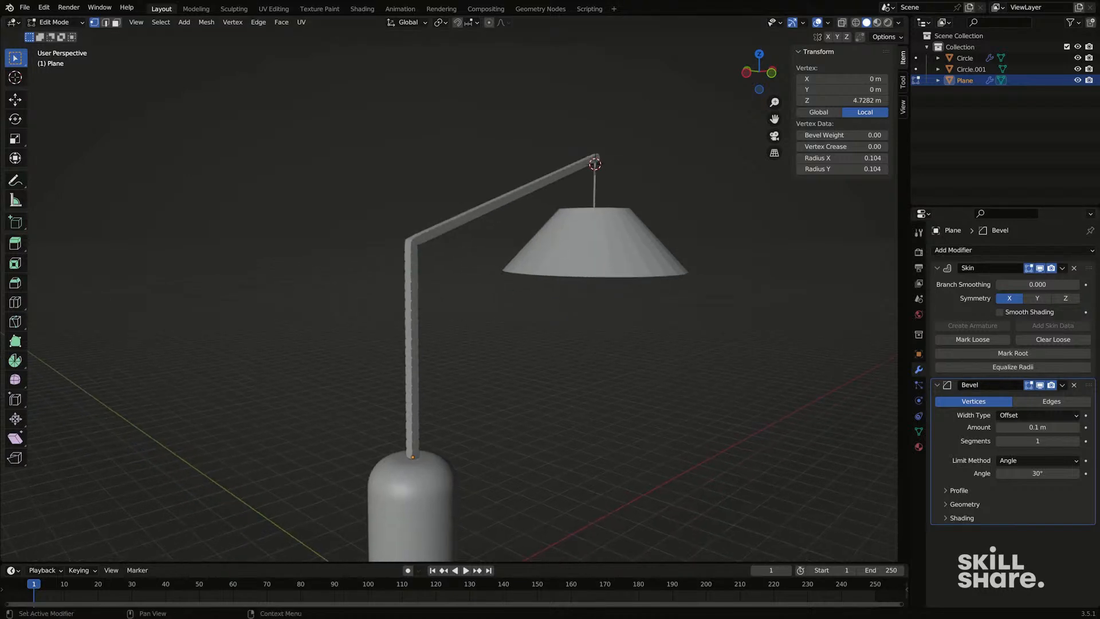
Step: Place the arm's Bevel modifier above Skin and set its amount to 2.49 m with 10 segments
left_click_drag(1089, 392, 1090, 269)
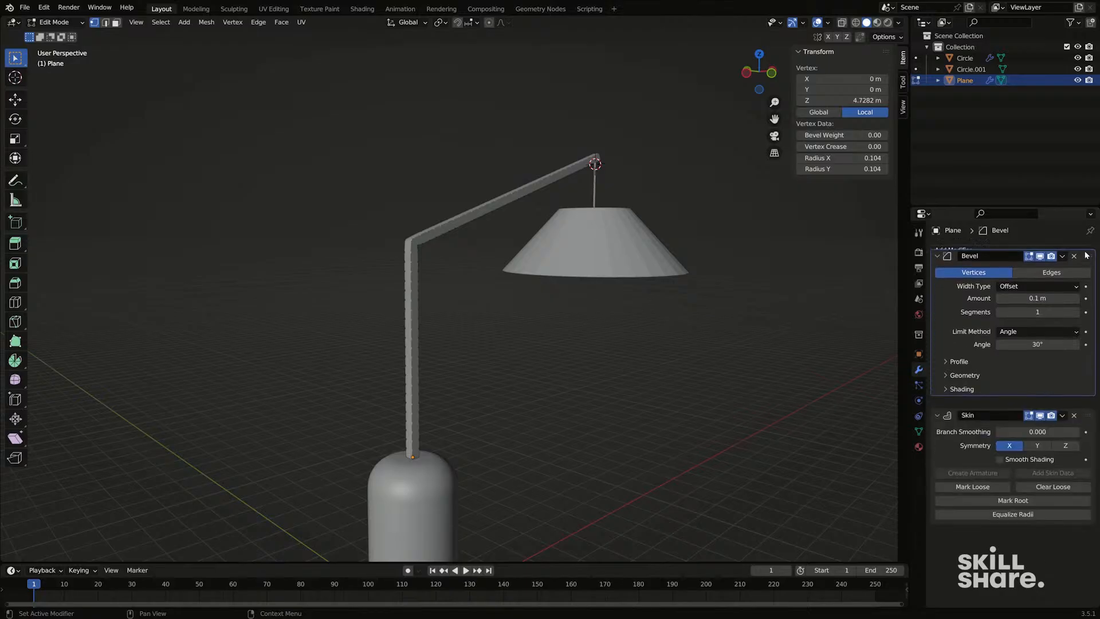
middle_click_drag(721, 418, 690, 409)
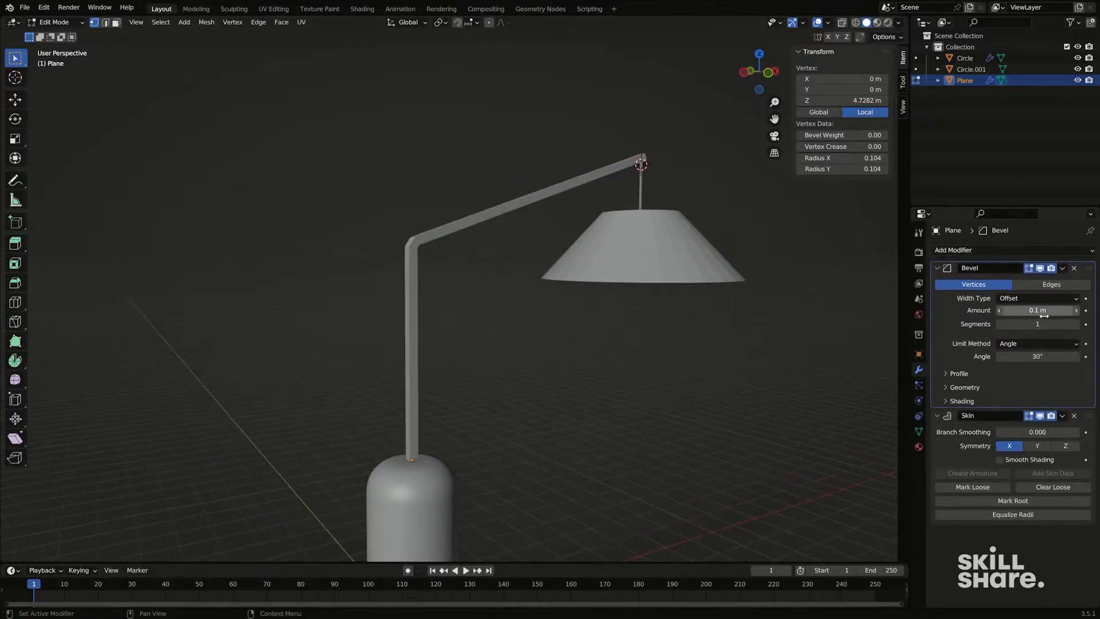
left_click_drag(1037, 310, 1090, 323)
Step: Try to move the arm's outer end vertex down along Z, and cancel the move
left_click(664, 161)
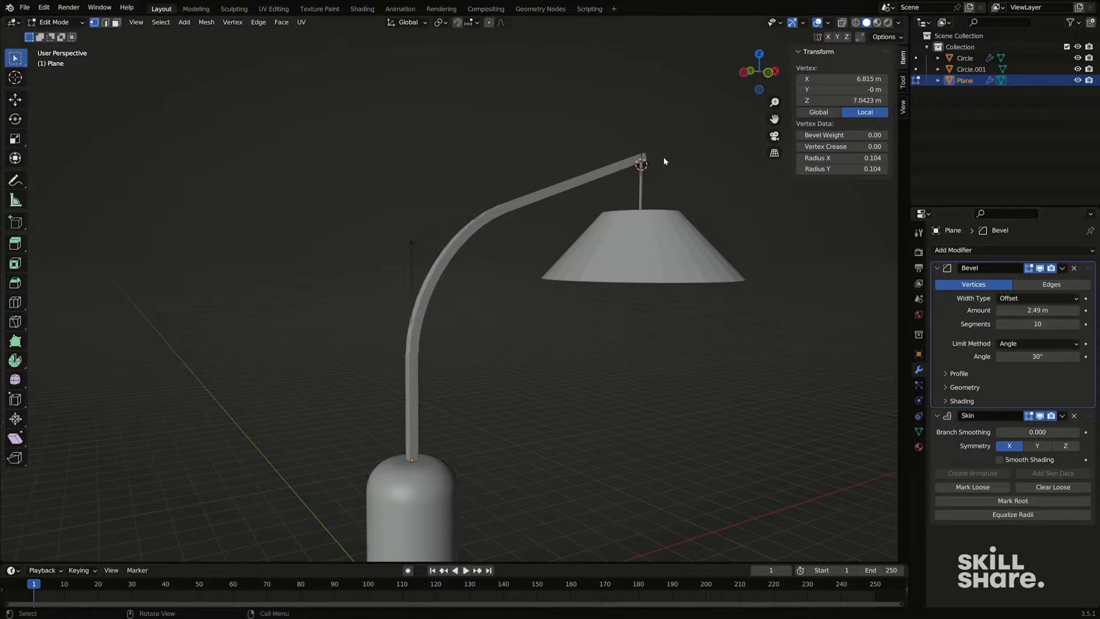
middle_click_drag(650, 164, 638, 163)
key("g")
key("z")
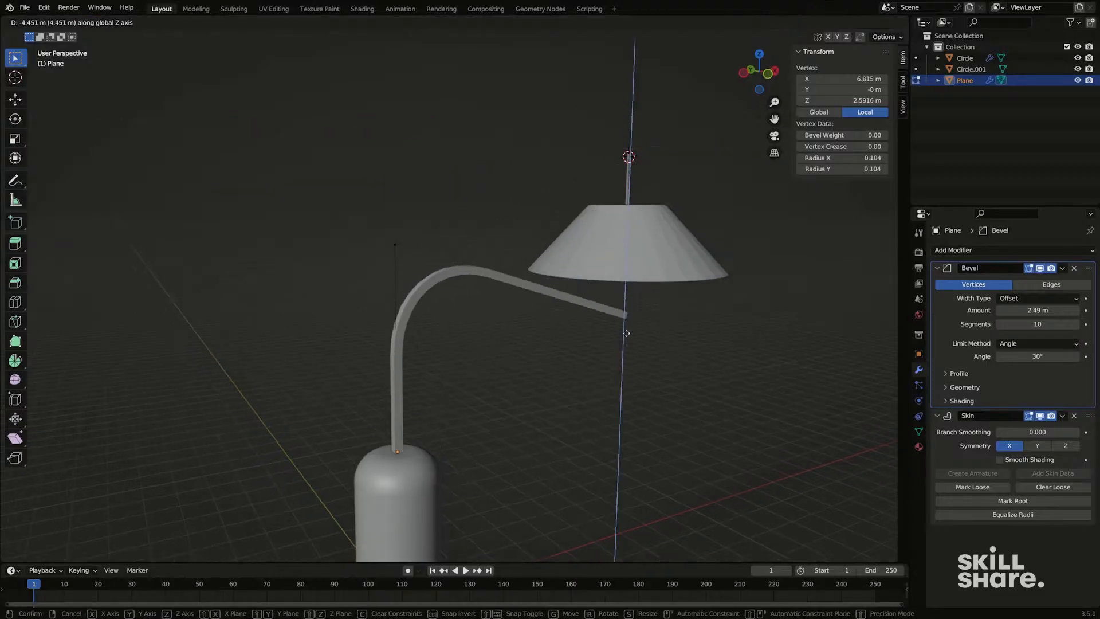
right_click(614, 270)
Step: Add a Subdivision Surface modifier below Skin to round the arm's square profile
middle_click_drag(614, 269, 544, 247)
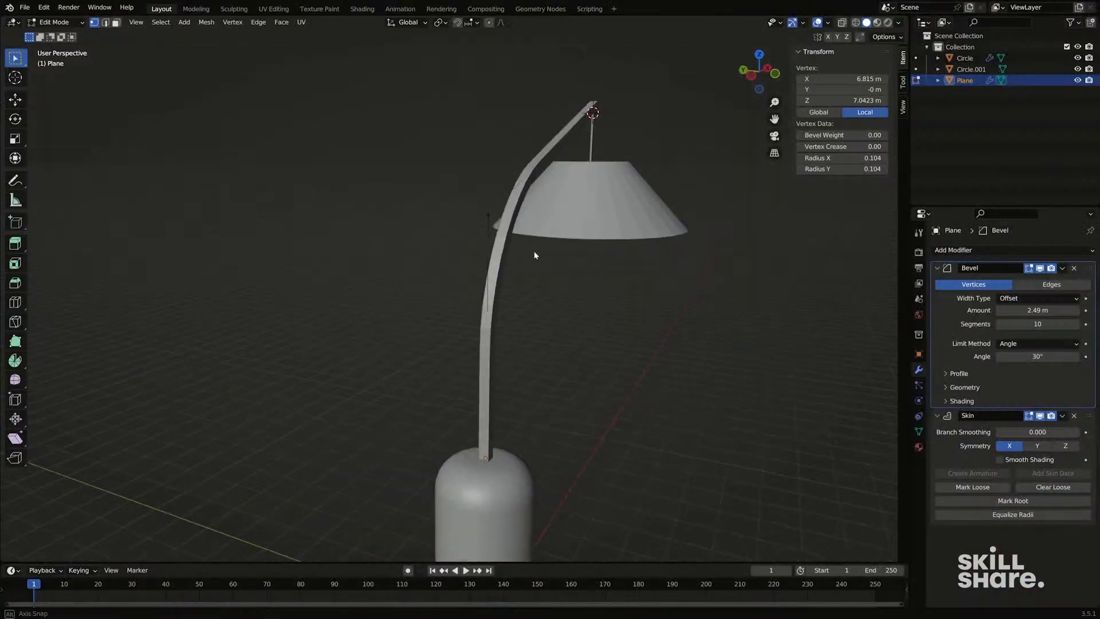
middle_click_drag(535, 253, 481, 251)
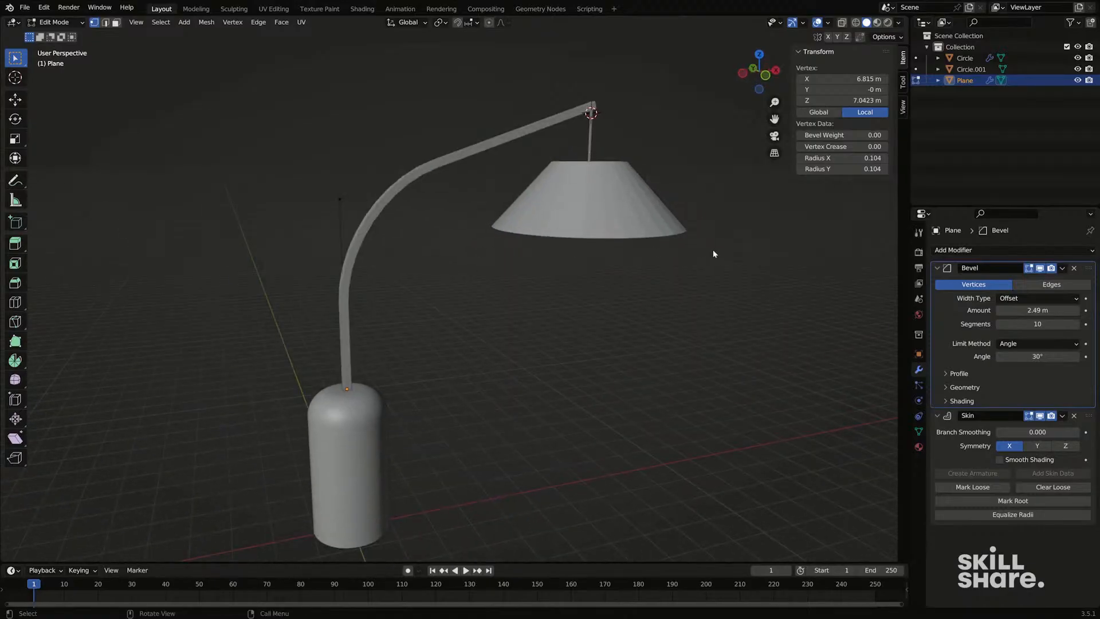
left_click(962, 252)
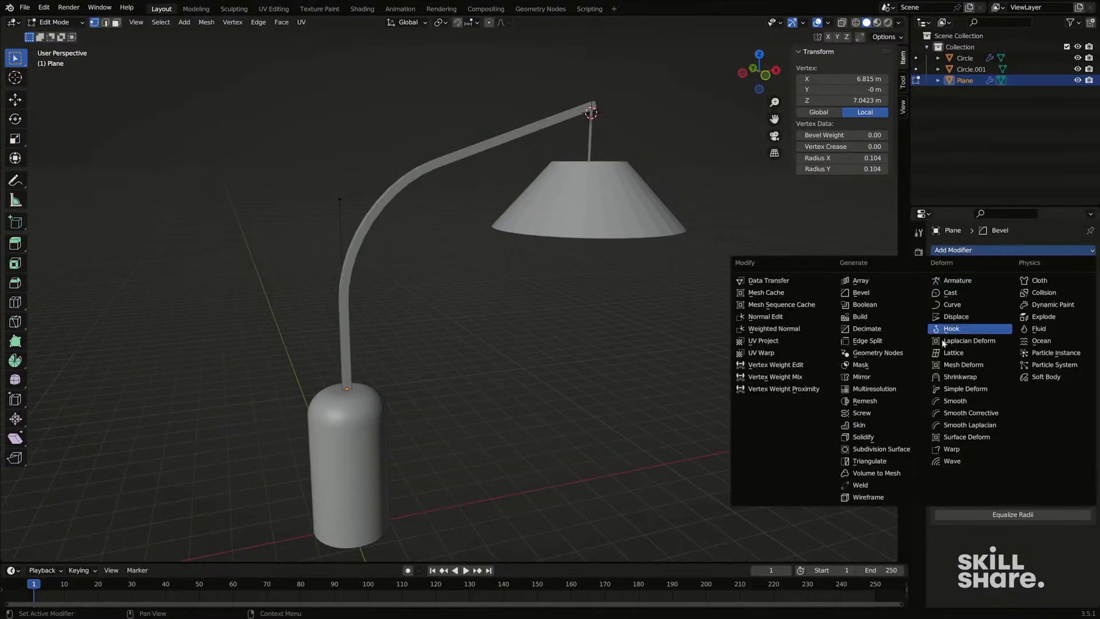
left_click(897, 450)
middle_click_drag(486, 273, 538, 272)
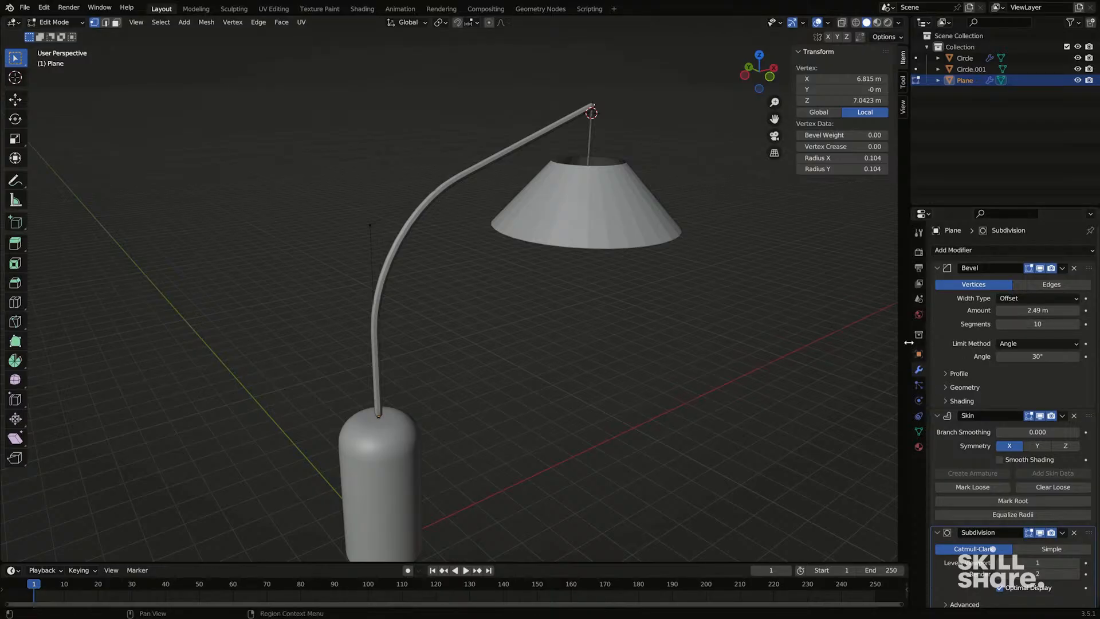
scroll(1002, 412, "down", 1)
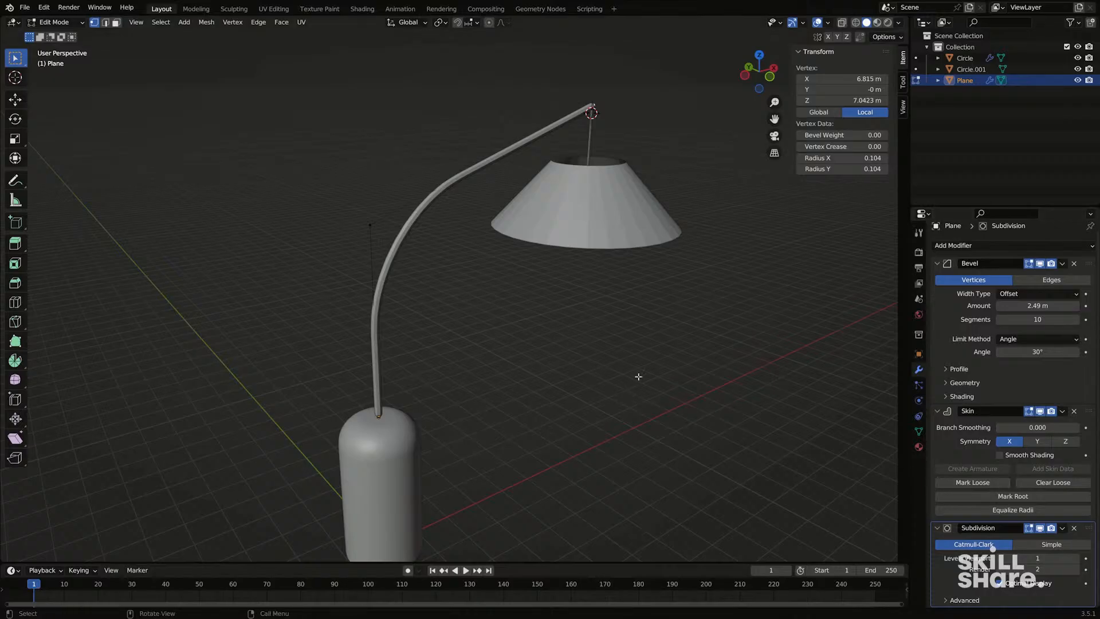
Step: Shade the arm smooth in Object Mode and enable Smooth Shading in its Skin modifier
middle_click_drag(408, 300, 459, 265)
scroll(497, 271, "up", 4)
middle_click_drag(510, 301, 453, 312, "shift")
key("Tab")
scroll(504, 290, "down", 7)
right_click(483, 284)
left_click(482, 276)
scroll(431, 287, "down", 2)
scroll(429, 274, "up", 8)
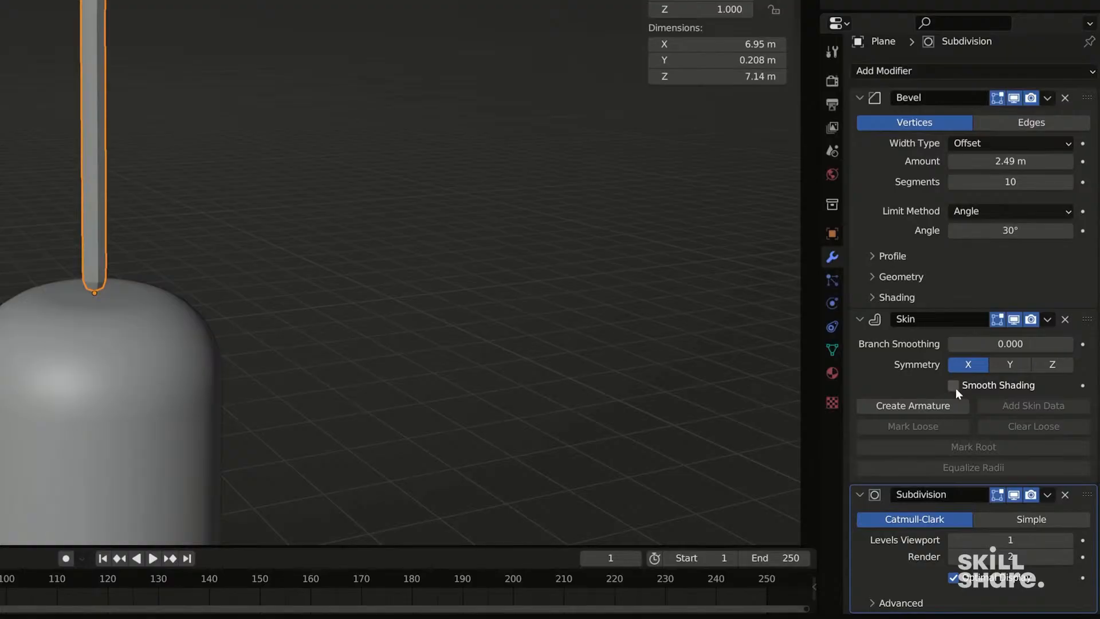
left_click(953, 385)
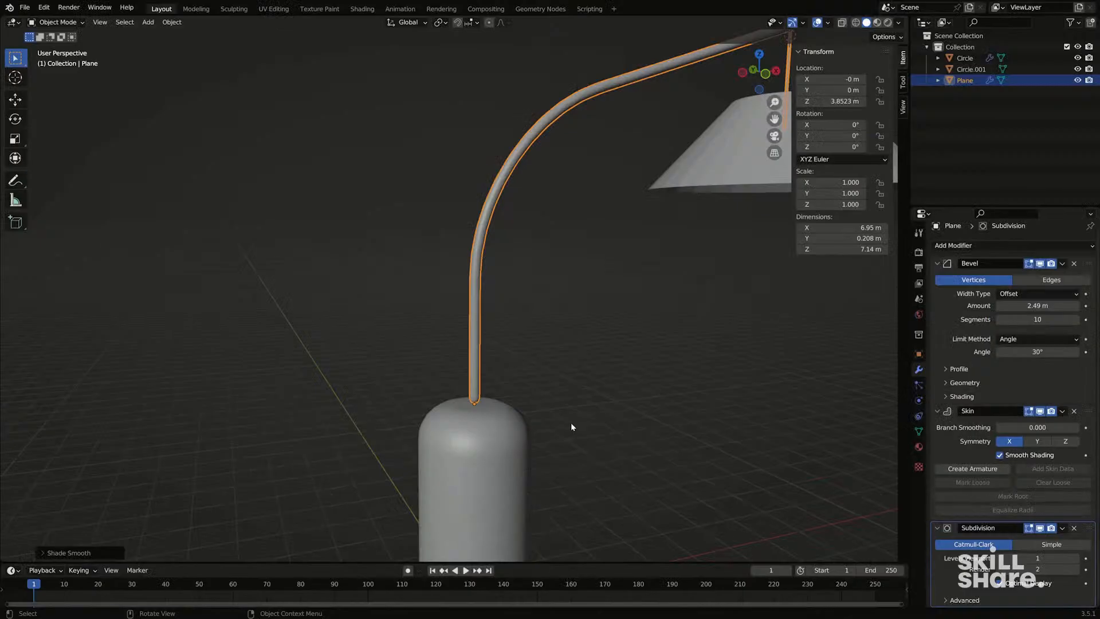
Step: Move the arm's bottom vertex down along Z to about -0.34 m so it sinks into the base
middle_click_drag(311, 337, 175, 317)
key("Tab")
key("g")
key("z")
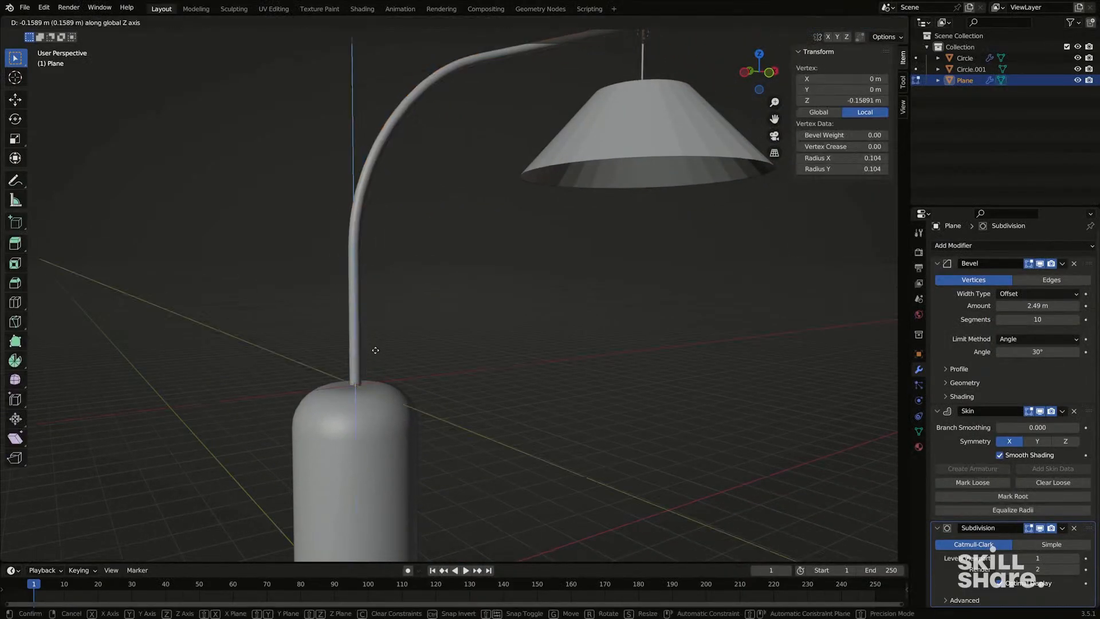
left_click(376, 359)
scroll(383, 354, "down", 5)
middle_click_drag(453, 340, 428, 350)
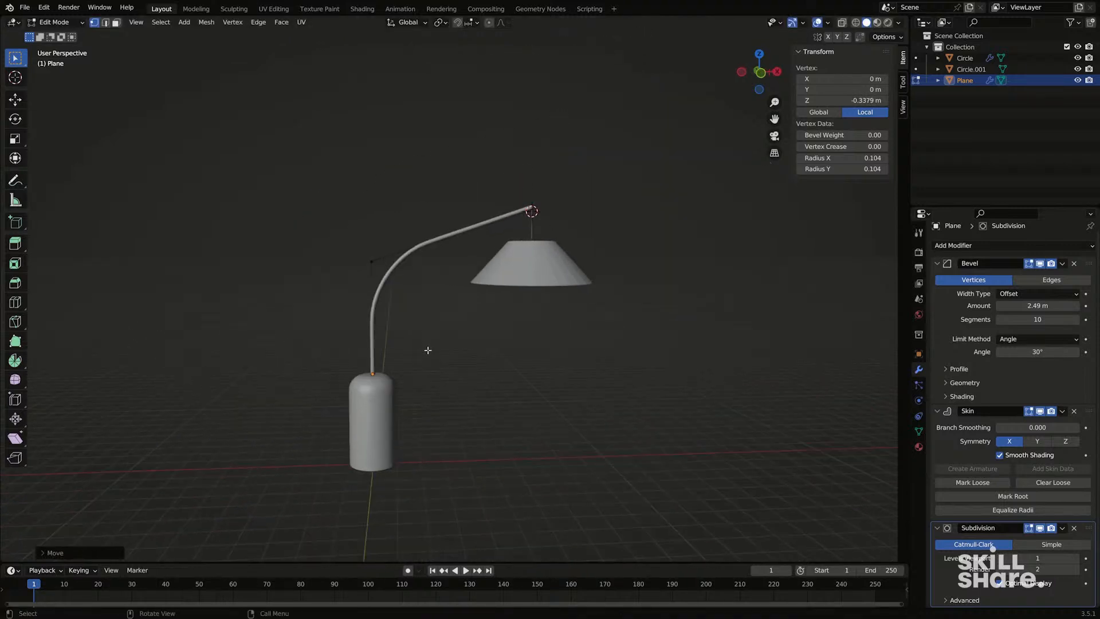
Step: Return to Object Mode, add a Solidify modifier to the lampshade and increase its thickness slightly
key("Tab")
left_click(565, 273)
middle_click_drag(566, 273, 854, 283)
left_click(952, 249)
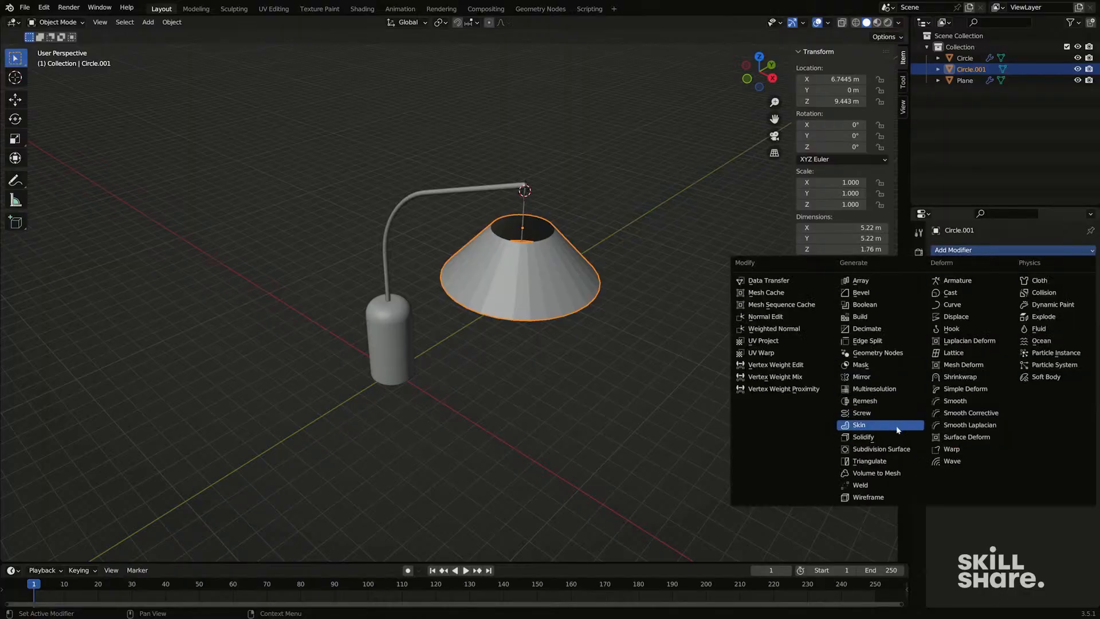
left_click(859, 434)
middle_click_drag(859, 401, 799, 428, "shift")
left_click_drag(1018, 297, 1047, 297)
middle_click_drag(559, 299, 518, 310)
scroll(518, 310, "up", 6)
Step: Add a Subdivision Surface modifier to the lampshade below Solidify and switch the shade to Edit Mode
left_click(952, 250)
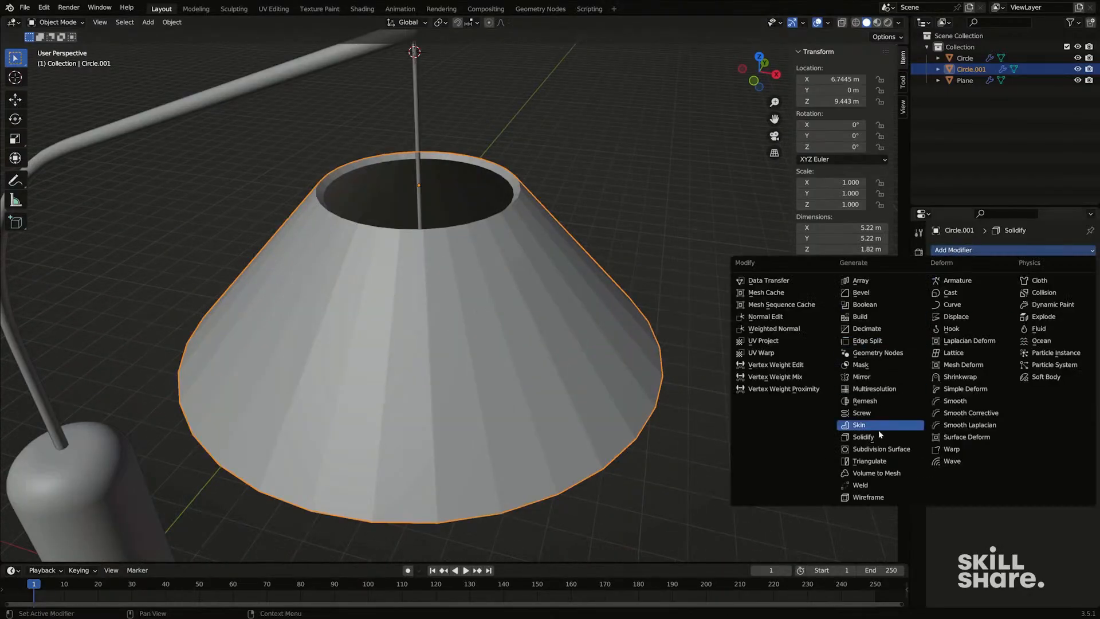
left_click(819, 438)
middle_click_drag(619, 397, 663, 397)
key("Tab")
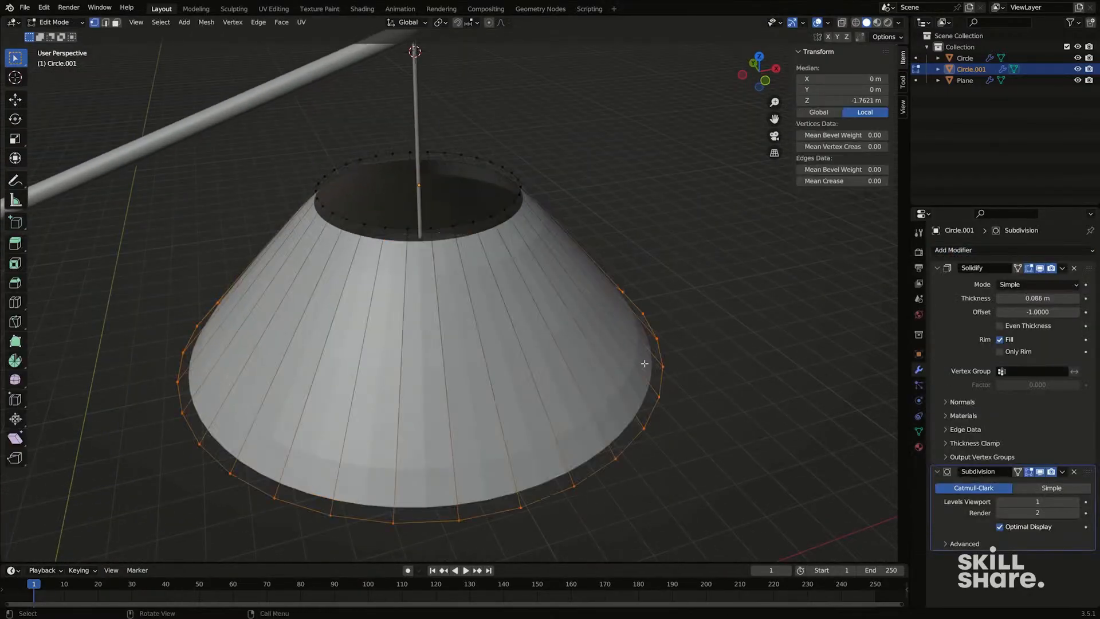
Step: Add two horizontal loop cuts to the lampshade, one near the top rim and one near the bottom rim
key("ctrl+r")
left_click(578, 326)
left_click(510, 244)
key("ctrl+r")
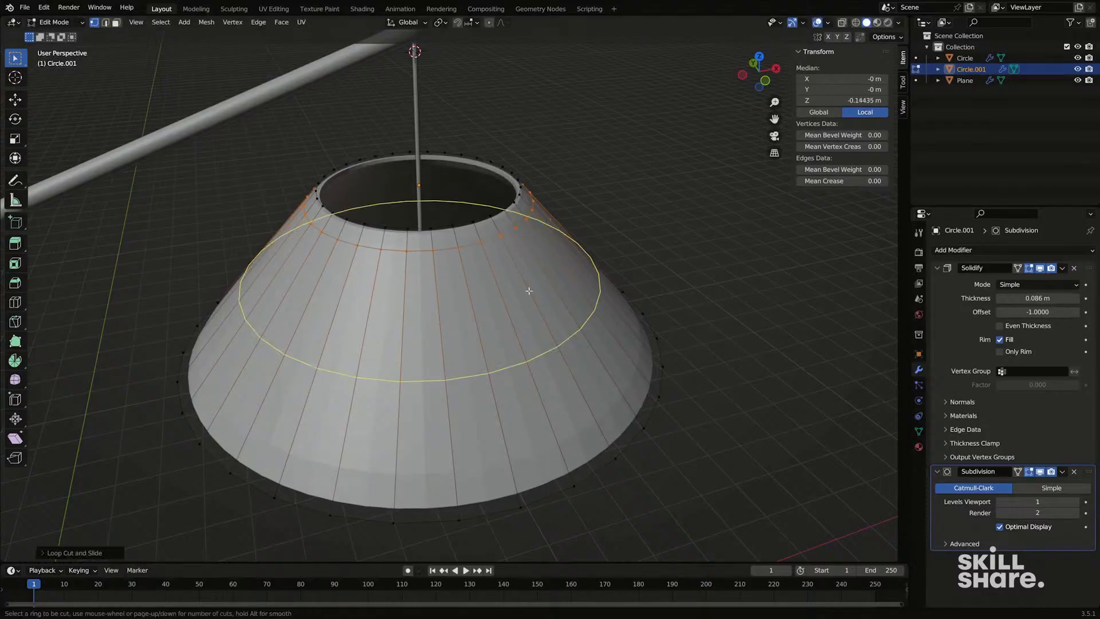
left_click(528, 291)
left_click(573, 382)
middle_click_drag(572, 382, 606, 347)
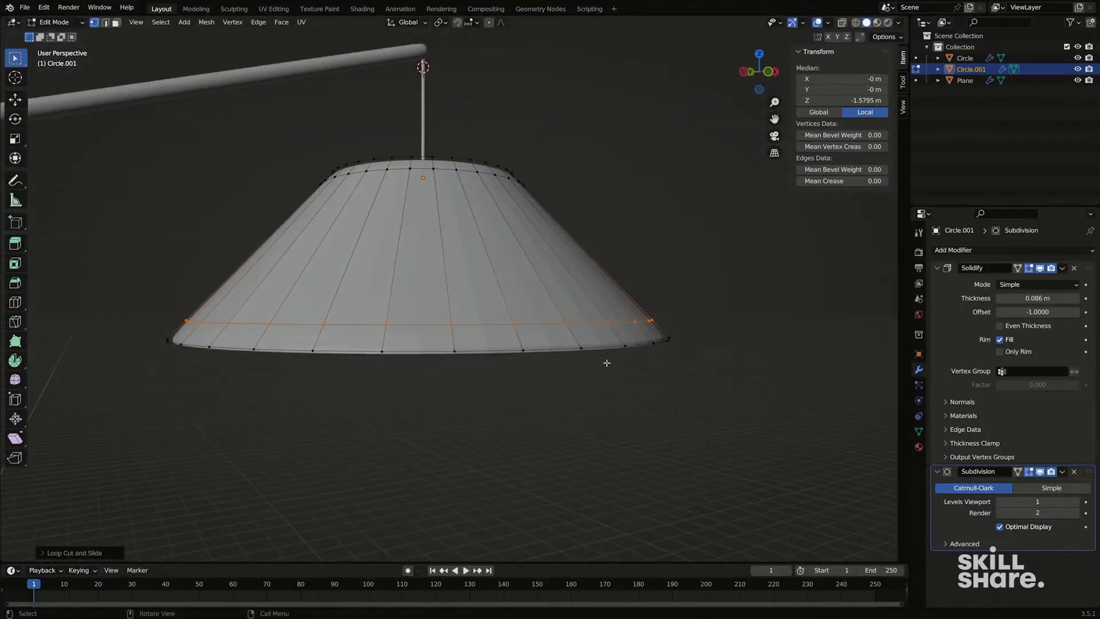
Step: Try scaling the lampshade's lower edge loop and bottom rim outward, cancelling each attempt
key("s")
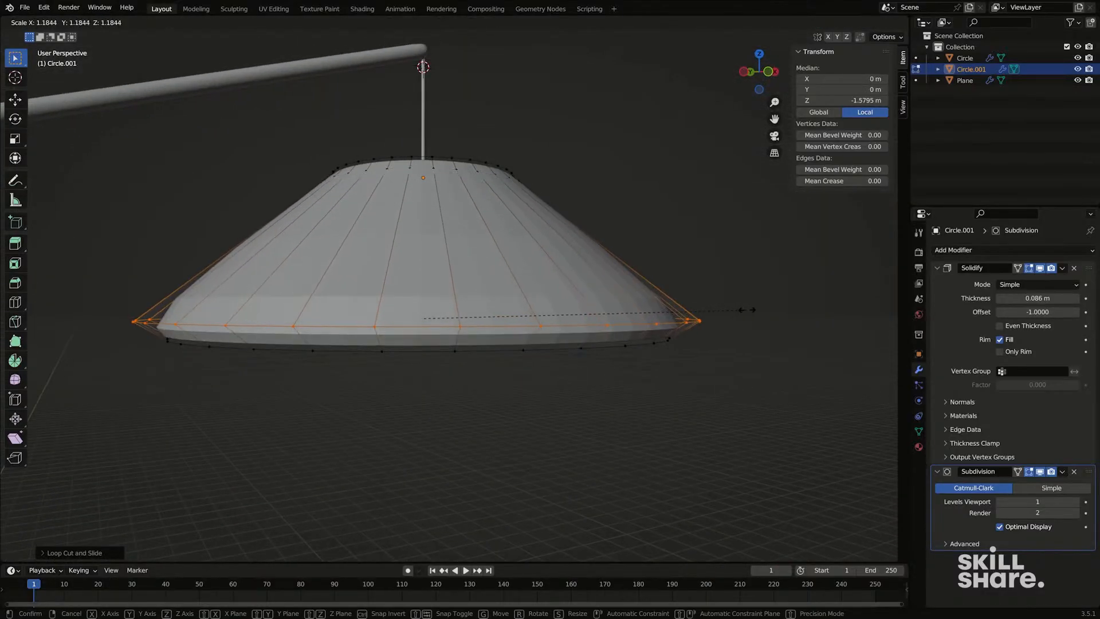
right_click(747, 310)
left_click(670, 346, "alt")
key("s")
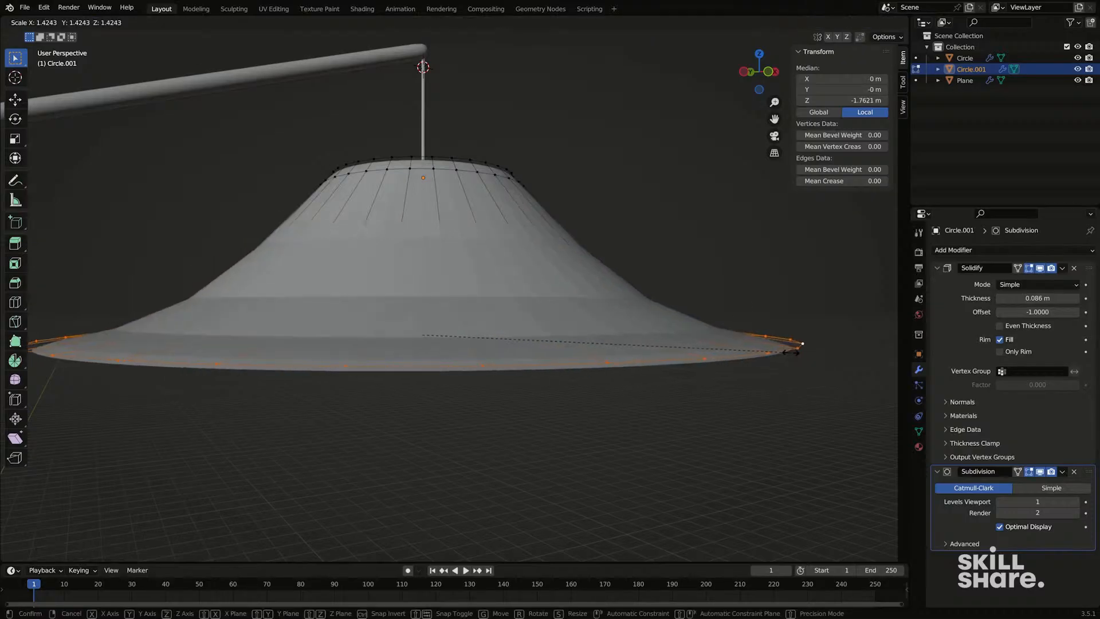
right_click(791, 353)
Step: Try narrowing the lampshade's upper edge loop and lowering it along Z, and undo the change
left_click(485, 183, "alt")
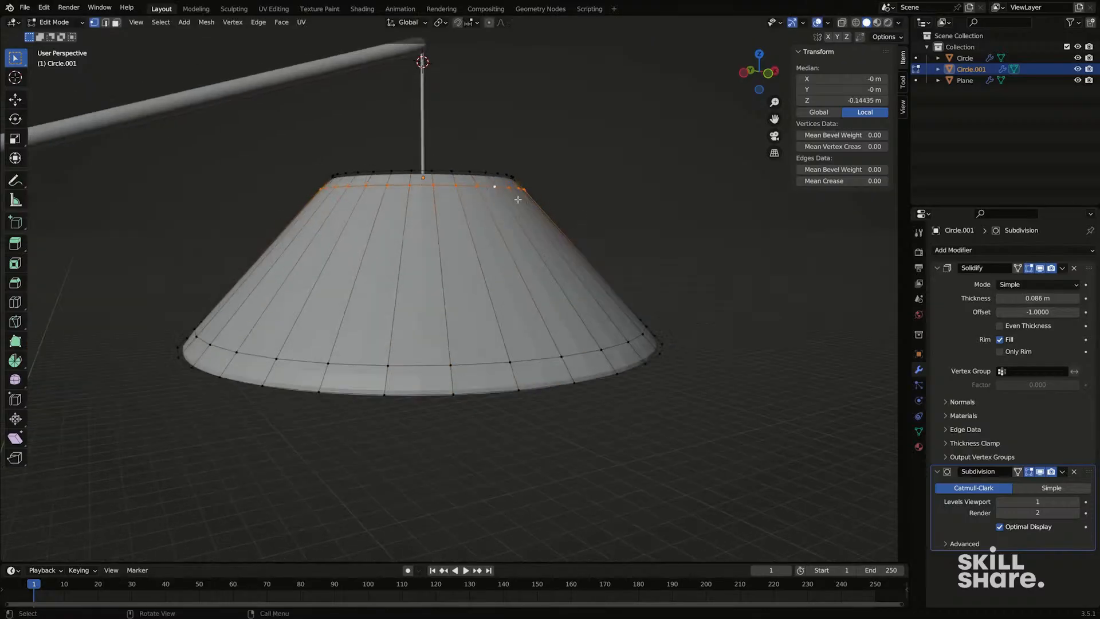
key("s")
left_click(582, 193)
key("g")
key("z")
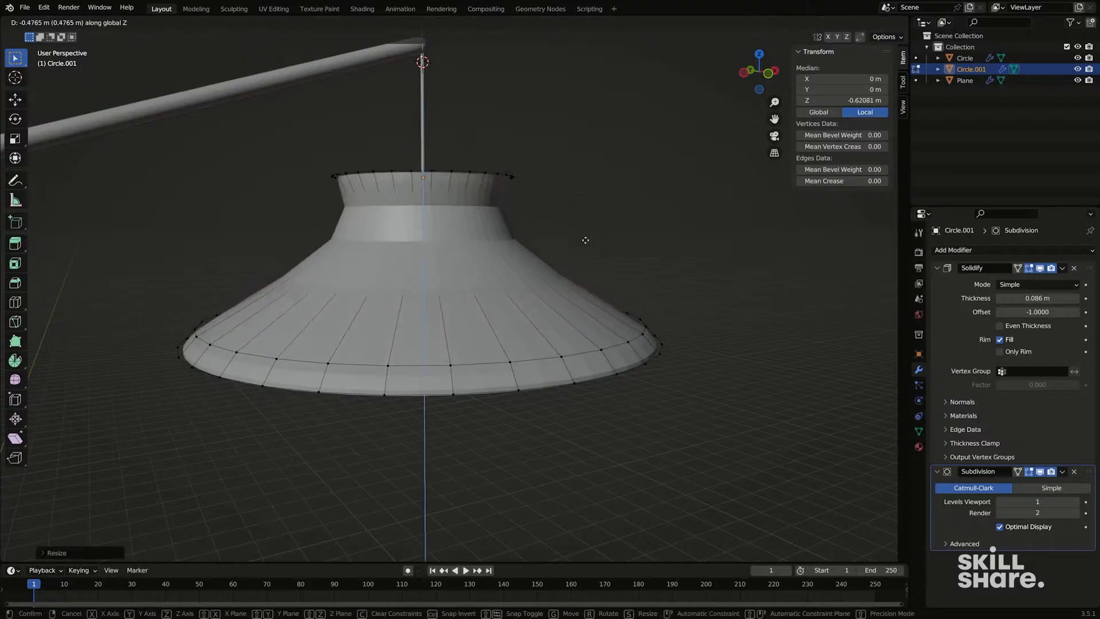
right_click(586, 252)
key("ctrl+z")
Step: Return to Object Mode and shade the lampshade smooth
key("Tab")
scroll(543, 258, "down", 5)
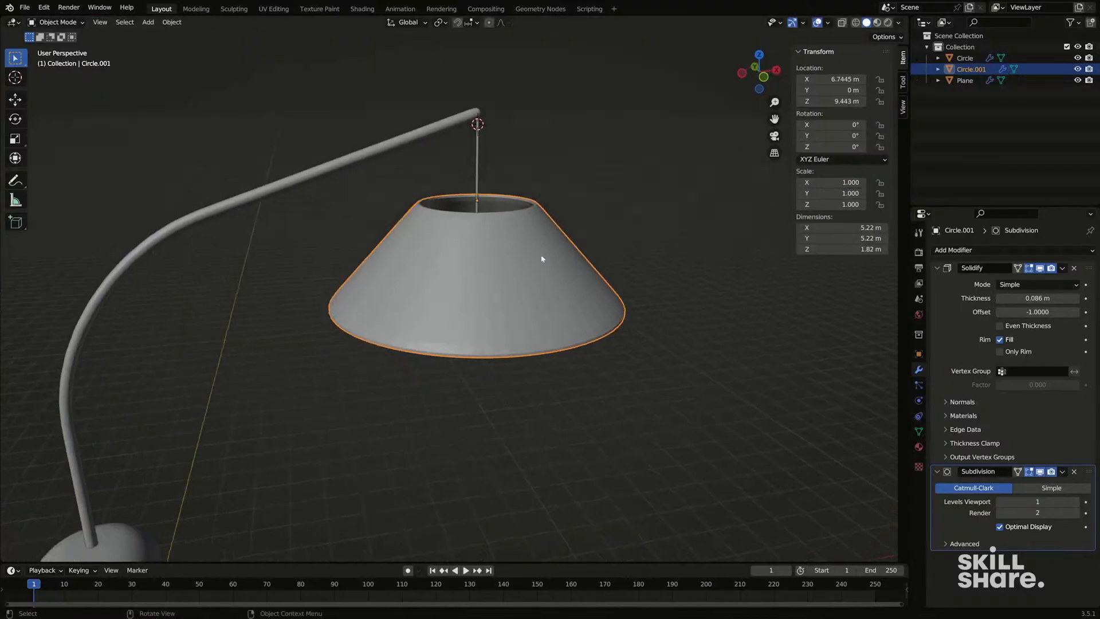
middle_click_drag(542, 257, 458, 241)
right_click(458, 241)
left_click(469, 229)
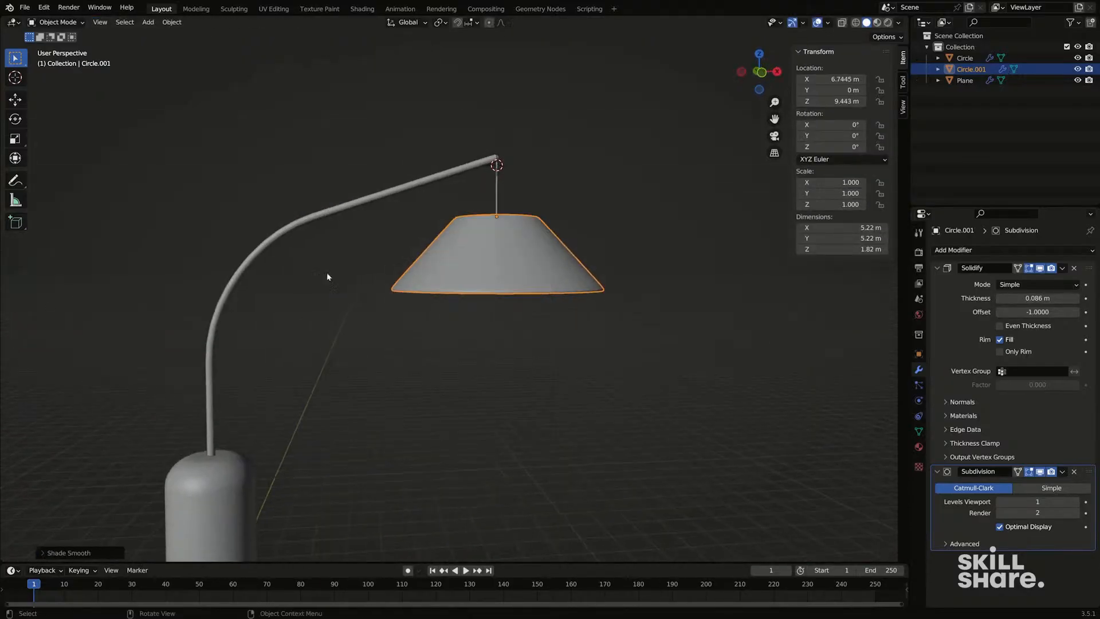
middle_click_drag(329, 275, 367, 285)
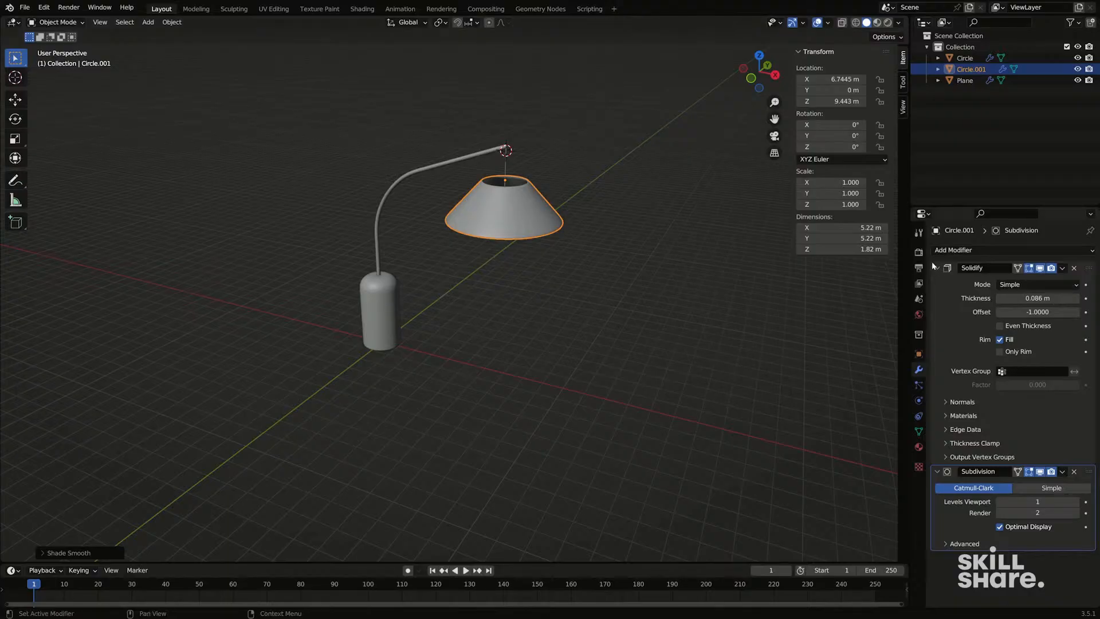
Step: Set the scene's unit system to Imperial in the scene units settings
left_click(919, 299)
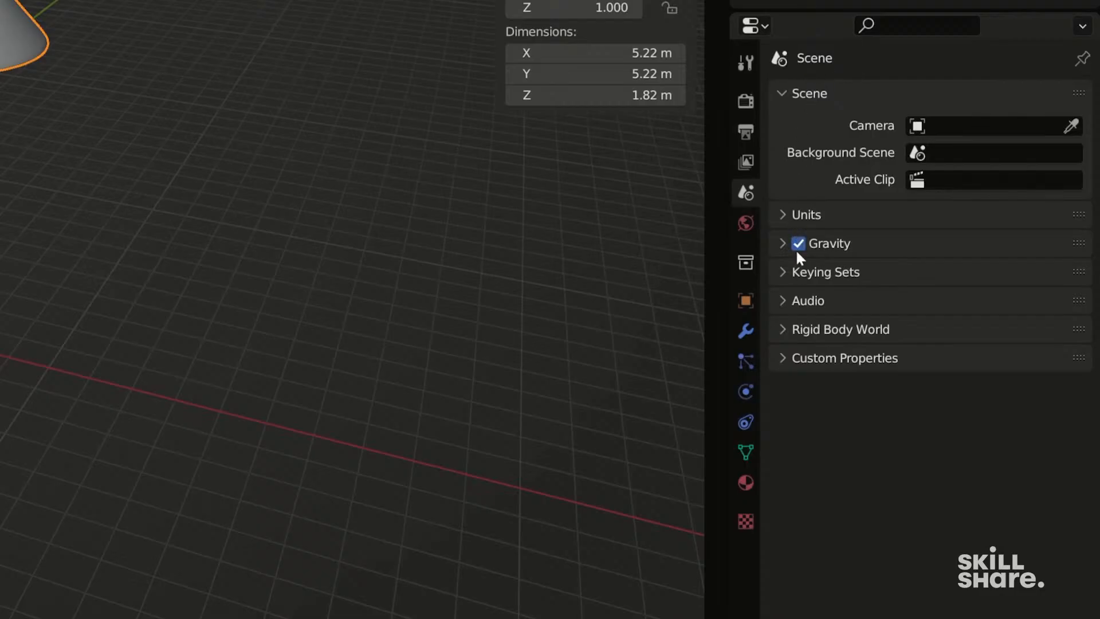
left_click(802, 216)
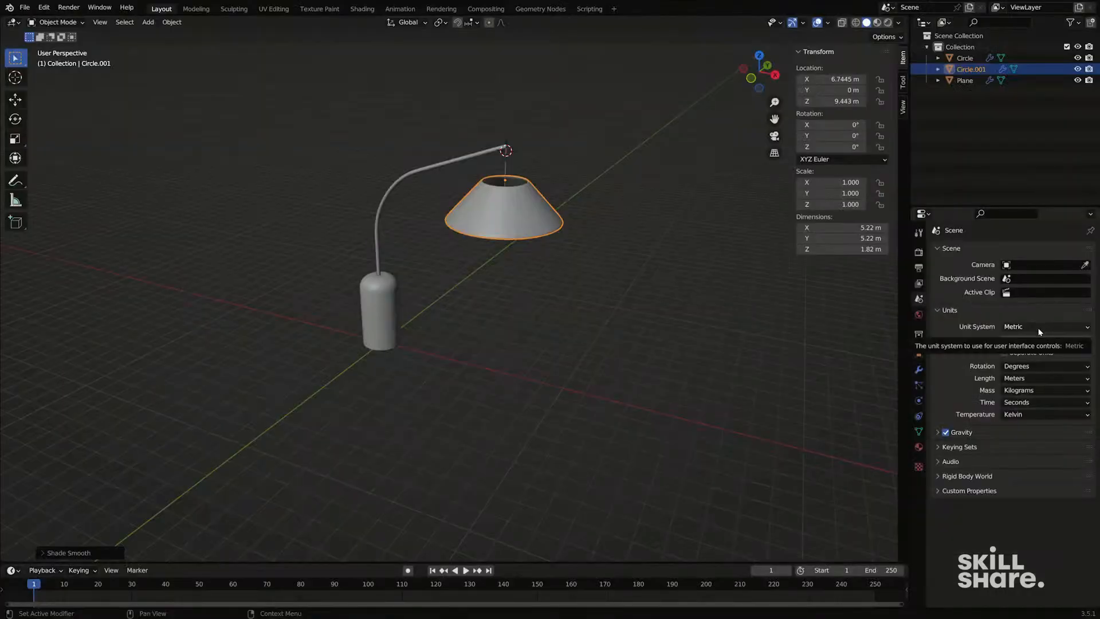
left_click(1038, 327)
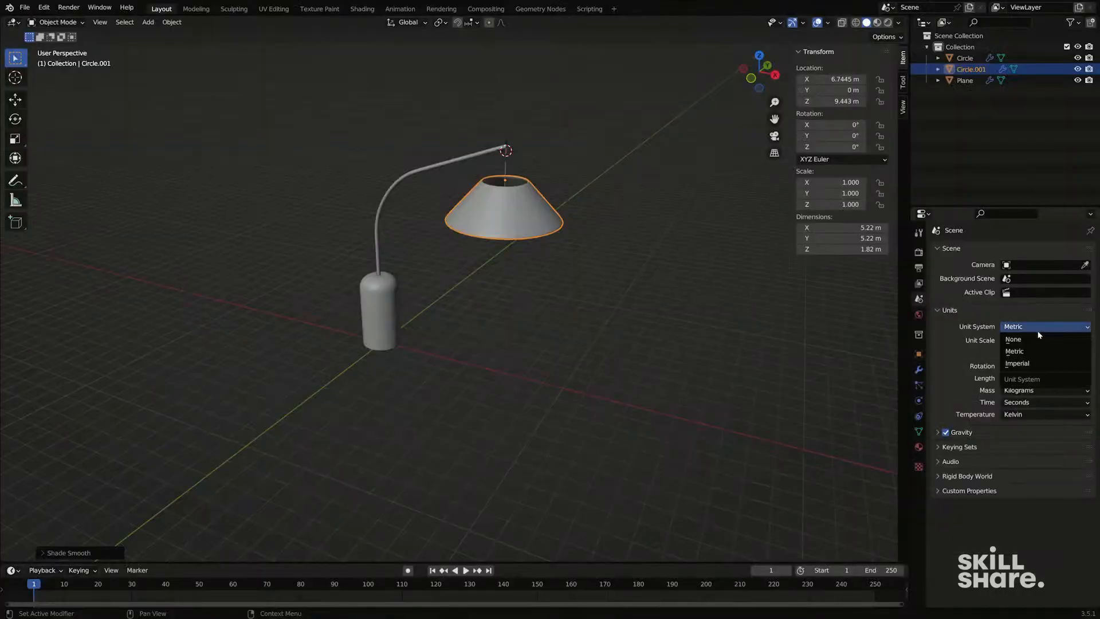
left_click(1031, 364)
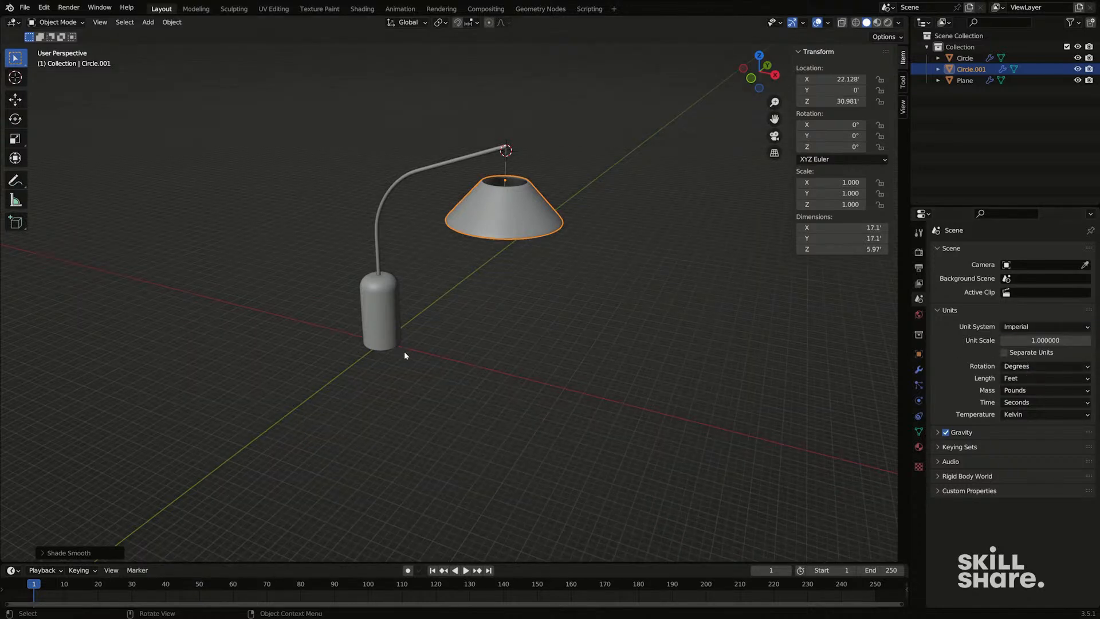
Step: Add a cube as a size reference and move it down along Z to about 0.61'
middle_click_drag(404, 355, 424, 356)
key("shift+a")
mouse_move(426, 351)
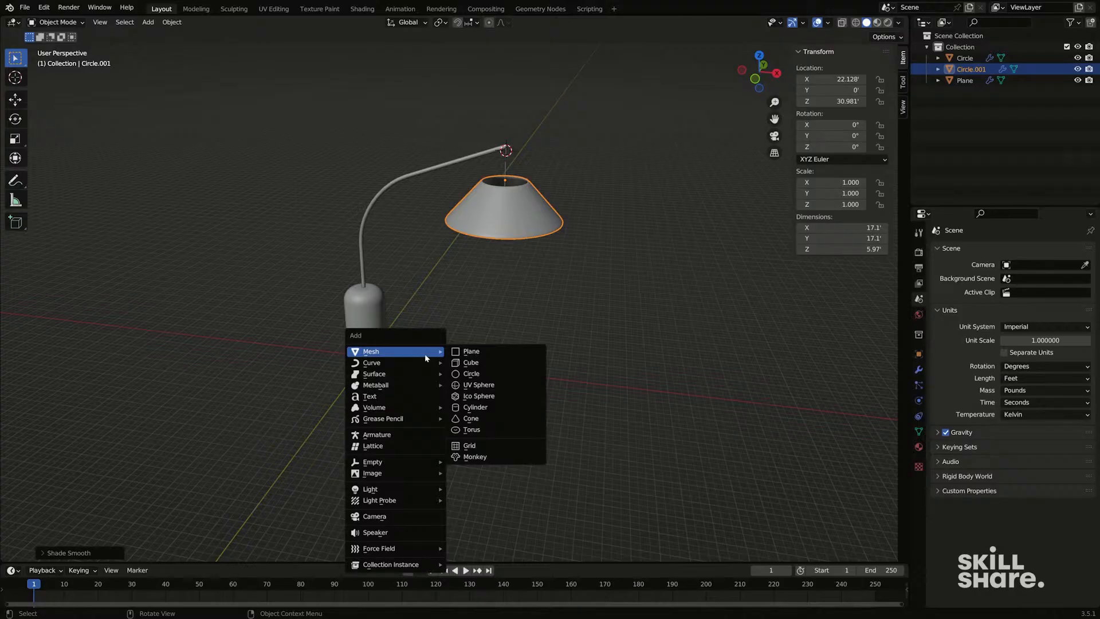
left_click(473, 363)
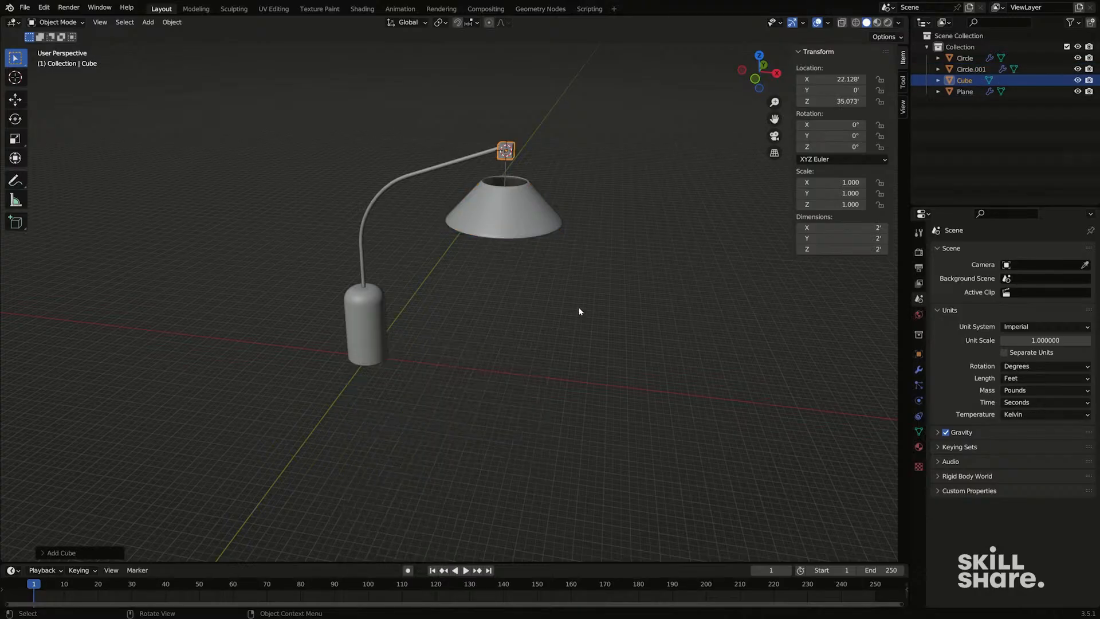
middle_click_drag(579, 311, 542, 238)
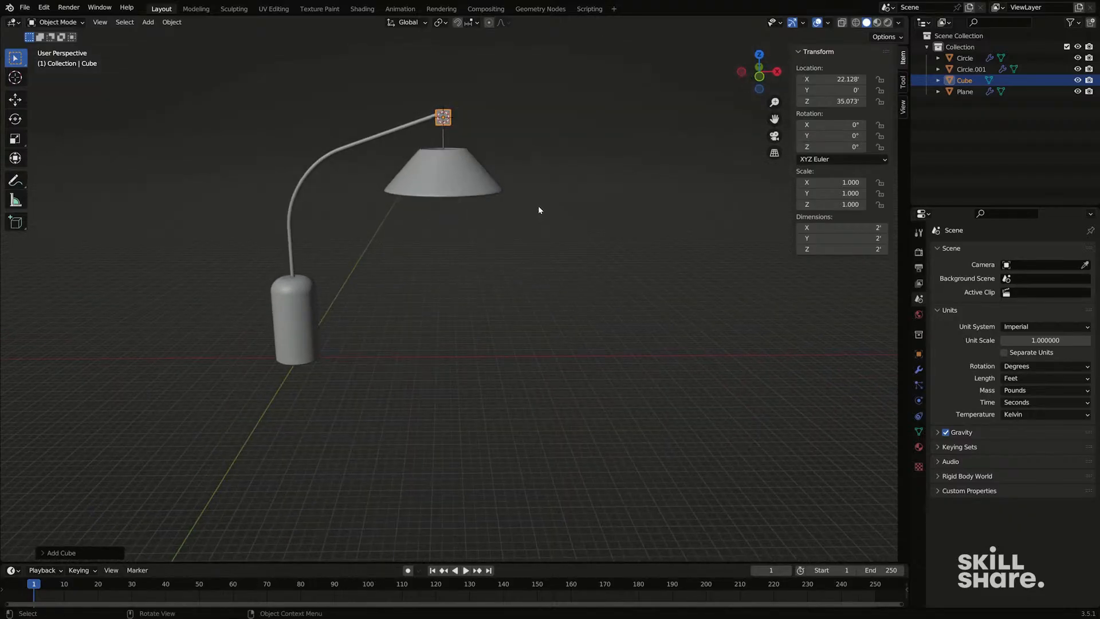
key("g")
key("z")
left_click(567, 387)
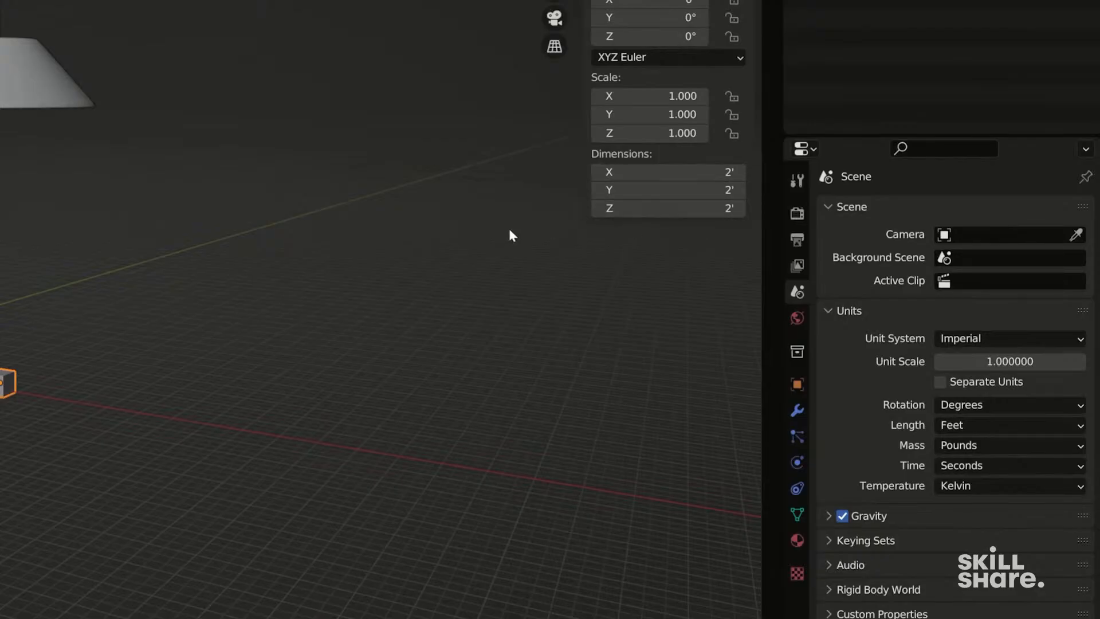
Step: Set the reference cube's Z dimension to 6'
key("n")
key("n")
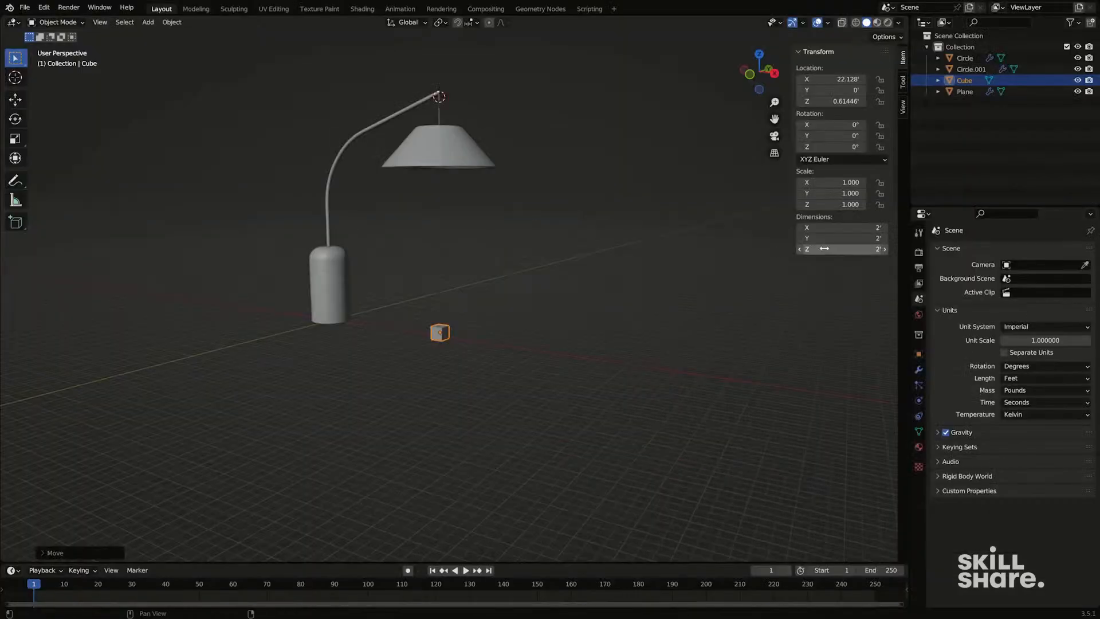
left_click_drag(664, 208, 733, 207)
left_click_drag(842, 249, 808, 249)
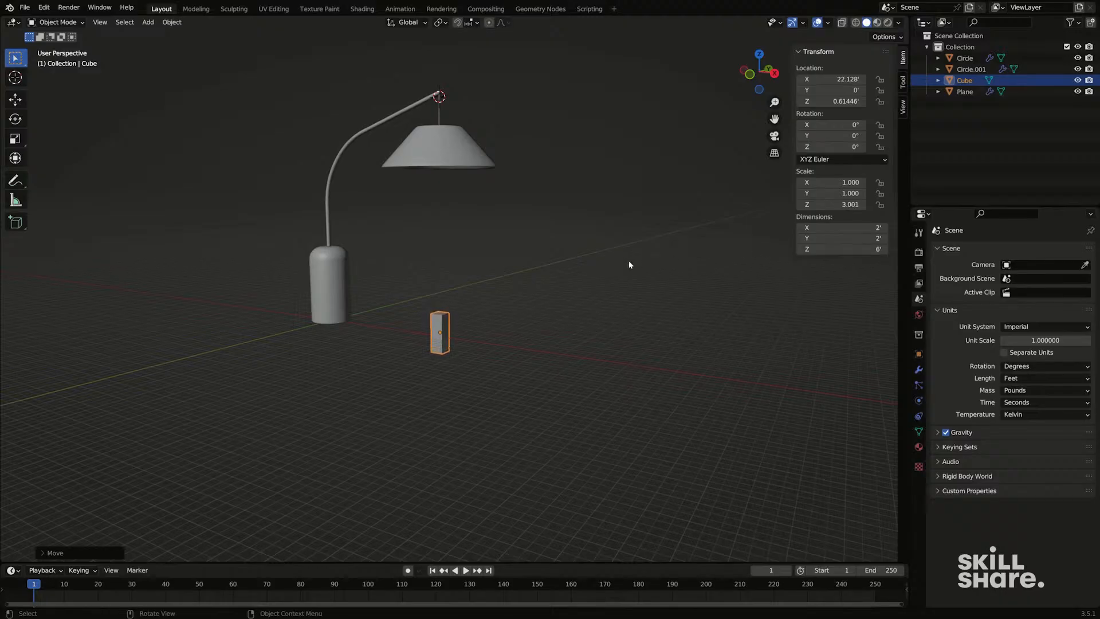
Step: In front view, raise the reference cube along Z to about 2.92' so its bottom sits on the ground line
key("KP_1")
key("g")
key("z")
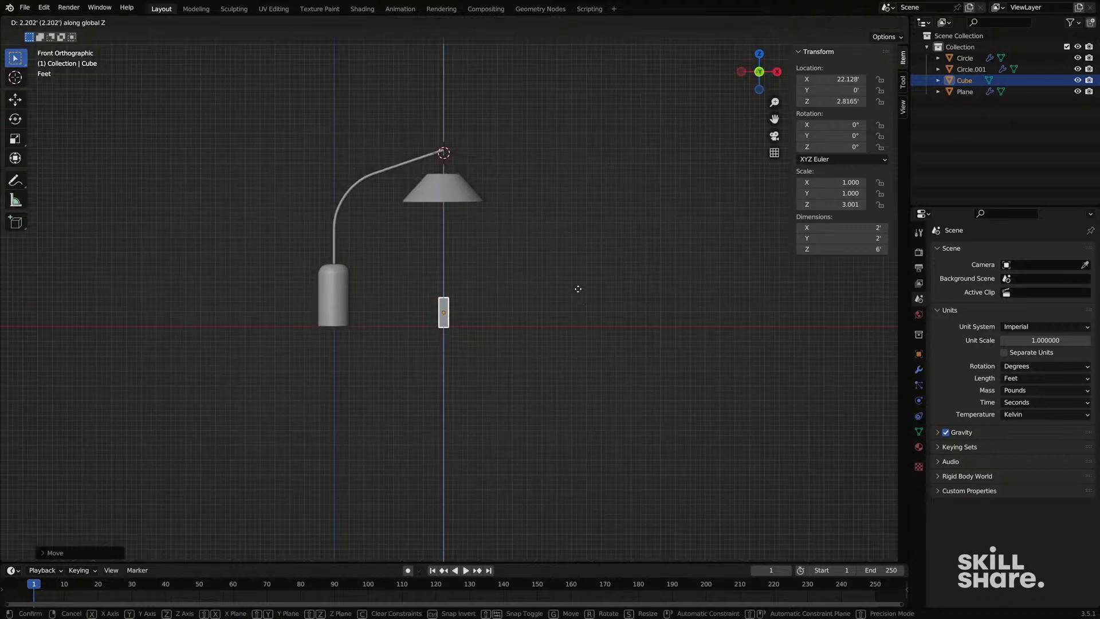
left_click(480, 269)
middle_click_drag(481, 268, 505, 260, "shift")
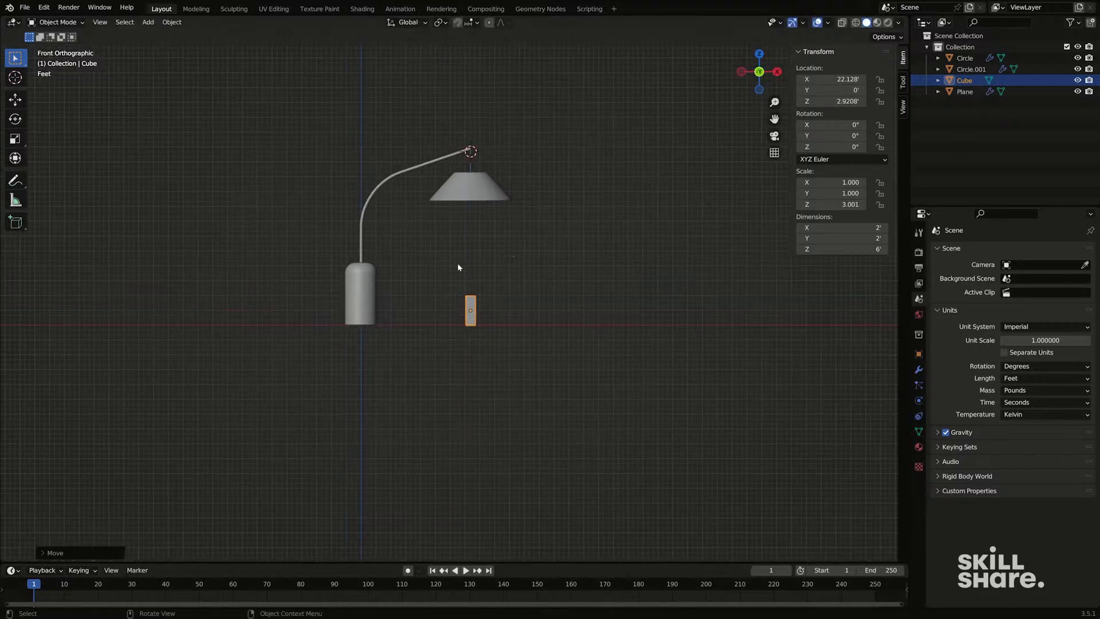
Step: Select the base, arm and lampshade, and try scaling them together about their median point
left_click(368, 301)
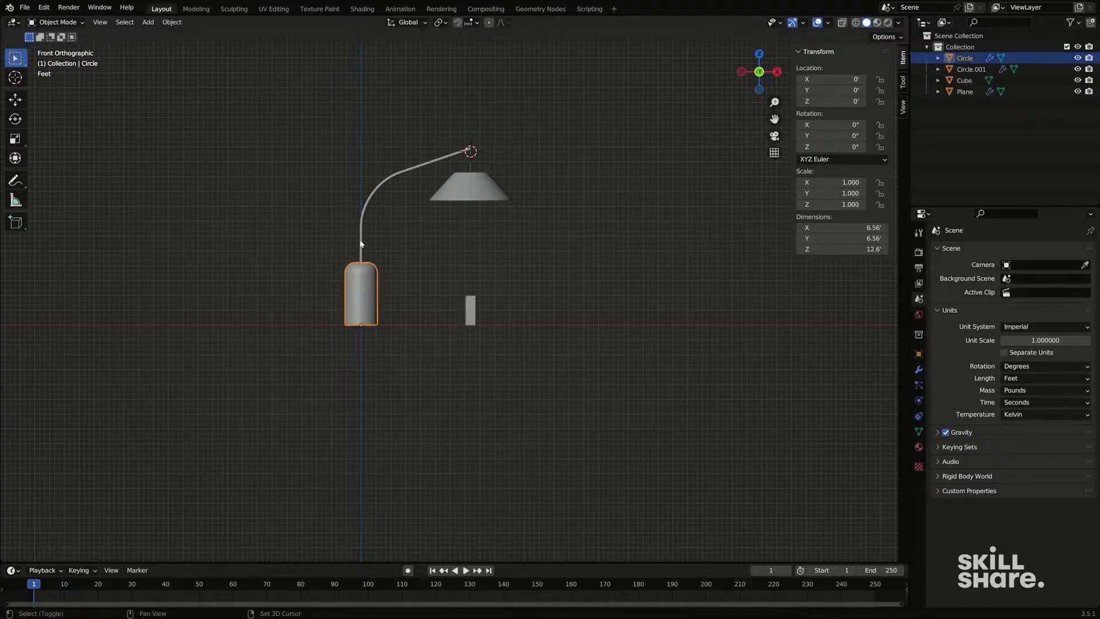
left_click(360, 243, "shift")
left_click(472, 197, "shift")
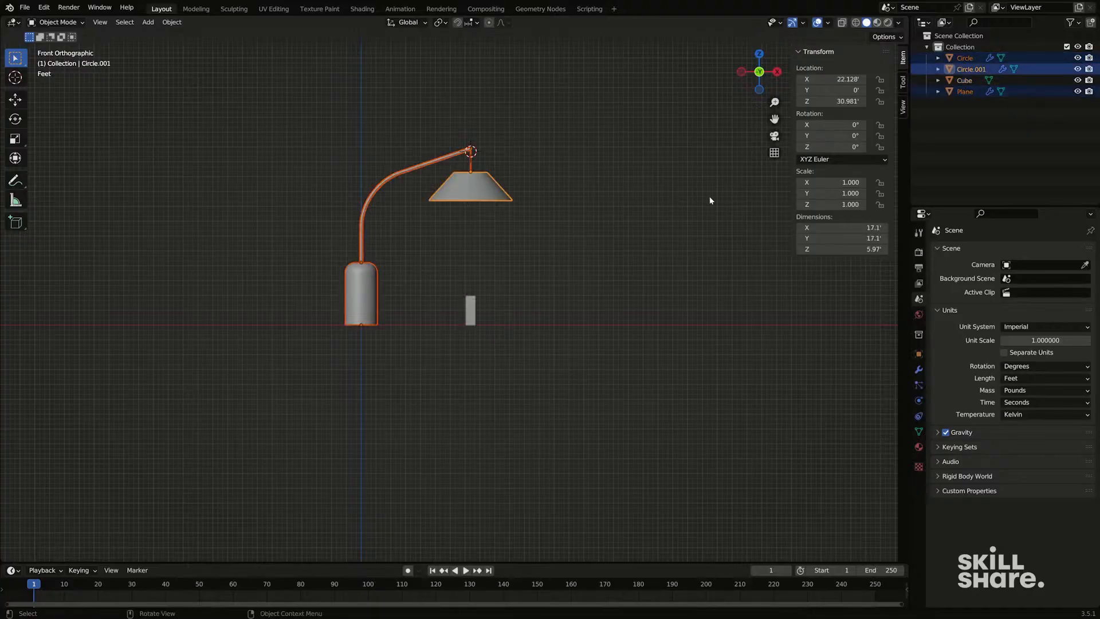
key("s")
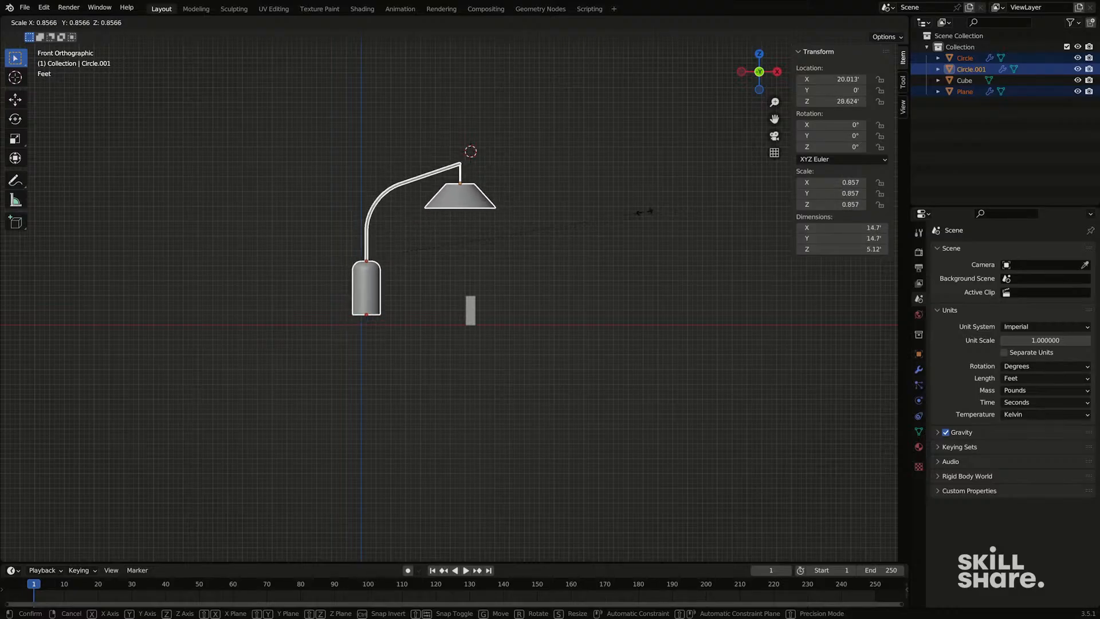
key("Escape")
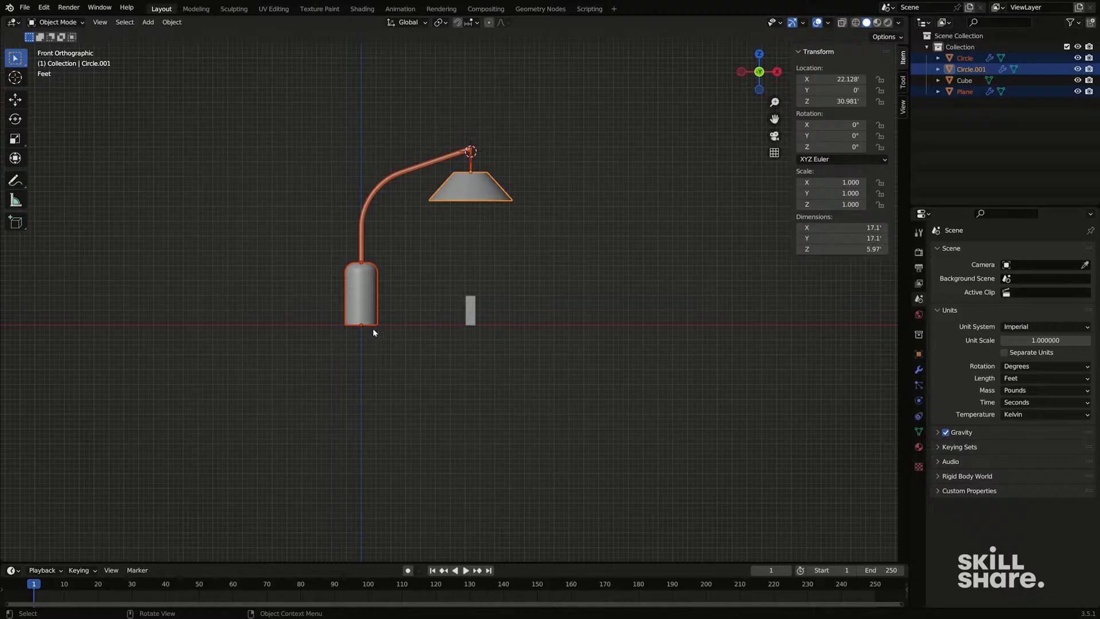
Step: Place the 3D cursor at the base's bottom centre and reselect the base, arm and lampshade together
scroll(373, 324, "up", 4)
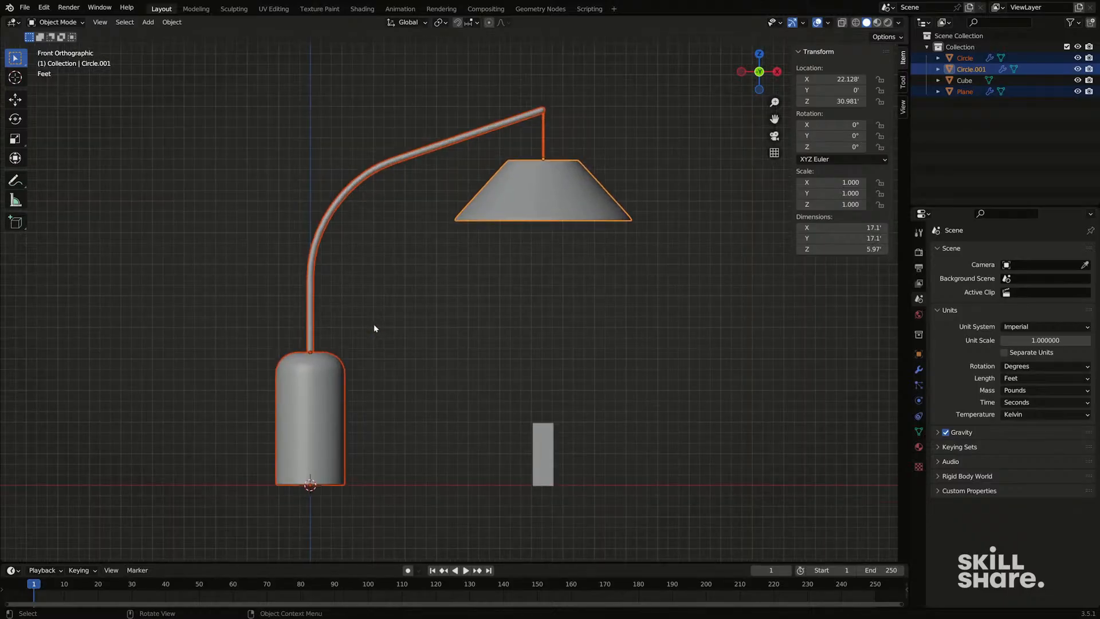
middle_click_drag(373, 324, 310, 354)
left_click(349, 357)
left_click(358, 298, "shift")
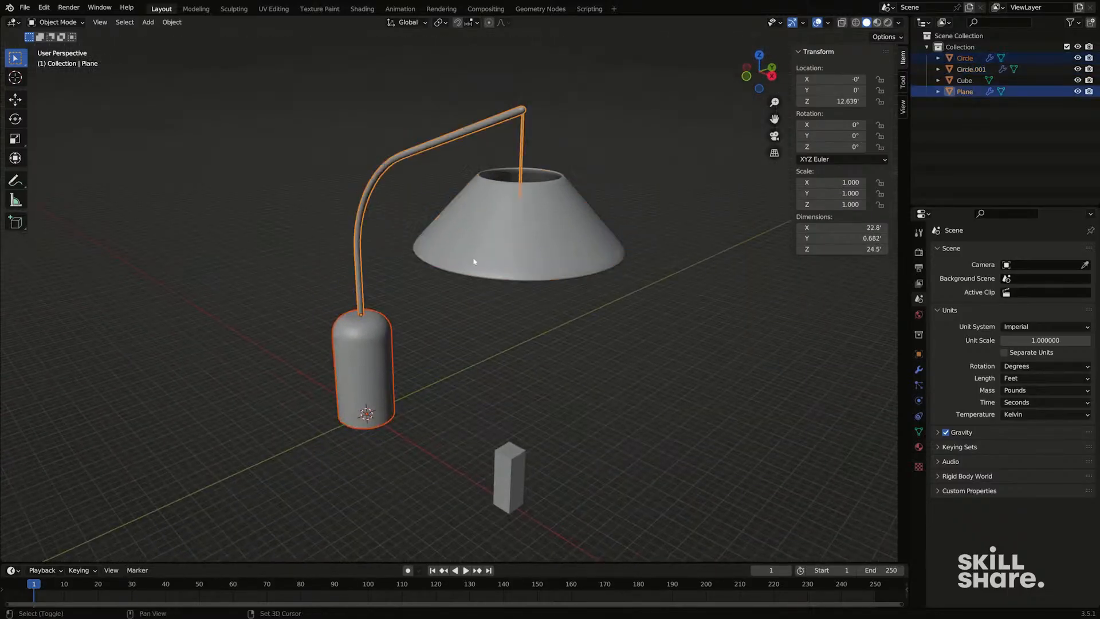
left_click(475, 255, "shift")
middle_click_drag(524, 191, 624, 209)
key("s")
key("Escape")
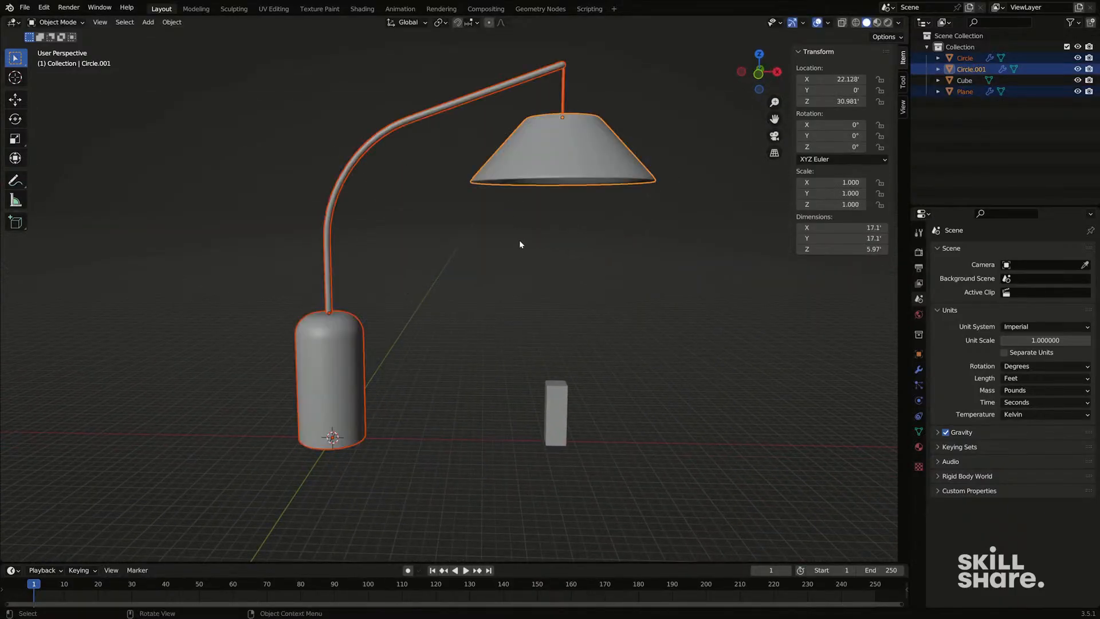
Step: Set the pivot point to 3D Cursor and scale the whole lamp down to about 0.156
key("period")
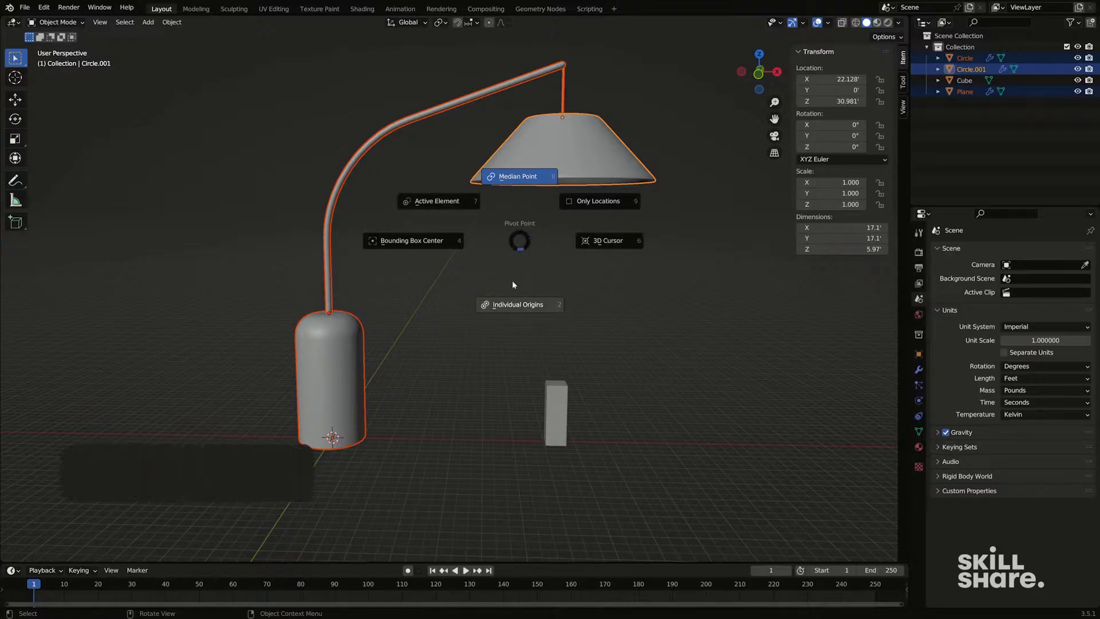
left_click(571, 255)
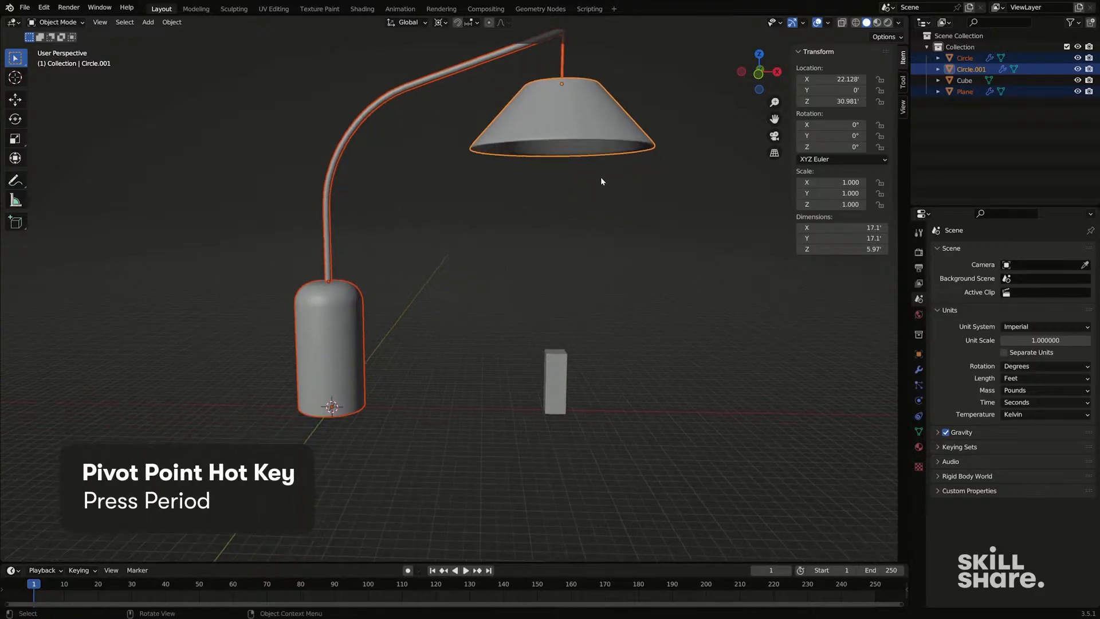
key("s")
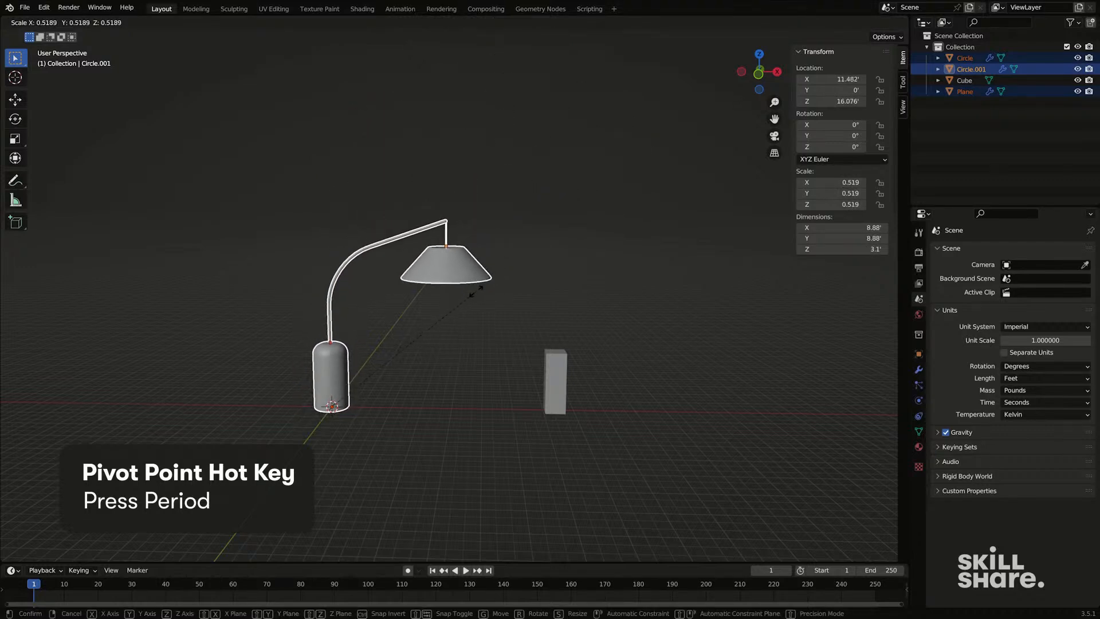
left_click(375, 372)
Step: In front view, scale the whole lamp up slightly from the 3D cursor, to a scale of about 0.166
key("KP_1")
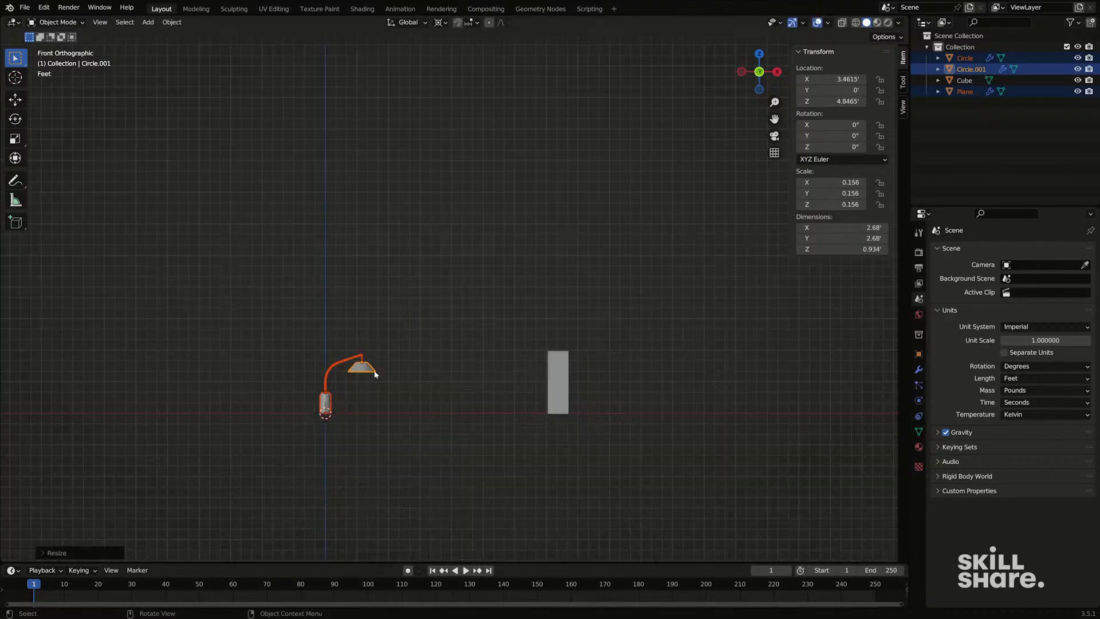
key("s")
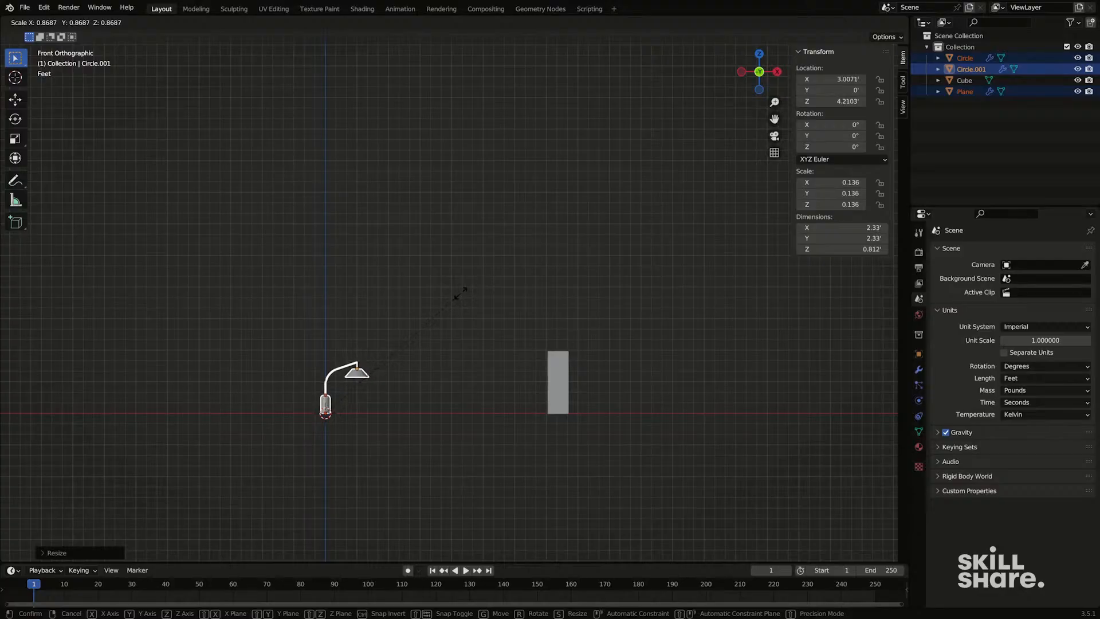
left_click(504, 289)
Step: Apply the scale of the selected base, arm and lampshade
middle_click_drag(345, 339, 594, 293, "shift")
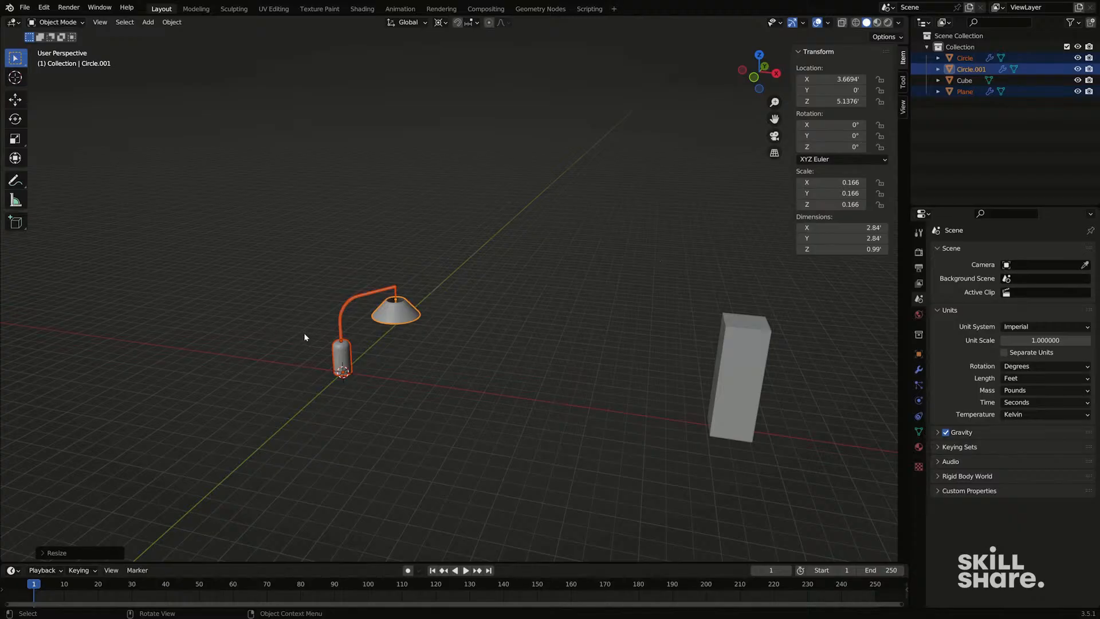
middle_click_drag(304, 337, 432, 335)
key("ctrl+a")
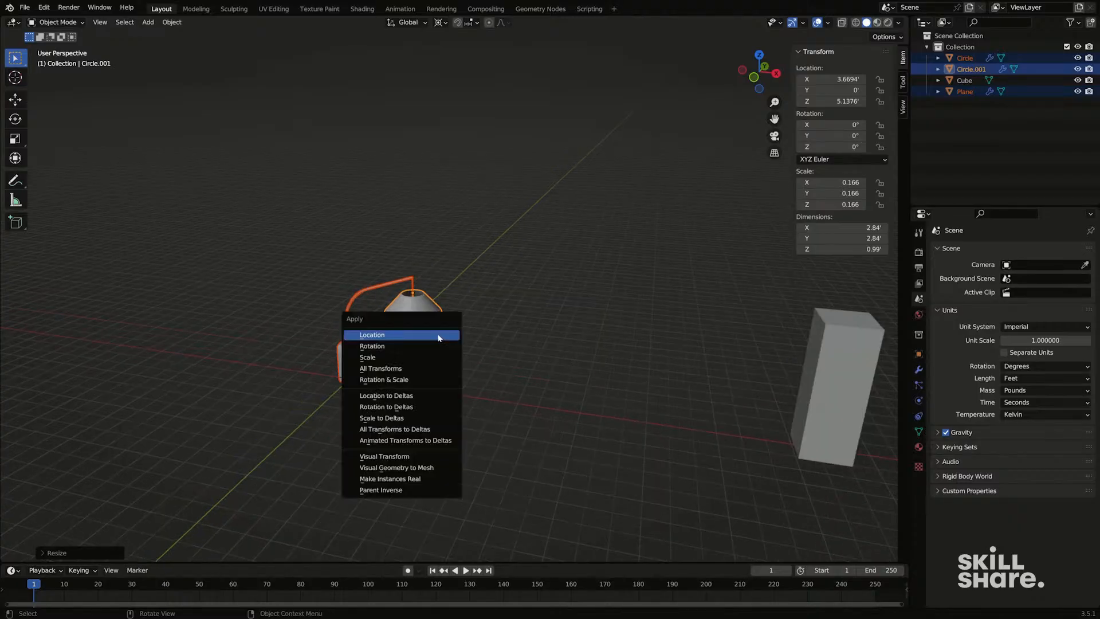
left_click(429, 356)
Step: In Edit Mode, select all of the arm's vertices and shrink their skin radius to a mean of about 0.013
left_click(353, 281)
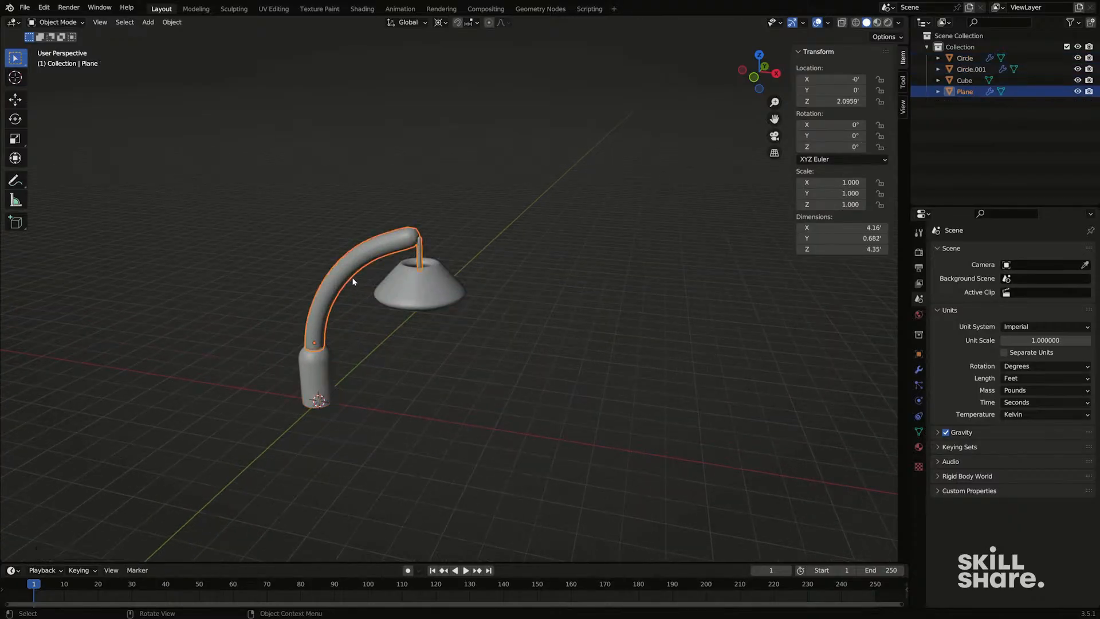
middle_click_drag(353, 280, 390, 286)
key("Tab")
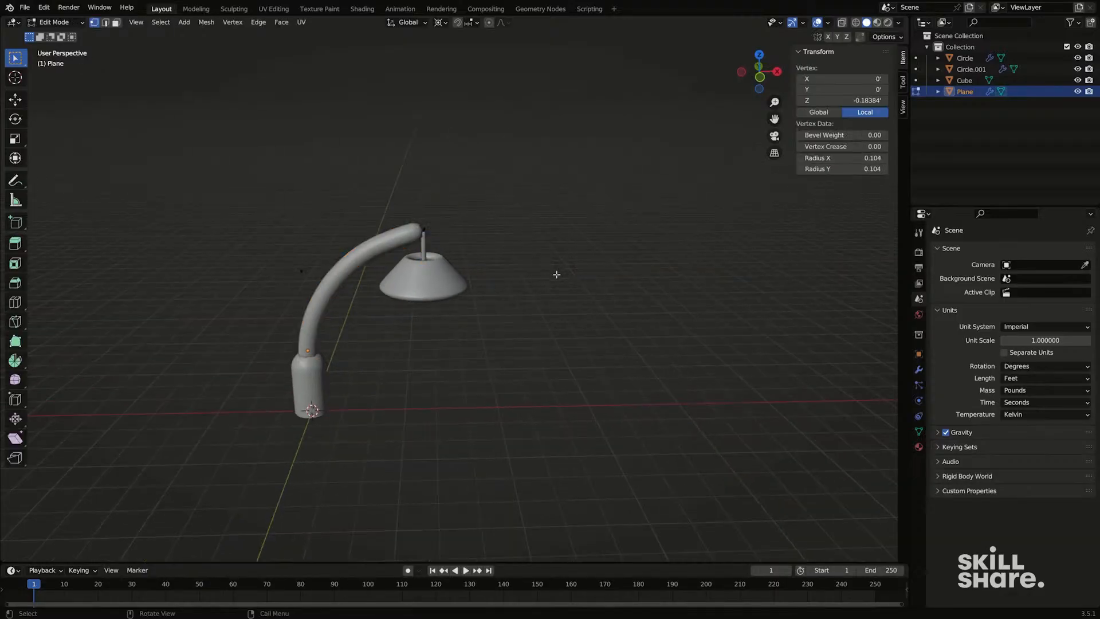
key("a")
key("s")
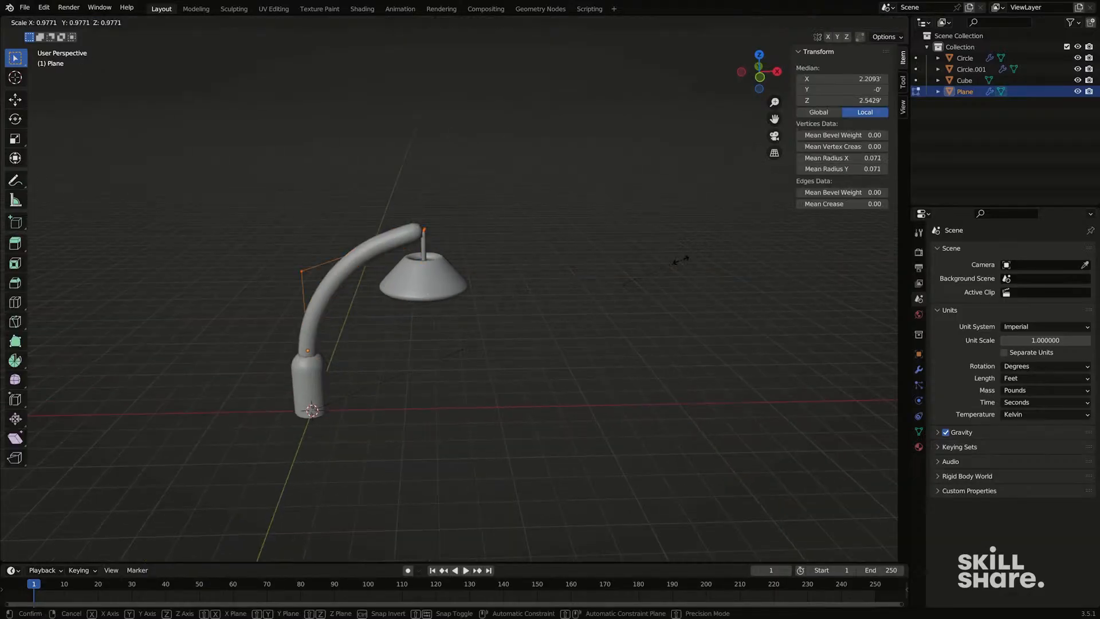
left_click(325, 341)
Step: Reduce the arm's Bevel modifier amount, trying 0.5' and settling on about 1.105' for a smooth bend
left_click(918, 369)
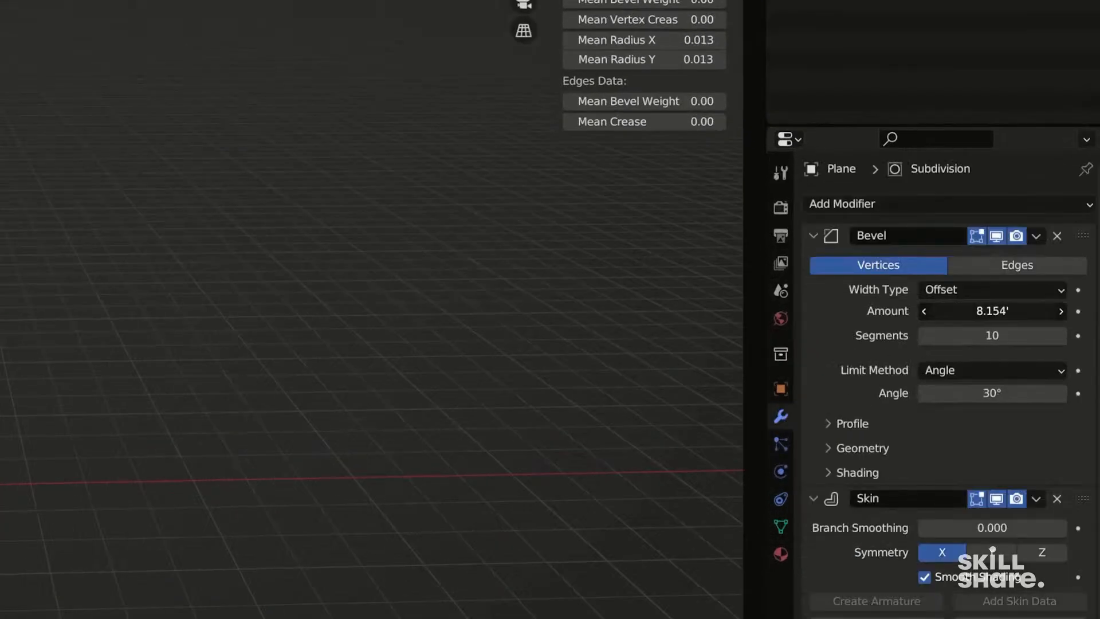
mouse_move(991, 311)
left_mouse_down()
mouse_move(969, 311)
mouse_move(981, 311)
left_mouse_up()
left_click_drag(992, 311, 978, 311)
left_click_drag(978, 311, 973, 311)
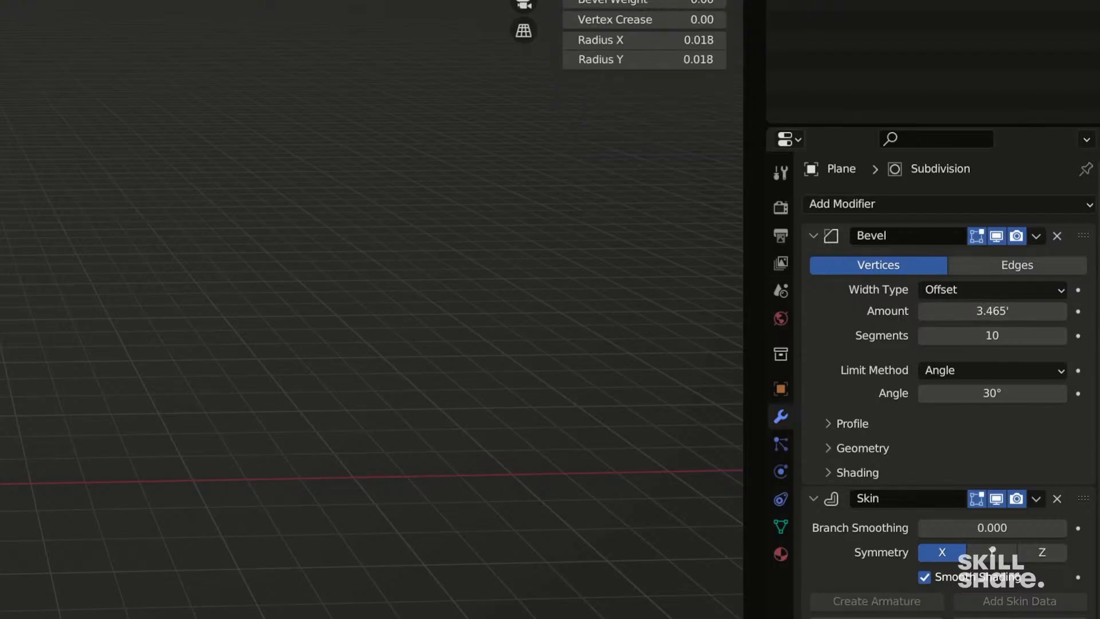
left_click(1057, 311)
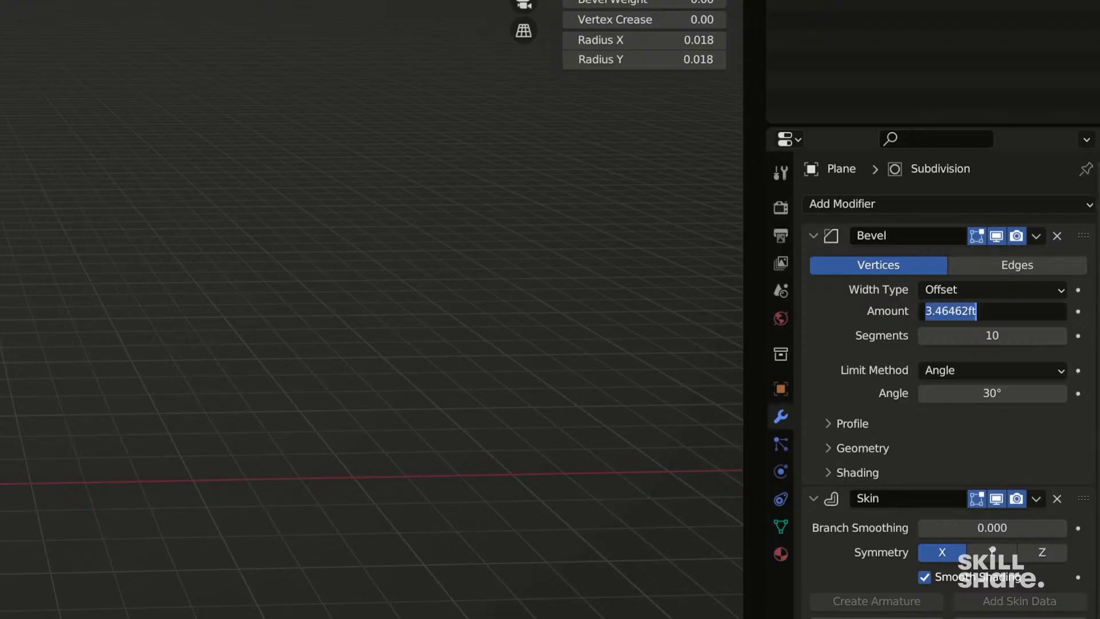
type("0.5")
key("Return")
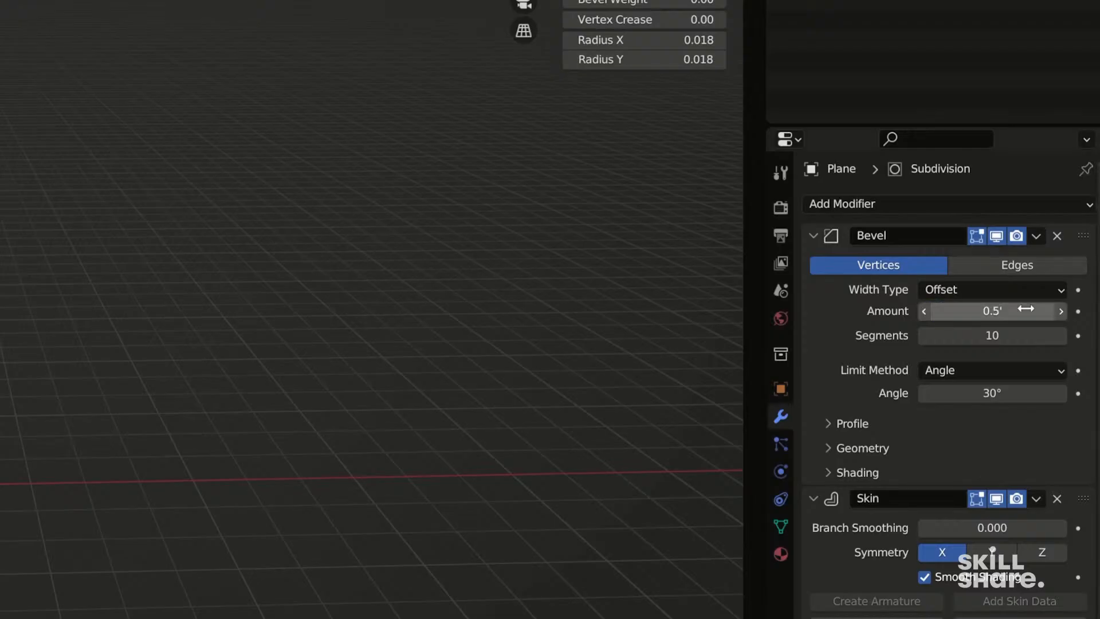
left_click_drag(1025, 309, 1028, 309)
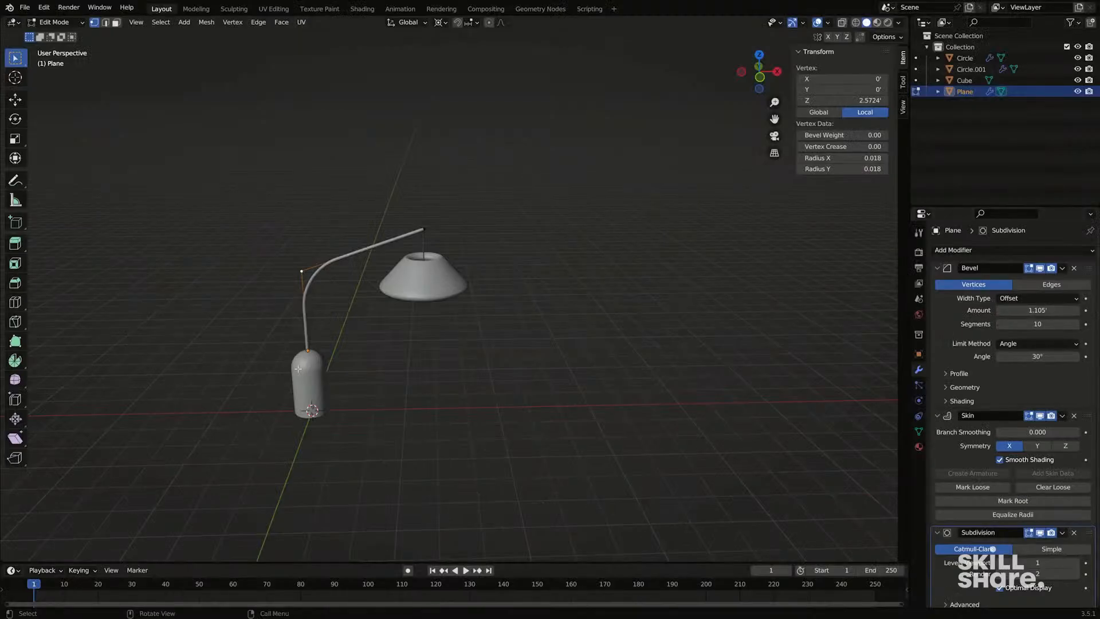
Step: Set the base's Bevel modifier amount to 1" and increase it until the top edge is softly rounded
left_click(320, 378)
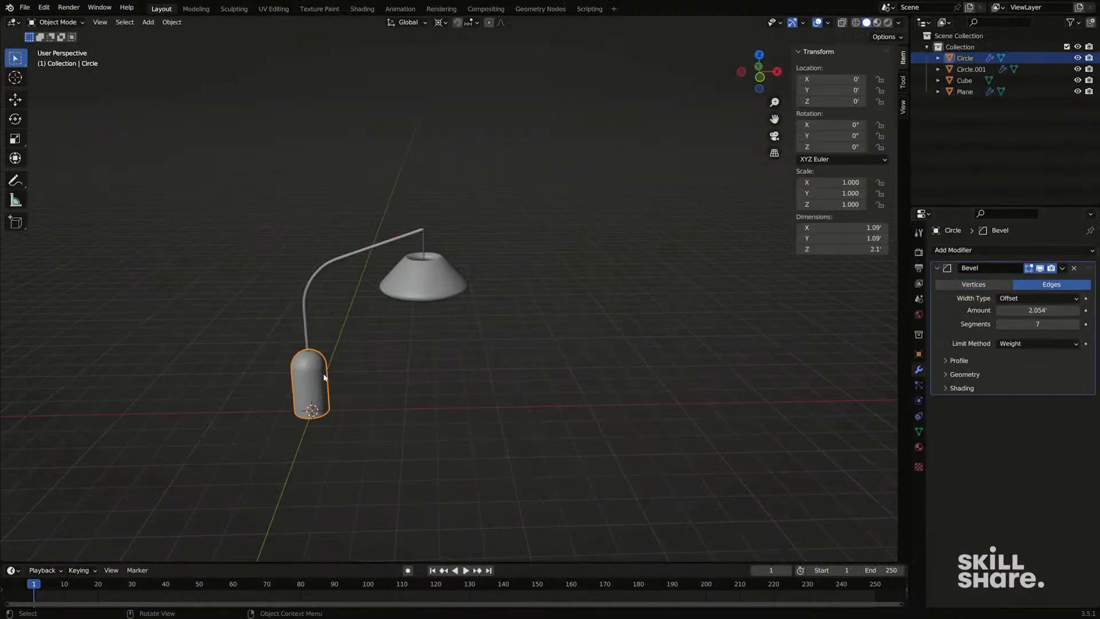
left_click(1038, 309)
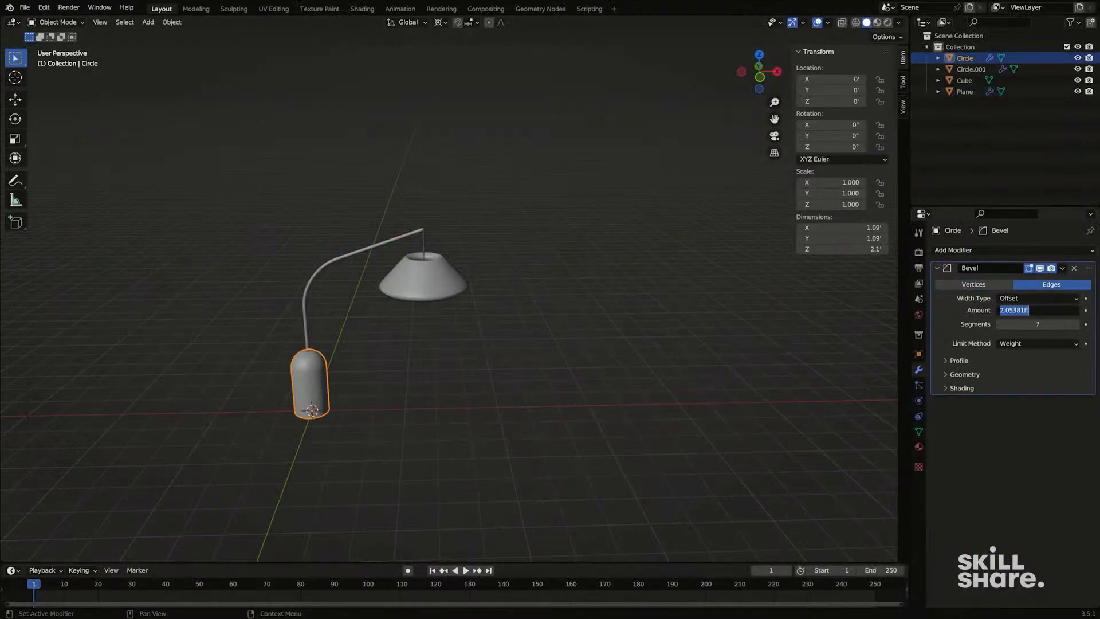
type("1\"")
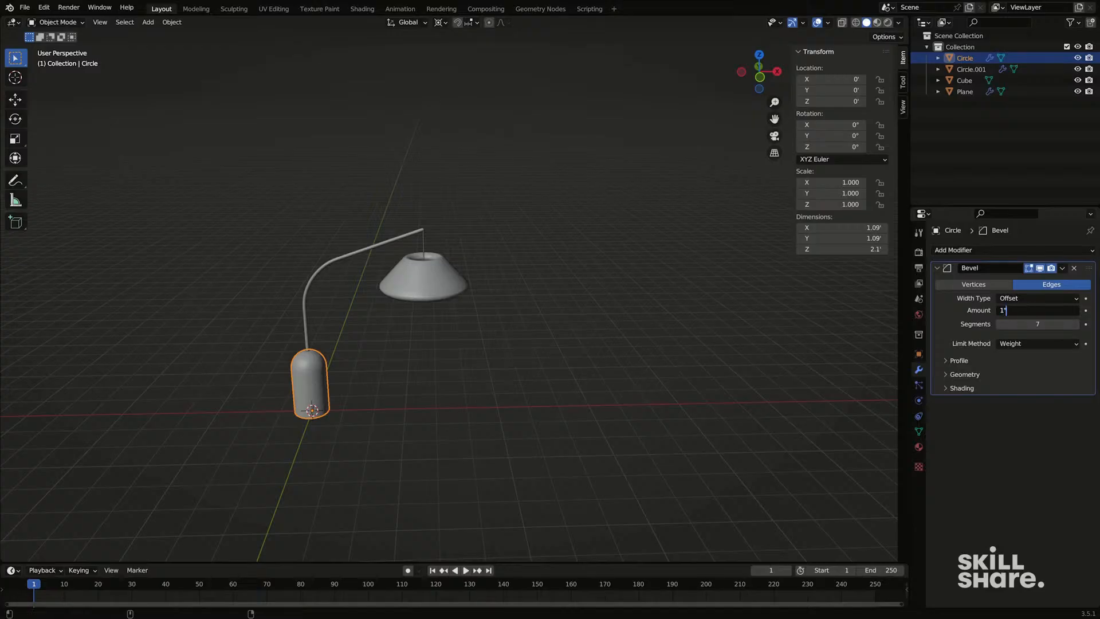
key("Return")
scroll(293, 356, "up", 2)
left_click_drag(1037, 310, 1069, 310)
Step: Thin the lampshade by reducing its Solidify thickness to about 0.068', and check its mesh in Edit Mode
middle_click_drag(587, 249, 535, 293)
left_click(520, 311)
scroll(521, 311, "up", 3)
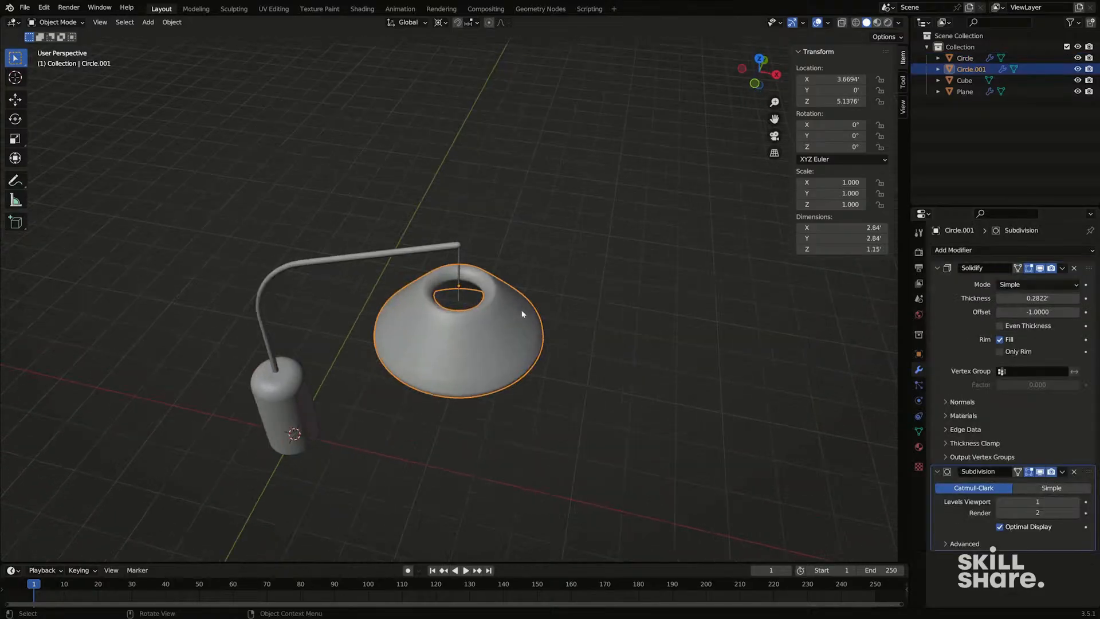
left_click_drag(1017, 298, 996, 298)
middle_click_drag(359, 337, 402, 258, "shift")
key("Tab")
scroll(404, 263, "down", 3)
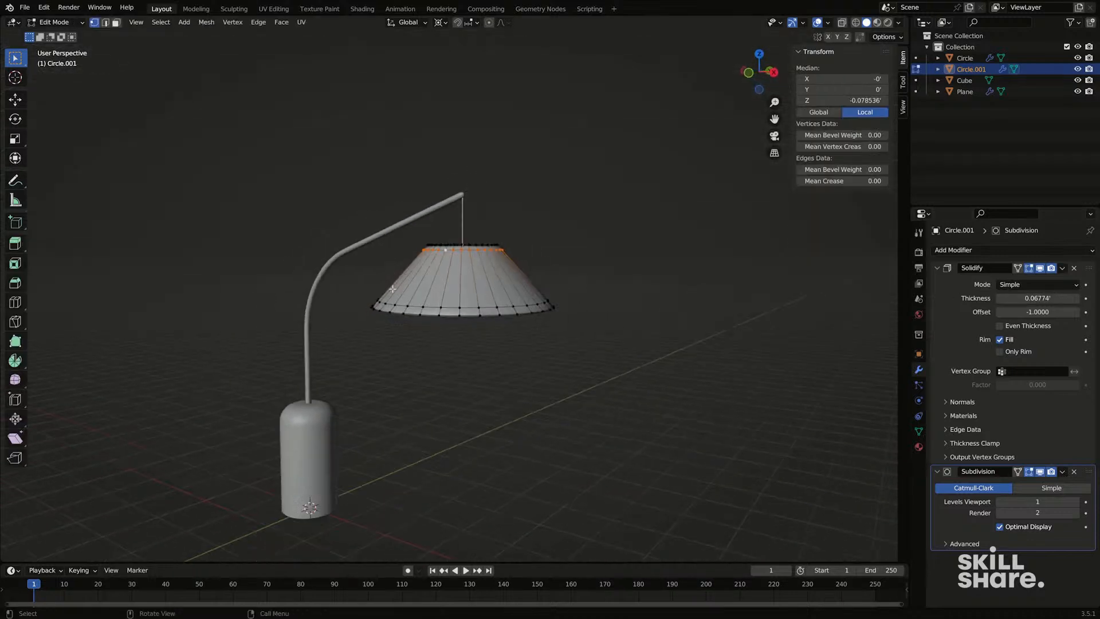
key("Tab")
Step: Move the reference cube along X next to the lamp to compare their sizes, and delete the cube
middle_click_drag(412, 313, 335, 253, "shift")
middle_click_drag(334, 253, 685, 284)
left_click(738, 285)
key("g")
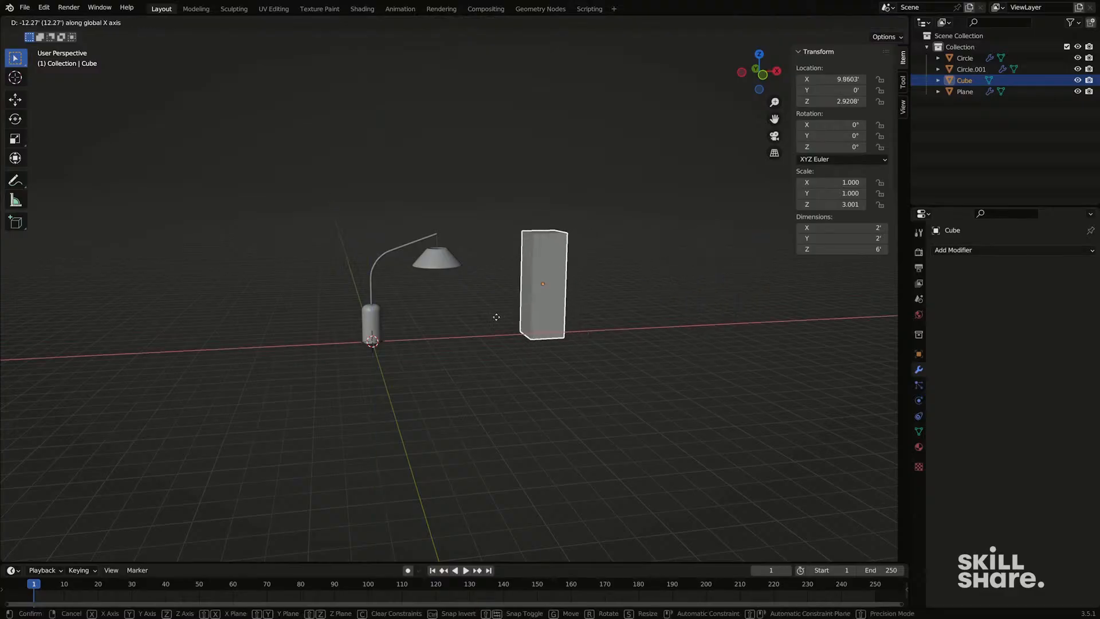
left_click(555, 323)
key("Delete")
middle_click_drag(449, 313, 366, 292)
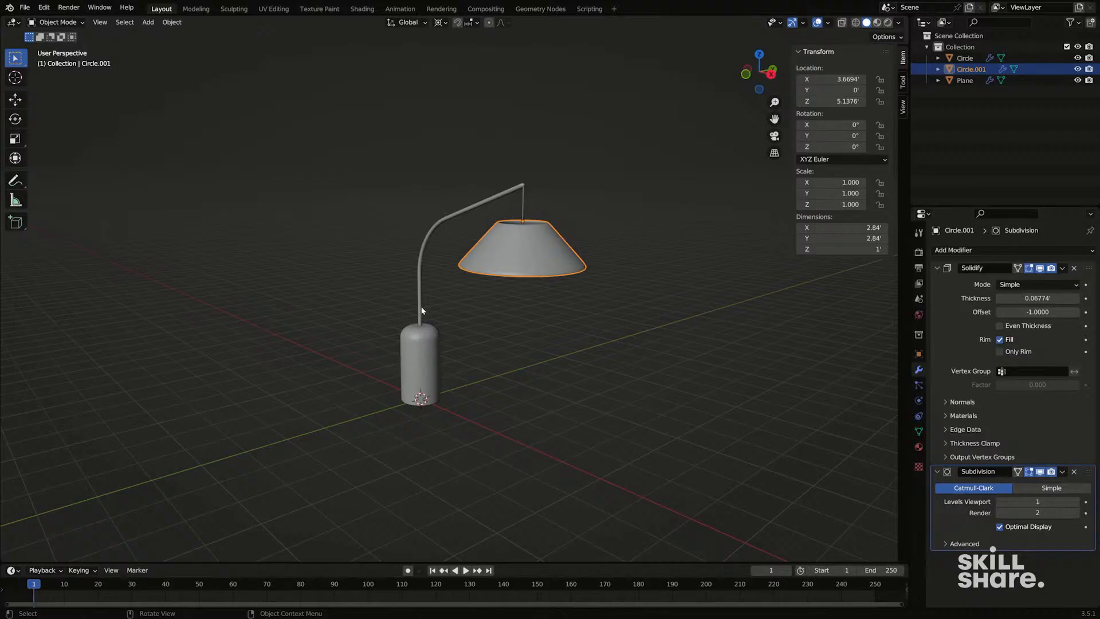
middle_click_drag(420, 313, 439, 324)
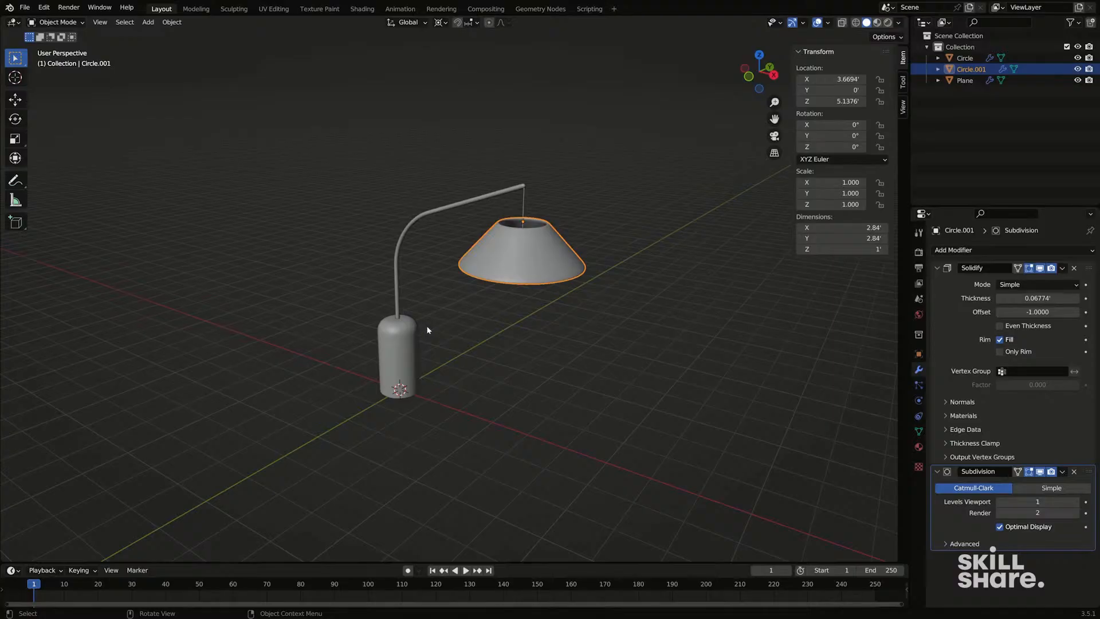
Step: Rename the lamp's cylindrical bottom object to "base"
left_click(408, 343)
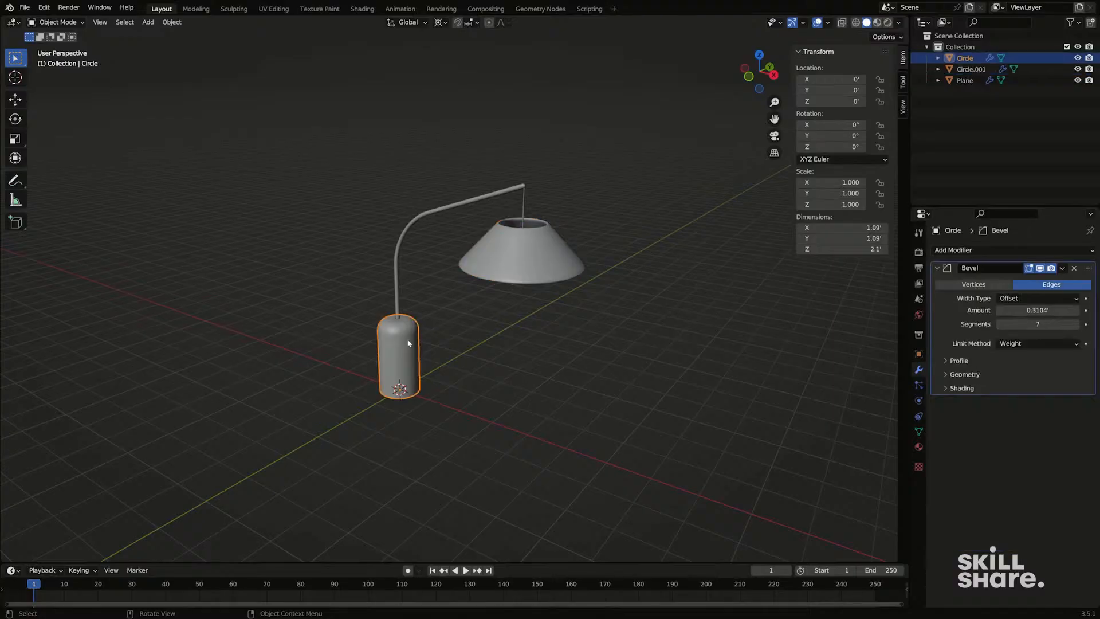
key("F2")
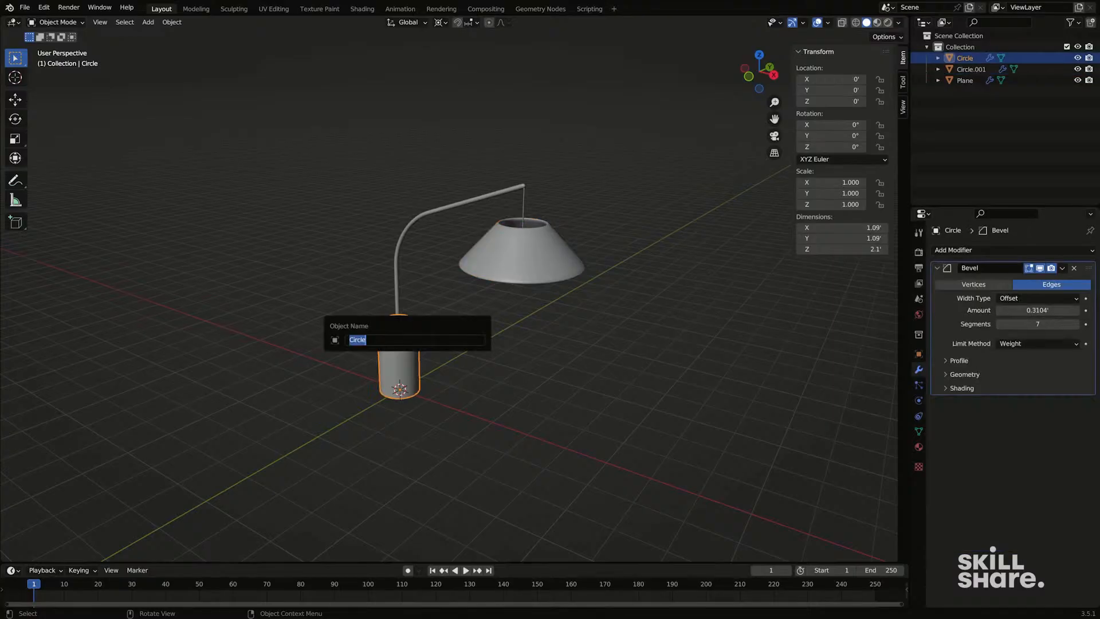
type("base")
key("Return")
Step: Rename the lamp's curved pole object to "arm"
left_click(399, 303)
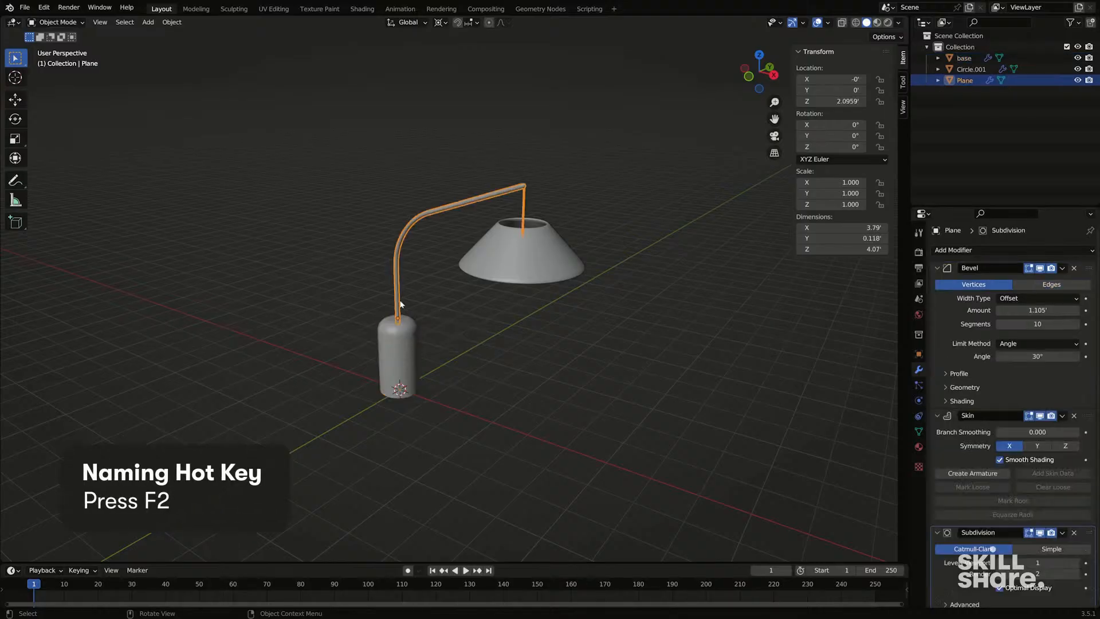
key("F2")
type("arm")
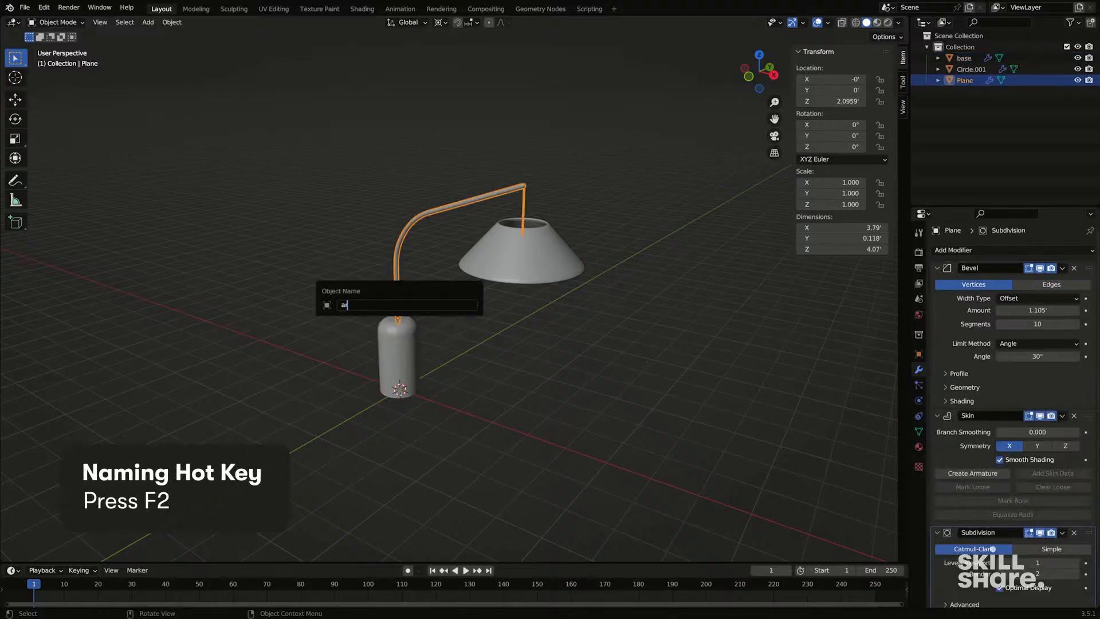
key("Return")
Step: Rename the conical lampshade object to "shade"
left_click(559, 262)
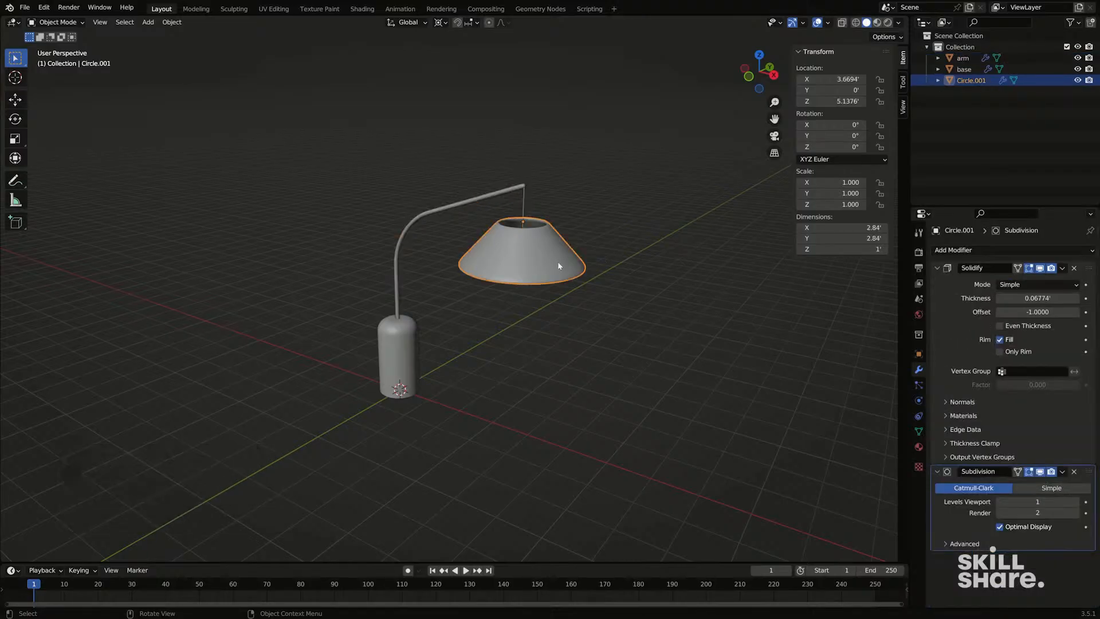
double_click(970, 80)
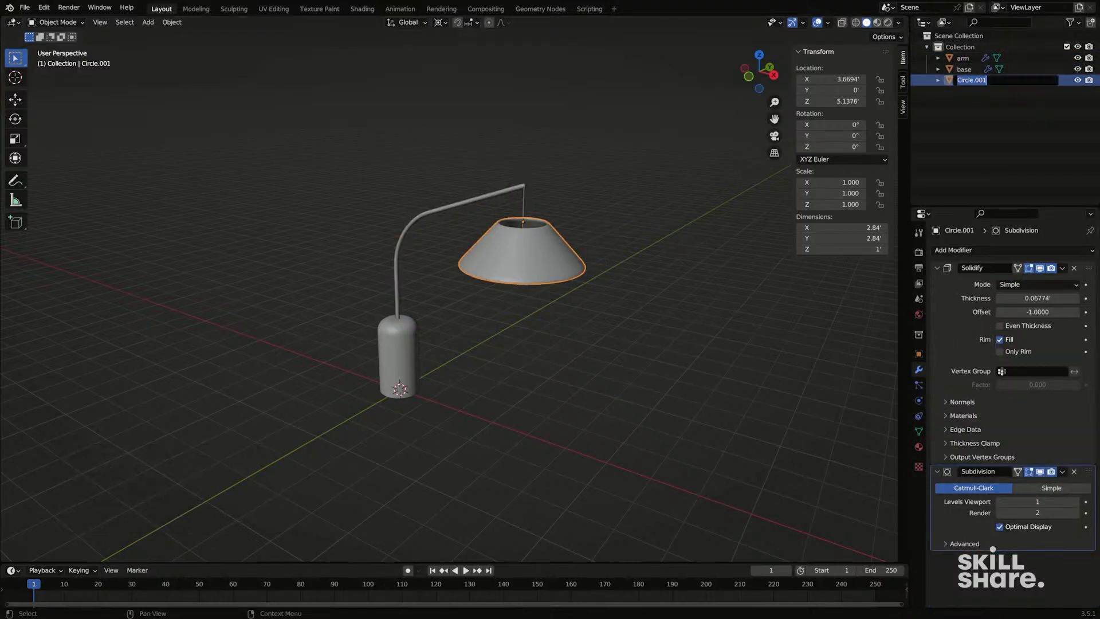
type("shade")
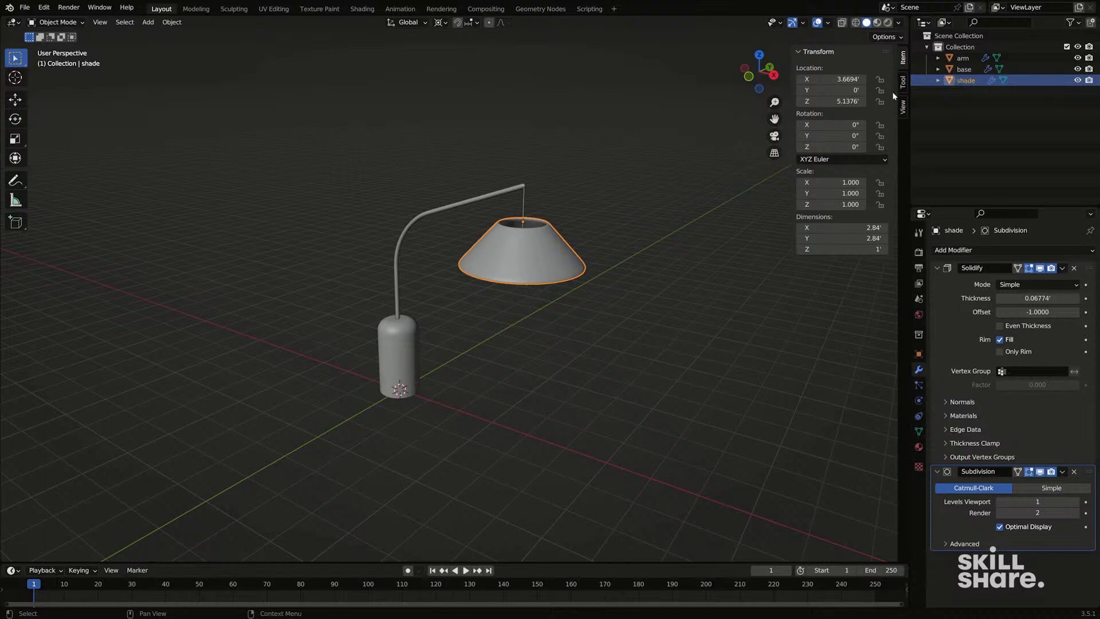
key("Return")
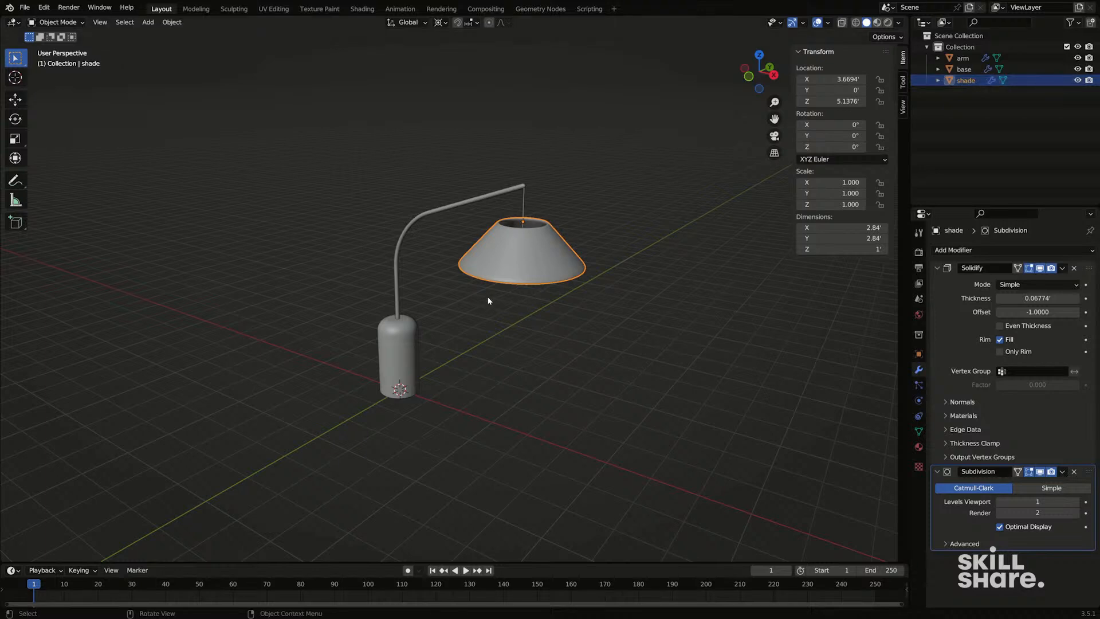
Step: Parent the shade and arm to the base using the Object parenting option, and leave only the base selected
left_click(524, 209, "shift")
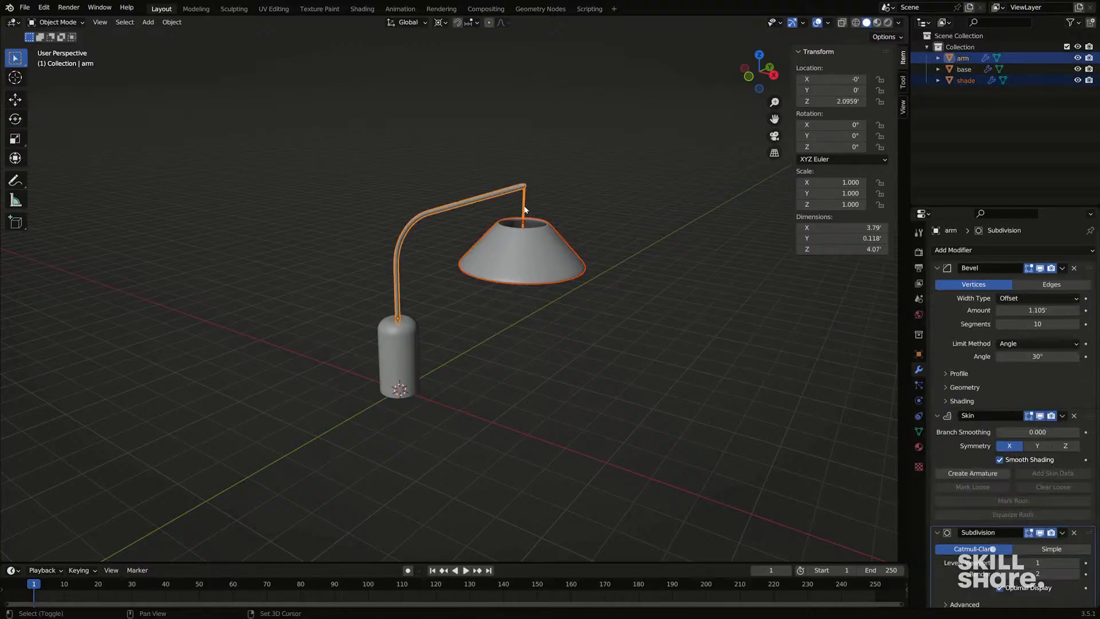
left_click(389, 339, "shift")
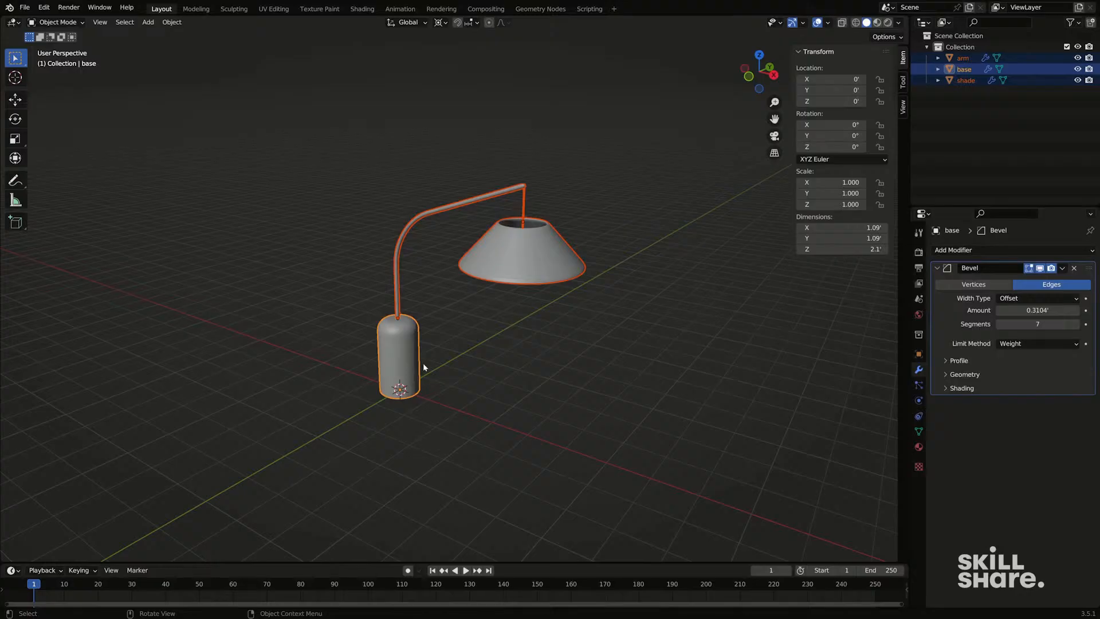
key("ctrl+p")
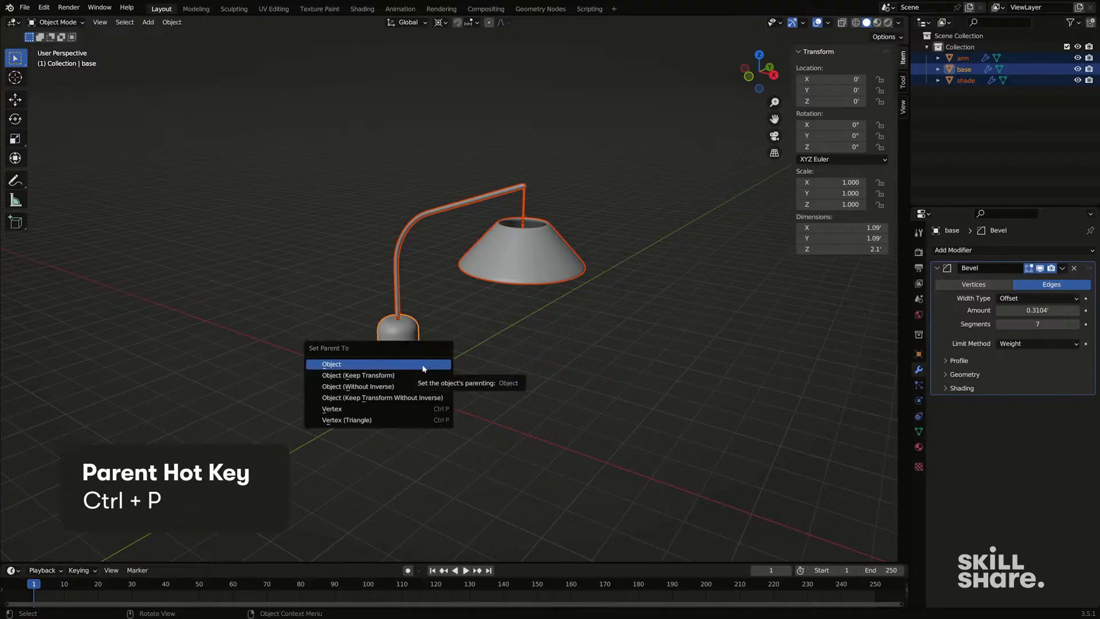
left_click(424, 364)
left_click(420, 375)
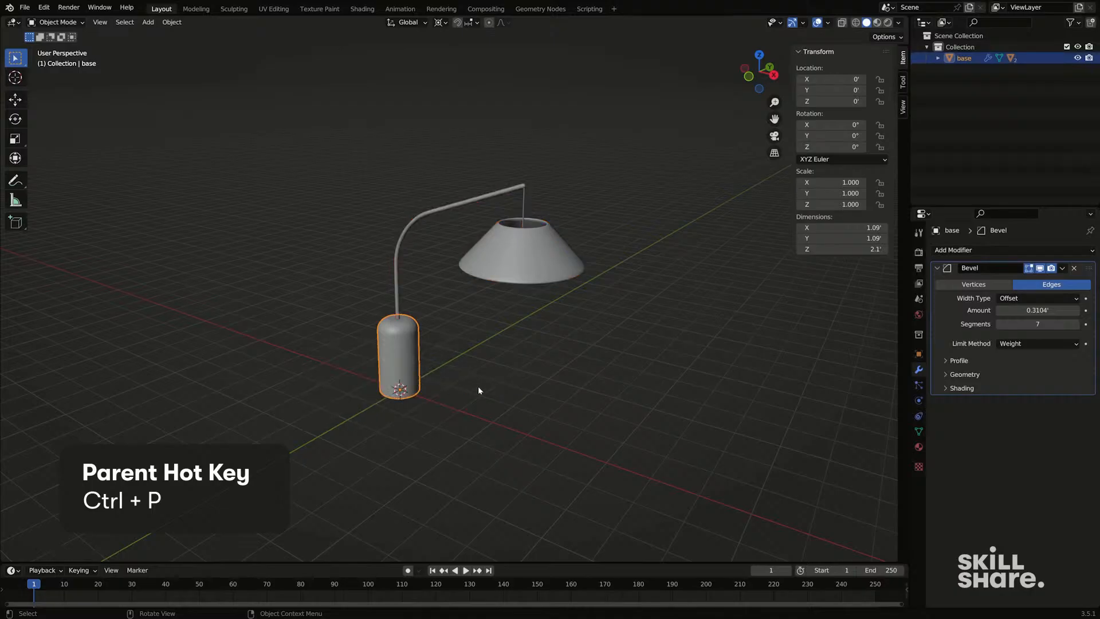
Step: Try moving and rotating the base to test that the arm and shade follow it, and cancel both transforms
key("g")
right_click(490, 376)
key("r")
key("z")
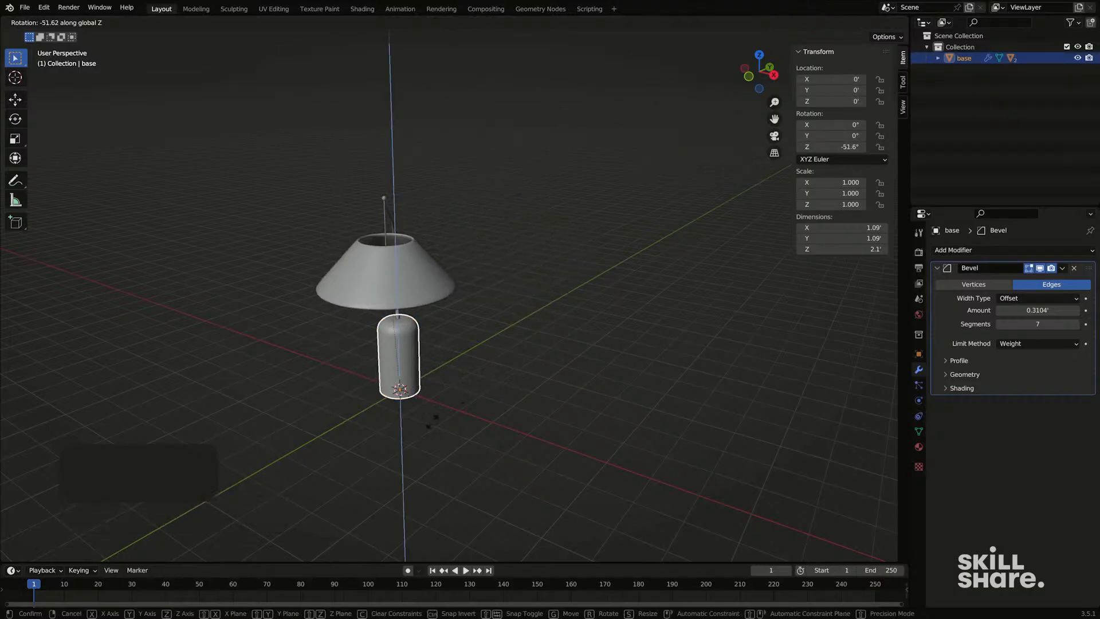
key("r")
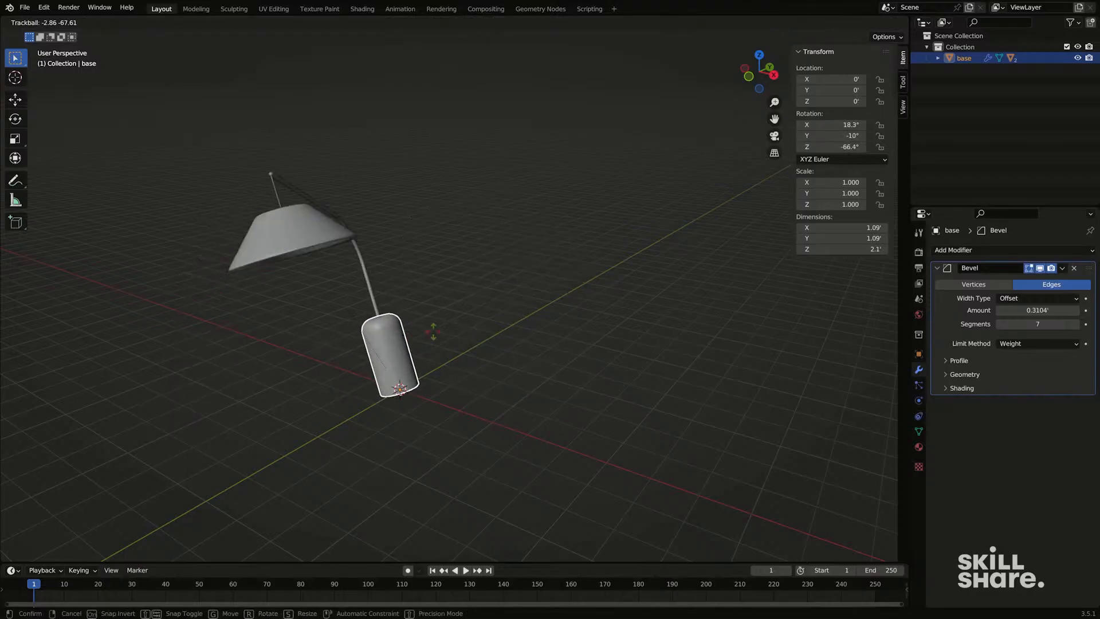
right_click(433, 333)
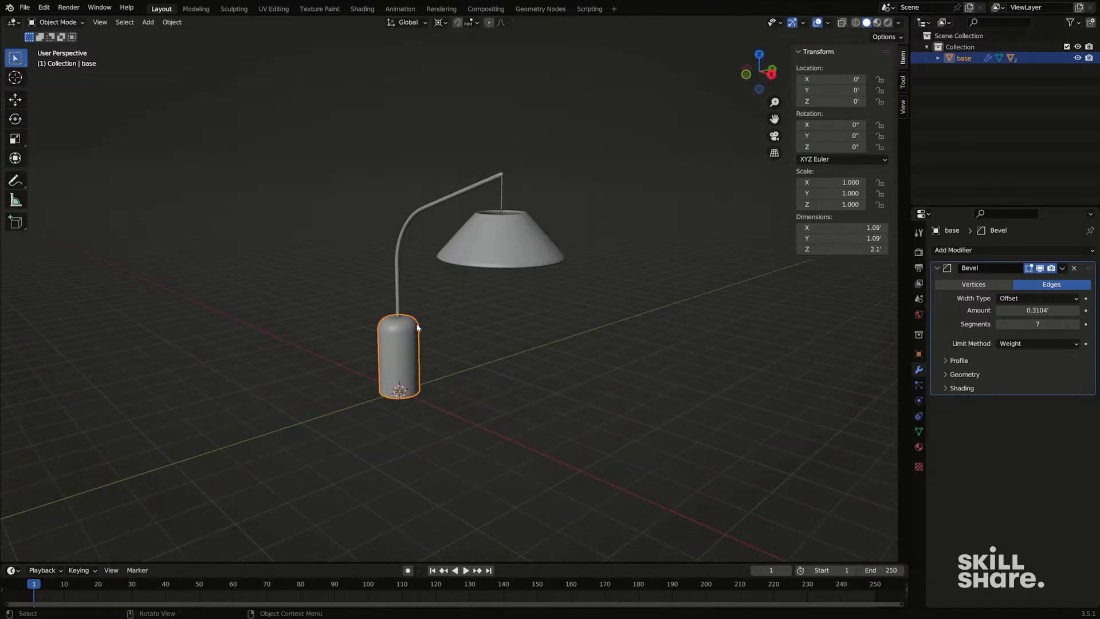
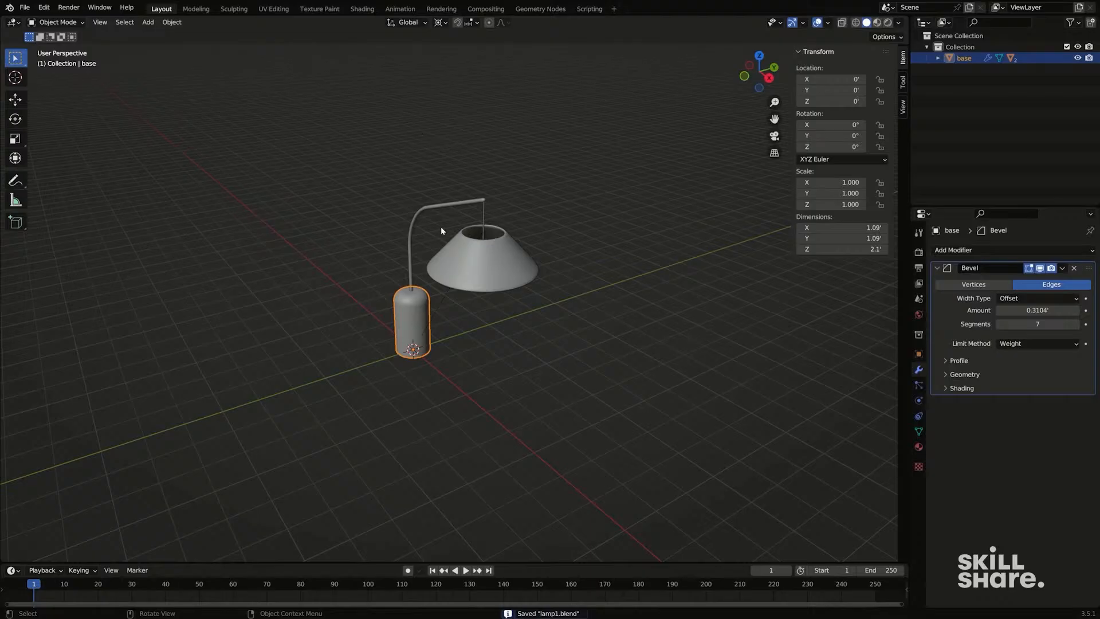
Step: Save the scene under the new file name lampandchair.blend
left_click(20, 8)
left_click(51, 93)
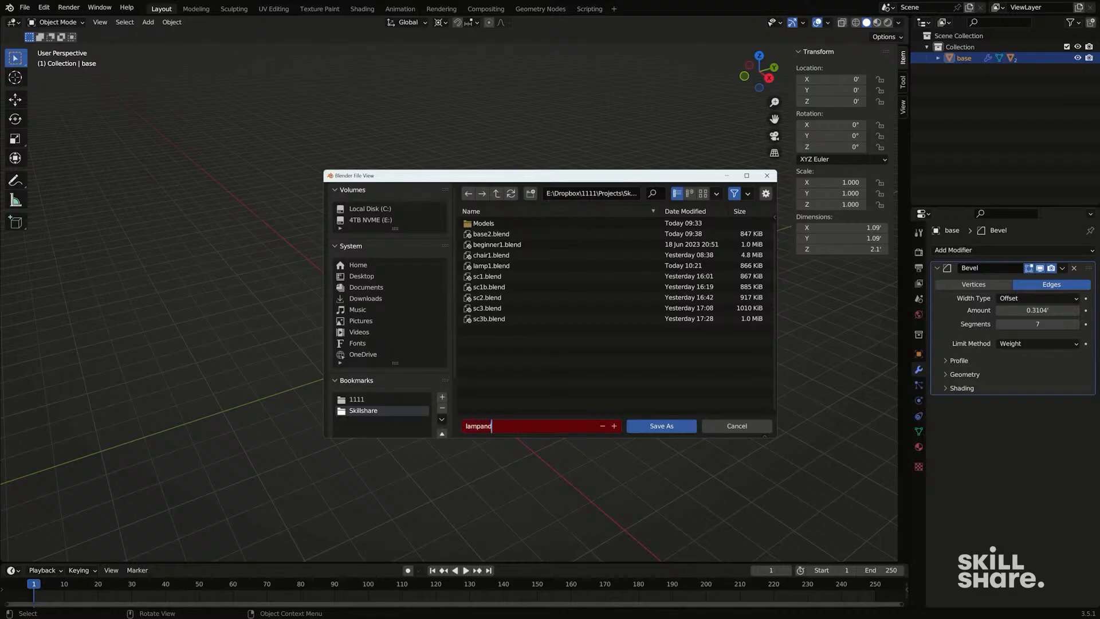
left_click(661, 425)
Step: Move all the lamp objects into a new collection named "Lamp"
middle_click_drag(314, 311, 330, 311)
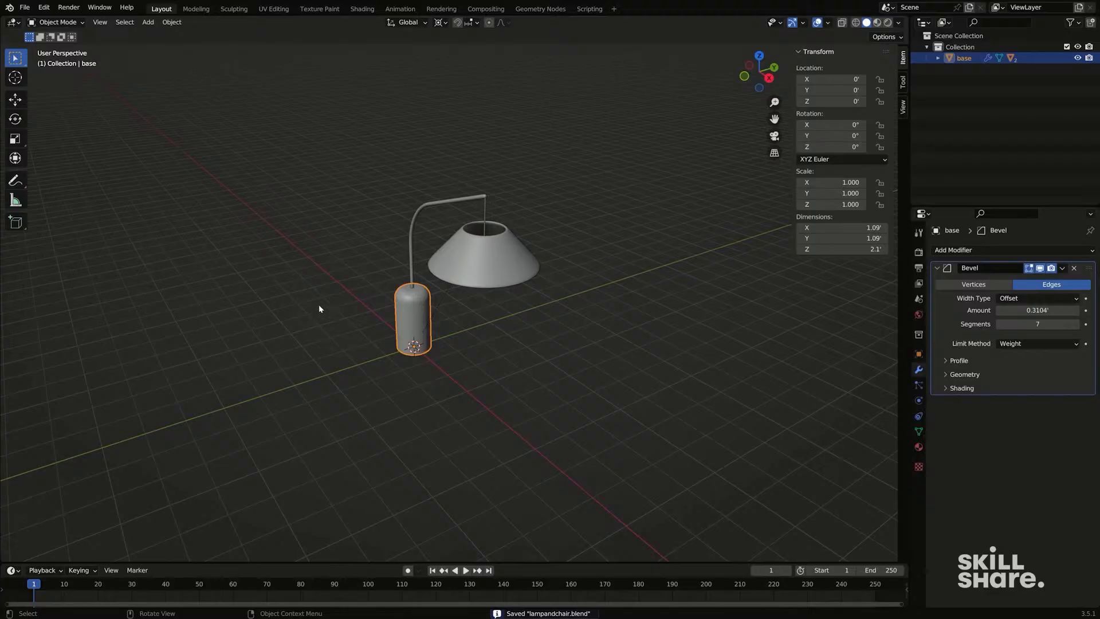
middle_click_drag(395, 301, 401, 301)
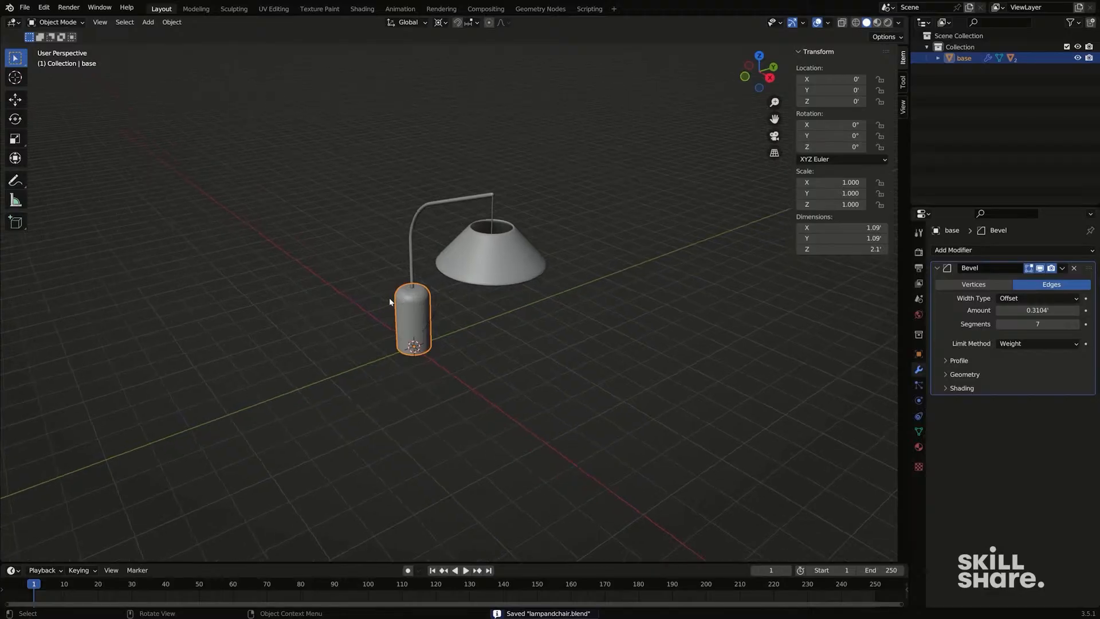
key("a")
key("m")
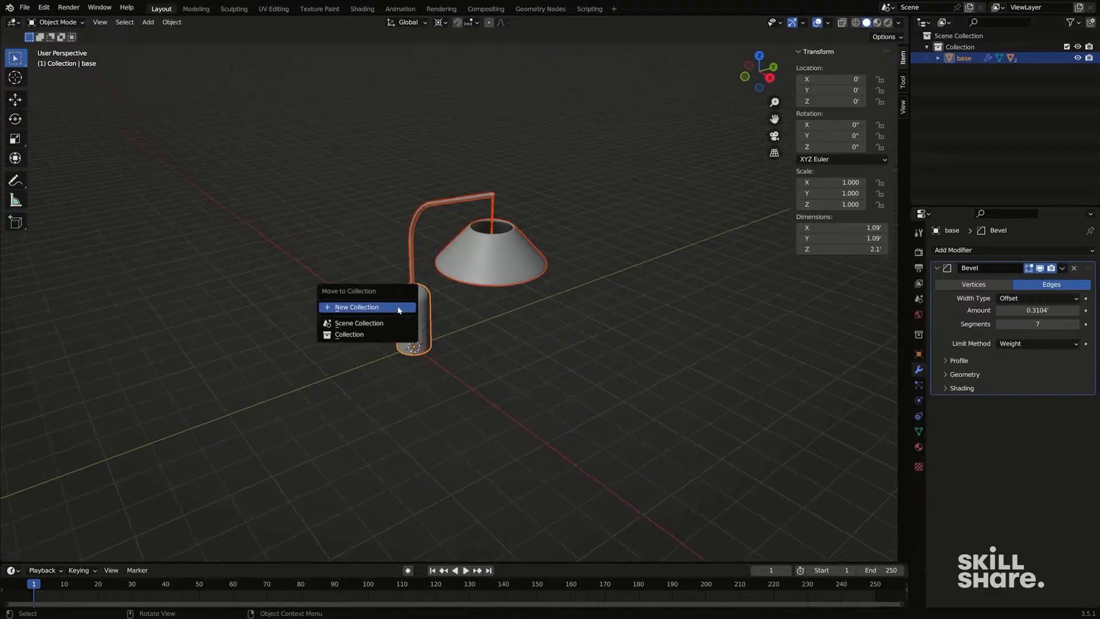
left_click(399, 309)
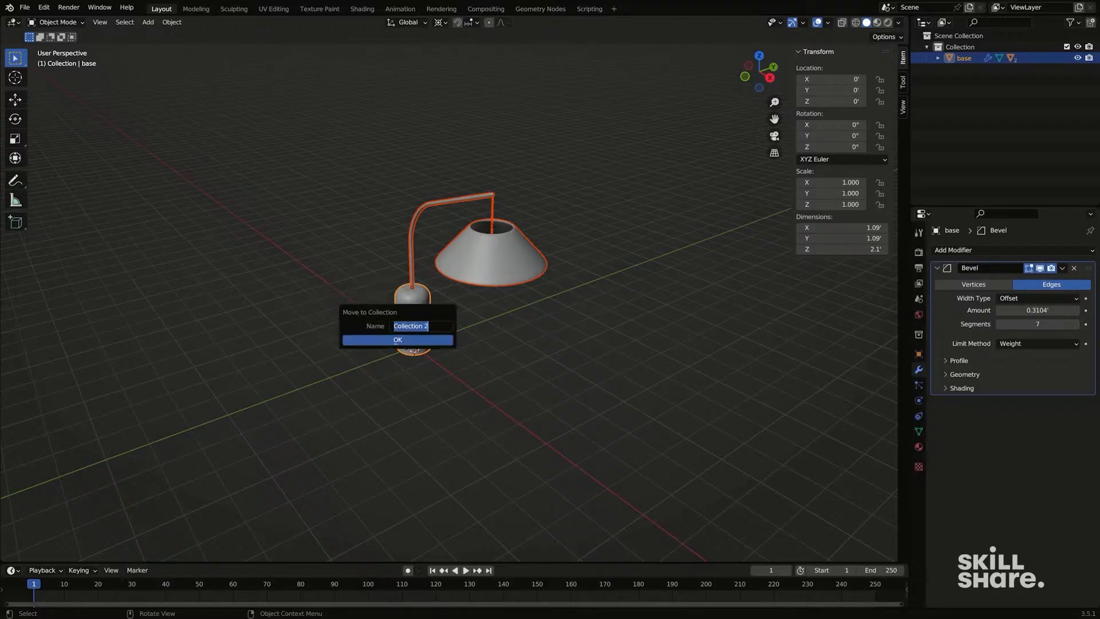
type("Lamp")
left_click(393, 339)
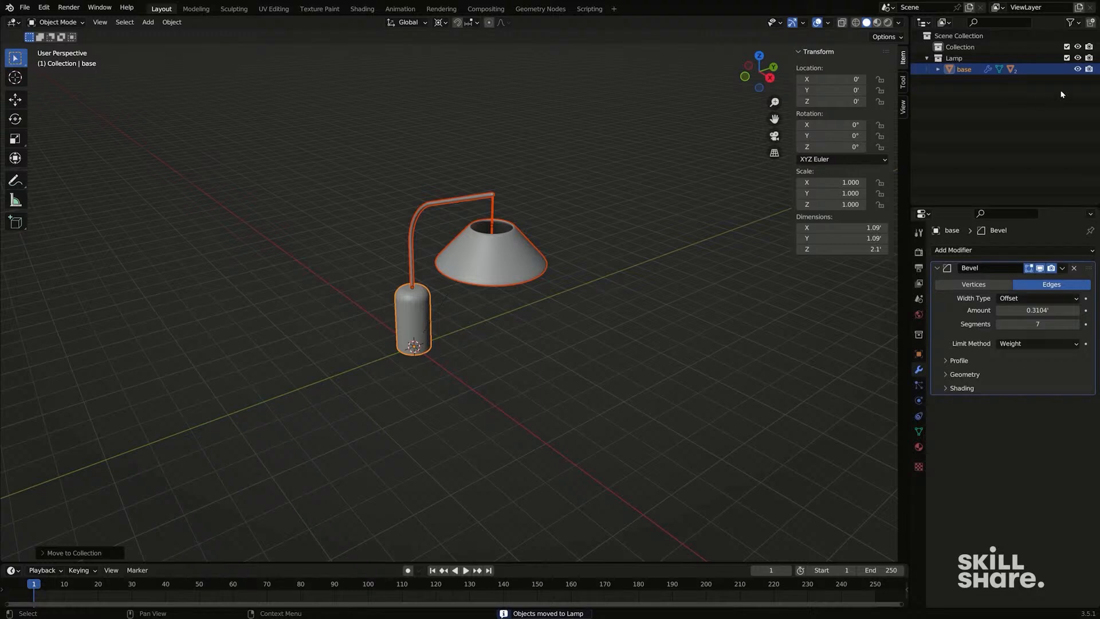
Step: Exclude the Lamp collection from the view layer and undo the exclusion
left_click(1067, 58)
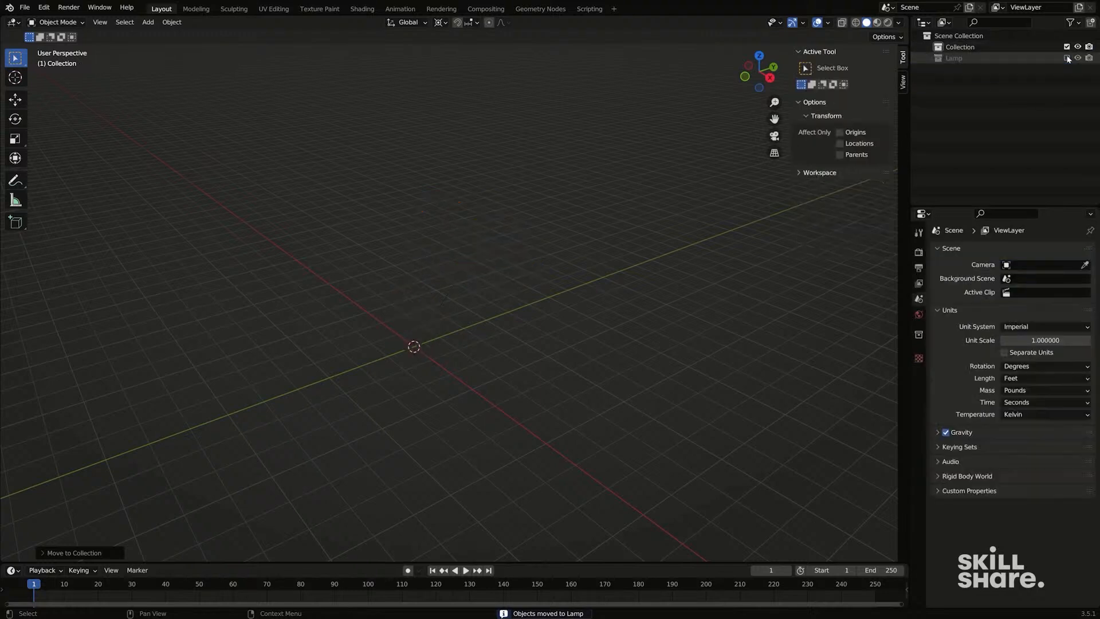
key("ctrl+z")
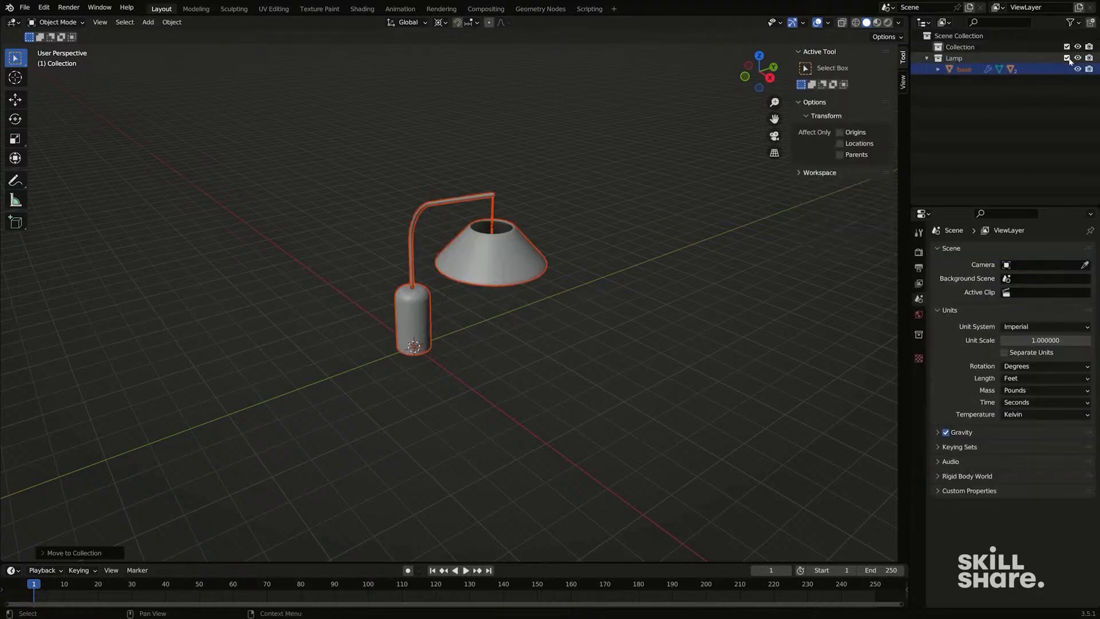
Step: Deselect the lamp and add a cube mesh to the scene at the world origin
middle_click_drag(461, 324, 420, 299)
left_click(464, 306)
key("shift+a")
mouse_move(395, 299)
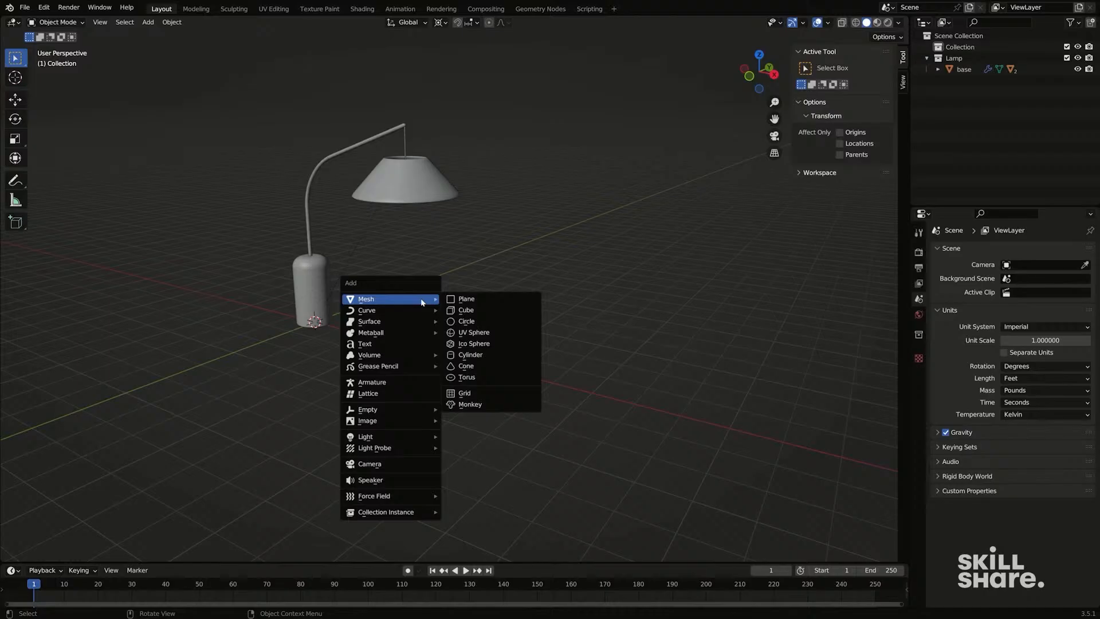
left_click(475, 315)
middle_click_drag(476, 315, 378, 309)
Step: Move the lamp by its base along the X axis until it stands clear of the cube
left_click(318, 281)
key("g")
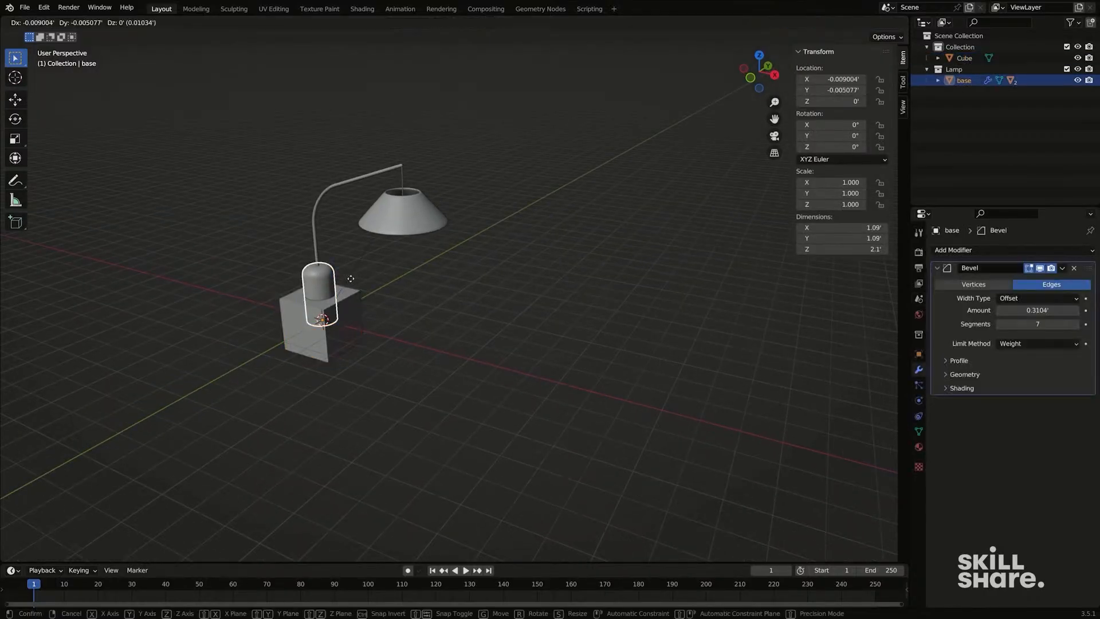
key("x")
left_click(295, 322)
Step: Raise the cube 1' along the Z axis so it rests on the ground plane
left_click(295, 322)
middle_click_drag(296, 322, 360, 299)
key("g")
key("z")
left_click(372, 267)
Step: Enter Edit Mode on the cube and turn on the edge length display
scroll(359, 298, "up", 3)
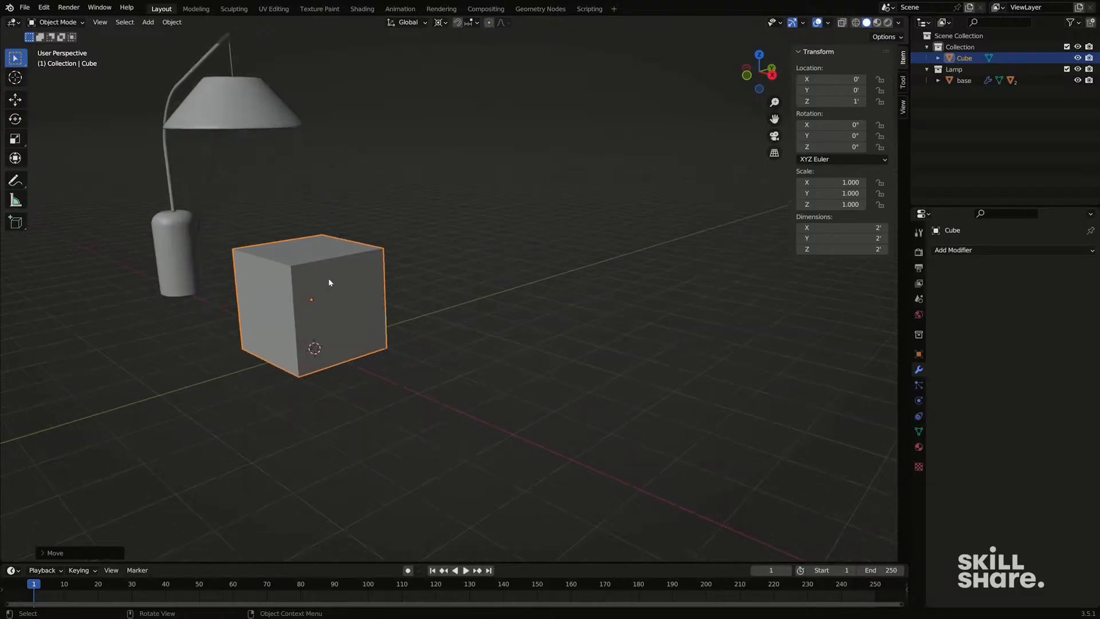
middle_click_drag(338, 280, 403, 262)
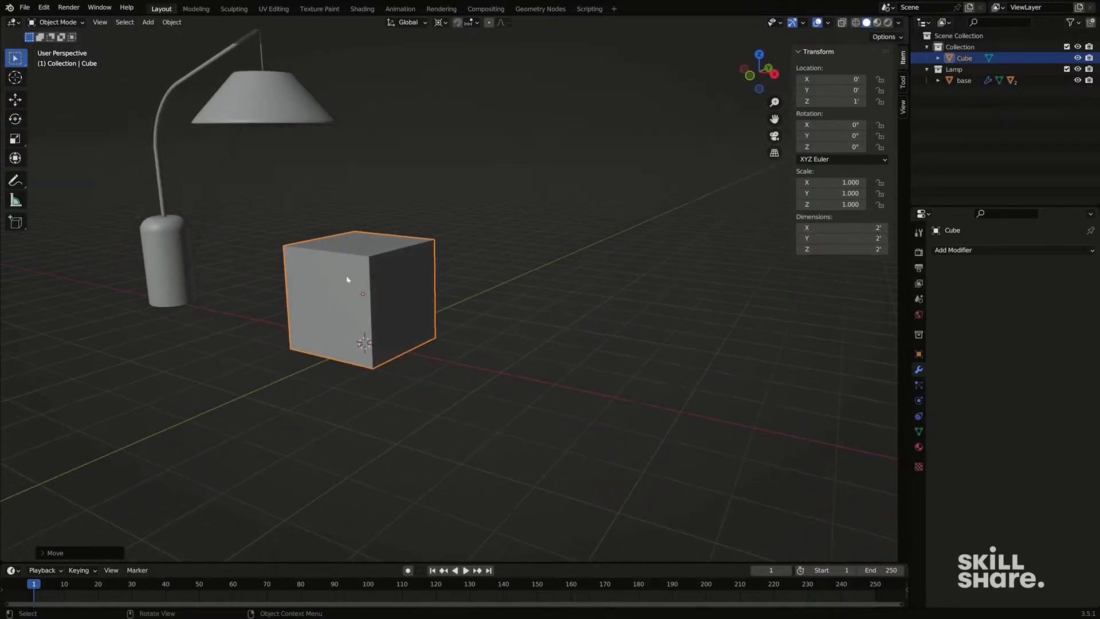
key("Tab")
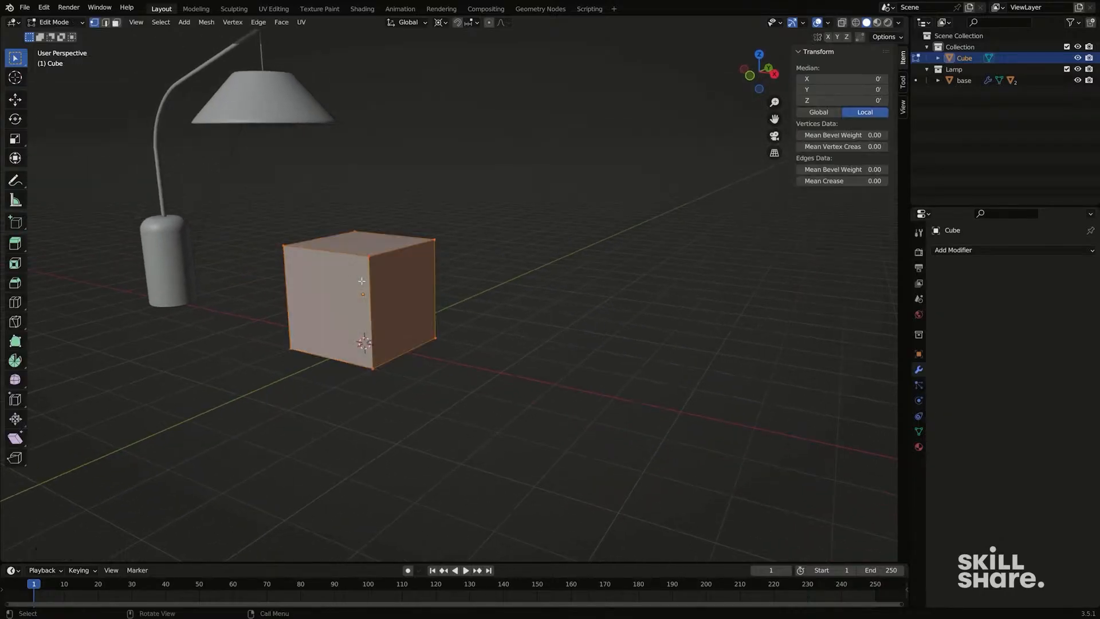
left_click(827, 23)
Step: Lower the cube's top face about 0.5' along the Z axis
key("3")
left_click(354, 244)
middle_click_drag(359, 244, 370, 229, "shift")
key("g")
key("z")
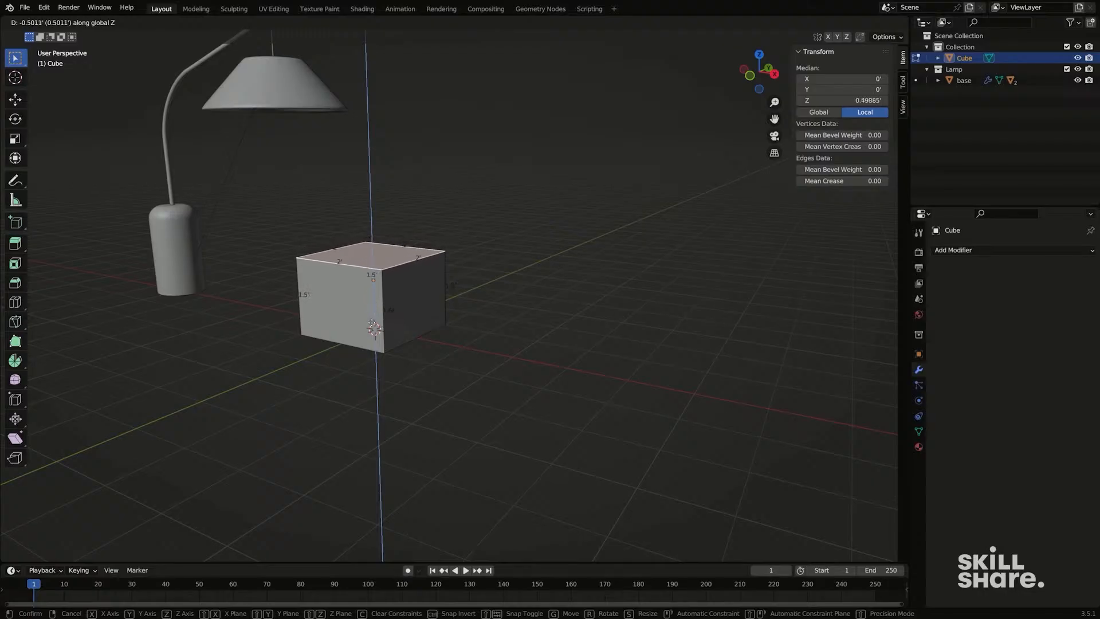
key("Return")
Step: Set the scene's length unit to Inches and select the whole cube to display its edge lengths
left_click(918, 300)
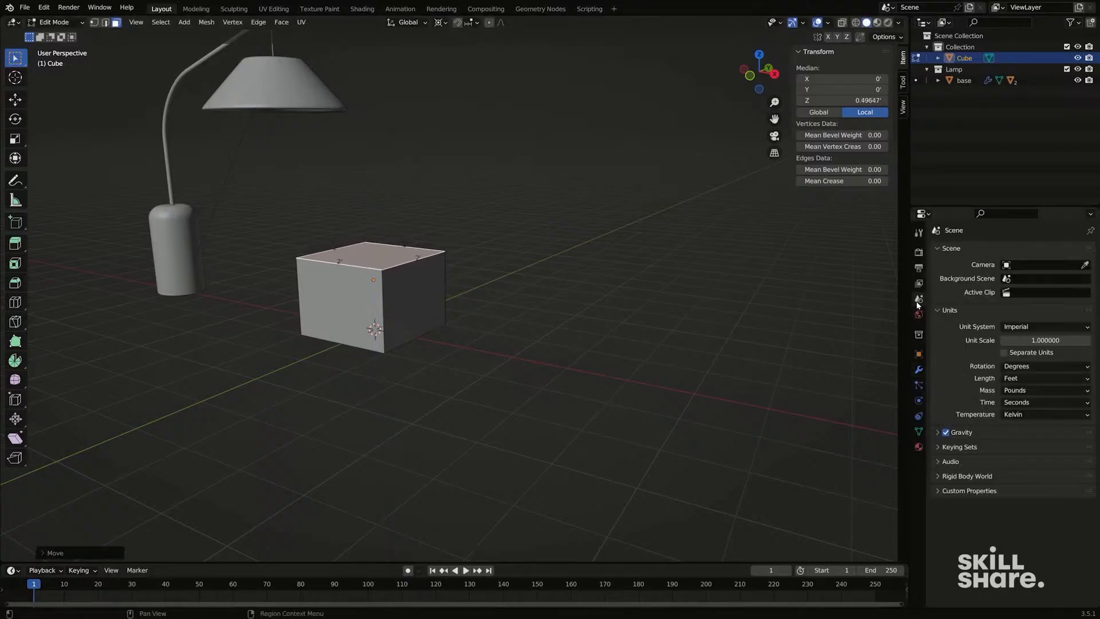
left_click(1057, 366)
left_click(1048, 378)
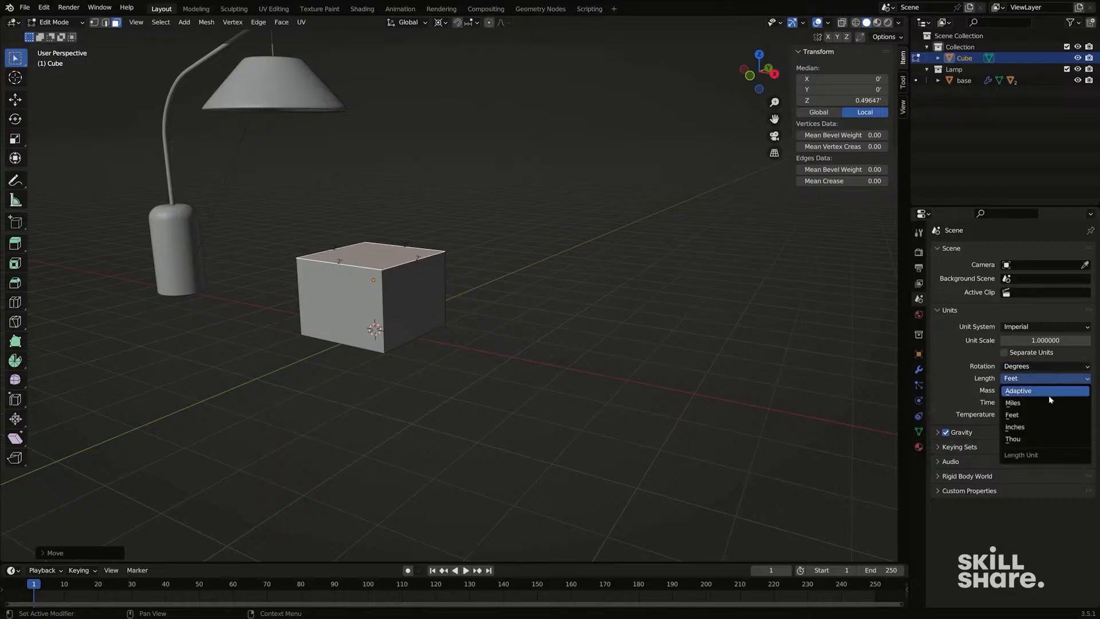
left_click(1045, 425)
scroll(476, 289, "up", 2)
key("a")
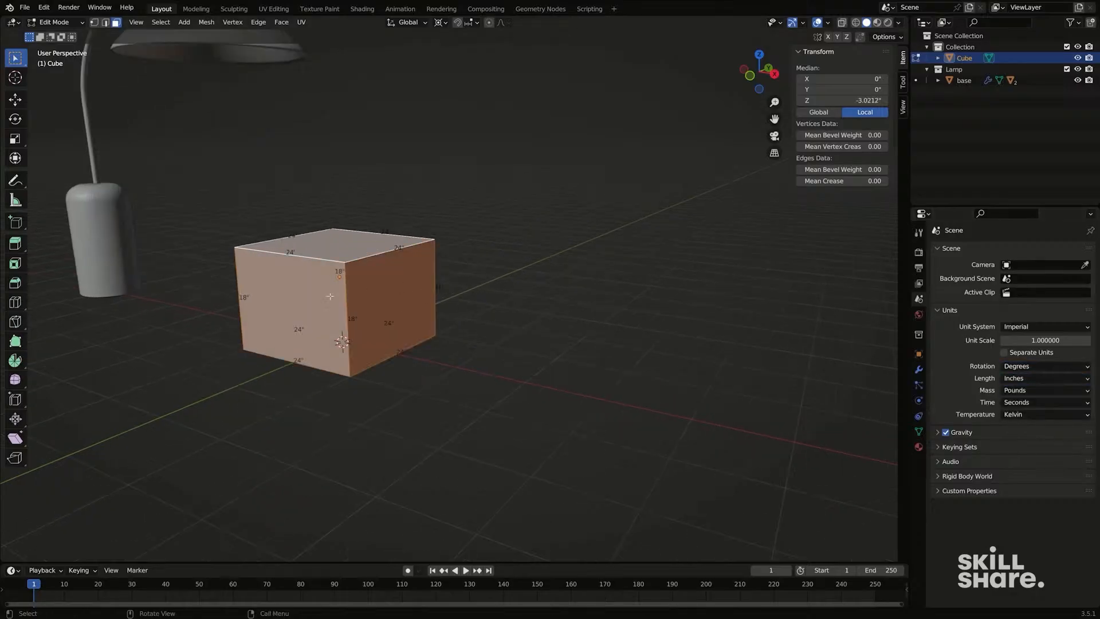
Step: Raise the cube's bottom face about 12.9" along the Z axis to leave a thin raised slab
middle_click_drag(283, 304, 351, 287, "shift")
left_click(362, 343)
middle_click_drag(362, 344, 375, 352)
key("g")
key("z")
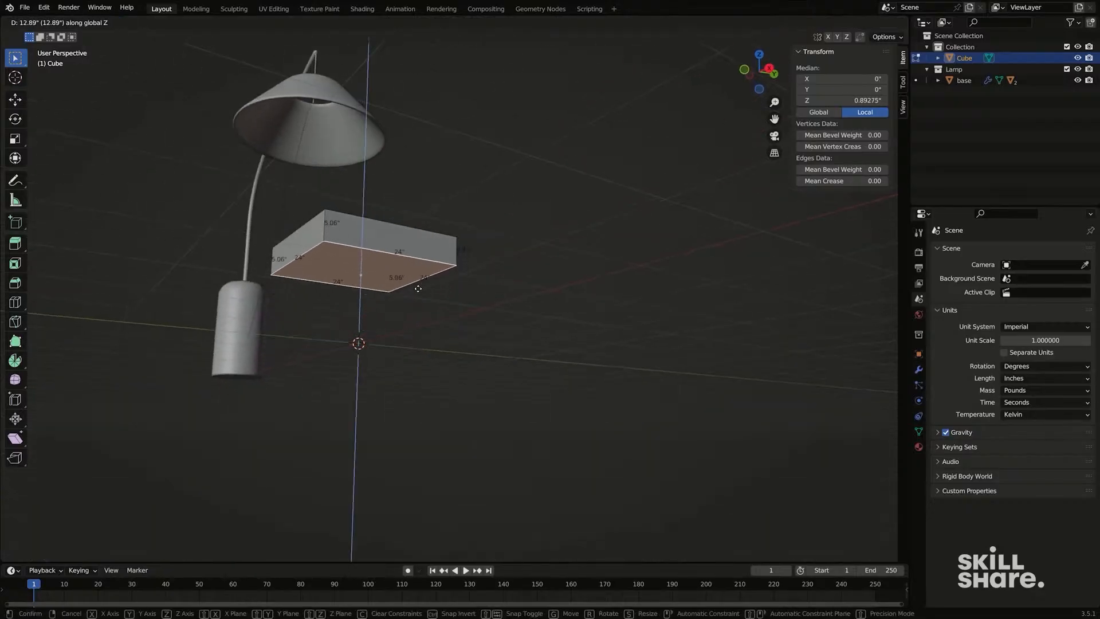
left_click(418, 286)
Step: Turn off the edge length measurement display for the raised slab
middle_click_drag(417, 286, 396, 325)
left_click(383, 285)
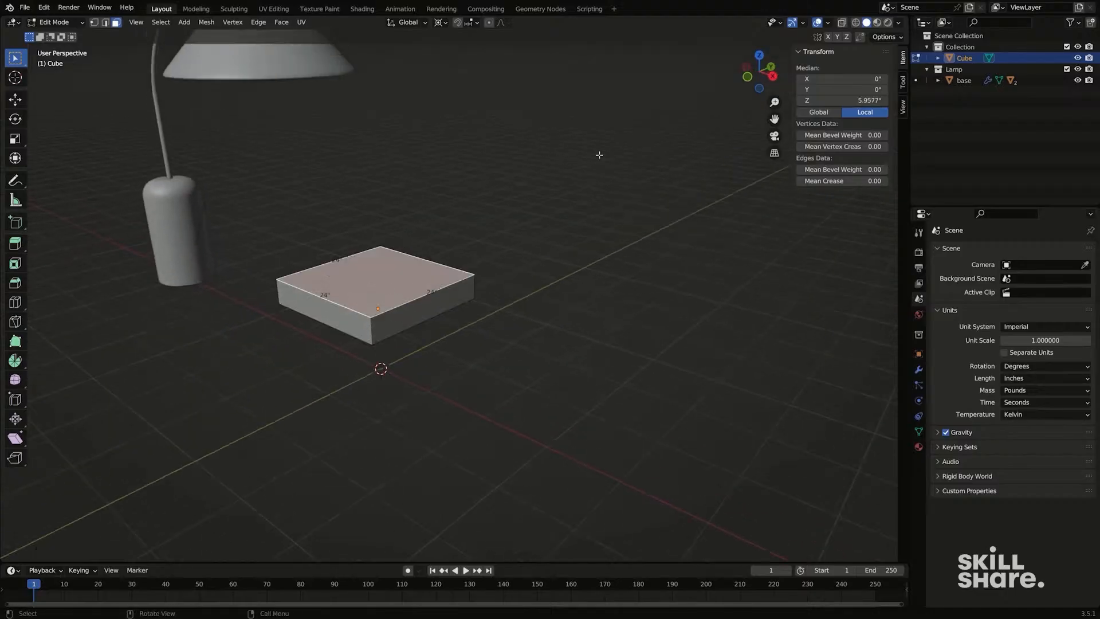
left_click(828, 22)
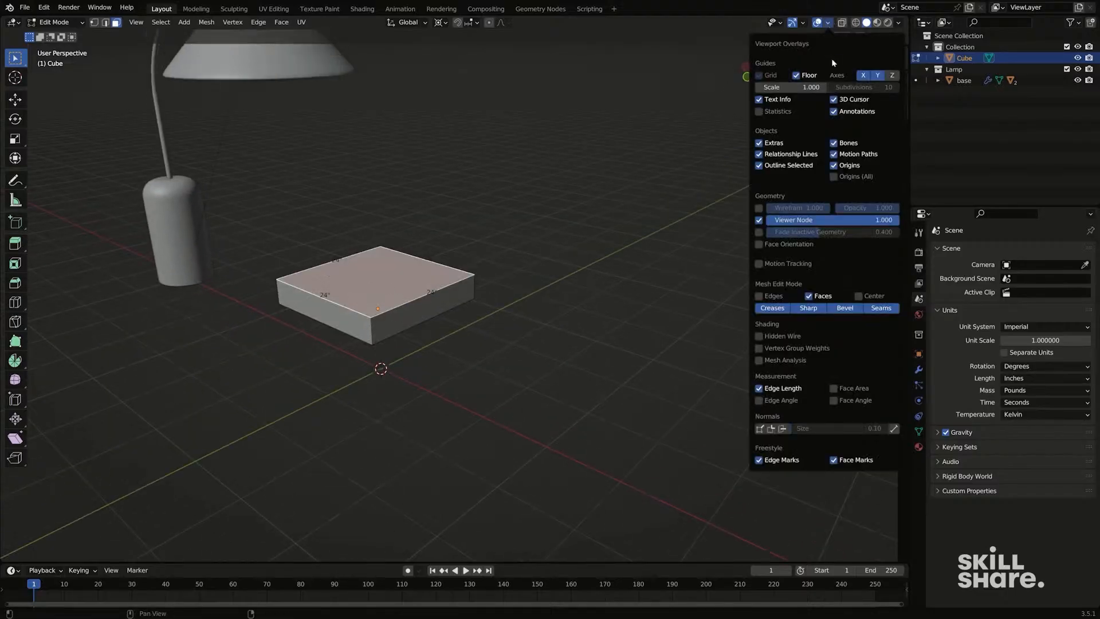
left_click(757, 389)
Step: Duplicate the whole slab and, in the right side view, rotate the copy about 21 degrees
middle_click_drag(491, 270, 388, 277)
key("a")
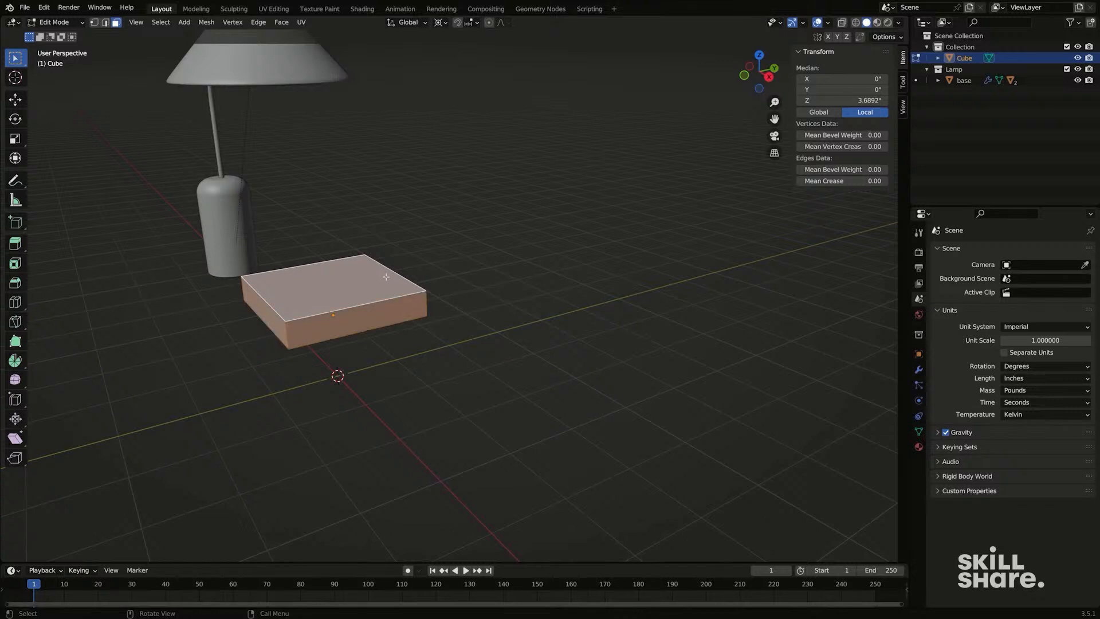
key("KP_3")
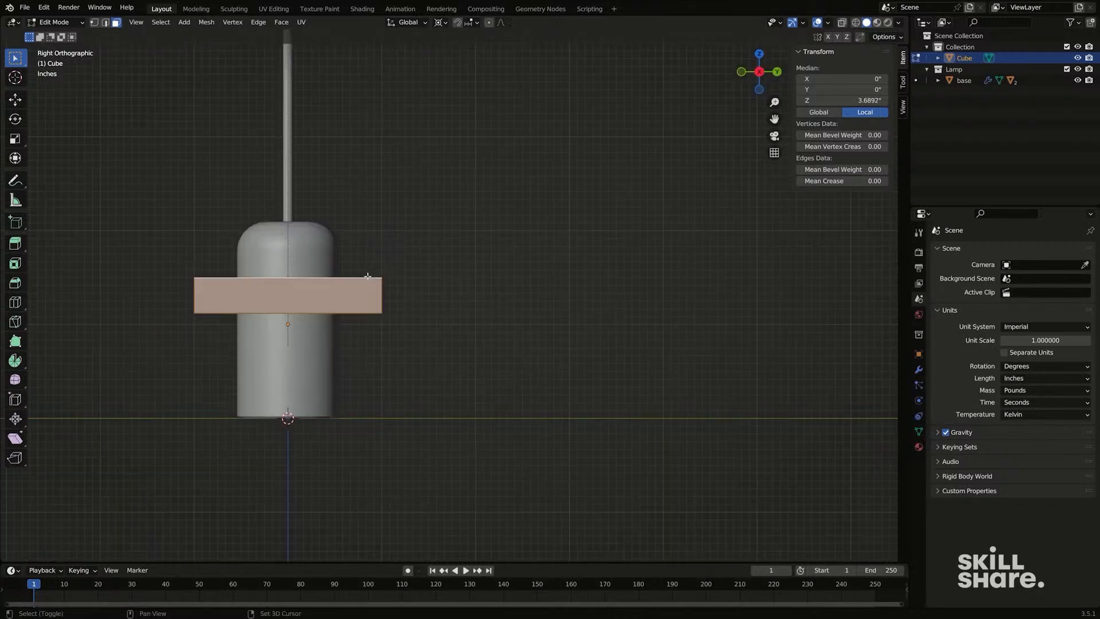
key("shift+d")
key("r")
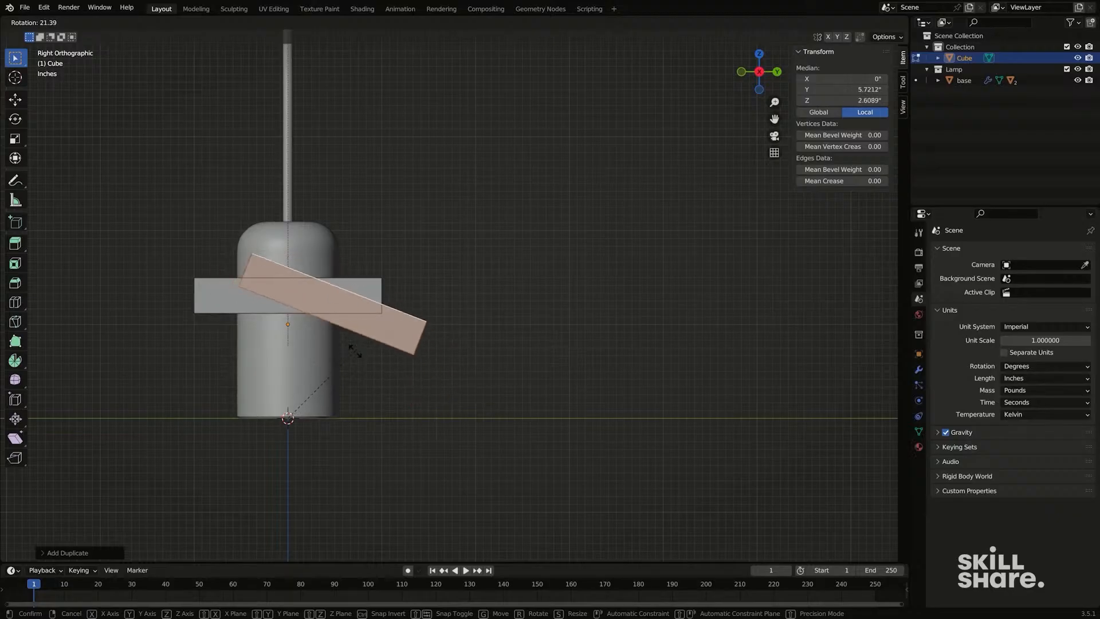
left_click(355, 350)
Step: Rotate the copy about 76 degrees around its Median Point and place it above the slab's rear end as a leaning backrest
key("period")
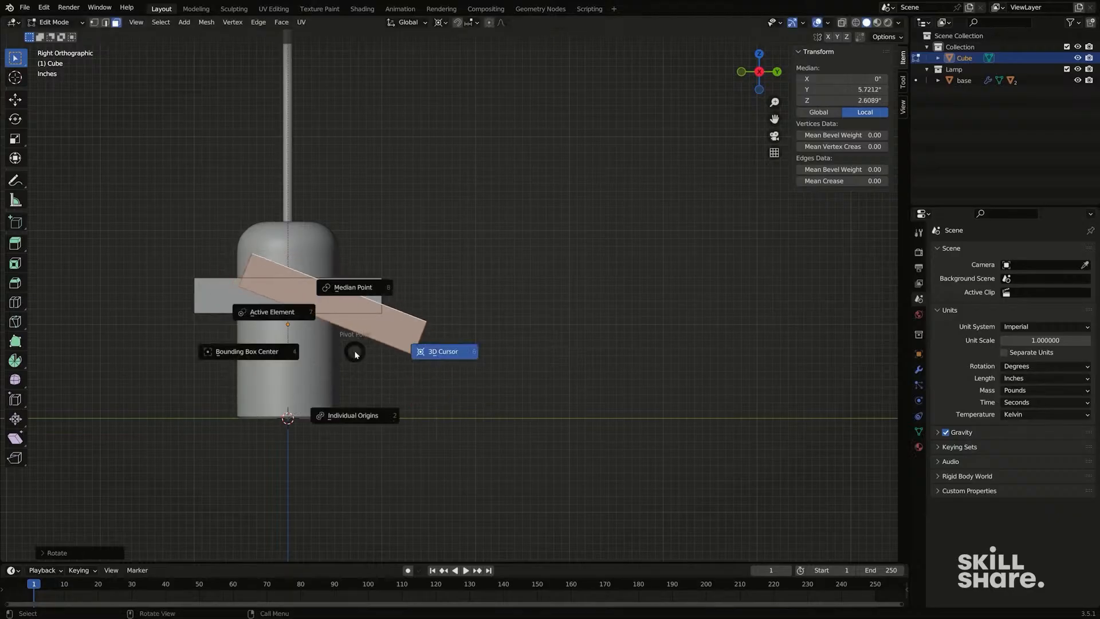
left_click(353, 288)
key("r")
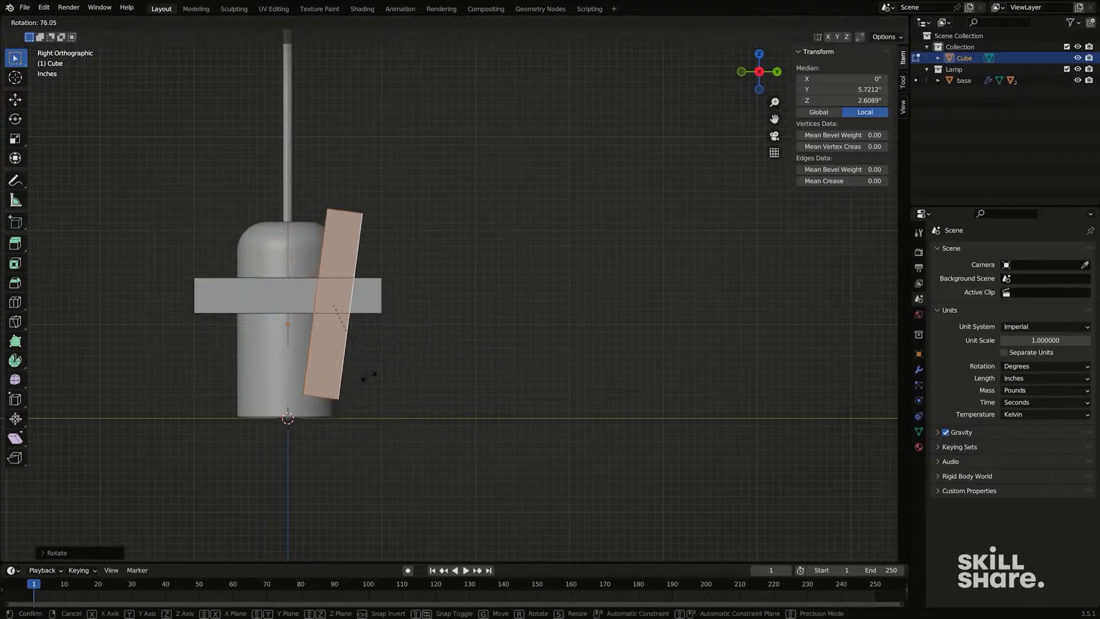
left_click(370, 381)
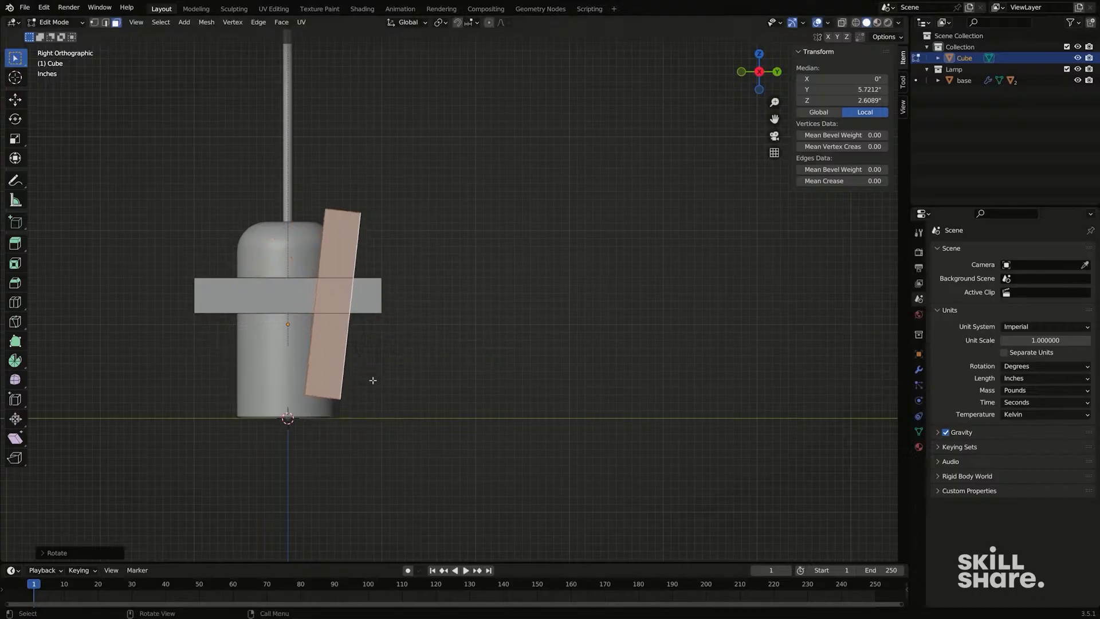
key("g")
left_click(409, 258)
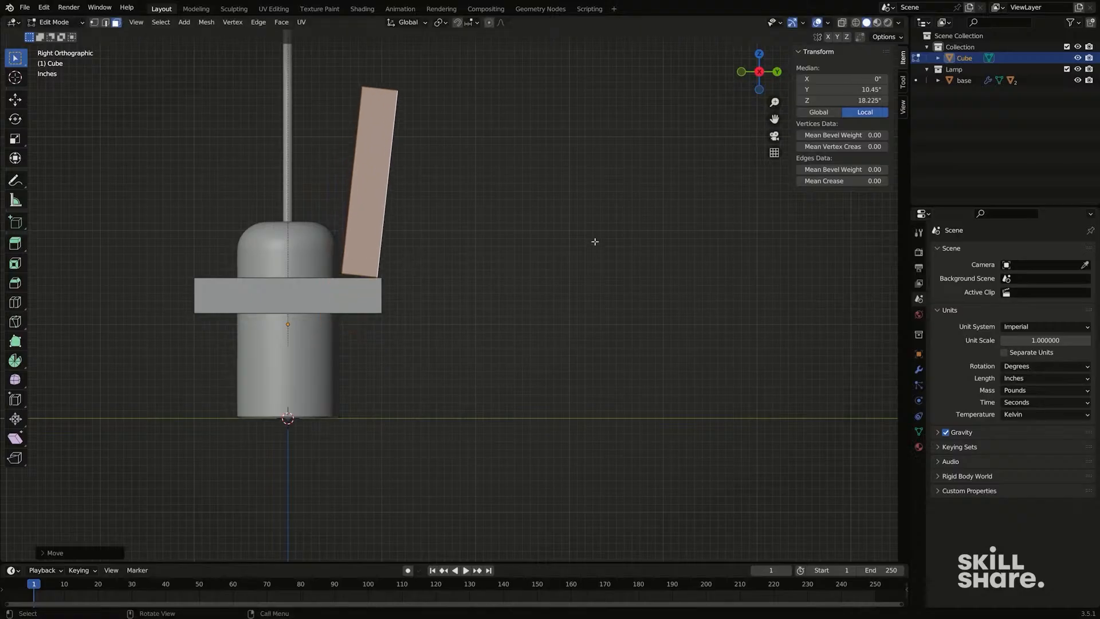
Step: Move the backrest's lower front edge forward along the Y axis to thicken its base
middle_click_drag(353, 260, 384, 282)
key("2")
left_click(391, 281)
key("g")
key("z")
key("y")
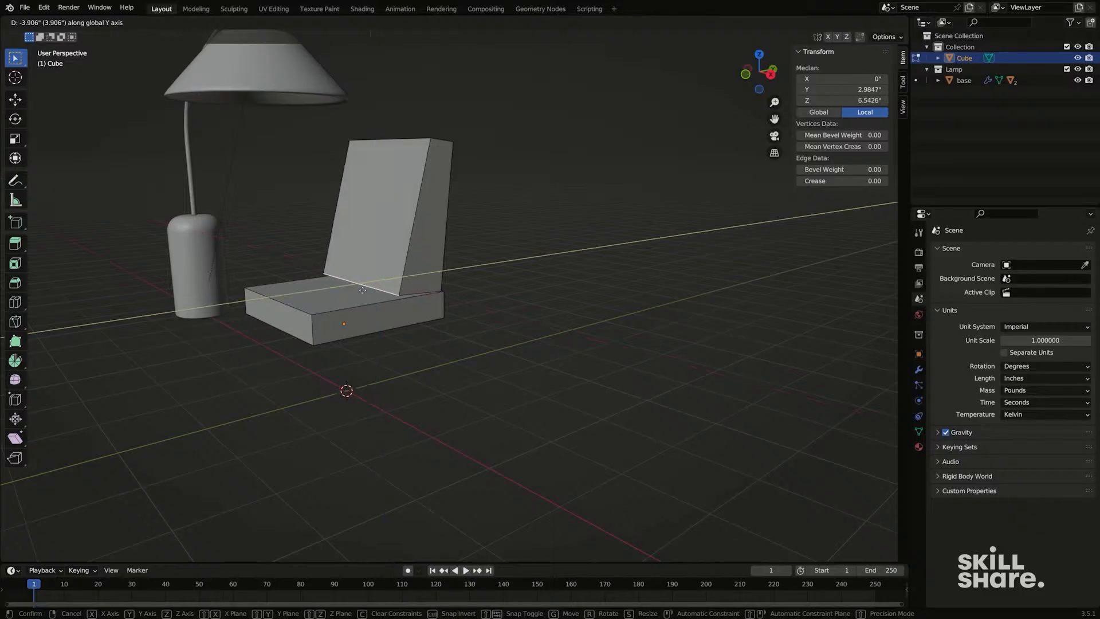
left_click(359, 290)
Step: Move the seat slab's front face outward along the Y axis to make the seat deeper
left_click(294, 306)
key("3")
left_click(285, 315)
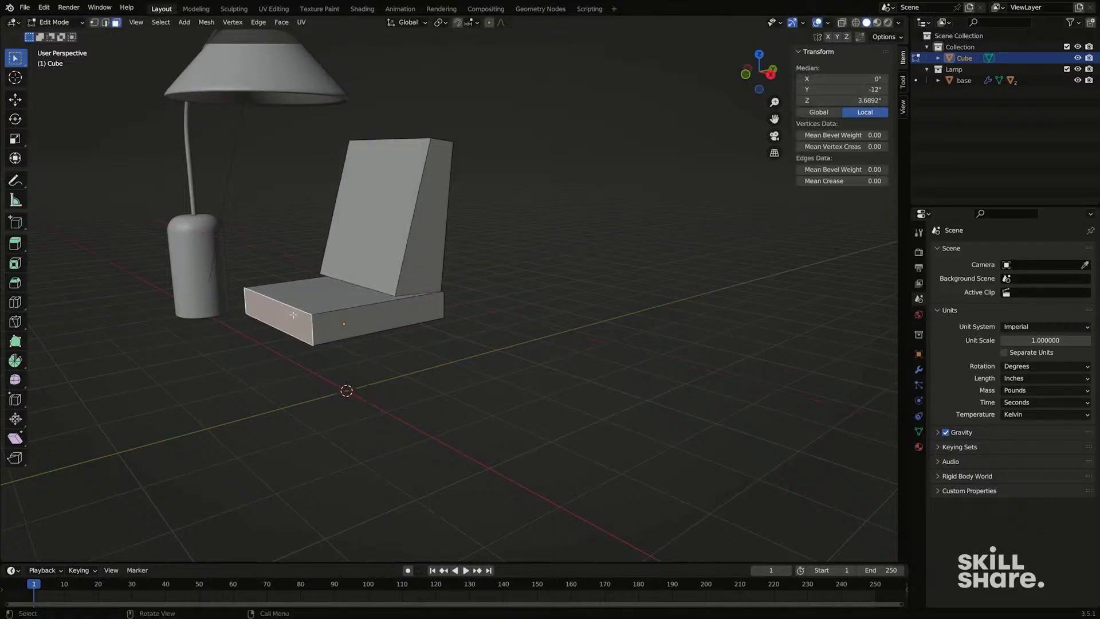
key("g")
key("y")
left_click(294, 316)
Step: Lower the seat slab's bottom face along the Z axis to a local height of about -1.36"
mouse_move(339, 333)
middle_mouse_down()
mouse_move(338, 282)
mouse_move(351, 342)
mouse_move(462, 339)
mouse_move(326, 351)
mouse_move(340, 346)
middle_mouse_up()
left_click(333, 328)
key("g")
key("z")
left_click(334, 342)
Step: Return to Object Mode and add a Subdivision Surface modifier to the chair mesh
key("Tab")
left_click(918, 369)
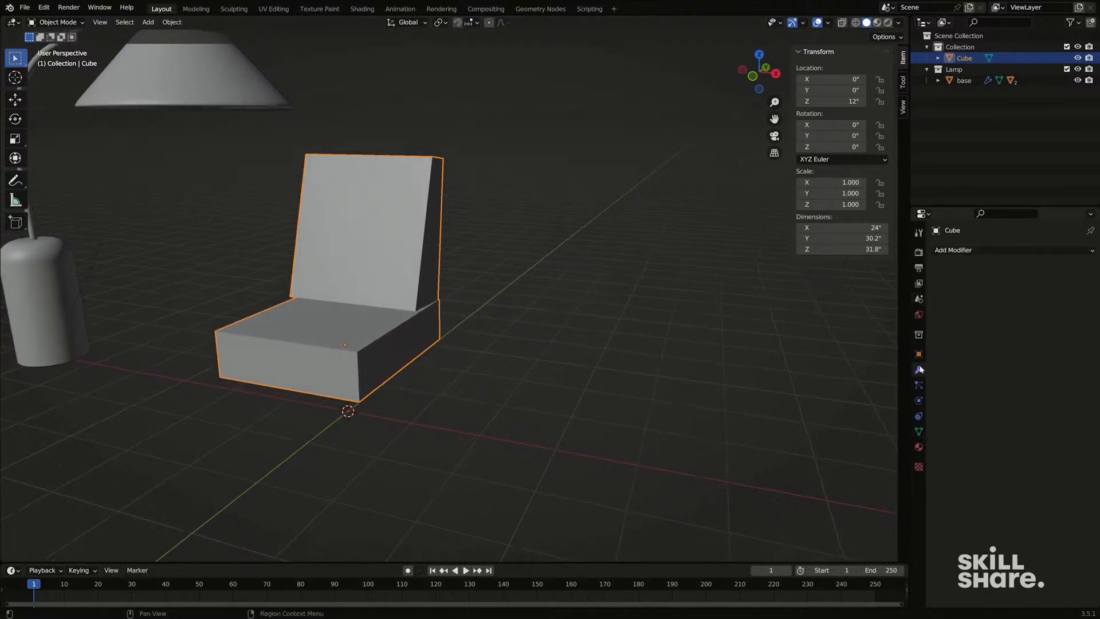
left_click(972, 248)
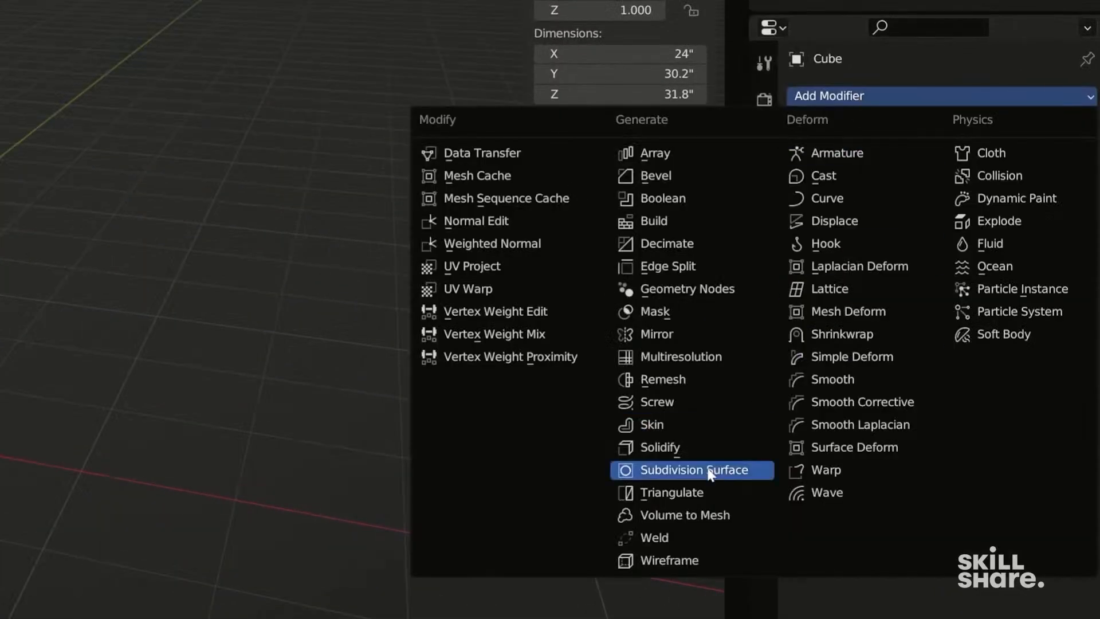
left_click(643, 469)
middle_click_drag(519, 370, 388, 351)
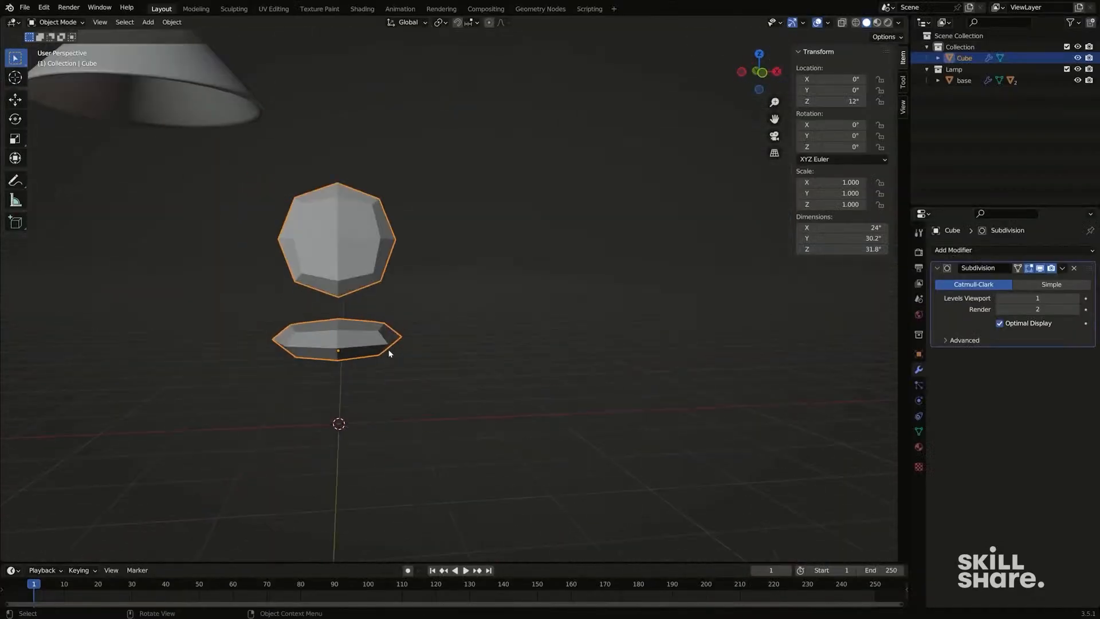
middle_click_drag(589, 298, 510, 321)
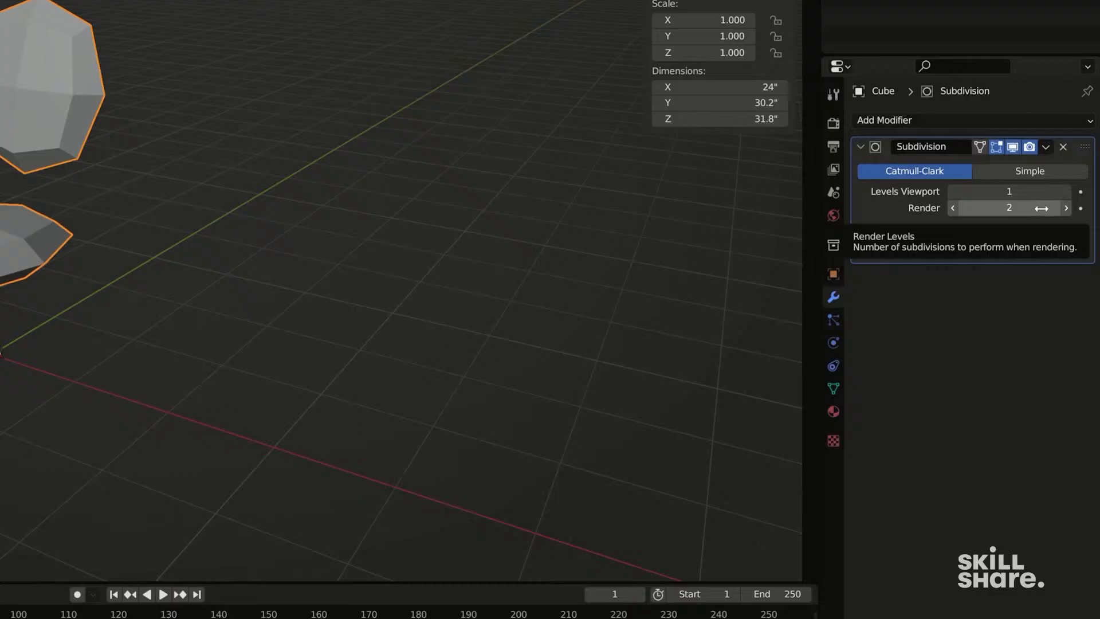
Step: Set the Subdivision modifier's viewport and render levels both to 3
left_click(1066, 191)
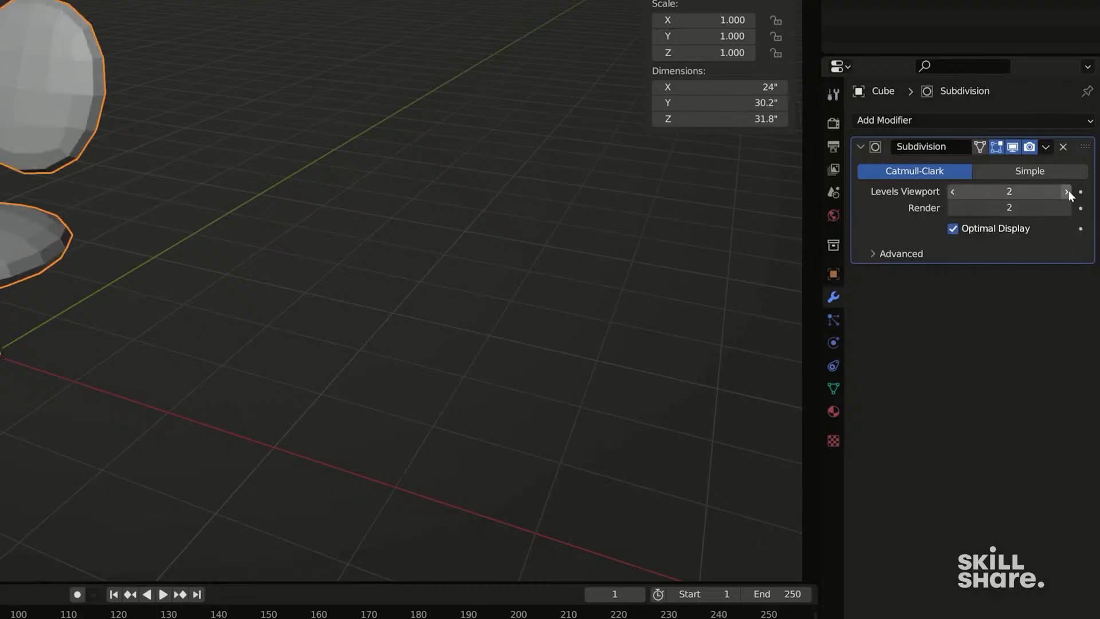
left_click(1066, 191)
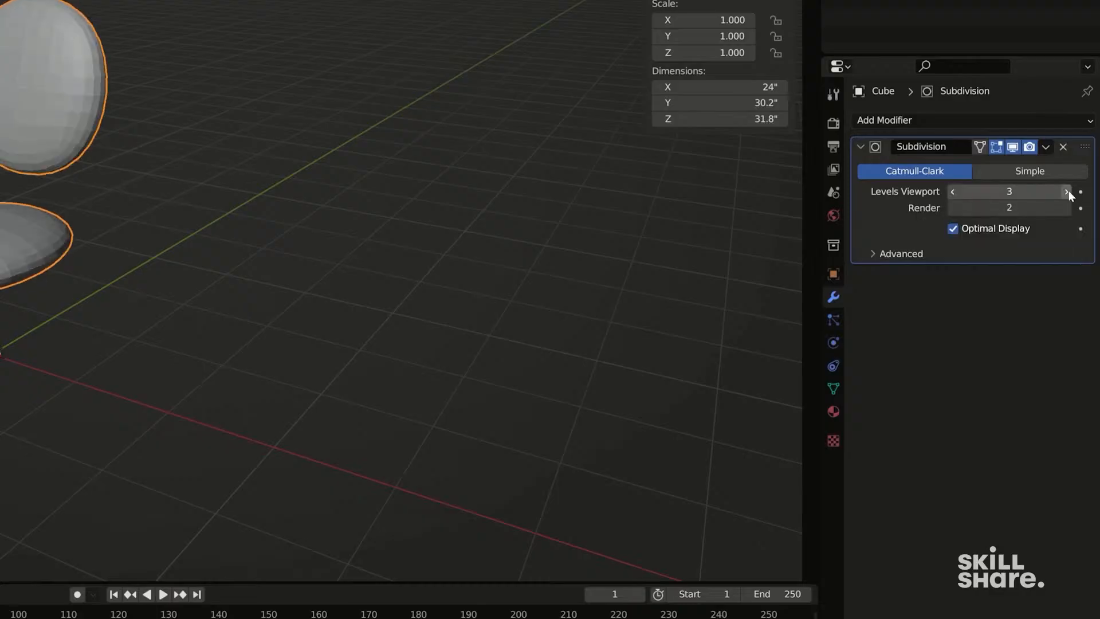
left_click(1066, 208)
middle_click_drag(240, 189, 188, 206)
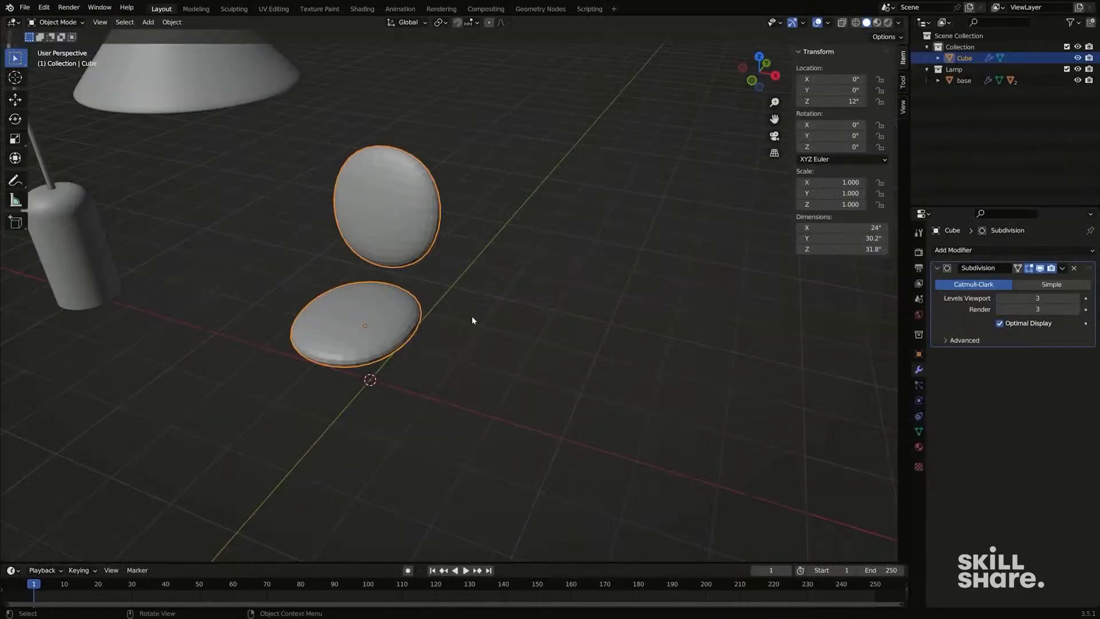
Step: Enter Edit Mode on the subdivided chair mesh
middle_click_drag(472, 320, 500, 312)
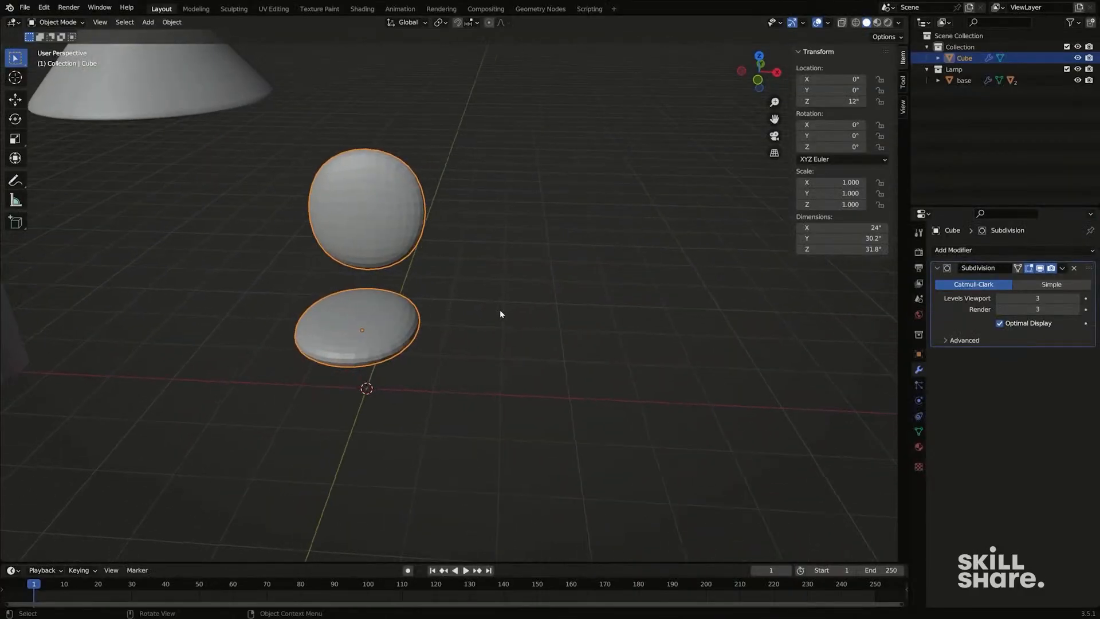
key("Tab")
middle_click_drag(405, 322, 395, 327)
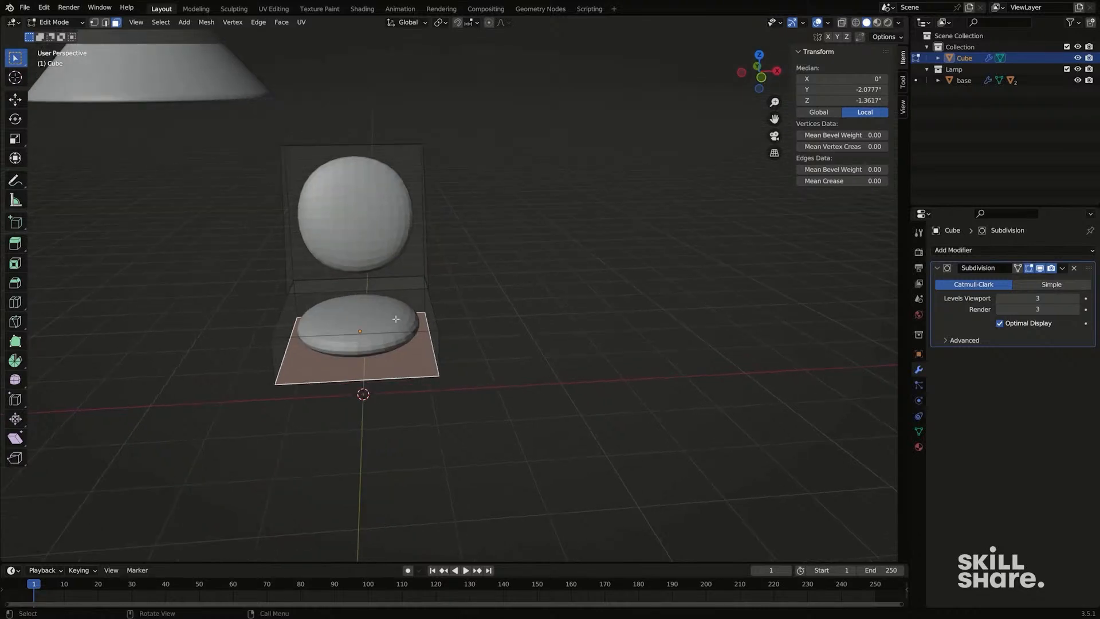
Step: Try a centred edge loop running front to back through the seat
key("ctrl+r")
left_click(367, 331)
right_click(436, 329)
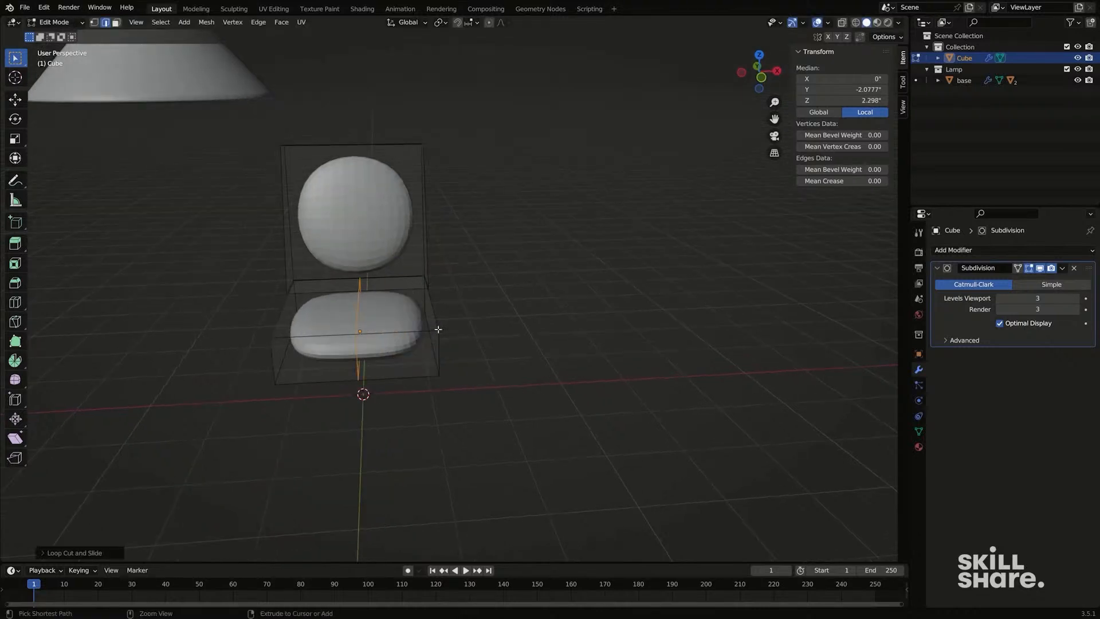
key("ctrl+z")
Step: Add a centred edge loop front to back through the seat and a matching centred vertical loop through the backrest
middle_click_drag(435, 328, 399, 323)
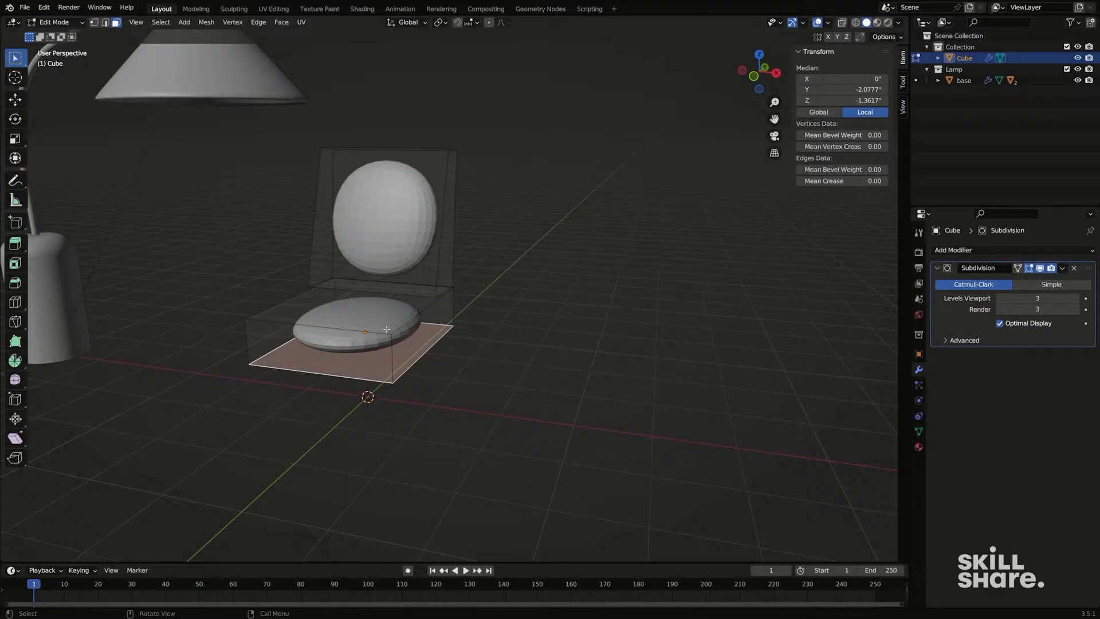
middle_click_drag(386, 329, 406, 342)
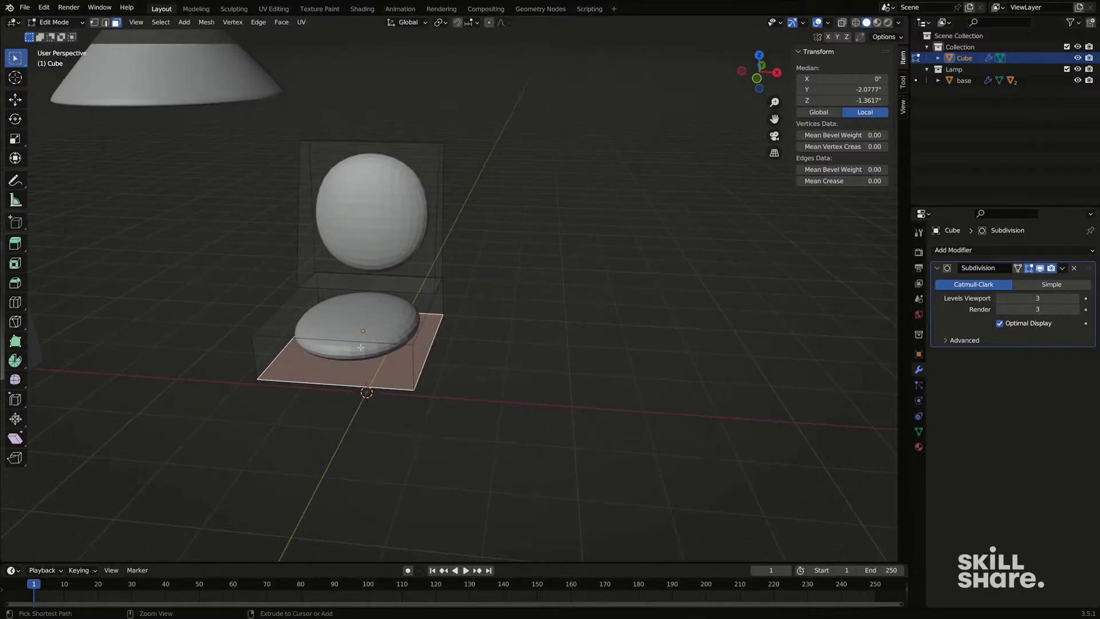
key("ctrl+r")
left_click(342, 339)
right_click(342, 340)
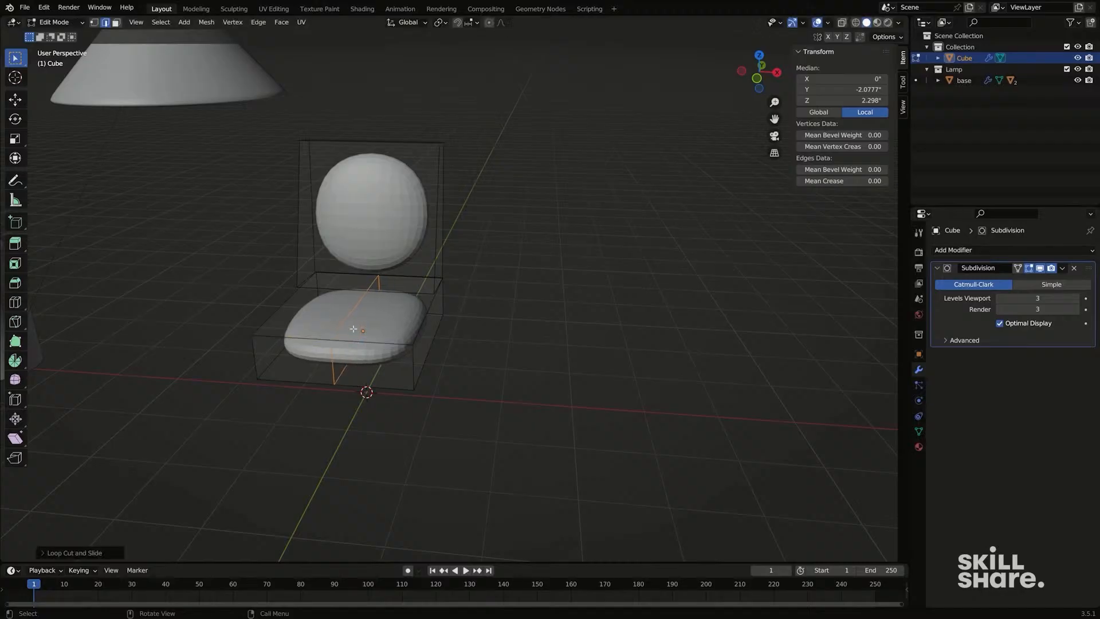
key("ctrl+r")
left_click(376, 258)
right_click(386, 256)
middle_click_drag(381, 264, 409, 265)
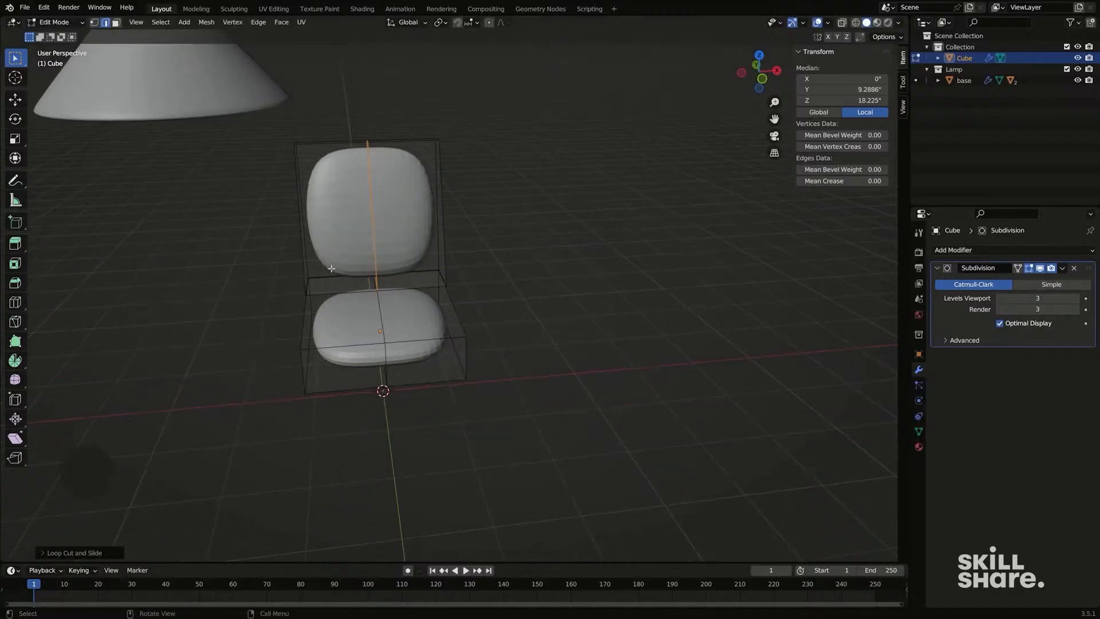
Step: Delete the vertices of the negative X side faces of the seat and backrest, keeping only the positive X half
middle_click_drag(331, 268, 343, 262)
key("3")
left_click(304, 256)
left_click(322, 338, "shift")
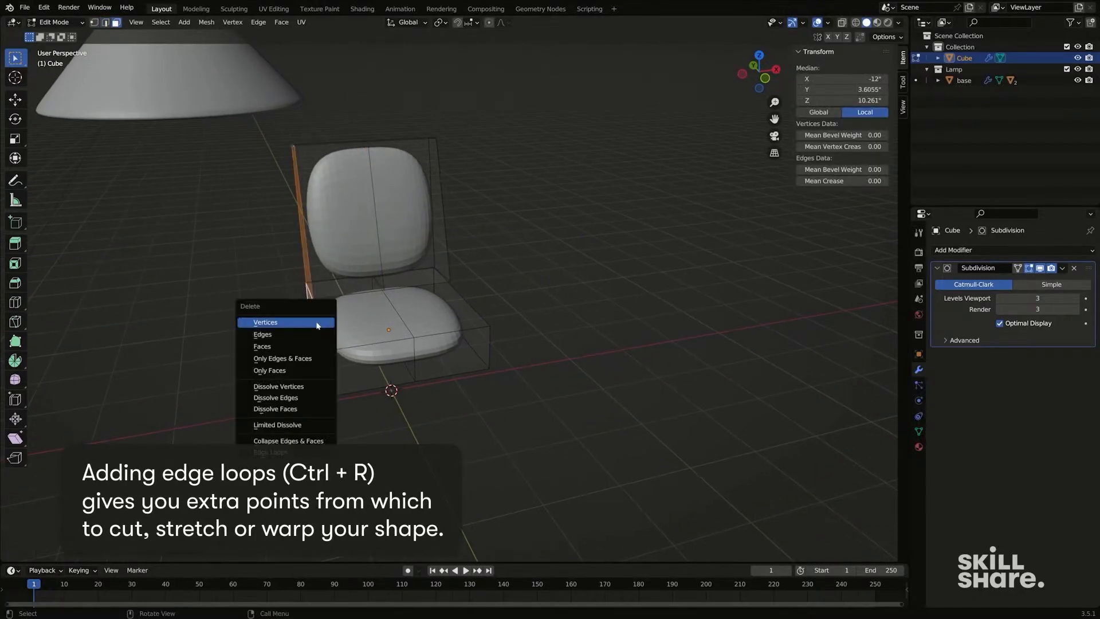
key("x")
left_click(316, 352)
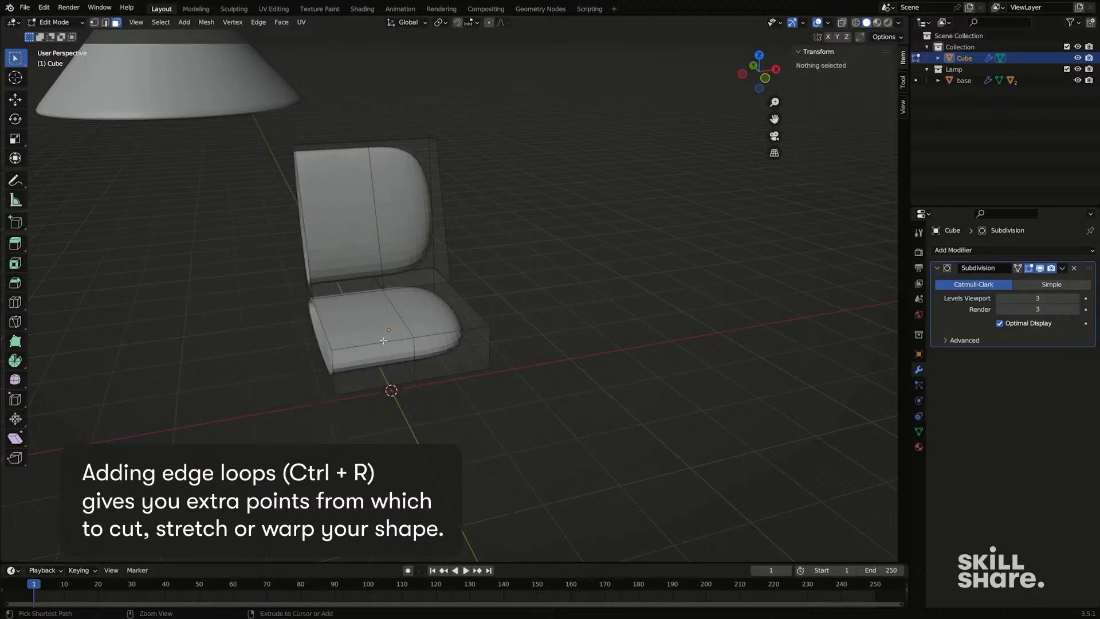
key("ctrl+z")
key("x")
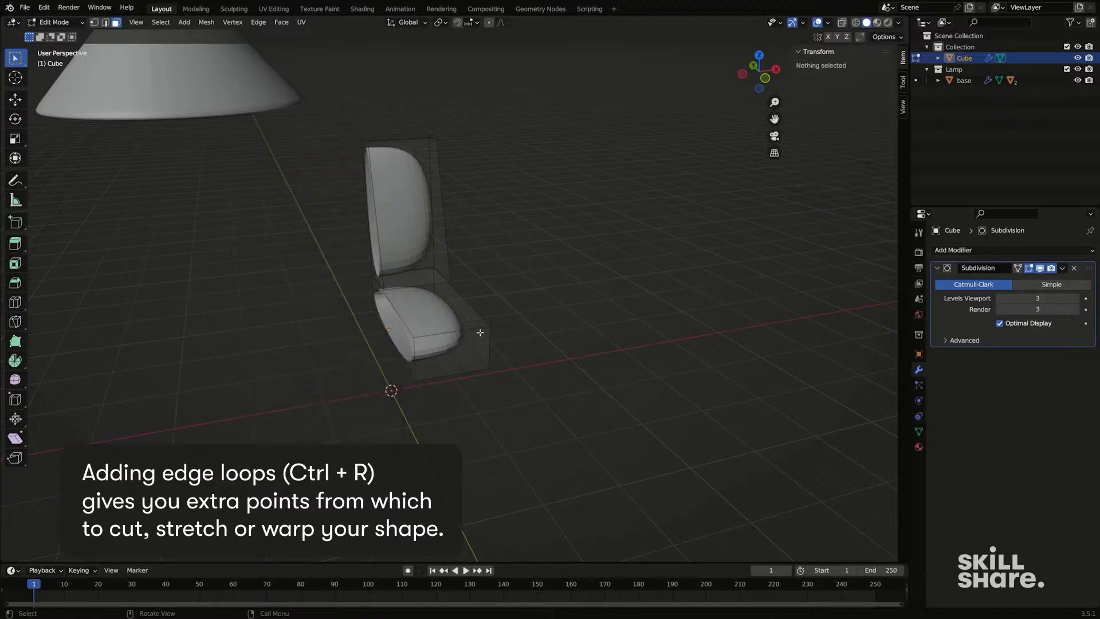
Step: Add a Mirror modifier on the X axis to the half chair mesh
middle_click_drag(813, 297, 871, 306)
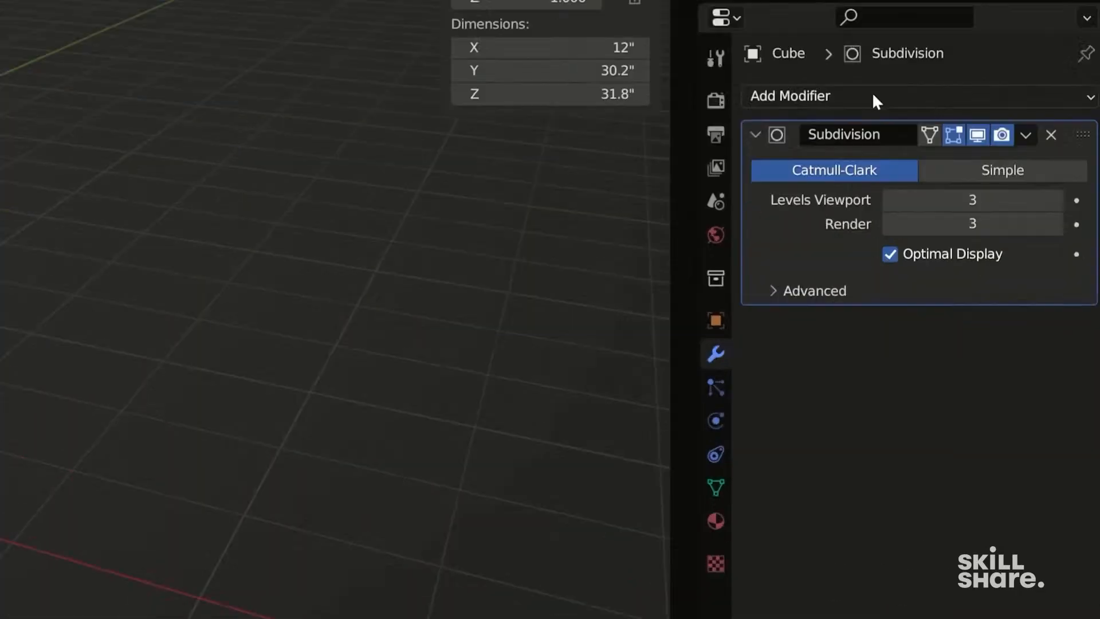
left_click(991, 251)
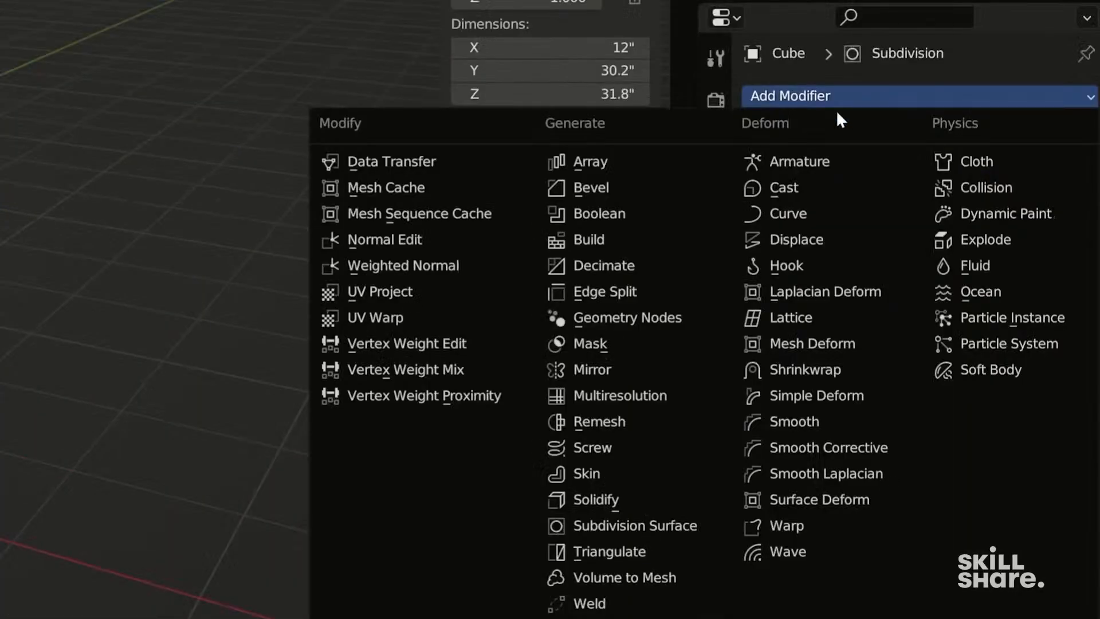
left_click(648, 369)
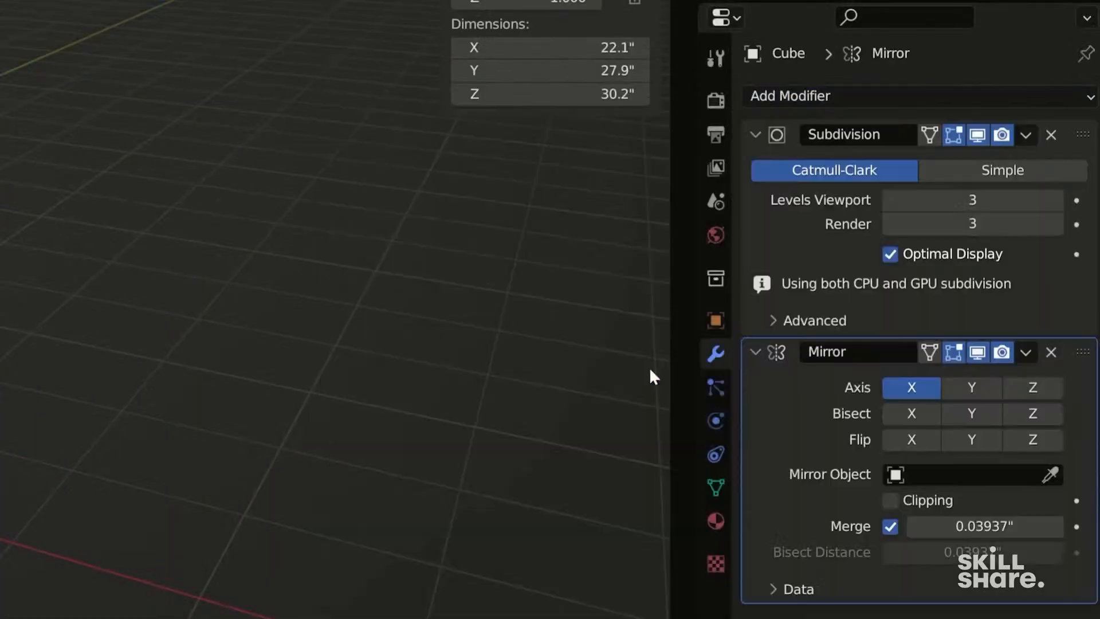
Step: Move the outer side faces of the seat and backrest outward about 6.9" along the X axis to widen the chair
middle_click_drag(200, 268, 1, 281)
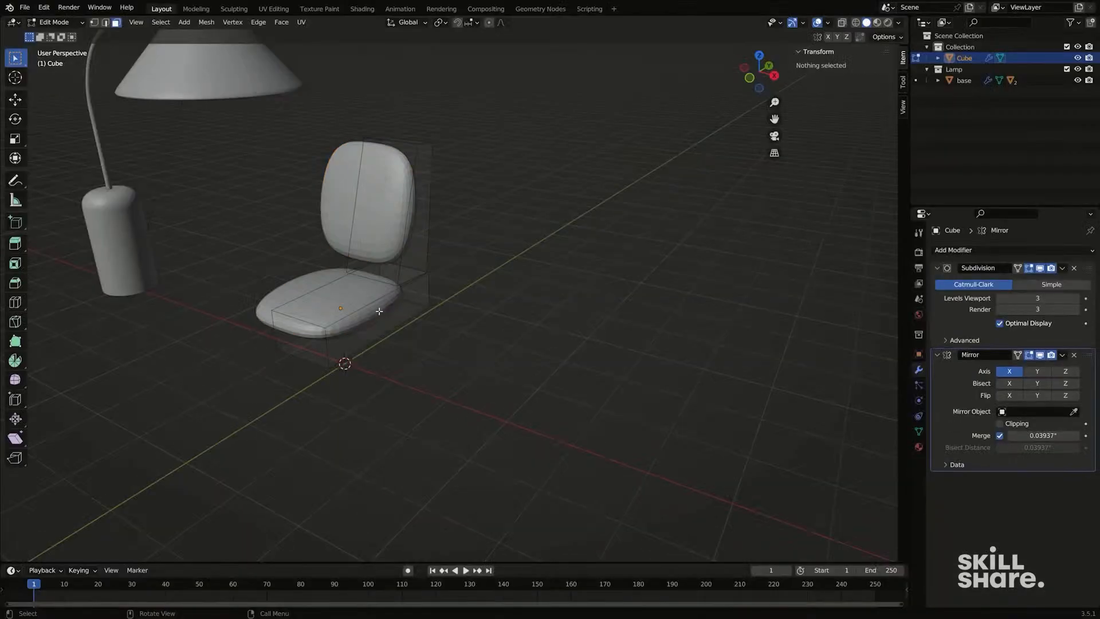
left_click(379, 311)
left_click(419, 241, "shift")
middle_click_drag(421, 243, 442, 268)
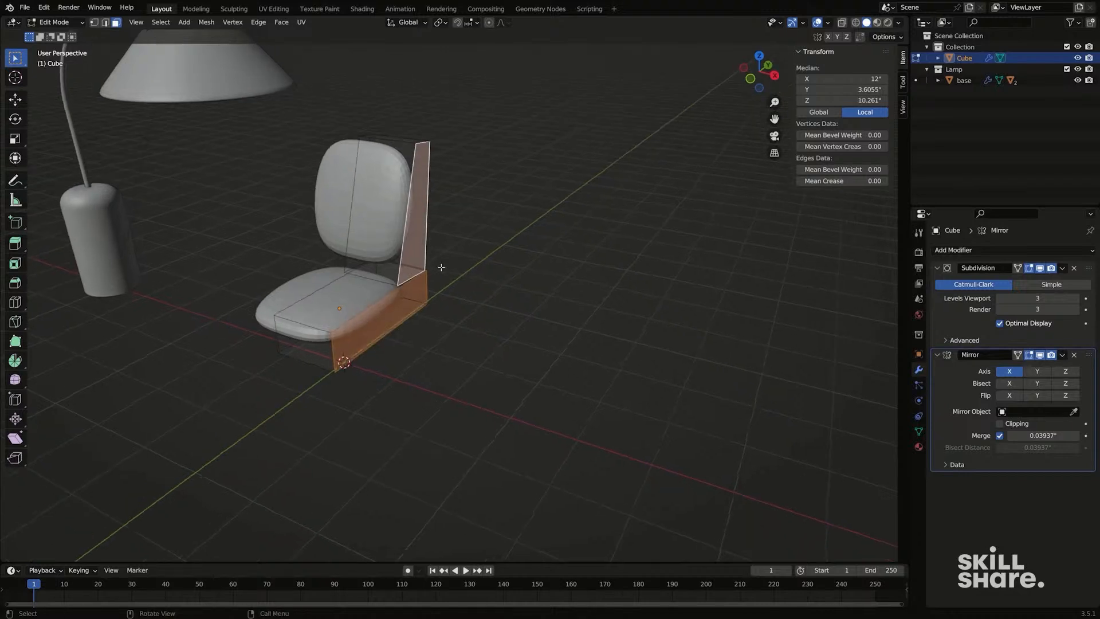
key("g")
key("x")
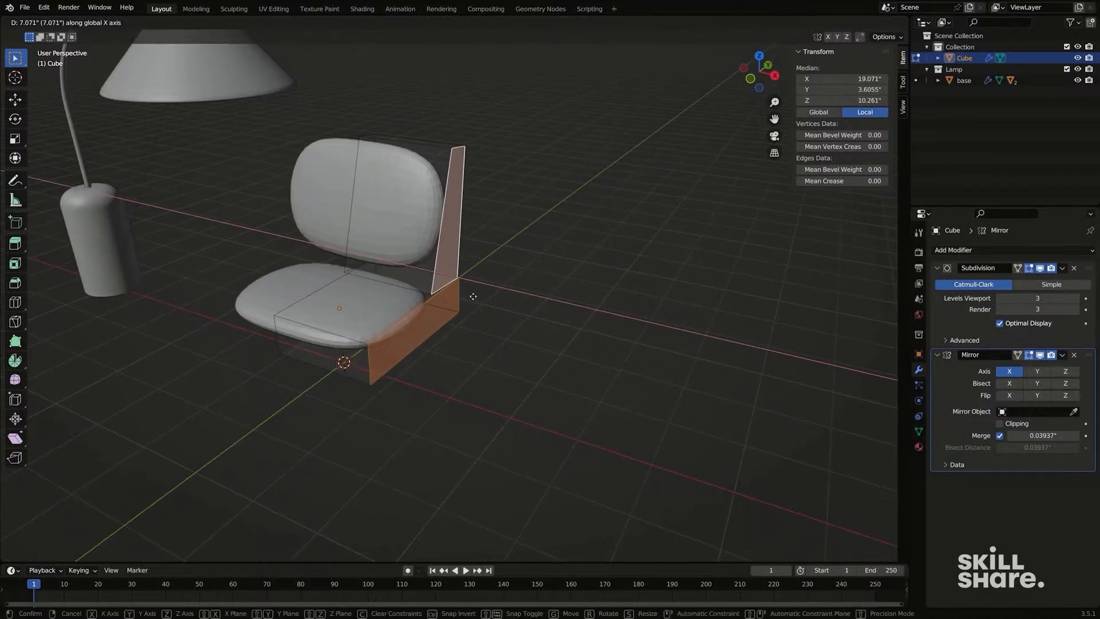
left_click(447, 281)
Step: Add an edge loop near the outer side of the seat and a matching vertical loop near the outer side of the backrest
middle_click_drag(447, 280, 443, 310)
key("ctrl+r")
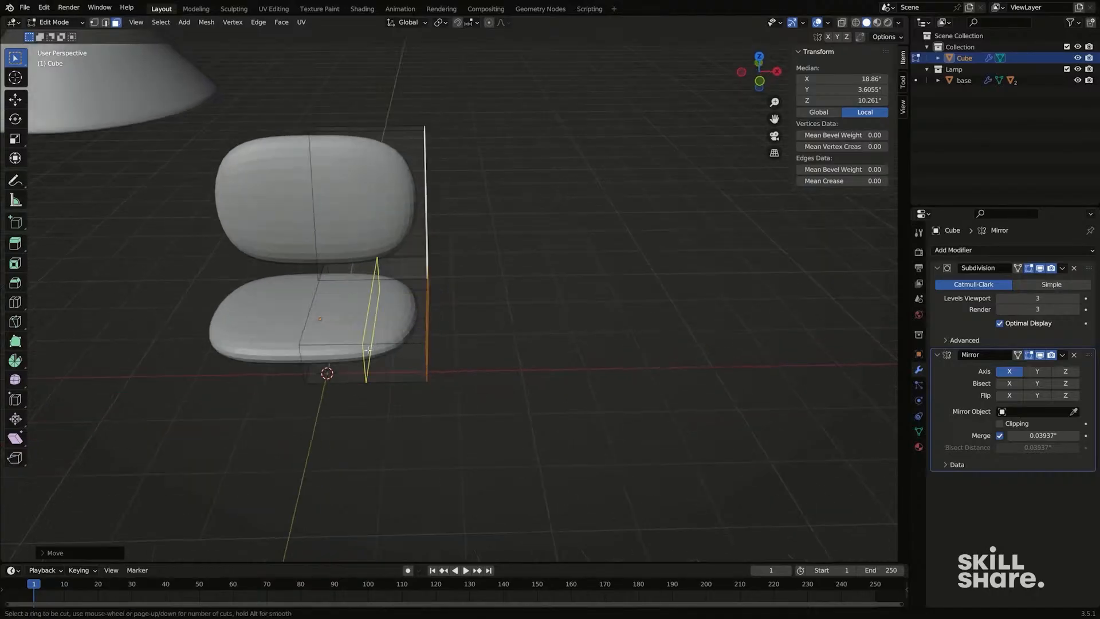
left_click(366, 349)
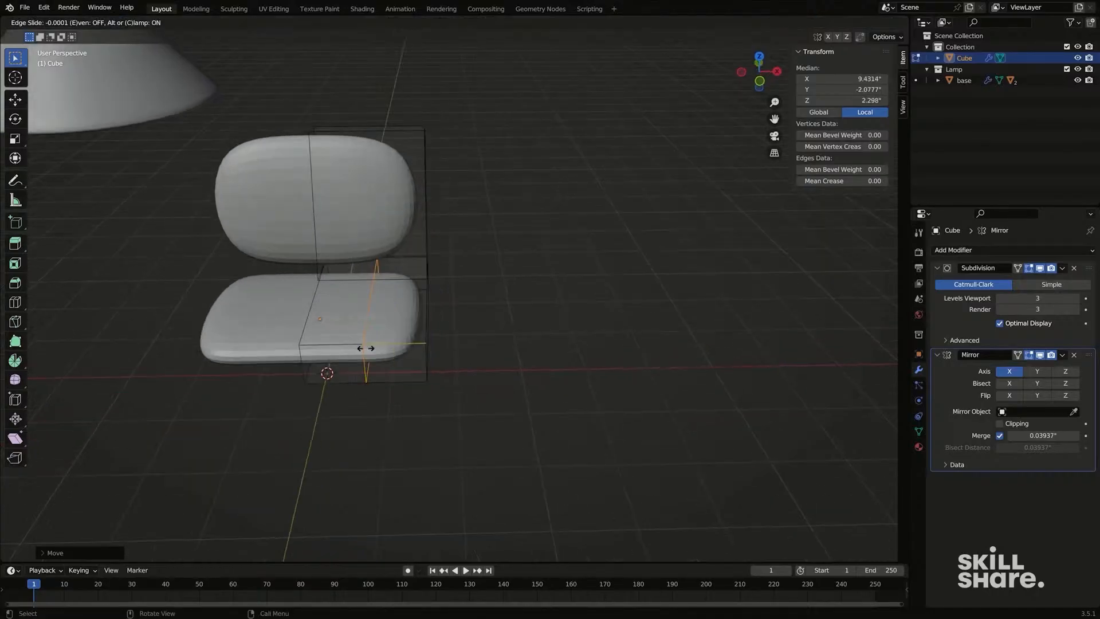
left_click(396, 354)
middle_click_drag(395, 350, 387, 358, "shift")
key("ctrl+r")
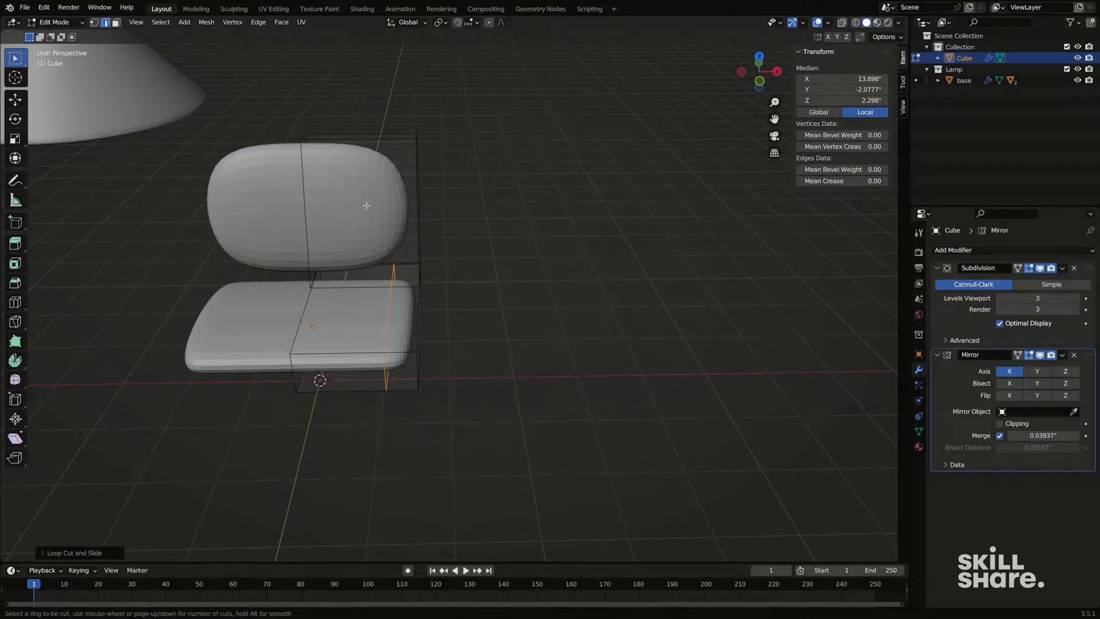
left_click(366, 152)
left_click(401, 153)
Step: Lower the backrest's centre top edge about 4.3" along the Z axis
middle_click_drag(401, 153, 363, 181)
key("3")
left_click(301, 150)
middle_click_drag(301, 150, 368, 190)
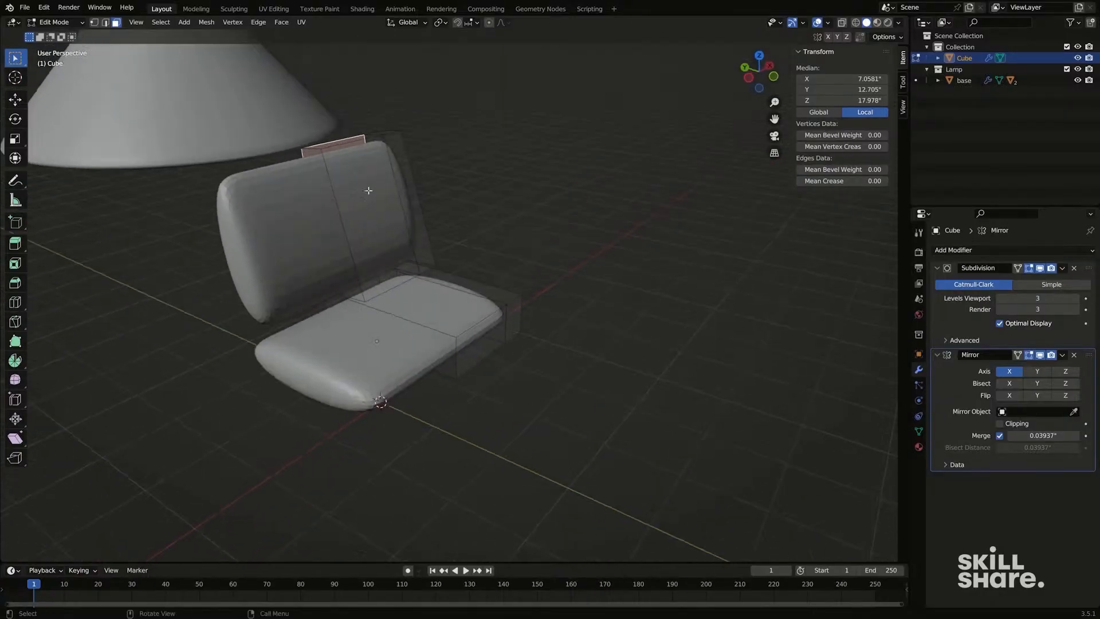
key("2")
left_click(314, 150)
middle_click_drag(315, 150, 313, 150)
key("g")
key("z")
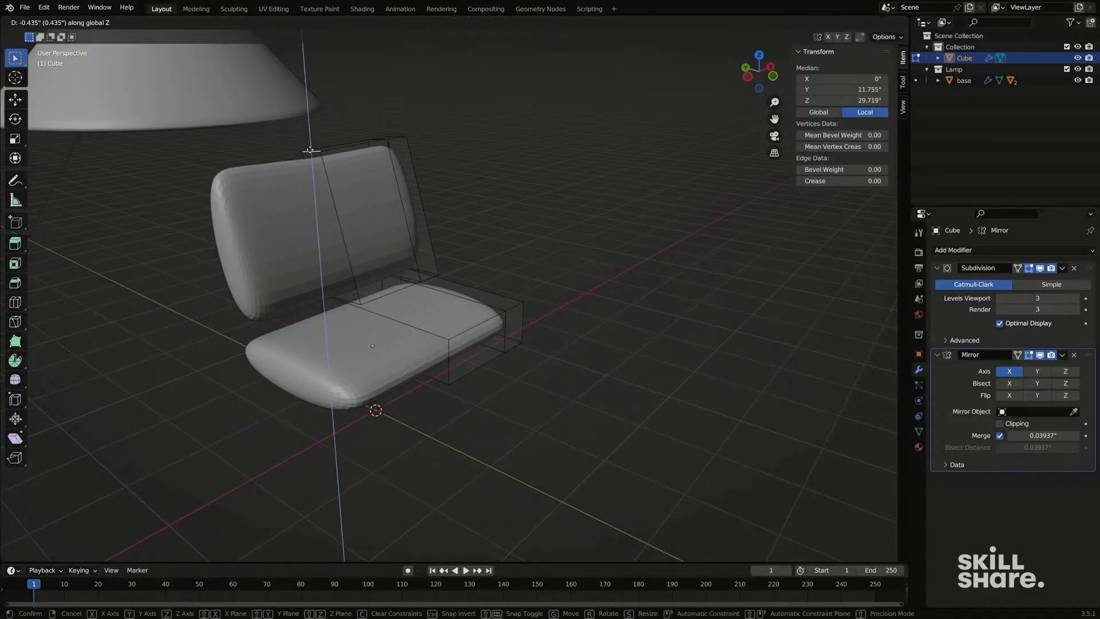
left_click(317, 171)
Step: Enable Clipping on the Mirror modifier
key("g")
key("y")
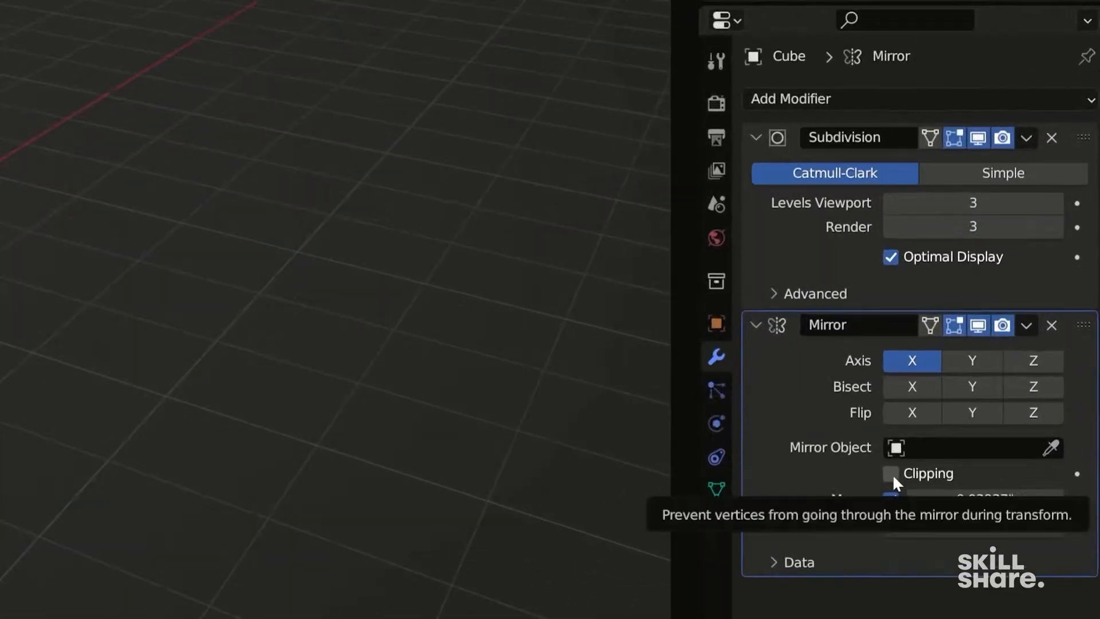
left_click(1000, 424)
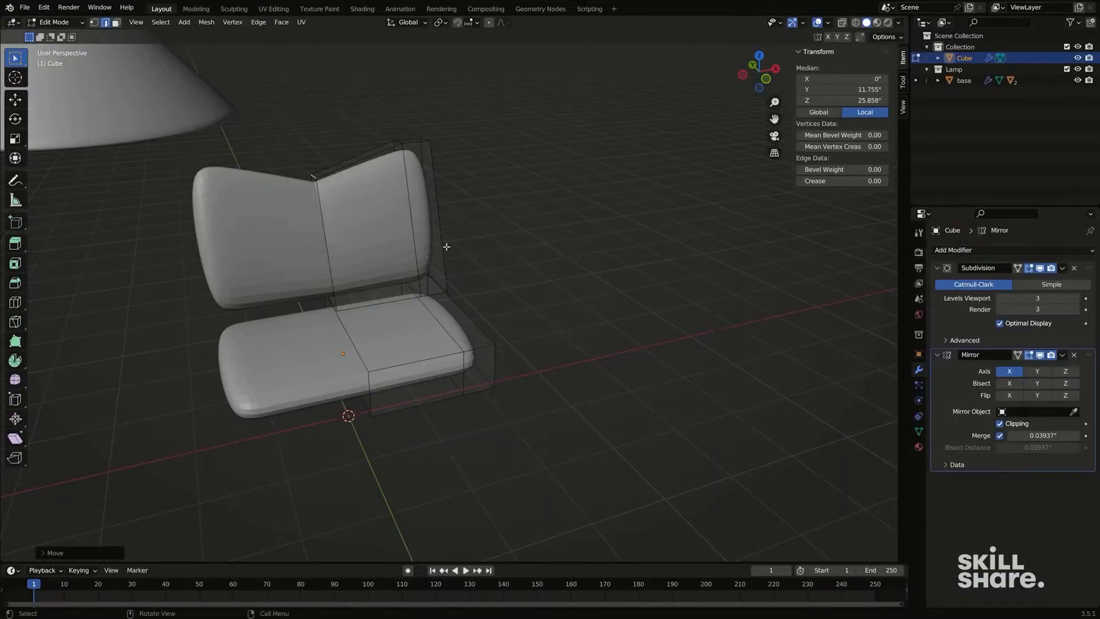
middle_click_drag(370, 253, 383, 243)
scroll(379, 238, "up", 2)
key("g")
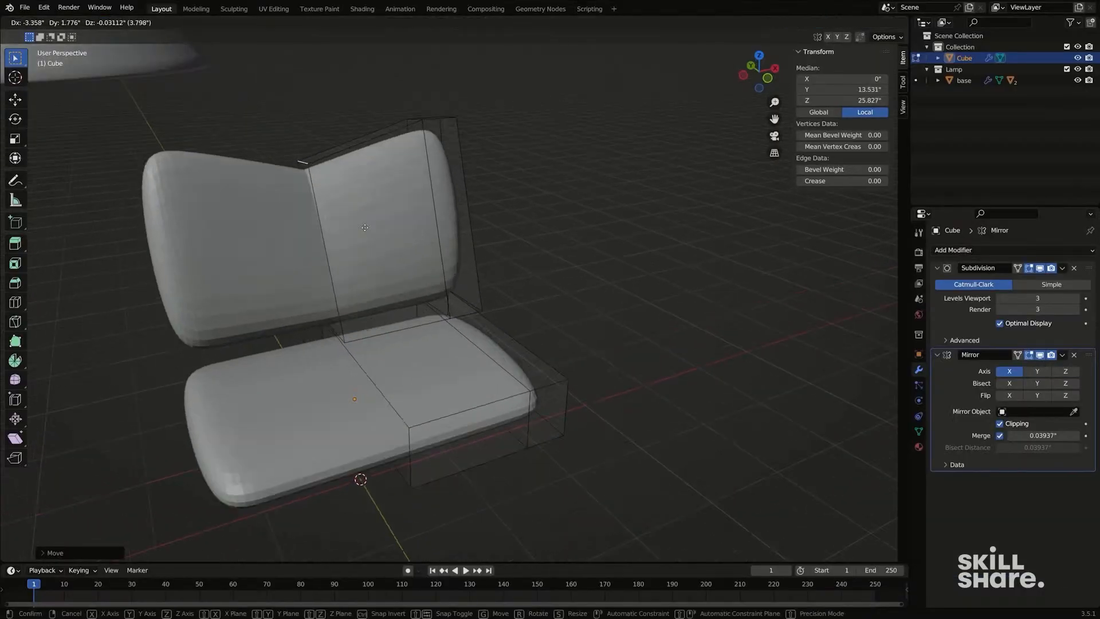
key("Escape")
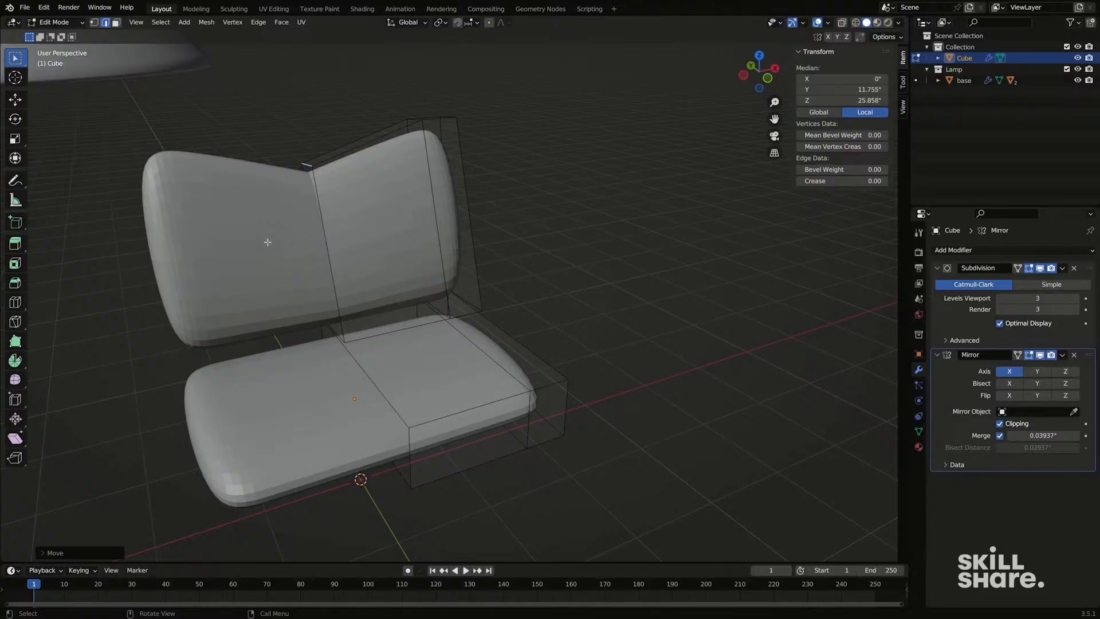
Step: Place the Mirror modifier above the Subdivision modifier in the cushion's modifier stack
middle_click_drag(268, 242, 315, 243)
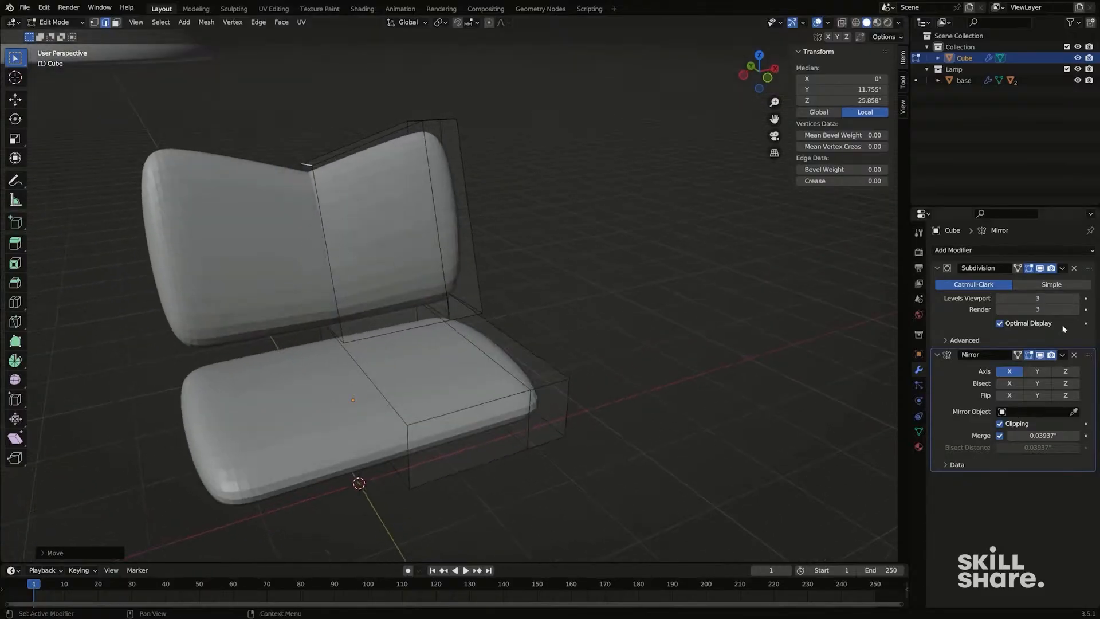
key("Tab")
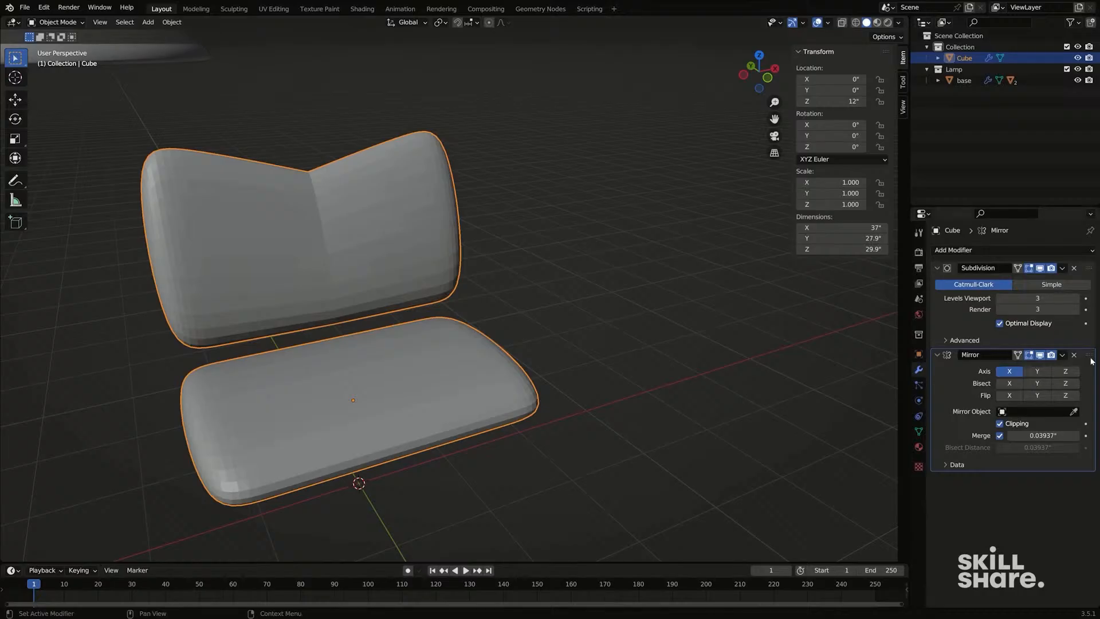
left_click_drag(1090, 358, 1078, 261)
middle_click_drag(700, 276, 663, 332)
Step: Move the entire cushion half-mesh about 2.5" toward the mirror centre along the X axis to narrow the chair
key("Tab")
scroll(585, 313, "down", 2)
key("a")
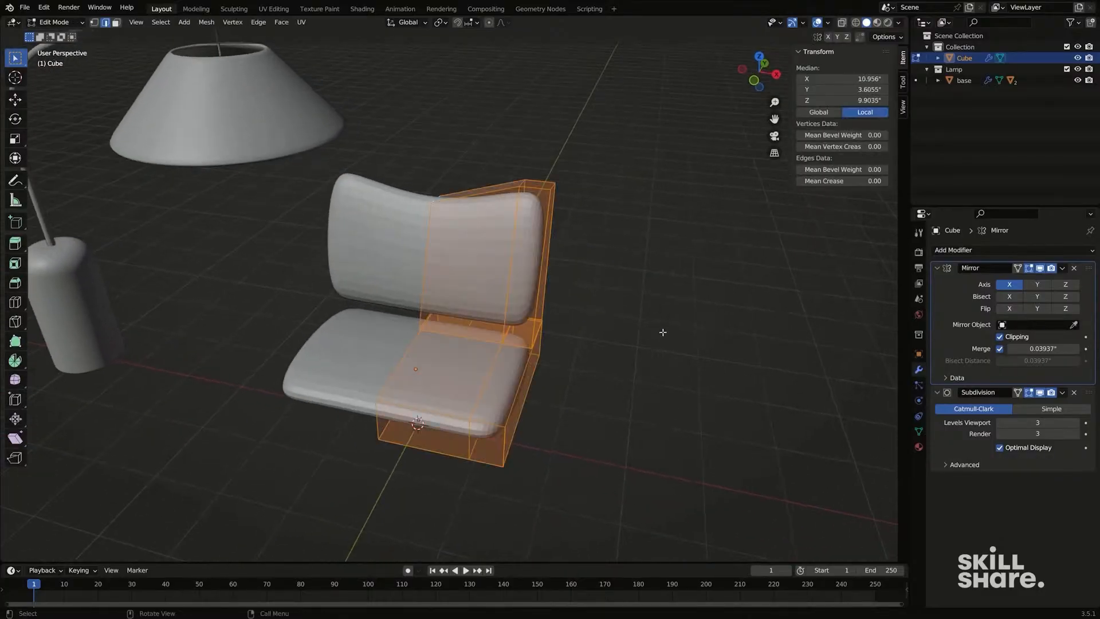
key("g")
key("x")
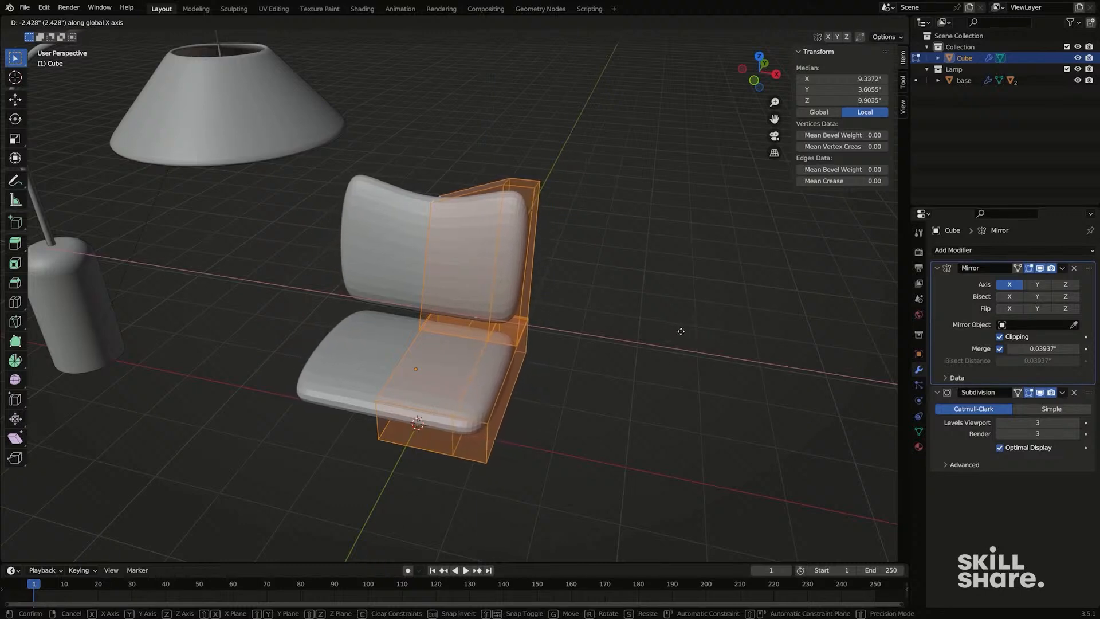
left_click(680, 333)
Step: Move the backrest's outer side face forward about 1.7" along the Y axis
middle_click_drag(680, 333, 533, 307)
left_click(531, 310)
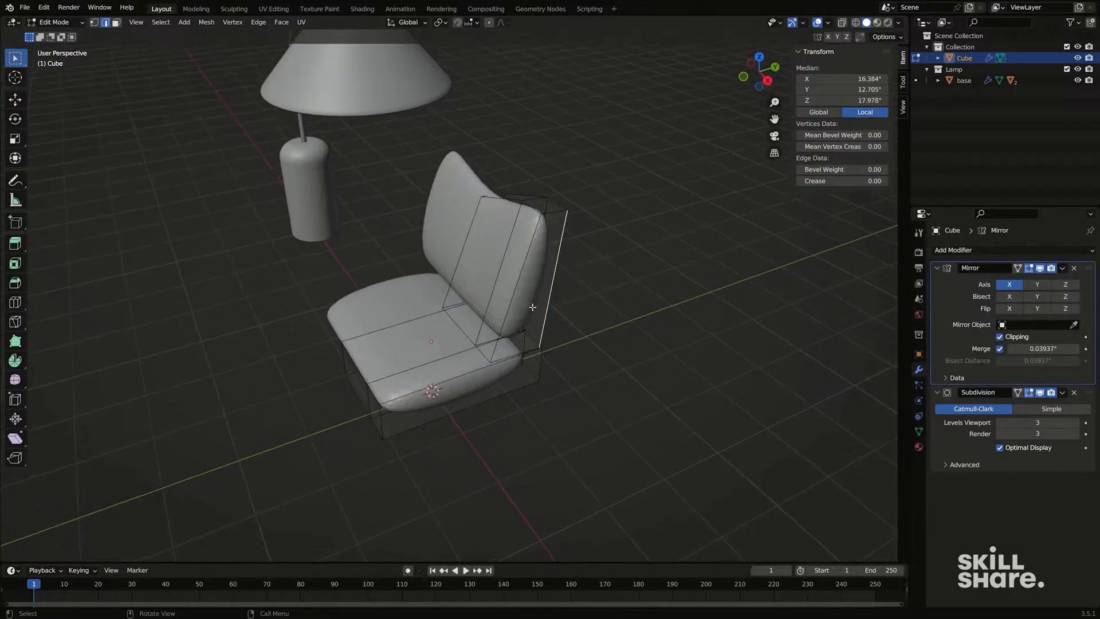
key("3")
left_click(526, 309)
key("g")
key("y")
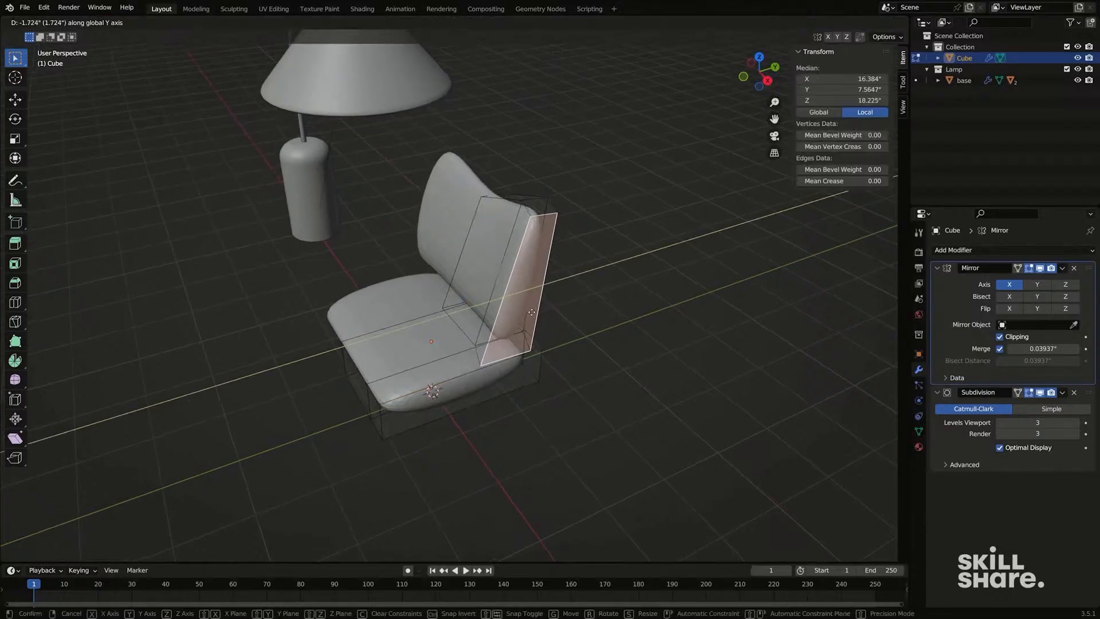
Step: Move the backrest's centre vertices back about 2.1" along the Y axis to deepen its curve
right_click(467, 249)
middle_click_drag(466, 249, 446, 295)
key("KP_7")
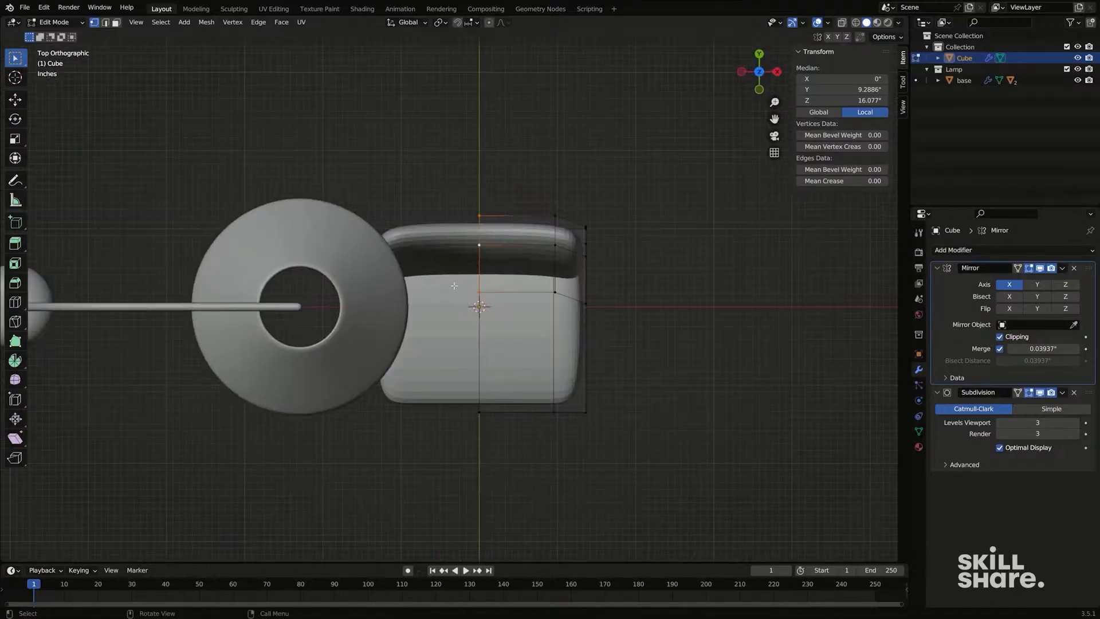
key("g")
key("y")
left_click(455, 266)
Step: Add a horizontal edge loop near the seat's underside and a crosswise edge loop toward the seat's front
middle_click_drag(455, 266, 543, 307)
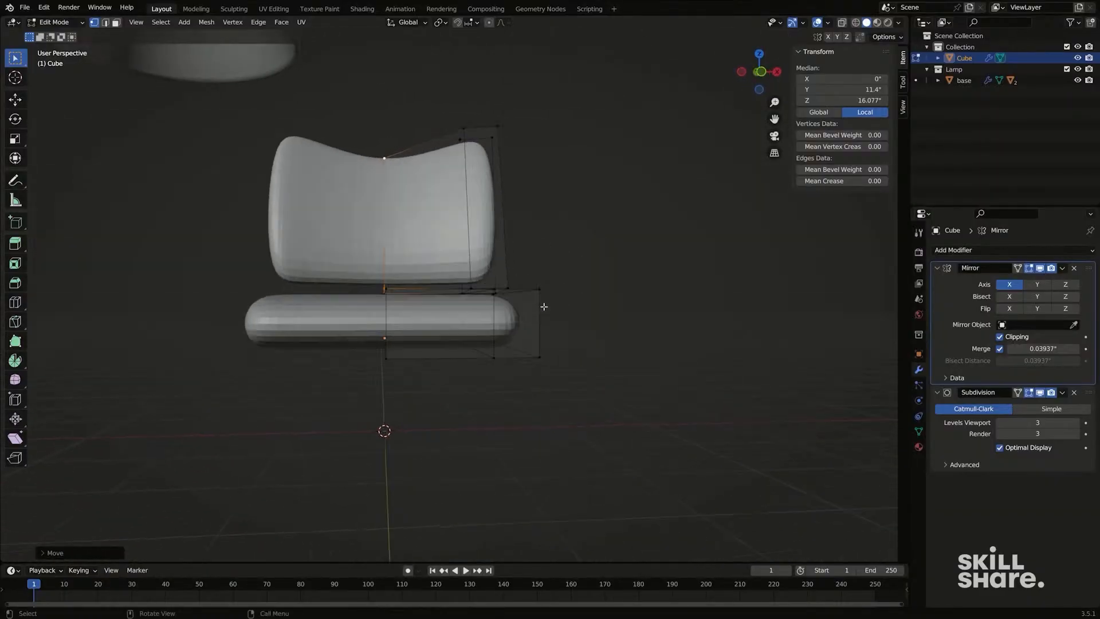
left_click(521, 333)
left_click(508, 362)
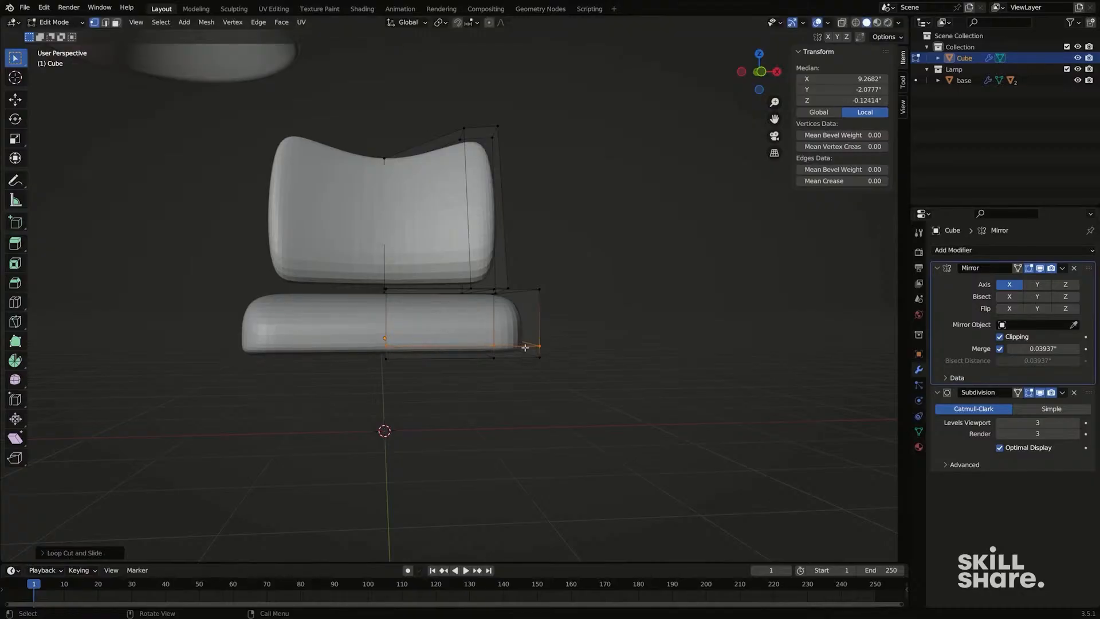
middle_click_drag(507, 362, 471, 362)
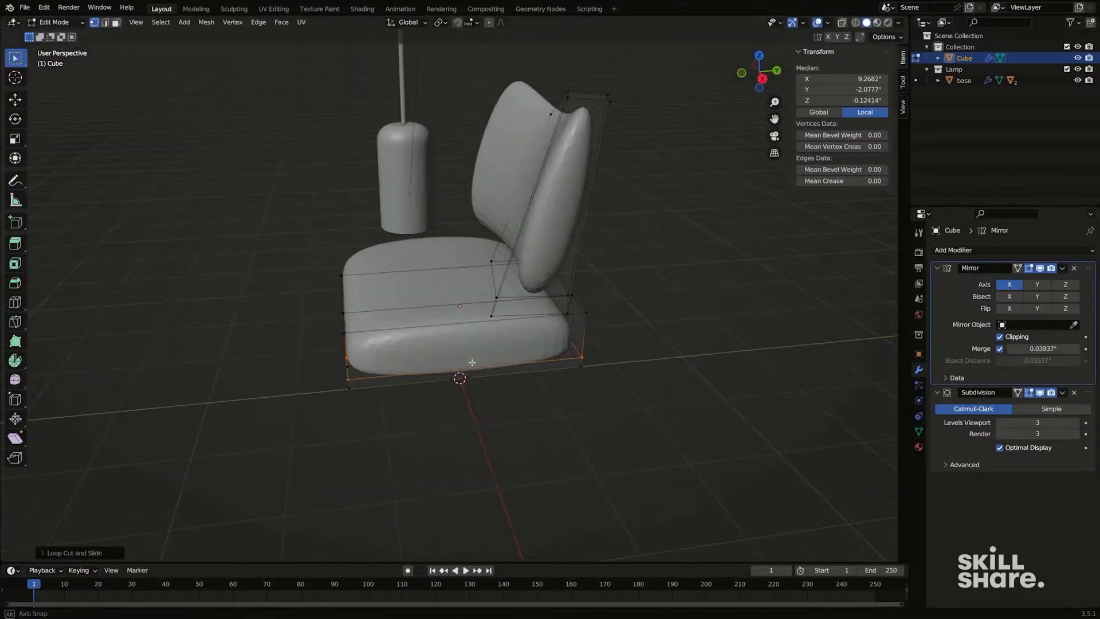
left_click(451, 328)
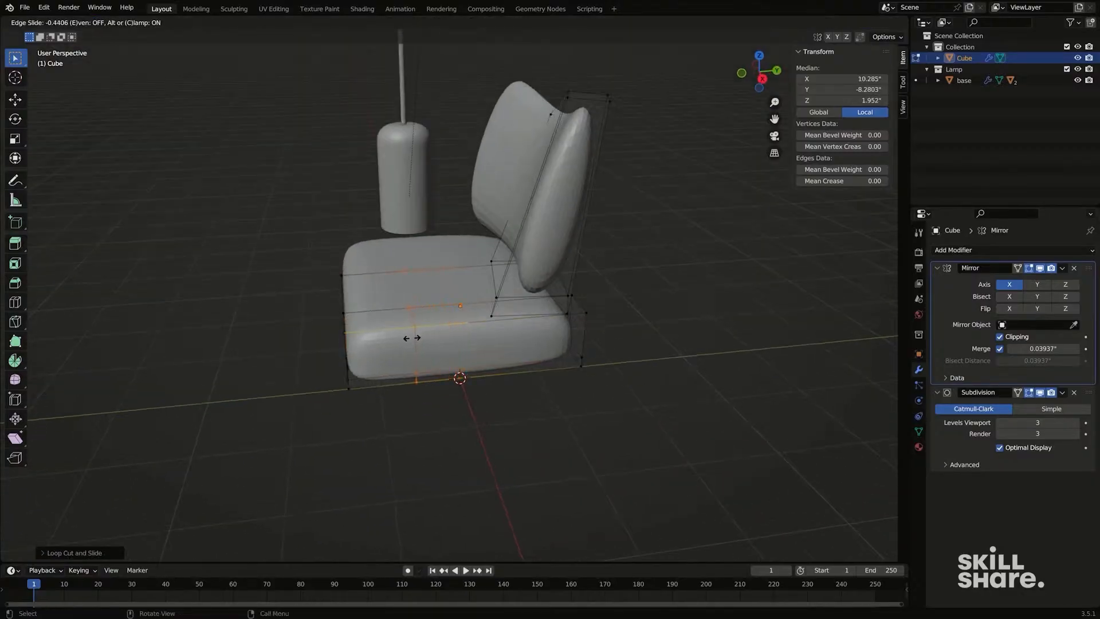
left_click(412, 303)
Step: Raise the top vertices of the seat's crosswise front loop along the Z axis to puff up the cushion
left_click(419, 324)
left_click(406, 273, "ctrl")
middle_click_drag(415, 309, 452, 304)
key("g")
key("z")
left_click(426, 280)
Step: Leave mesh editing and apply Shade Smooth to the chair cushions
key("Tab")
right_click(474, 263)
left_click(474, 263)
Step: Exclude the Lamp collection from the view layer
left_click(124, 164)
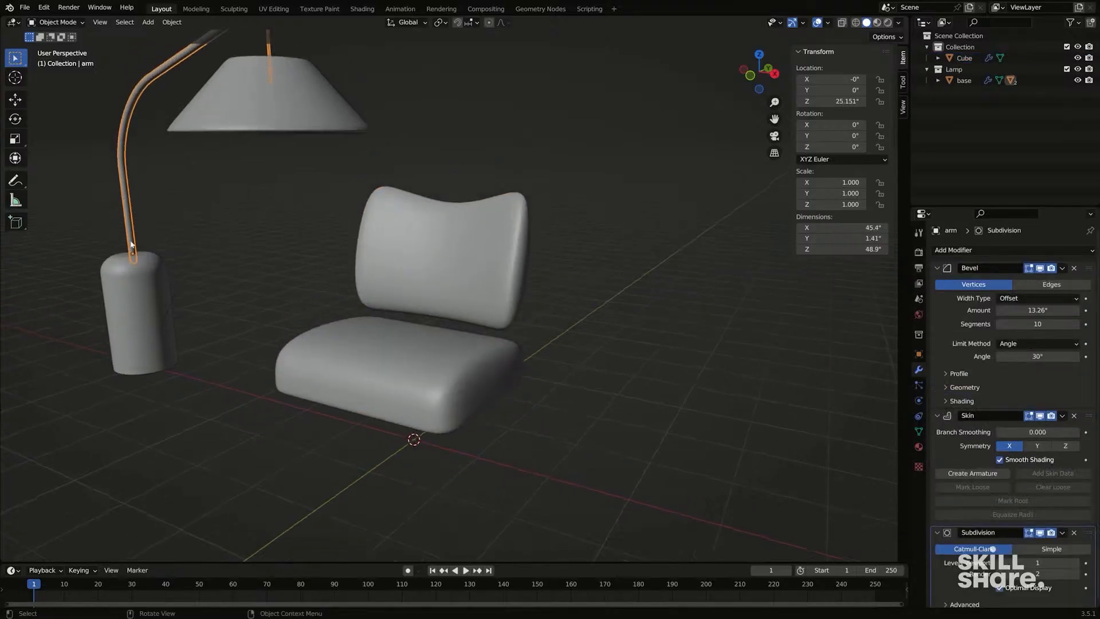
middle_click_drag(124, 165, 227, 256)
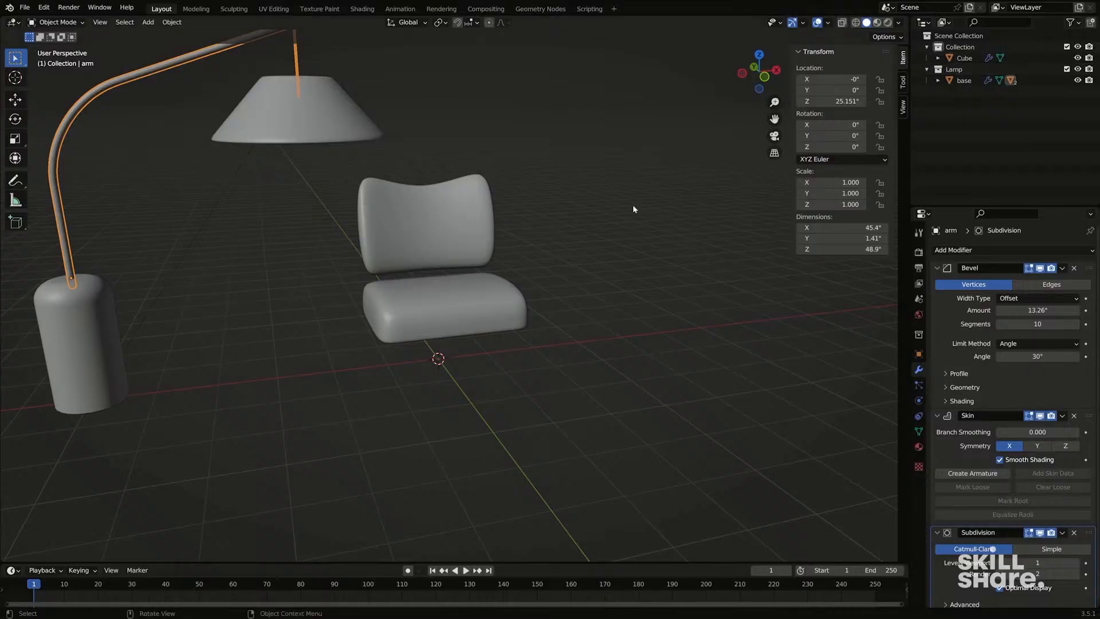
middle_click_drag(632, 205, 565, 224)
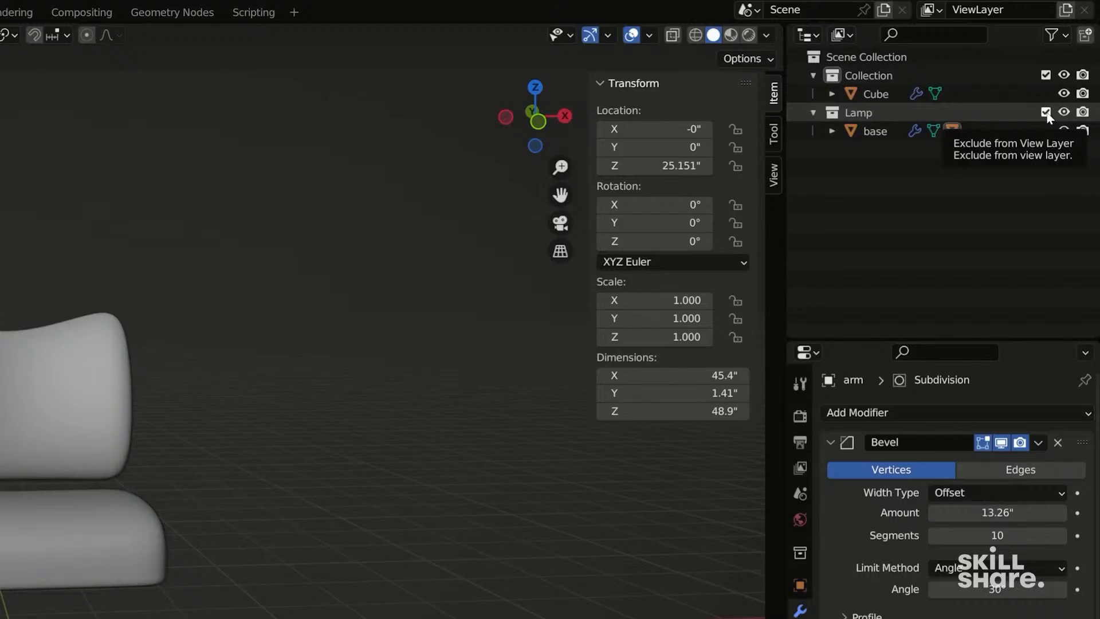
left_click(1045, 112)
Step: Rename the chair cushion object as ChairCush
left_click(145, 384)
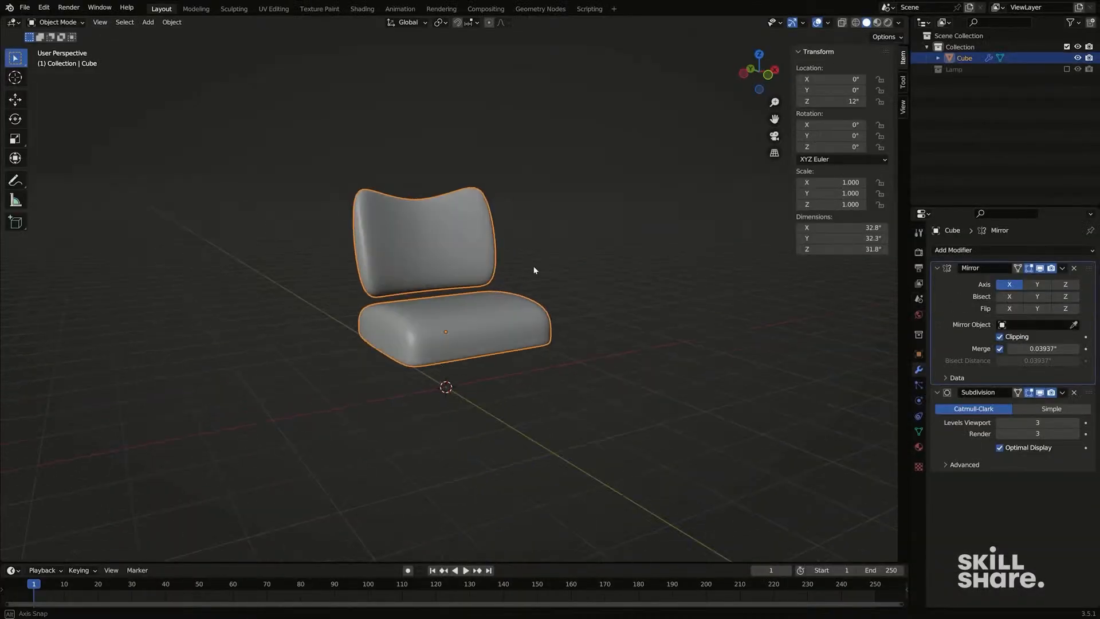
middle_click_drag(534, 270, 428, 283)
key("F2")
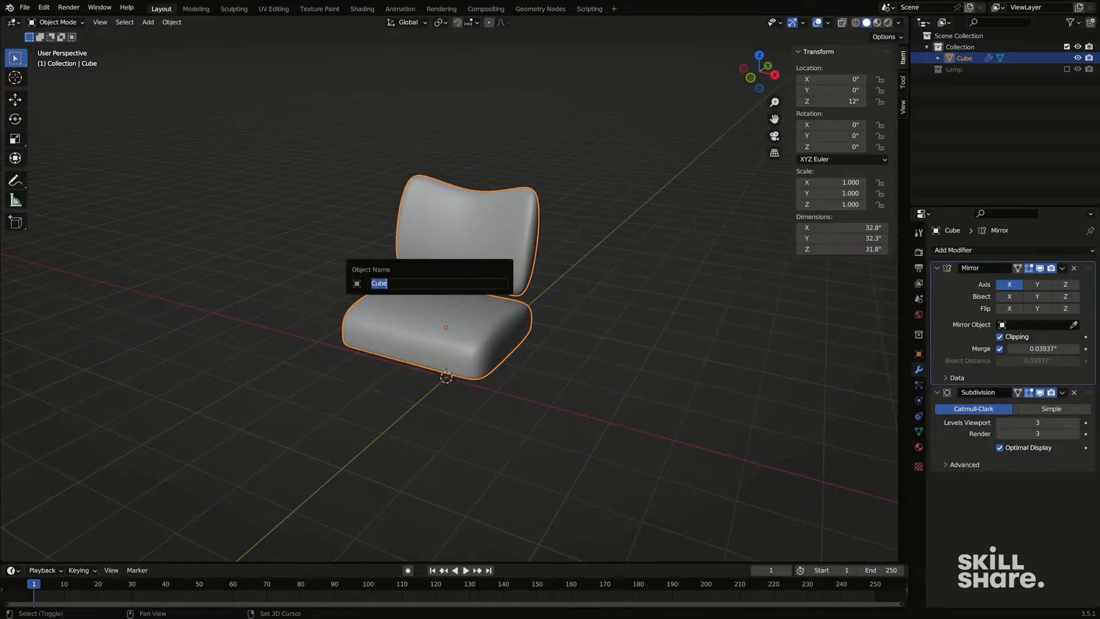
type("ChairCush")
key("Return")
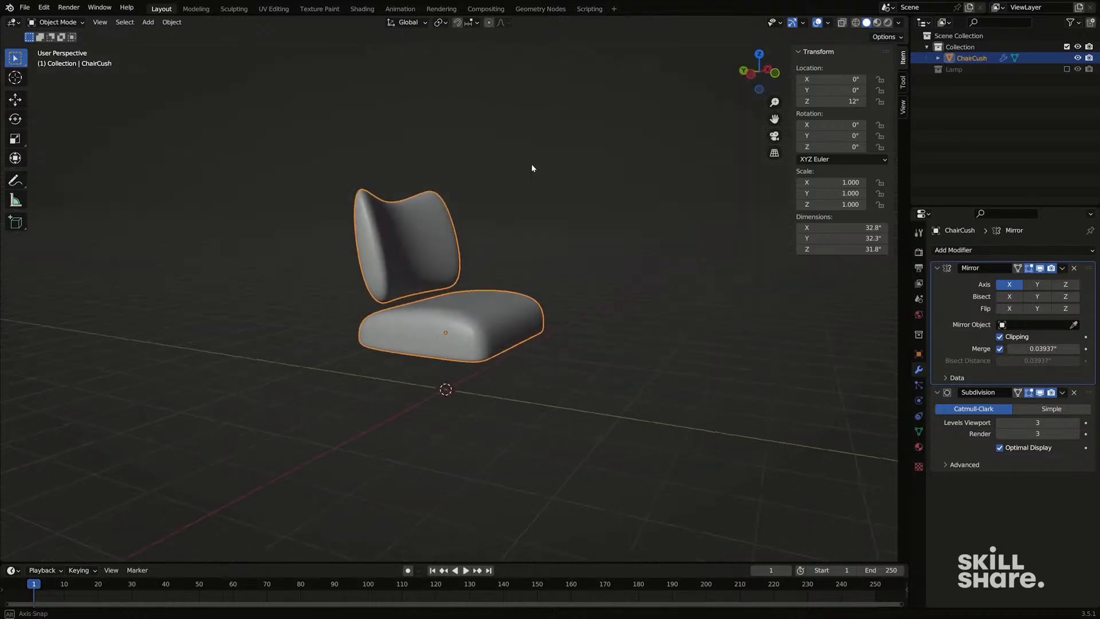
Step: Add a cube at the chair and raise it about 12" along the Z axis
middle_click_drag(531, 163, 493, 247)
key("shift+a")
mouse_move(490, 247)
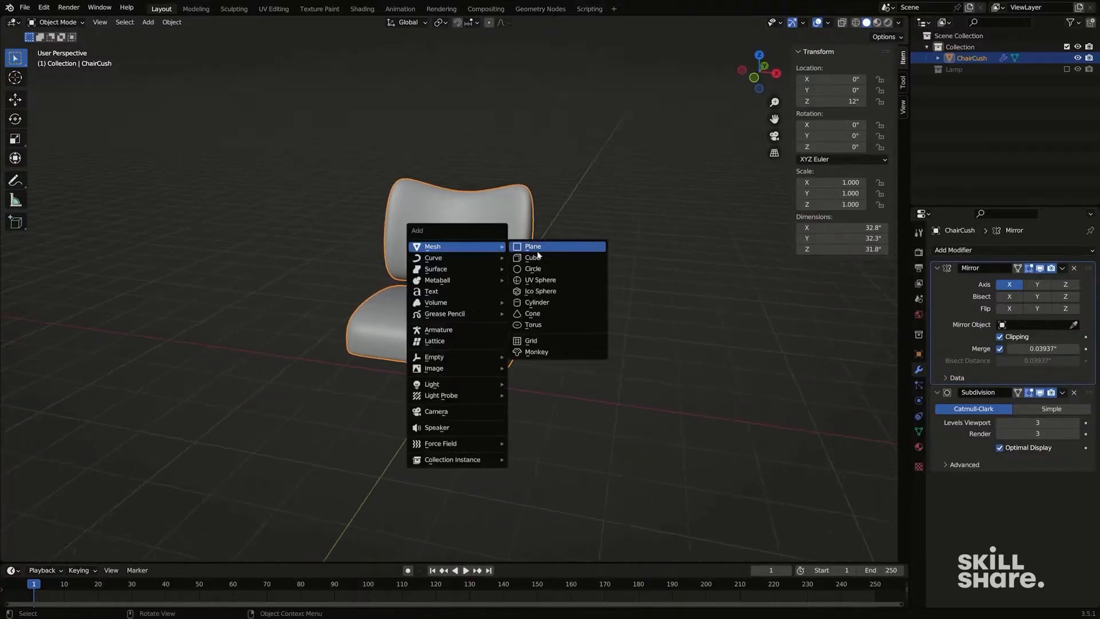
left_click(569, 264)
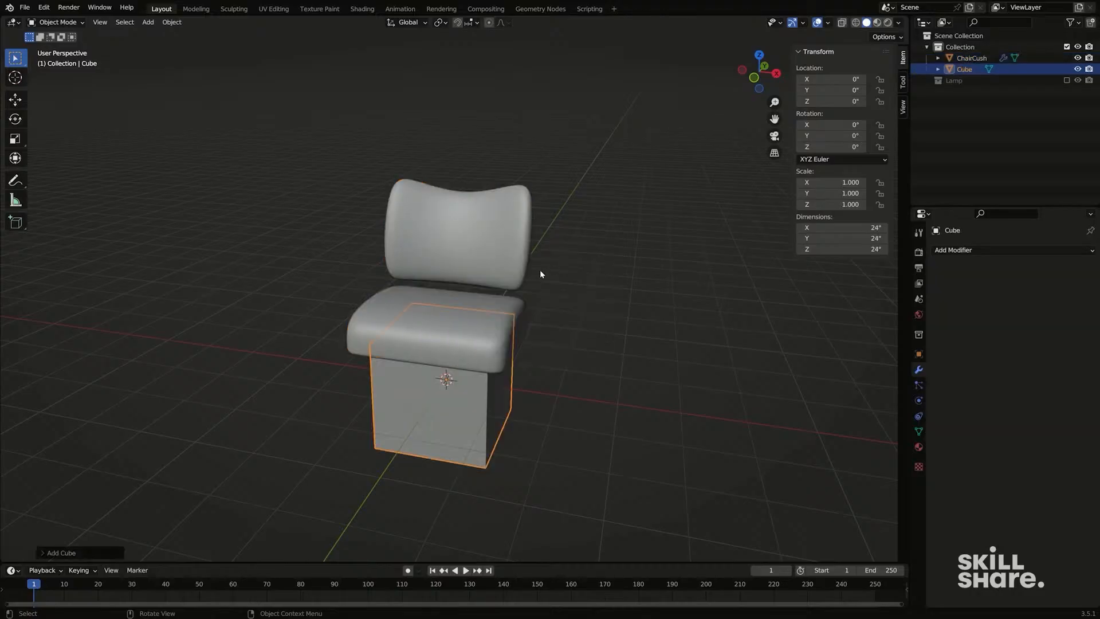
key("g")
key("z")
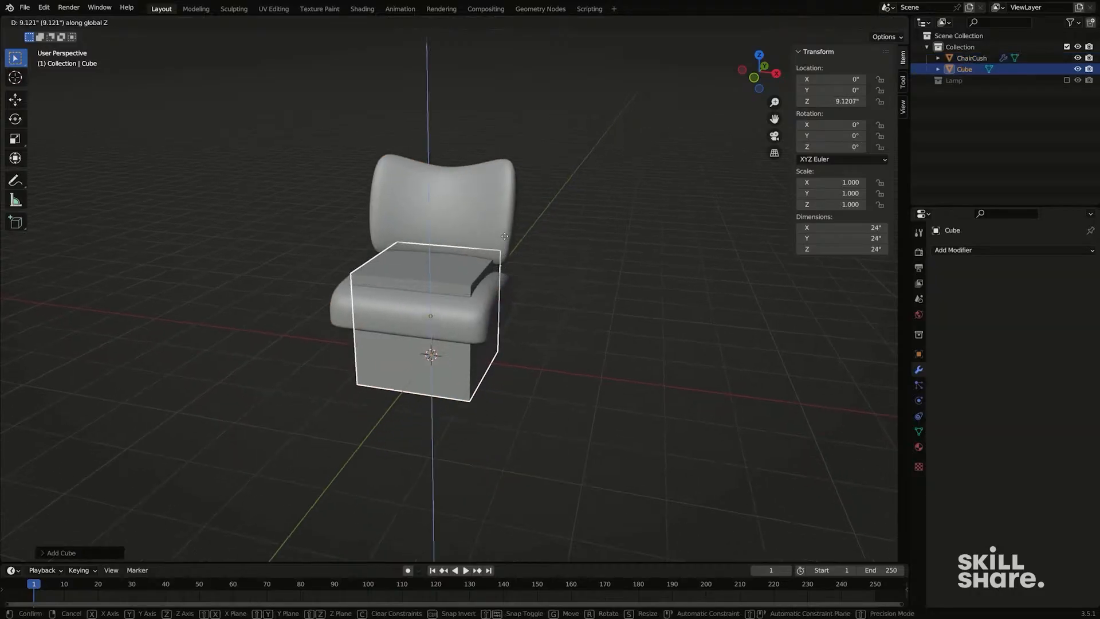
left_click(506, 227)
middle_click_drag(506, 227, 505, 280)
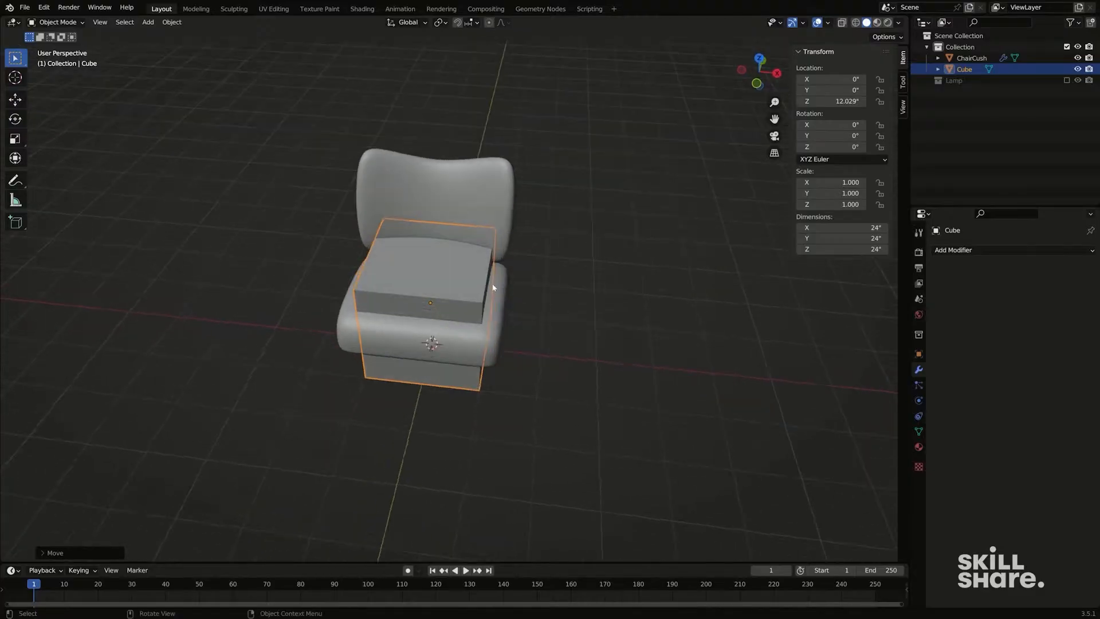
key("g")
key("z")
key("Escape")
Step: Move the cube about 18.2" along the X axis and add a Mirror modifier on X to it
key("g")
key("x")
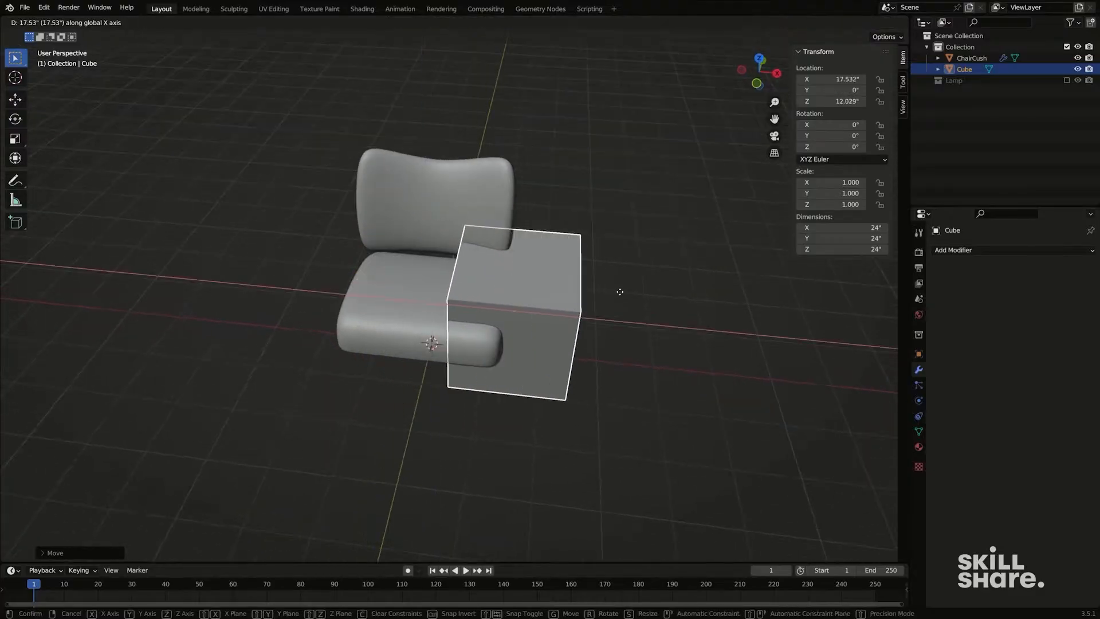
left_click(622, 295)
middle_click_drag(596, 308, 823, 247)
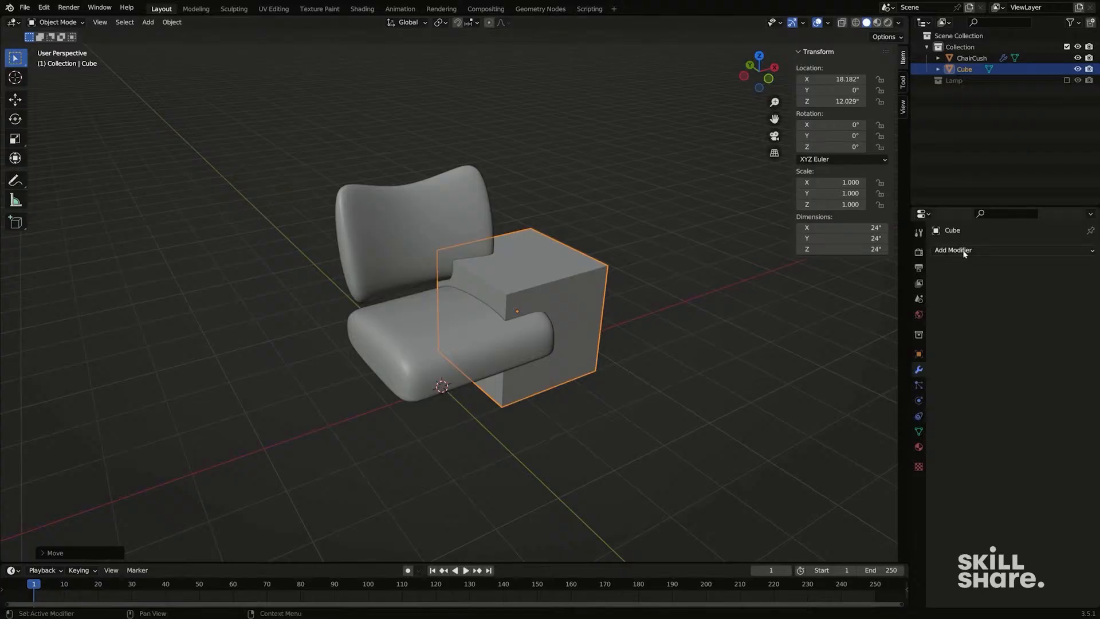
left_click(996, 250)
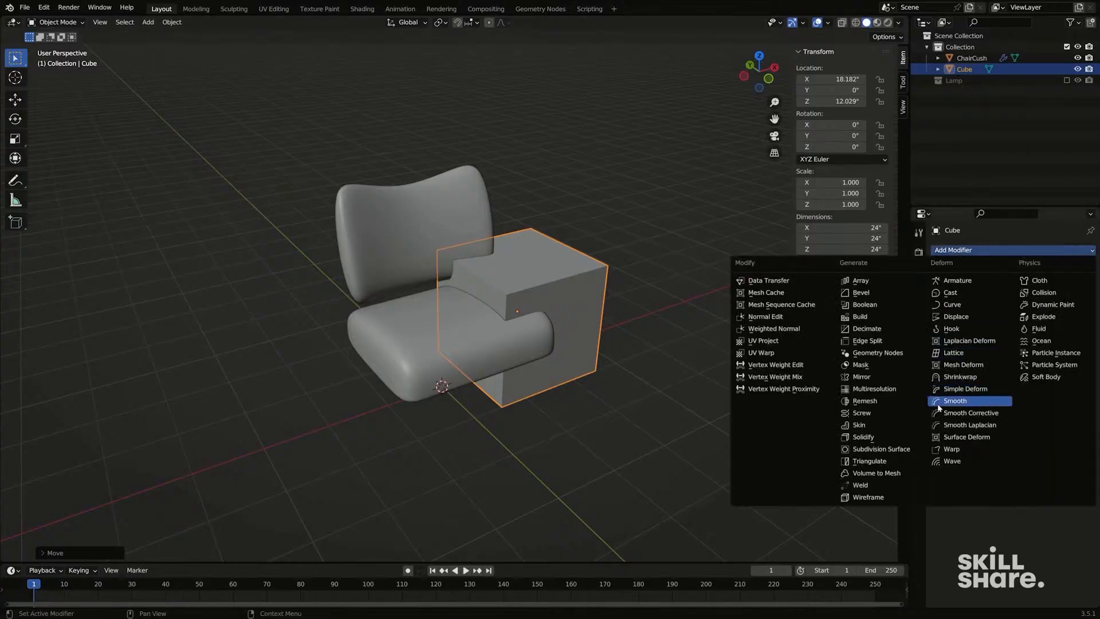
left_click(891, 379)
middle_click_drag(714, 327, 653, 324)
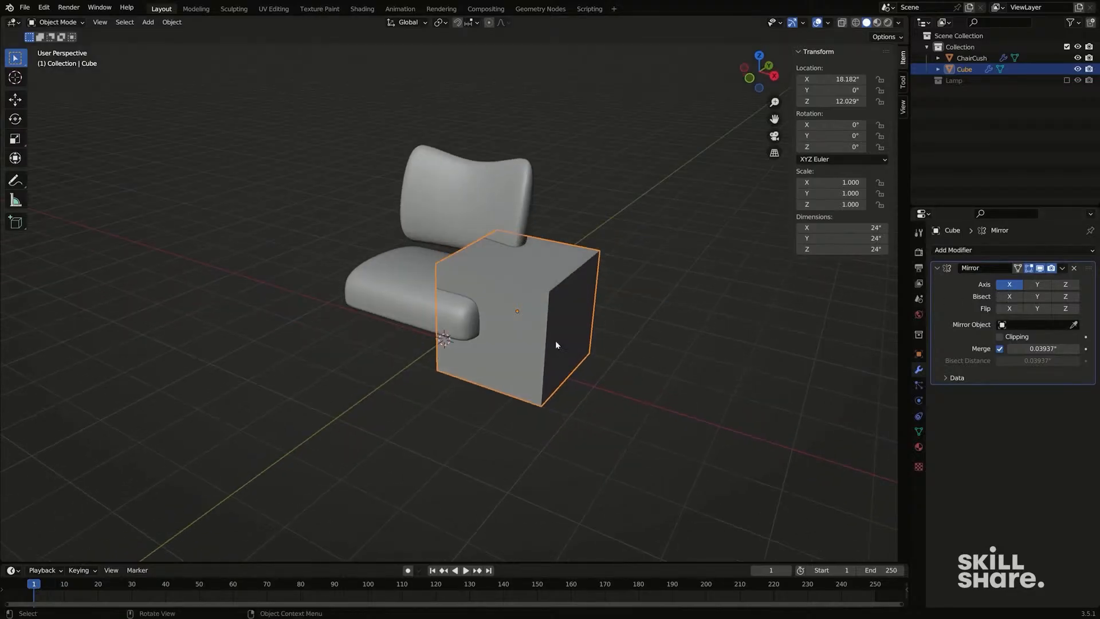
Step: Undo the cube's Mirror modifier and its move along the X axis
middle_click_drag(556, 344, 518, 355)
key("ctrl+z")
key("ctrl+z")
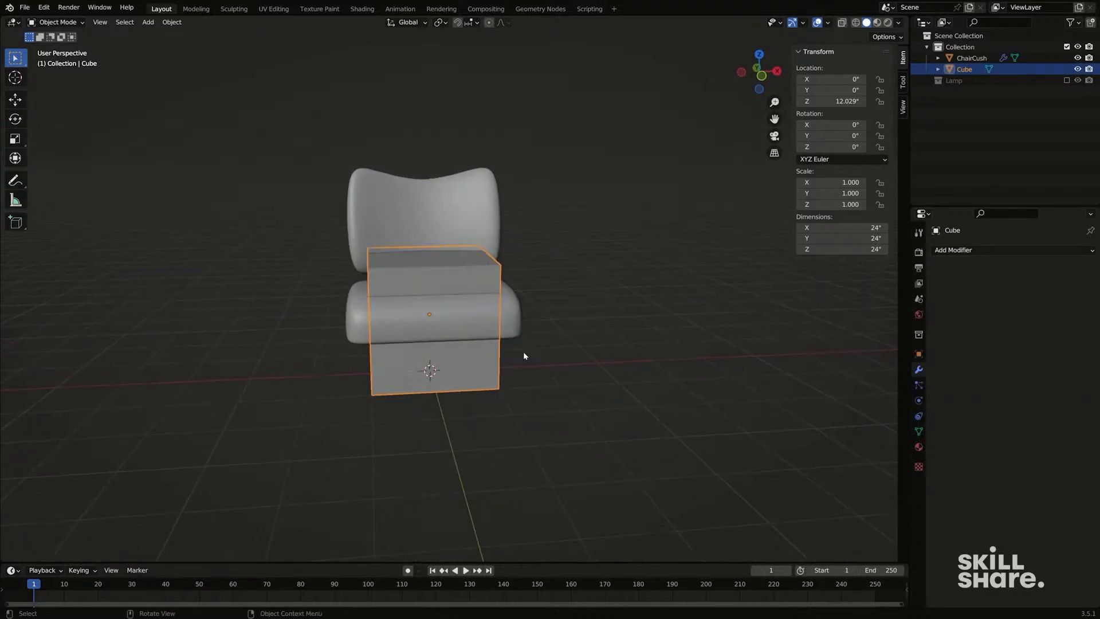
Step: Shift the cube's whole mesh about 26.9" along the X axis in Edit Mode, keeping the object's origin in place
key("Tab")
key("g")
key("x")
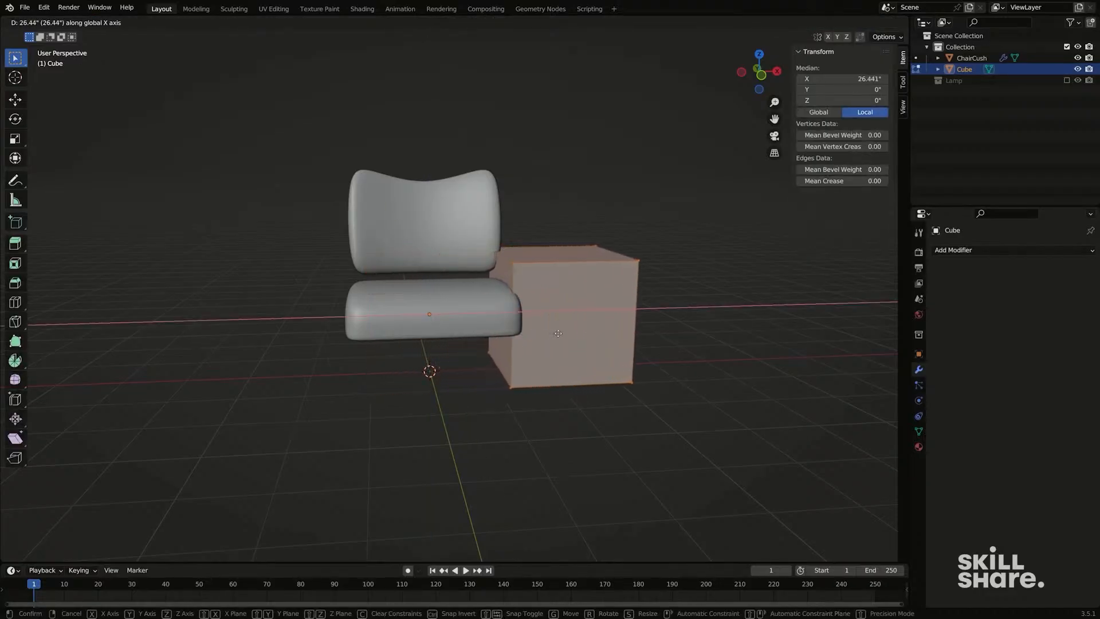
left_click(547, 344)
middle_click_drag(547, 344, 481, 352)
key("Tab")
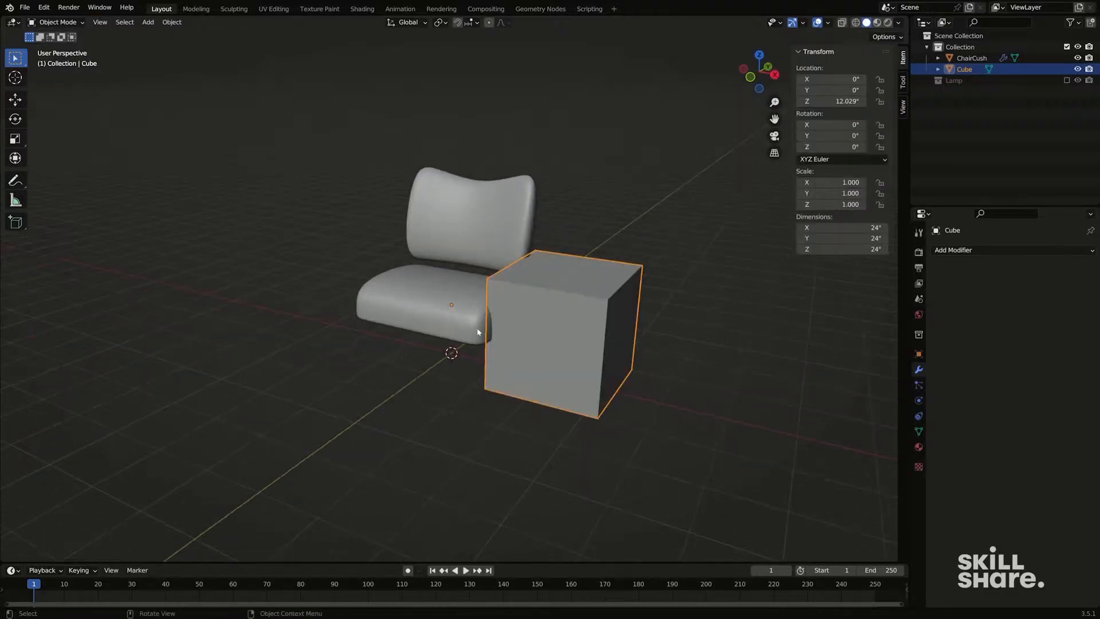
key("r")
key("r")
right_click(643, 310)
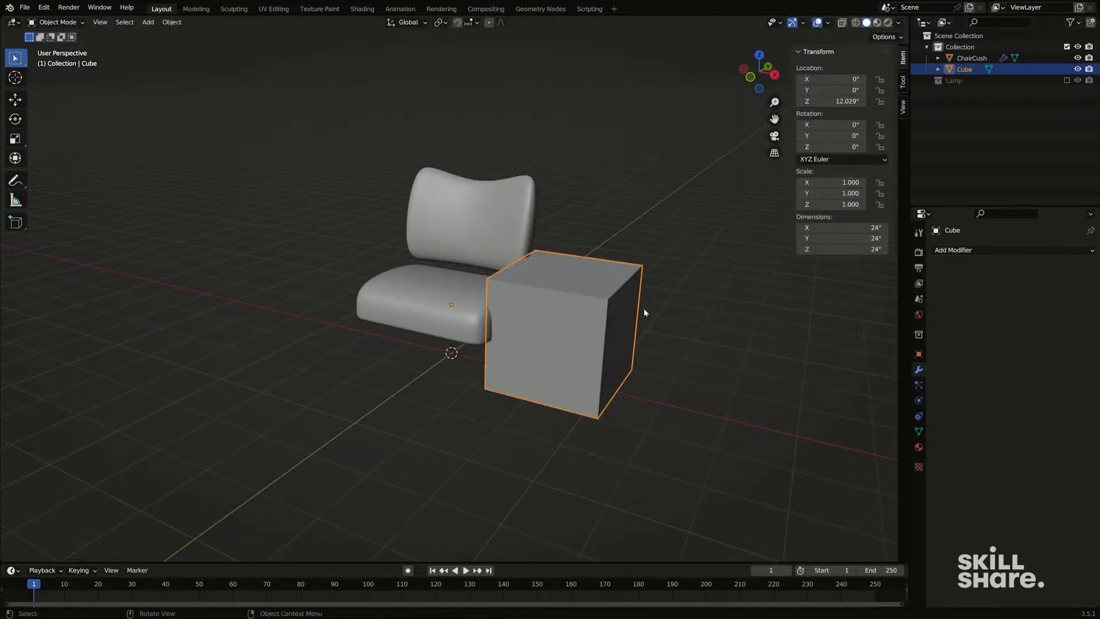
Step: Add a Mirror modifier on X and a Skin modifier to the cube
left_click(976, 251)
left_click(881, 377)
middle_click_drag(630, 338, 722, 326)
left_click(962, 250)
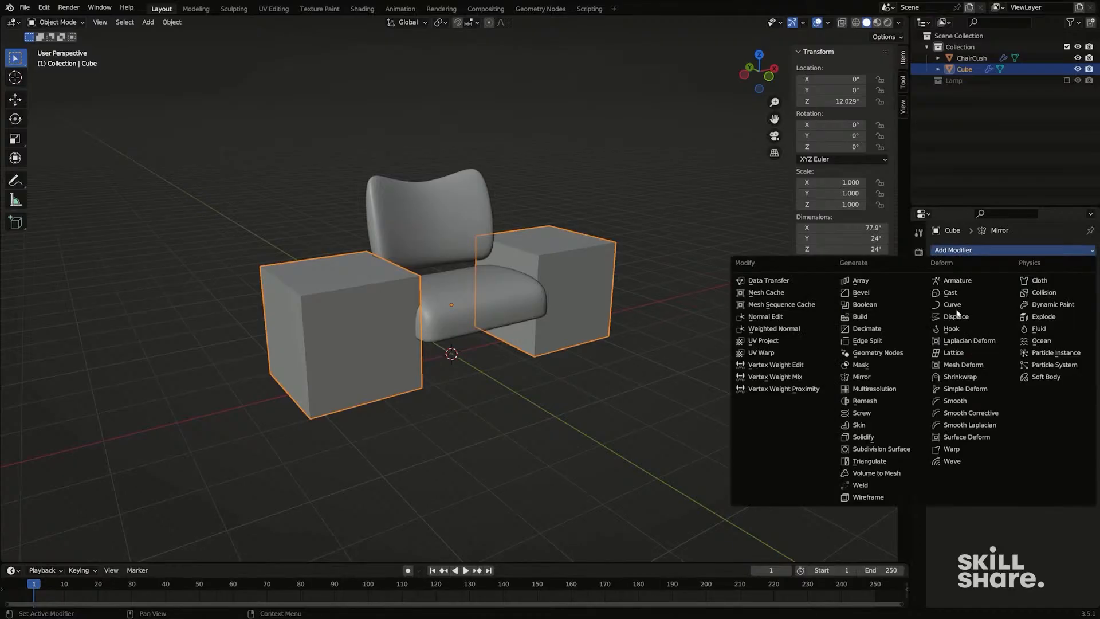
left_click(882, 425)
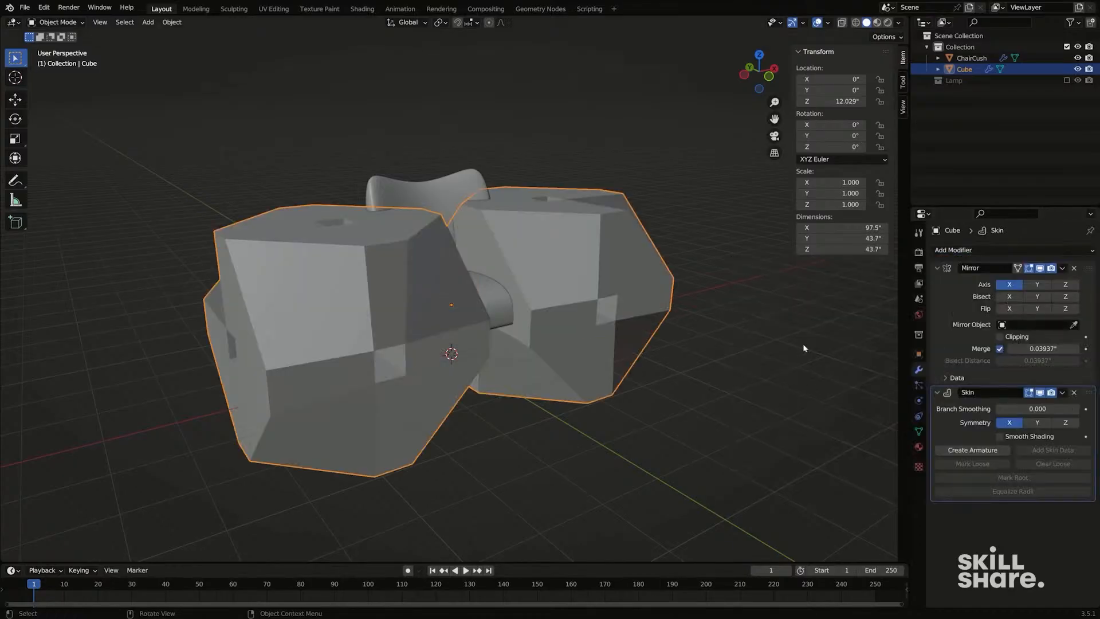
middle_click_drag(793, 322, 744, 303)
Step: Shrink the skin radius of all the cube's vertices to about 0.014 so only thin bars remain along its edges
key("Tab")
key("alt+z")
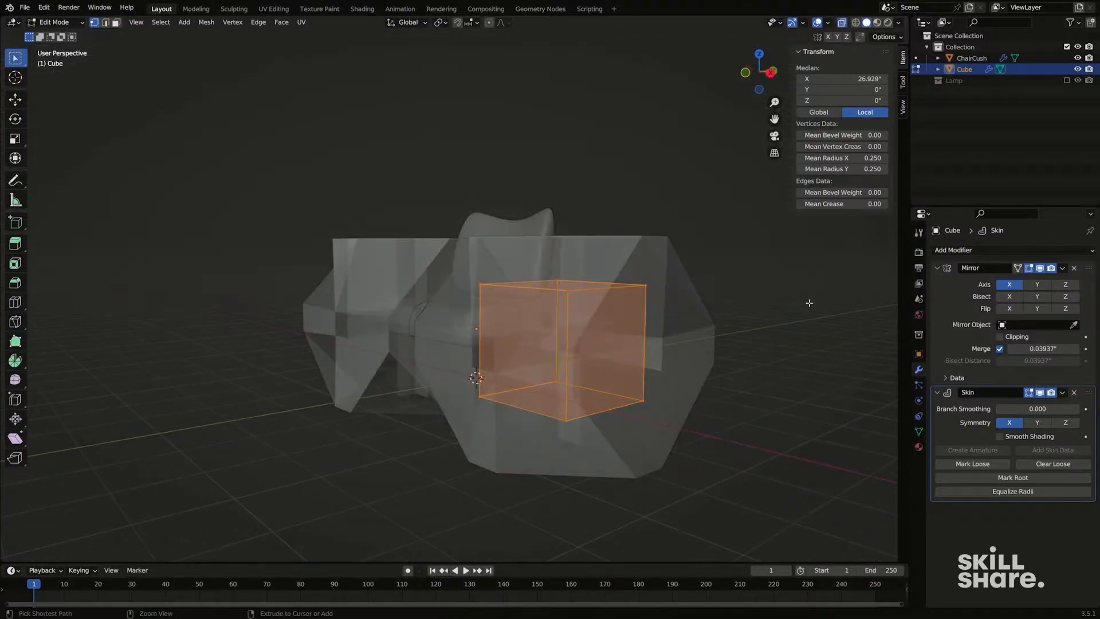
key("ctrl+a")
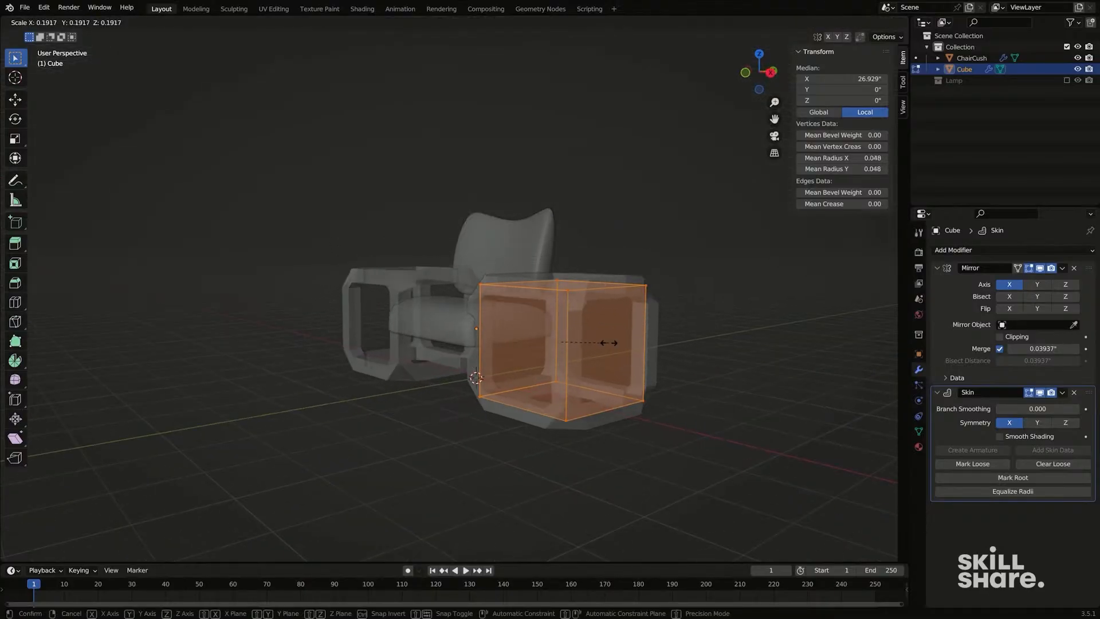
left_click(569, 344)
middle_click_drag(569, 344, 599, 329)
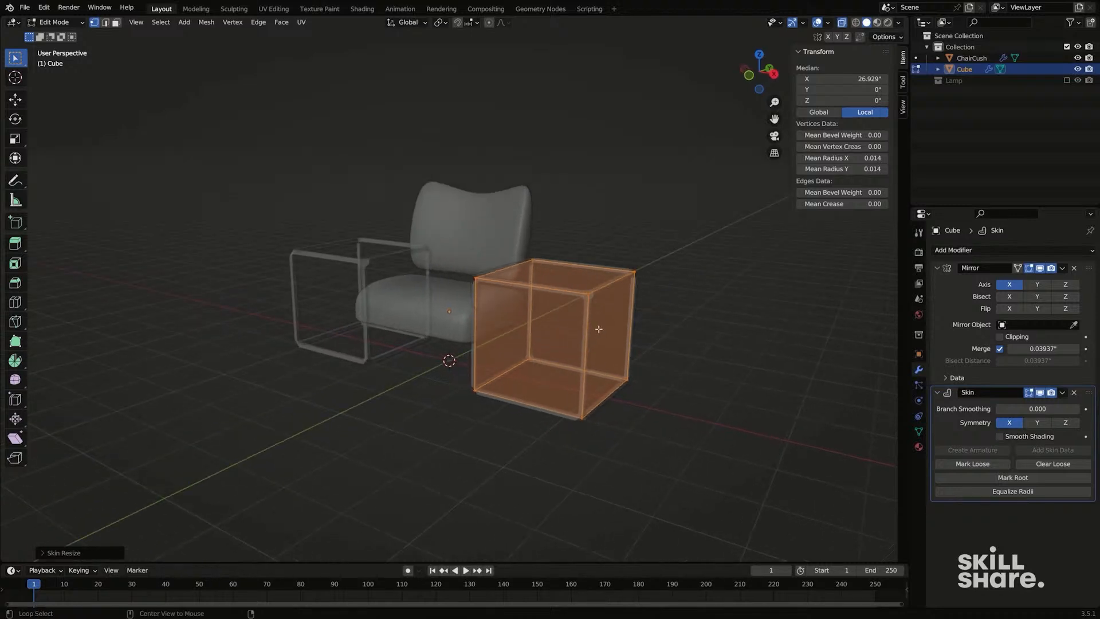
key("alt+z")
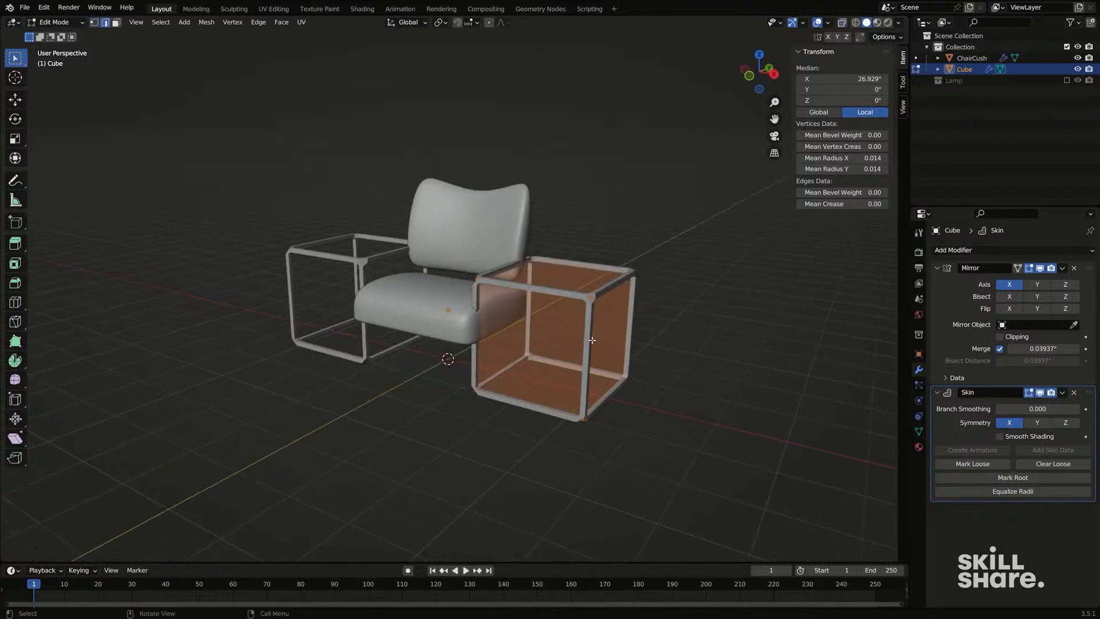
Step: Delete all of the cube's edges except the outer front vertical one
mouse_move(591, 339)
middle_mouse_down()
mouse_move(504, 371)
mouse_move(562, 354)
middle_mouse_up()
key("alt+z")
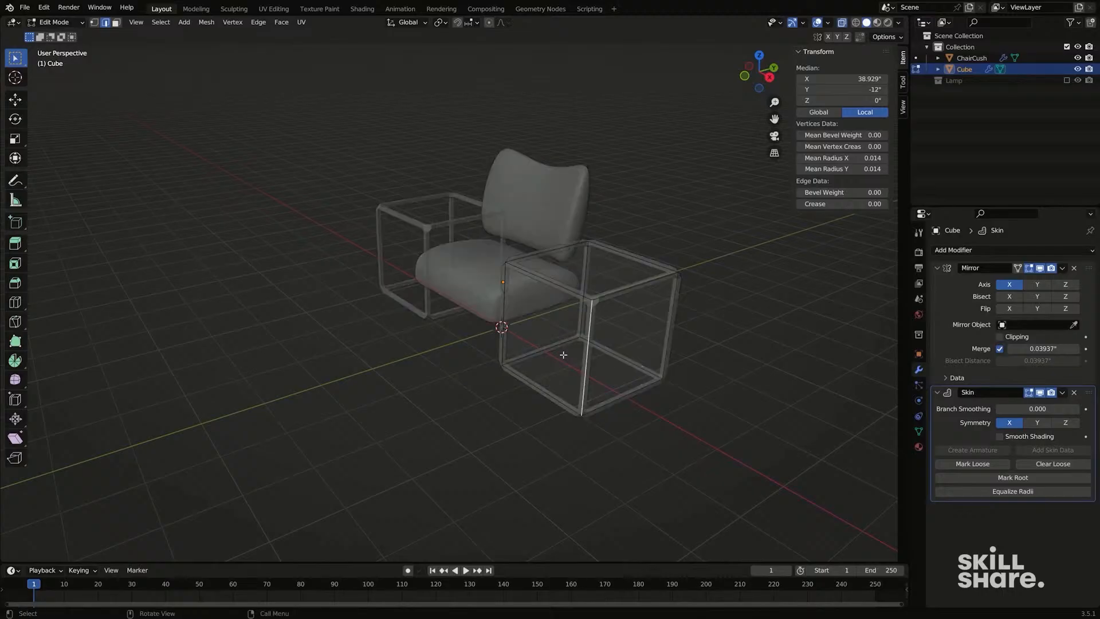
key("ctrl+l")
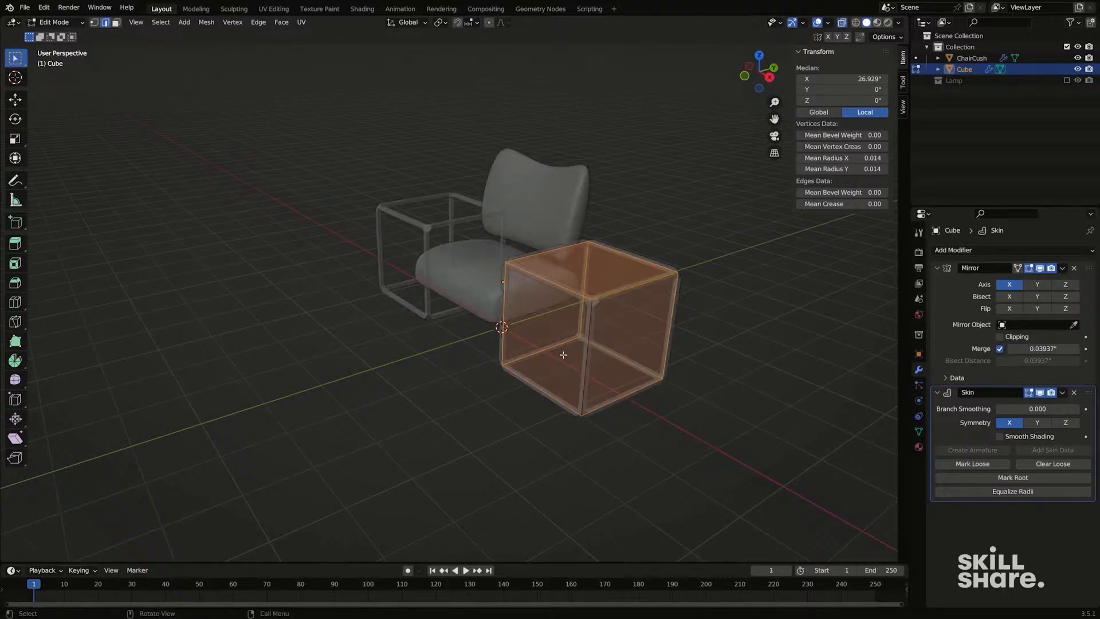
key("x")
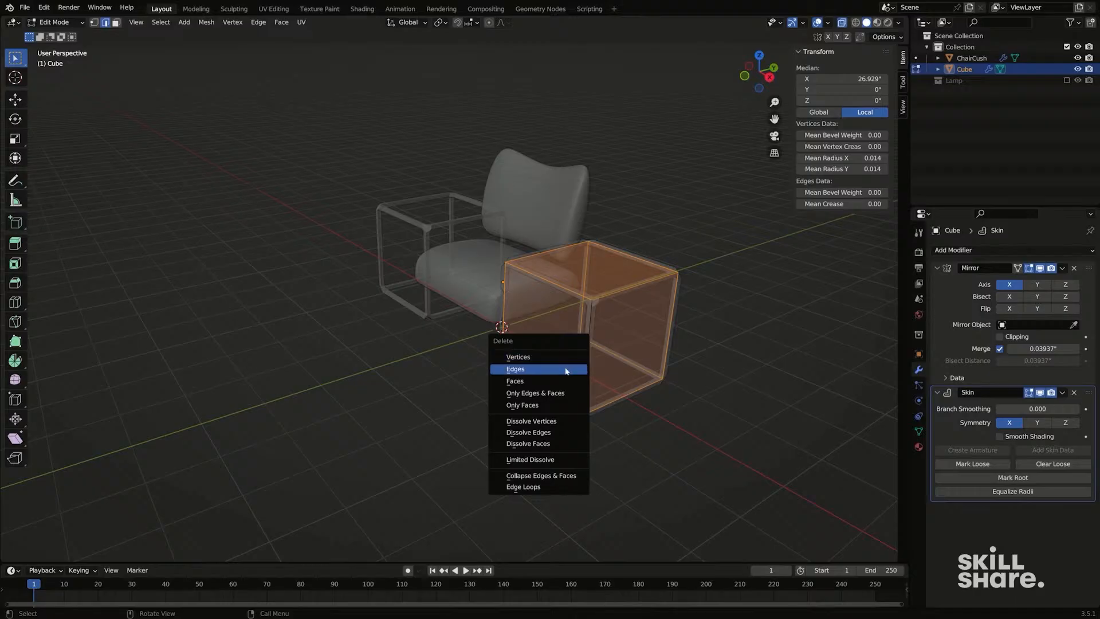
left_click(564, 377)
middle_click_drag(565, 373, 634, 369)
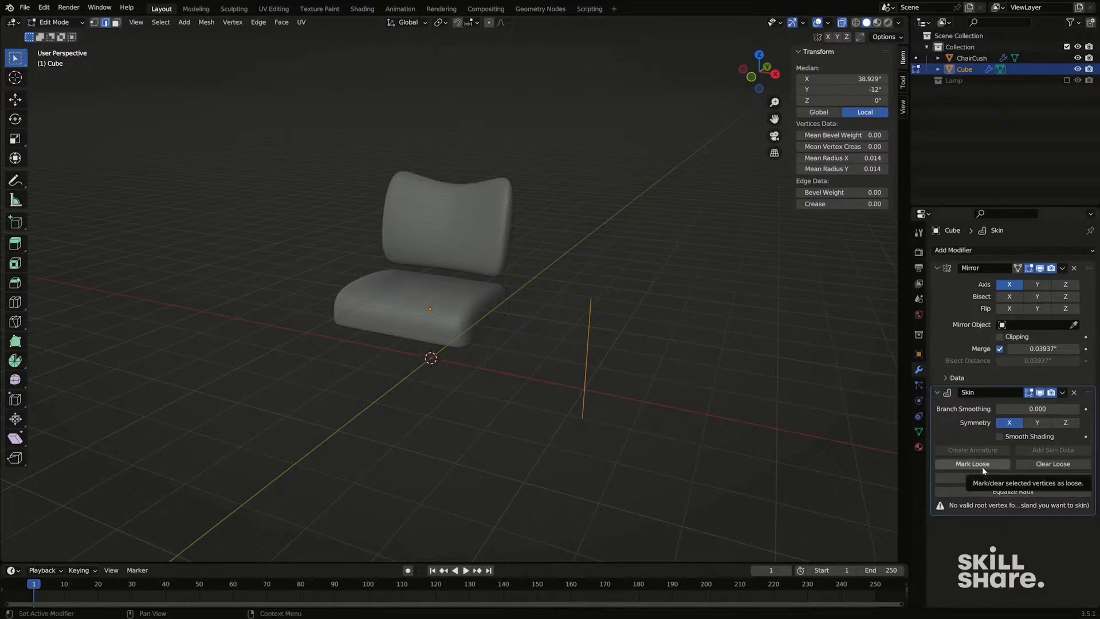
Step: Mark the remaining vertical edge as skin root and move it along X to about 16.8", beside the seat cushion
left_click(997, 484)
middle_click_drag(584, 426, 620, 422)
key("g")
key("x")
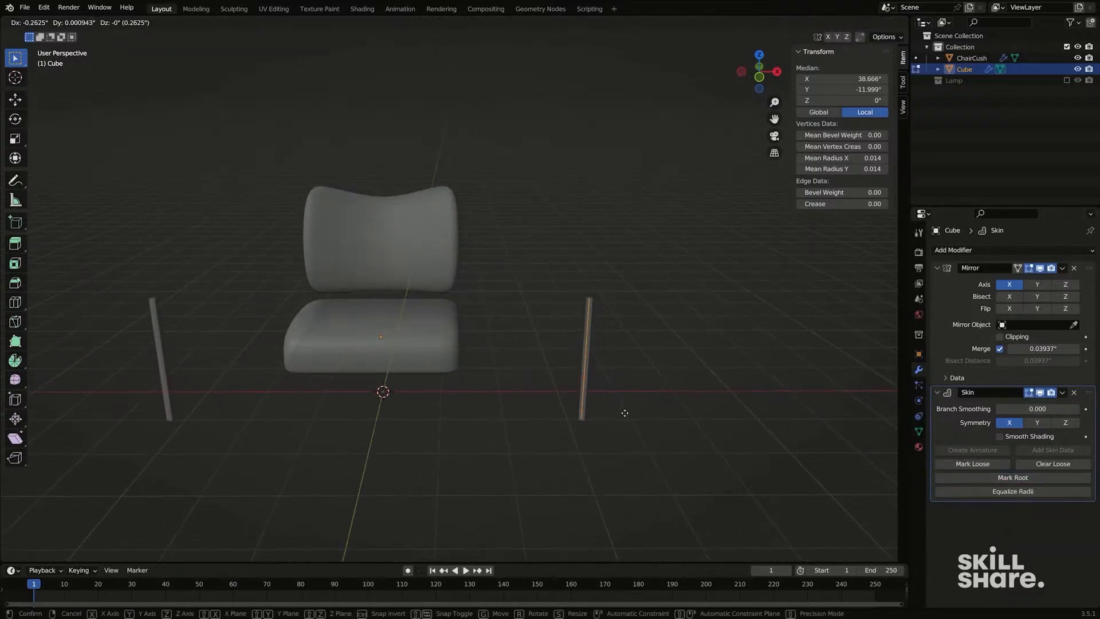
left_click(502, 425)
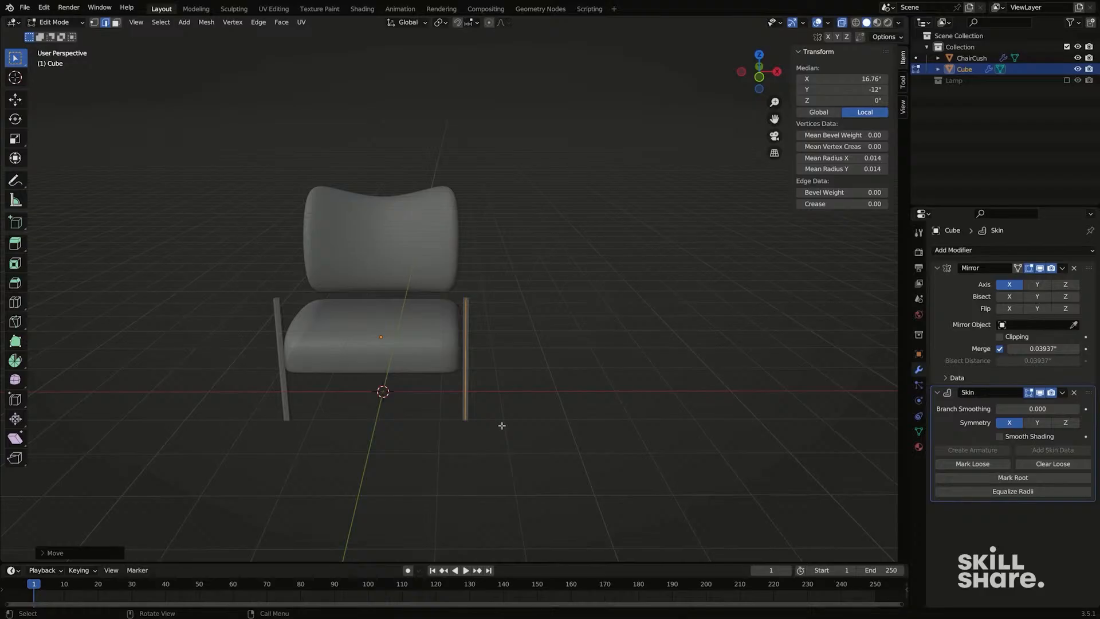
Step: Tilt the front leg in the right side view, moving its bottom vertex to about Y -14.6" and its top vertex to about Y -13.2"
key("KP_3")
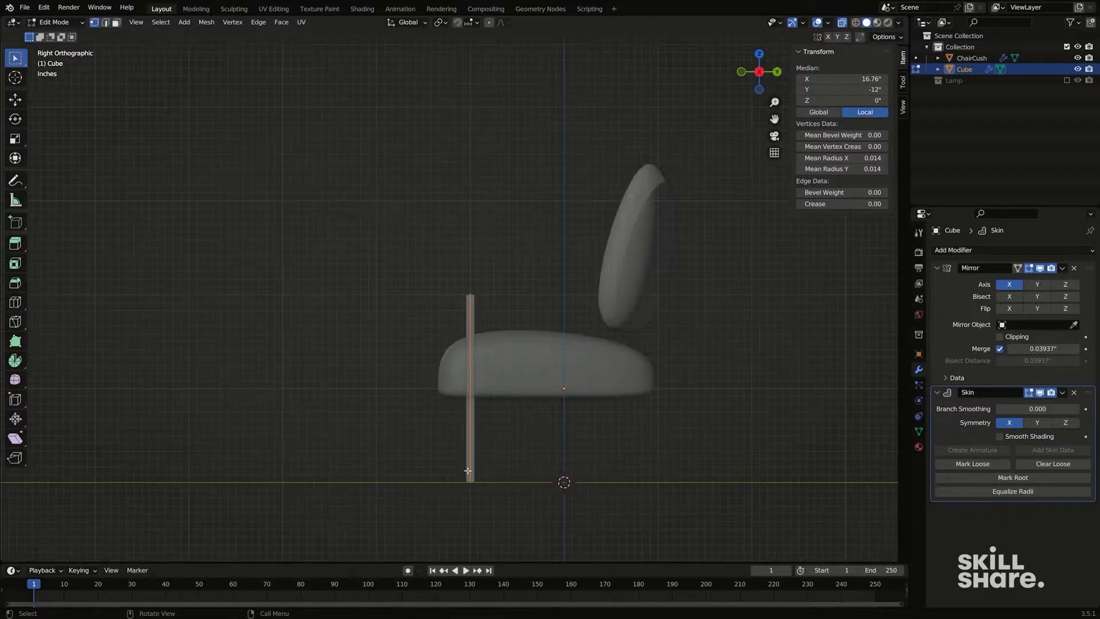
left_click(469, 478)
key("g")
left_click(492, 471)
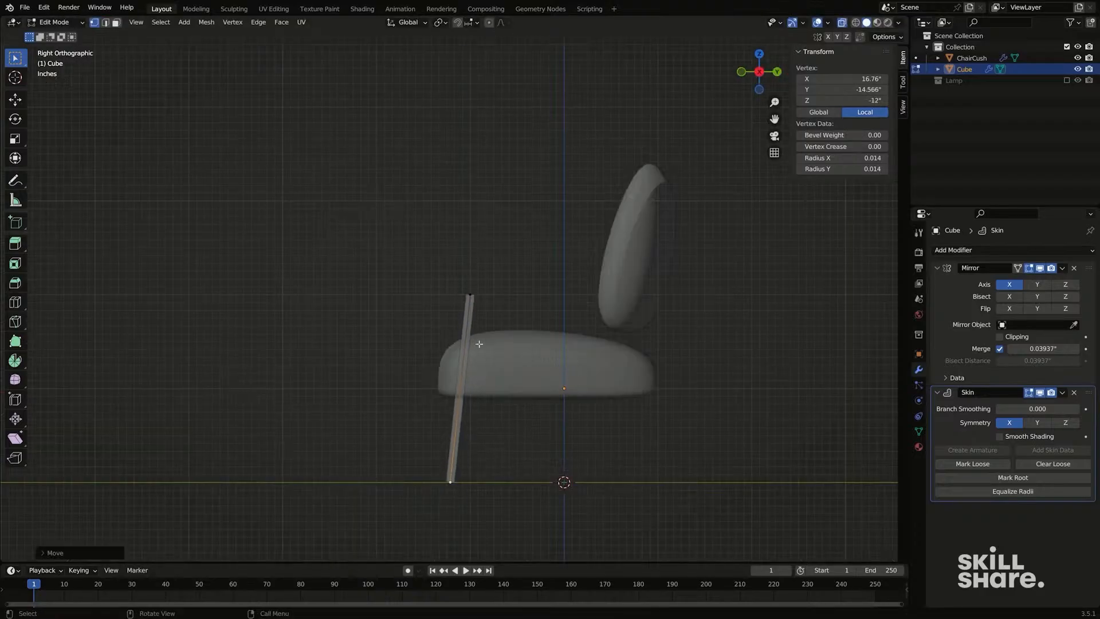
key("g")
left_click(469, 296)
Step: Duplicate the front leg and move the copy along the Y axis to the back of the chair
key("a")
key("shift+d")
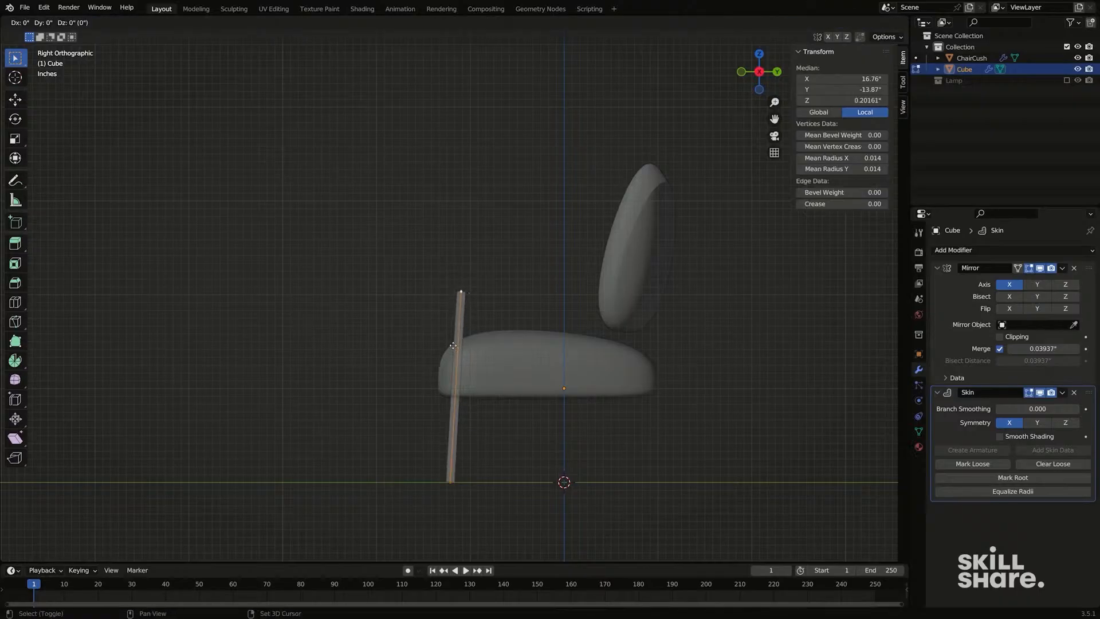
key("z")
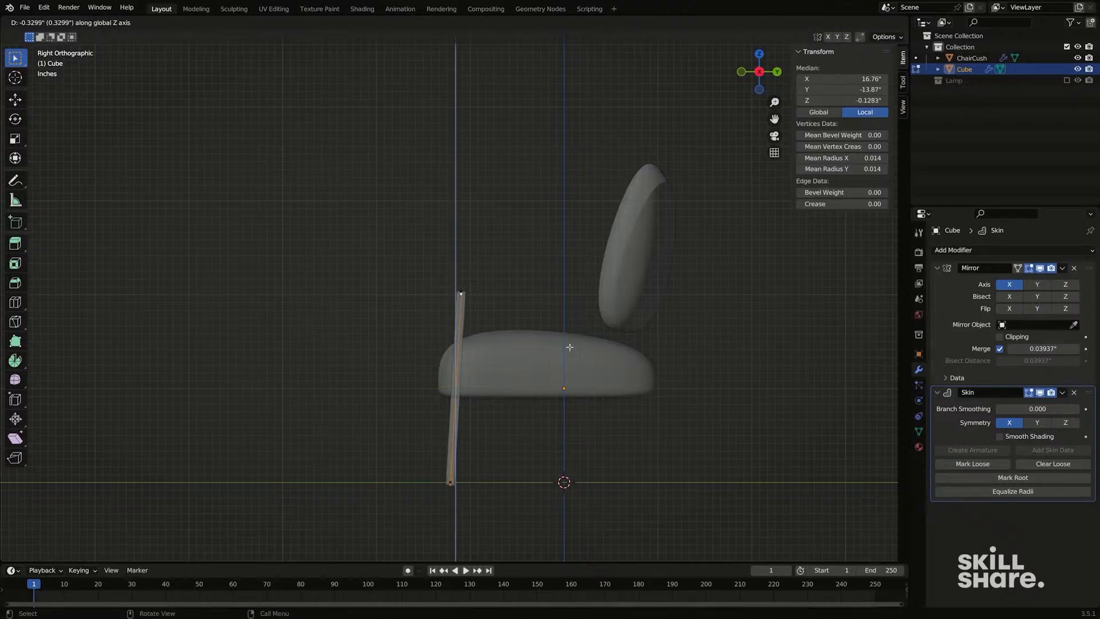
key("g")
key("y")
left_click(718, 338)
Step: Slant the rear leg by moving its top vertex toward the backrest and adjusting its bottom vertex so the foot sits farther back
left_click(680, 293)
key("g")
left_click(631, 285)
left_click(670, 480)
key("g")
middle_click_drag(677, 478, 593, 433)
middle_click_drag(536, 398, 562, 402)
Step: Extrude a horizontal side rail along Y from the front leg to the rear leg under the seat, ending at about Y 11.8"
left_click(485, 307)
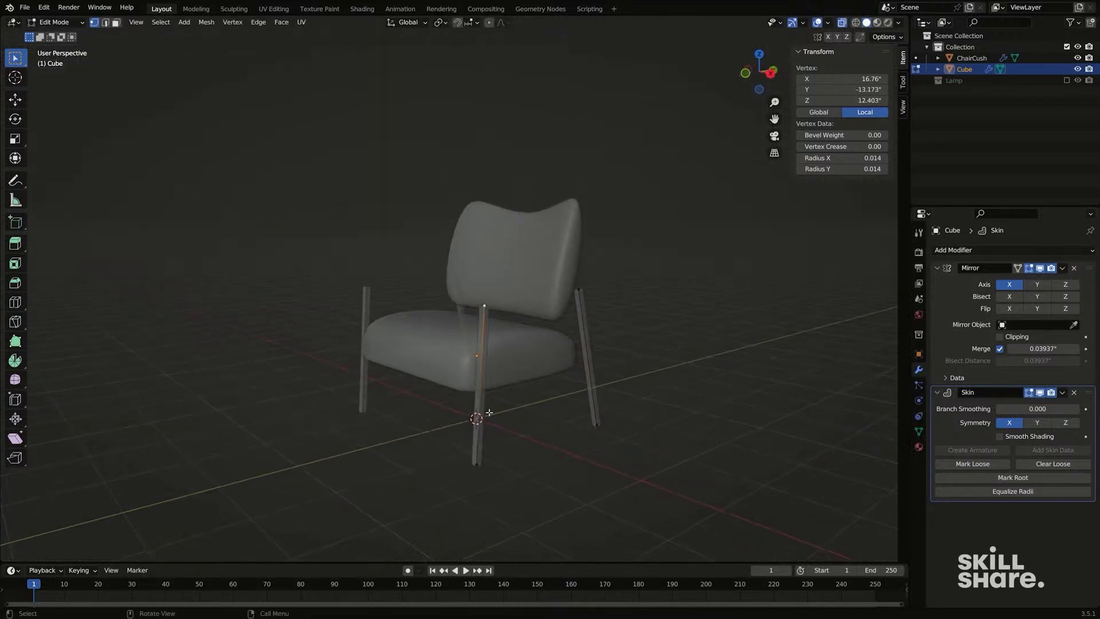
key("KP_3")
key("e")
left_click(493, 468)
key("e")
key("y")
left_click(684, 449)
middle_click_drag(681, 447, 614, 459)
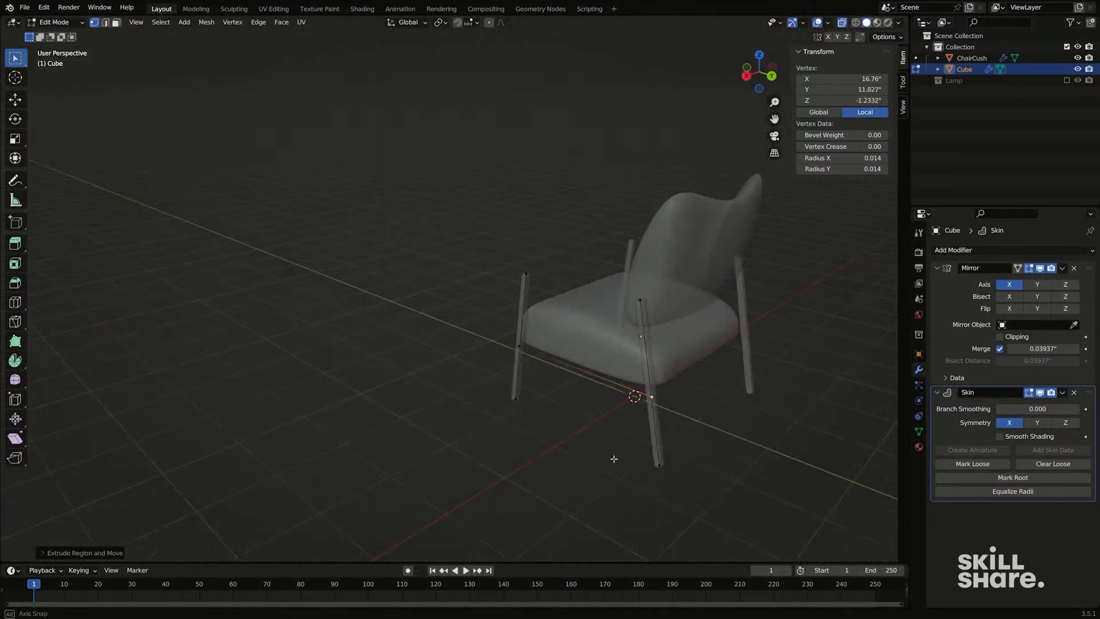
Step: Mark the skin root with the whole leg frame selected so the side rail gets its thickness, and return to Object Mode
key("a")
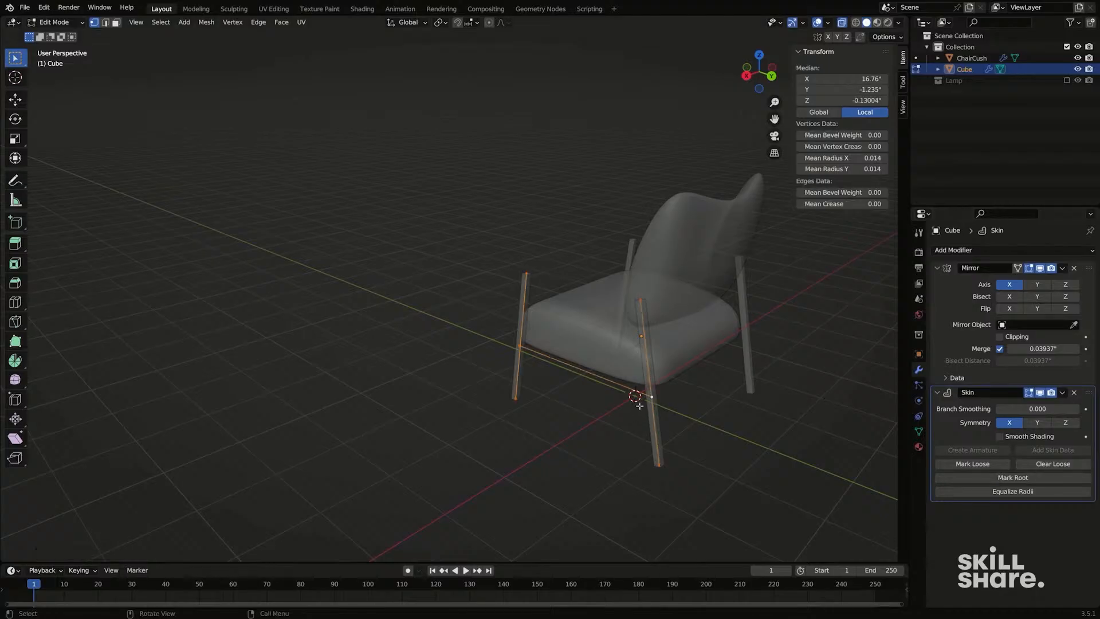
left_click(1043, 483)
middle_click_drag(675, 385, 710, 350)
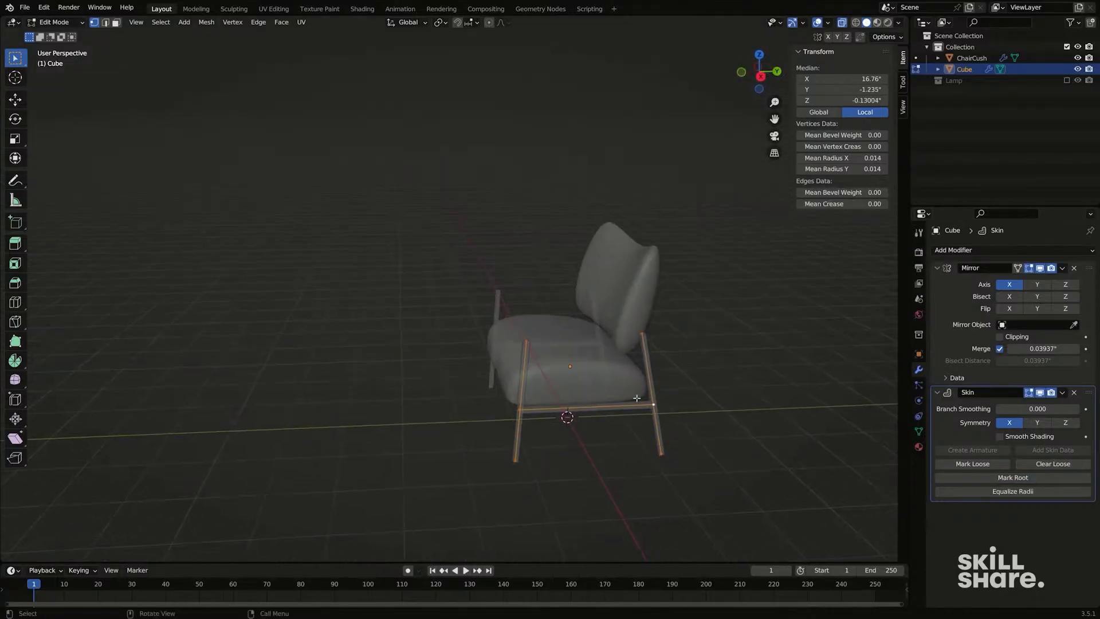
key("Tab")
middle_click_drag(527, 366, 551, 375)
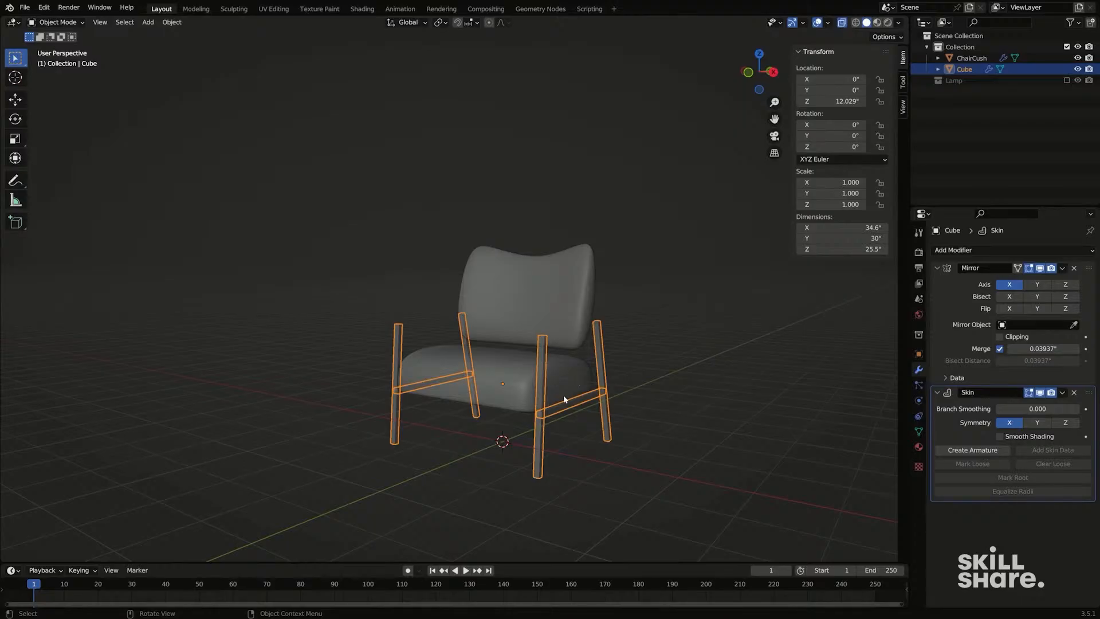
Step: Turn off X-ray and add a Subdivision Surface modifier with viewport level 2 to the leg frame
middle_click_drag(562, 394, 534, 395)
left_click(842, 22)
middle_click_drag(622, 370, 633, 382)
left_click(969, 251)
left_click(901, 449)
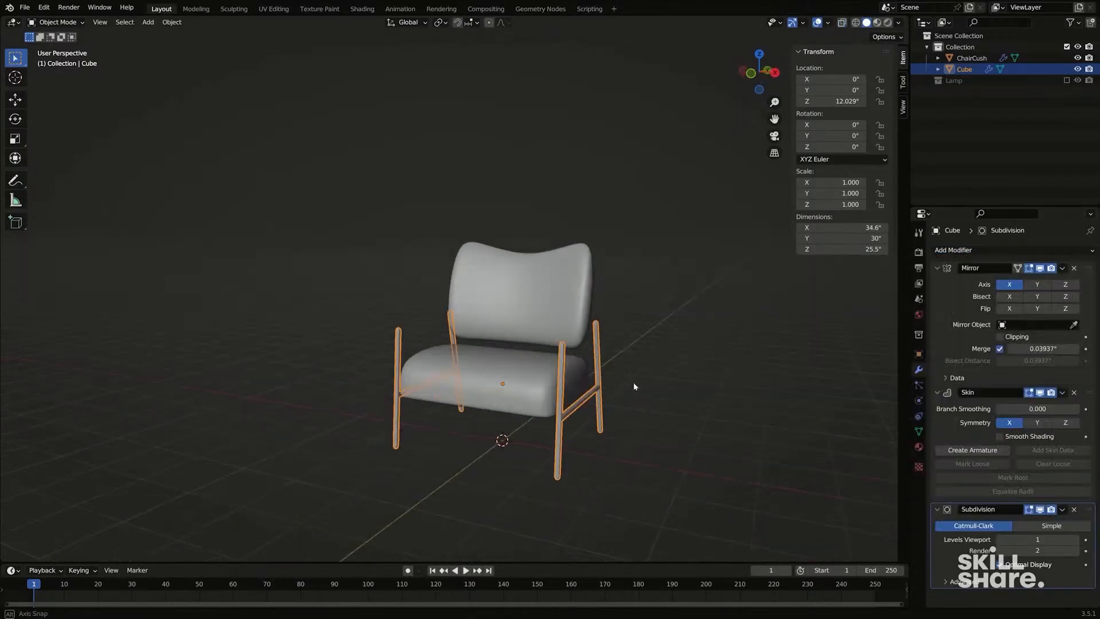
middle_click_drag(730, 363, 540, 363)
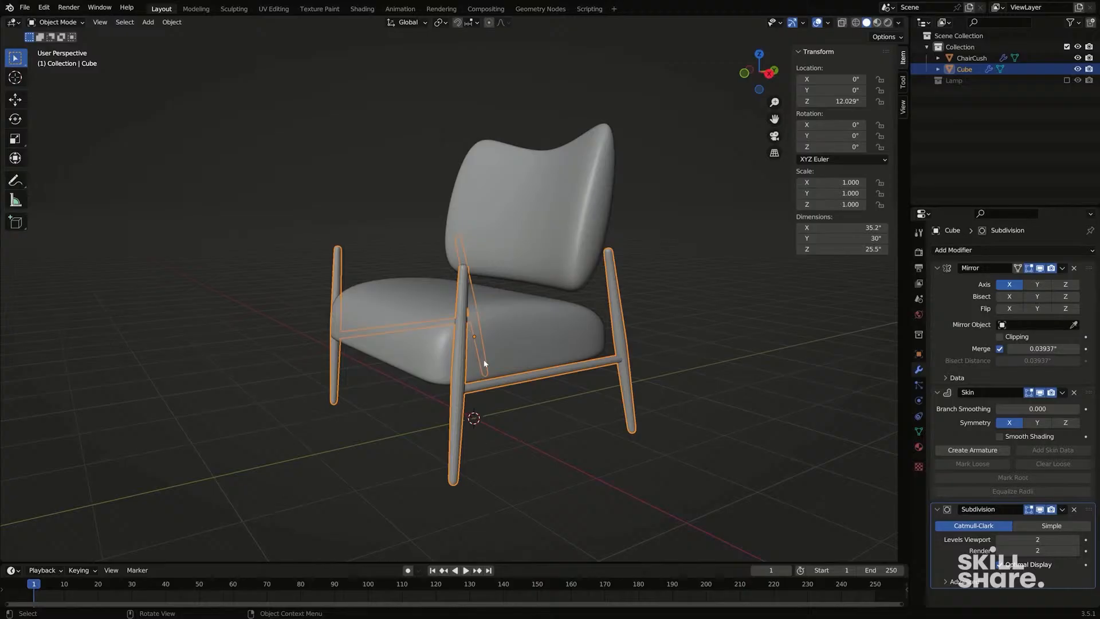
middle_click_drag(484, 362, 467, 380)
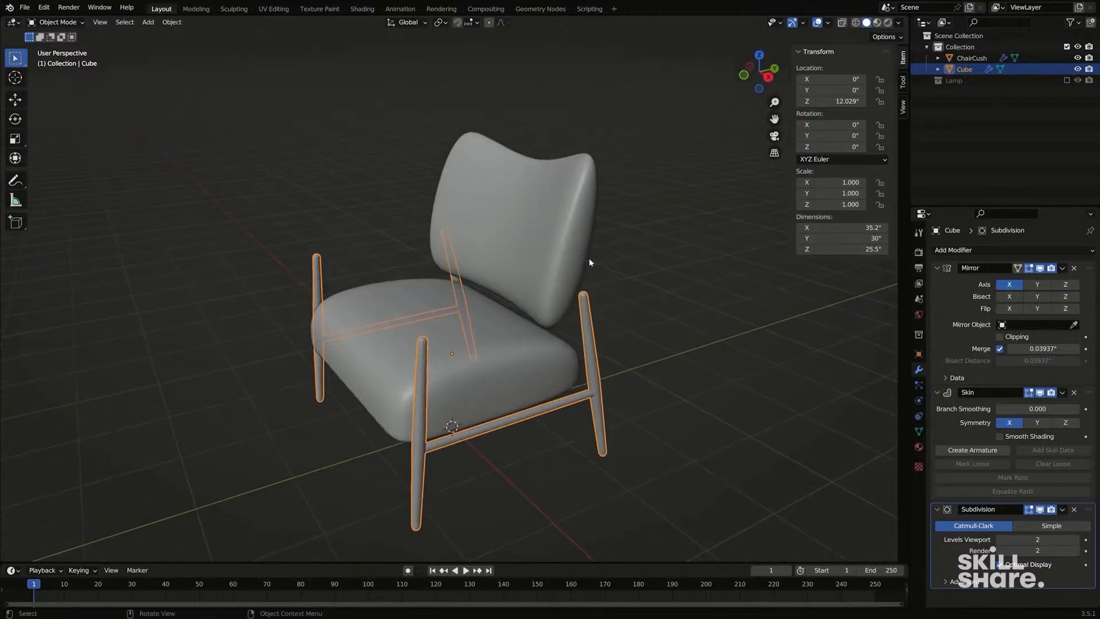
middle_click_drag(590, 262, 562, 385)
middle_click_drag(313, 383, 489, 403)
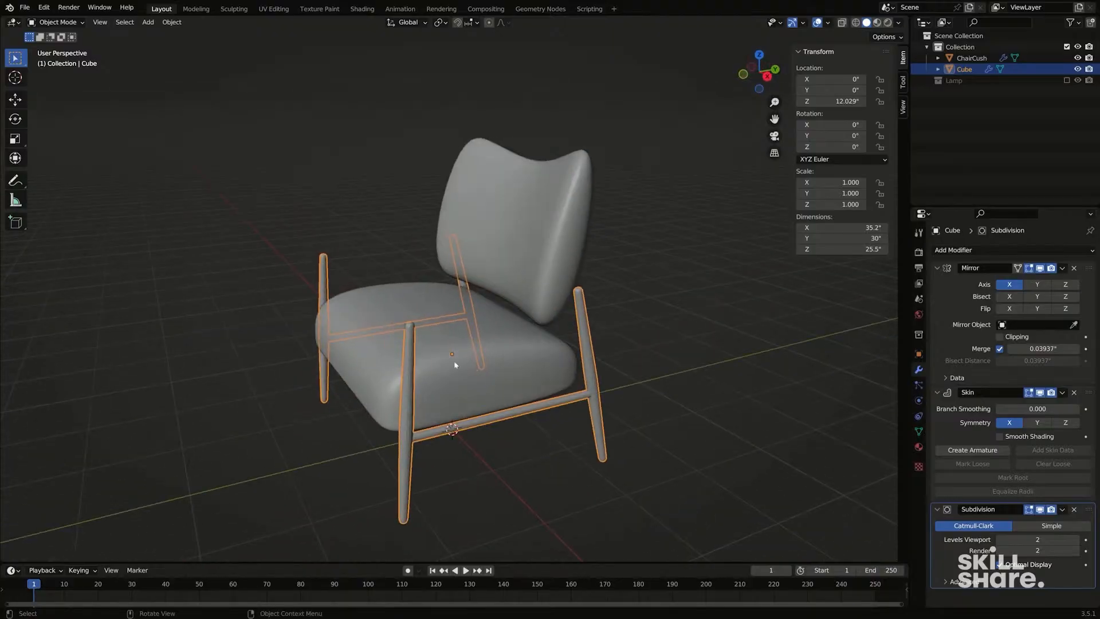
Step: Duplicate the outer top side face of the ChairCush seat in place, in Edit Mode with face selection
left_click(466, 344)
middle_click_drag(467, 338, 491, 229)
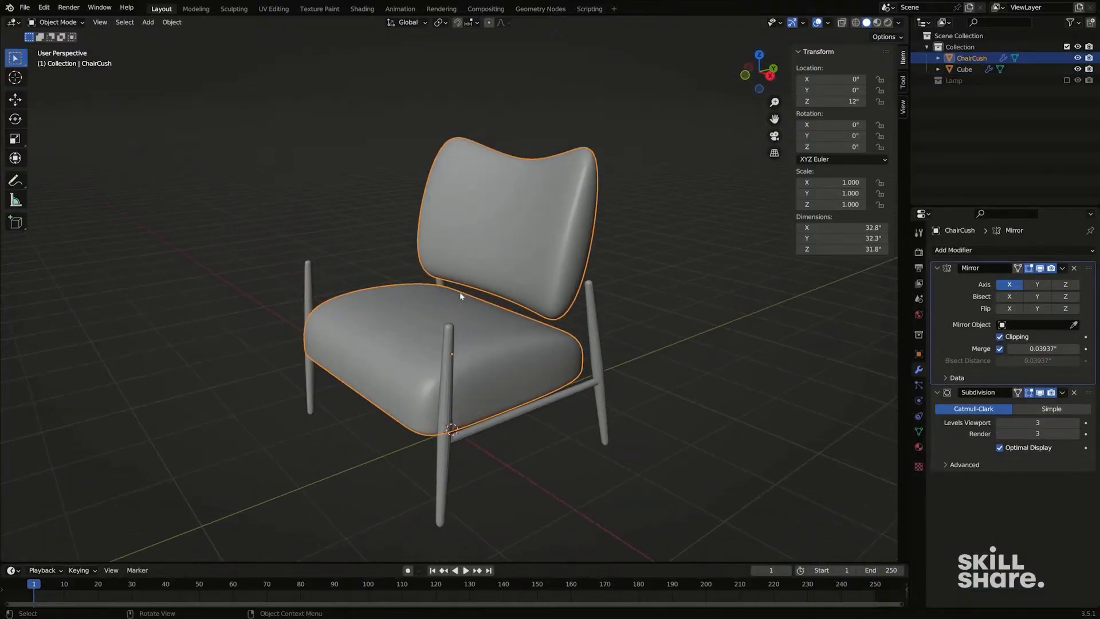
middle_click_drag(460, 292, 504, 333)
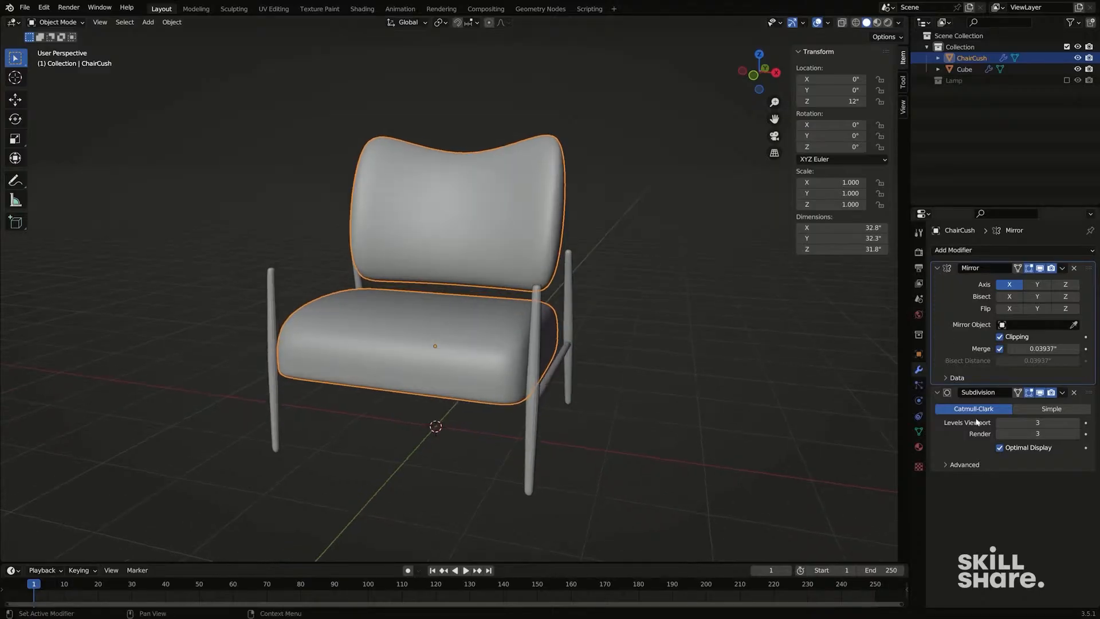
middle_click_drag(516, 335, 486, 335)
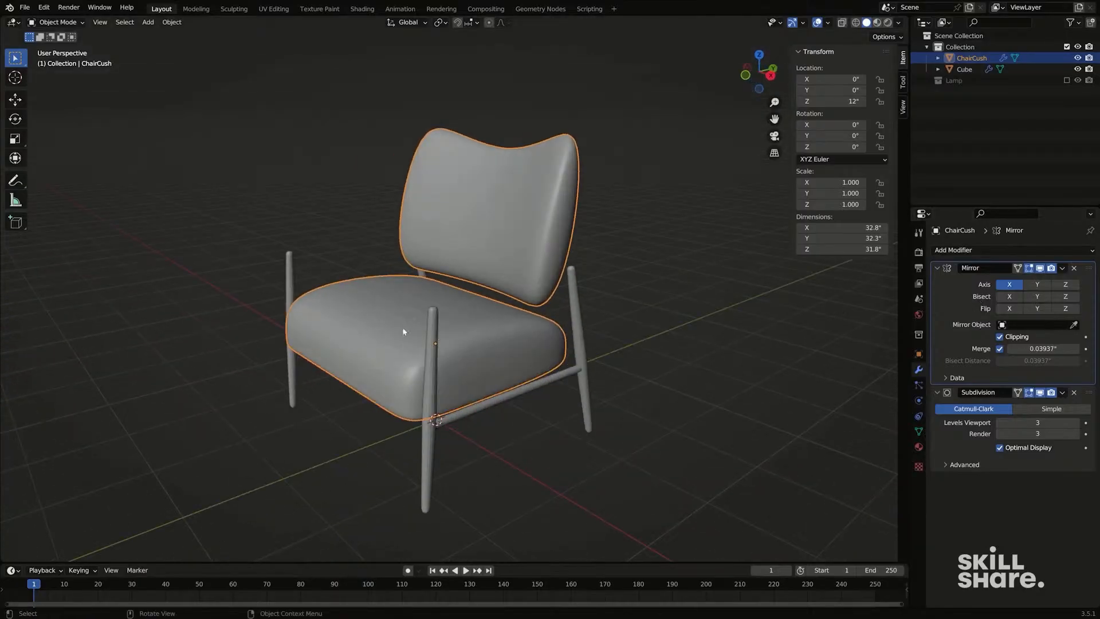
middle_click_drag(400, 330, 508, 378)
key("Tab")
key("3")
left_click(528, 329)
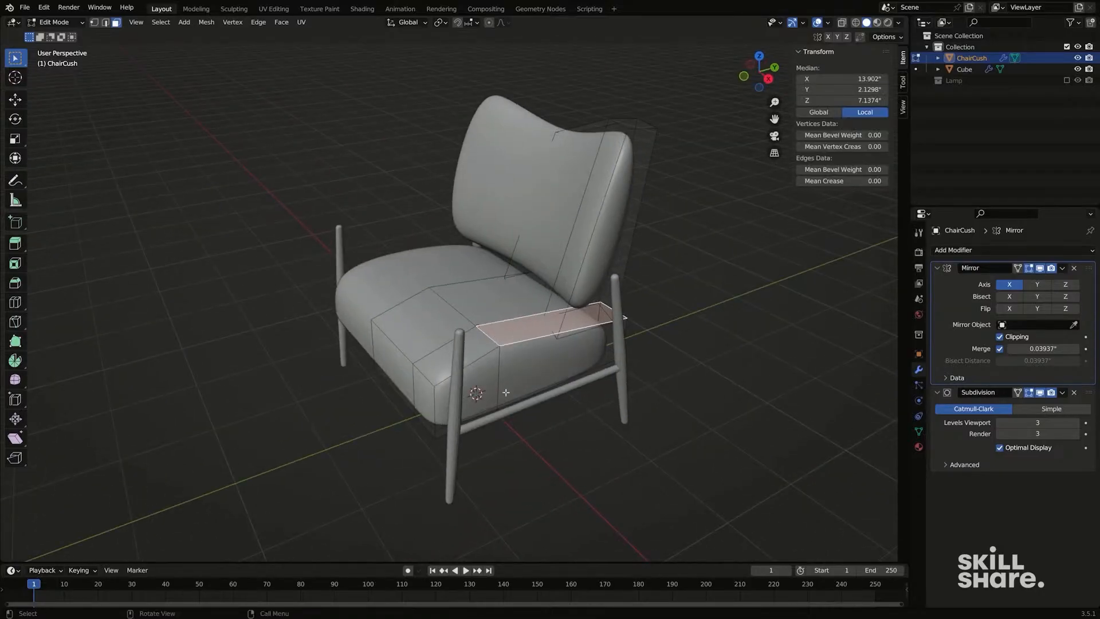
key("g")
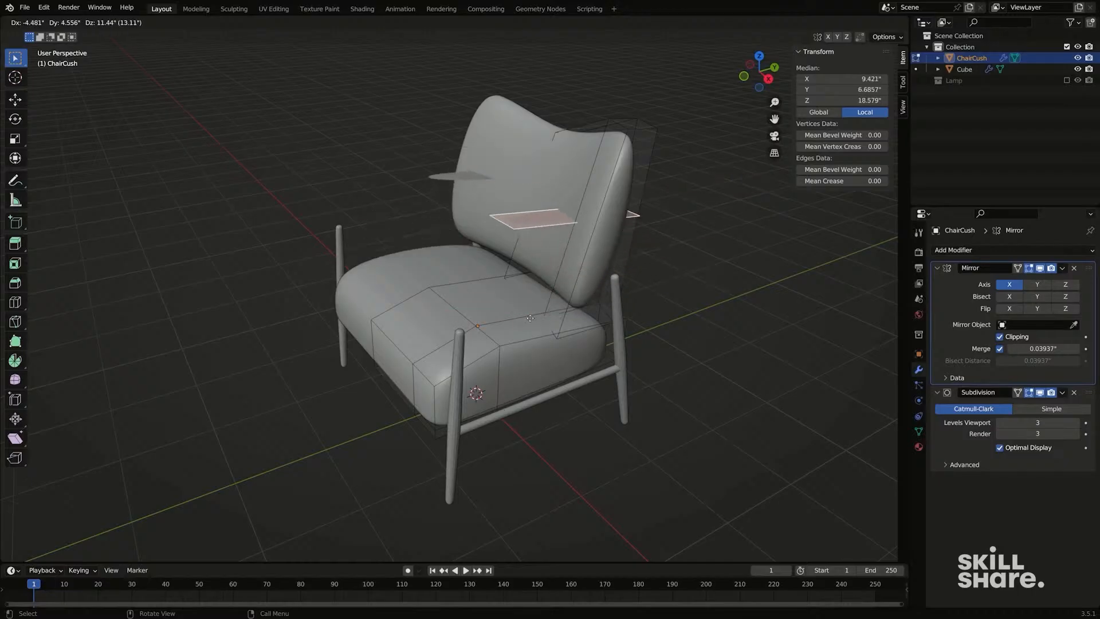
key("Escape")
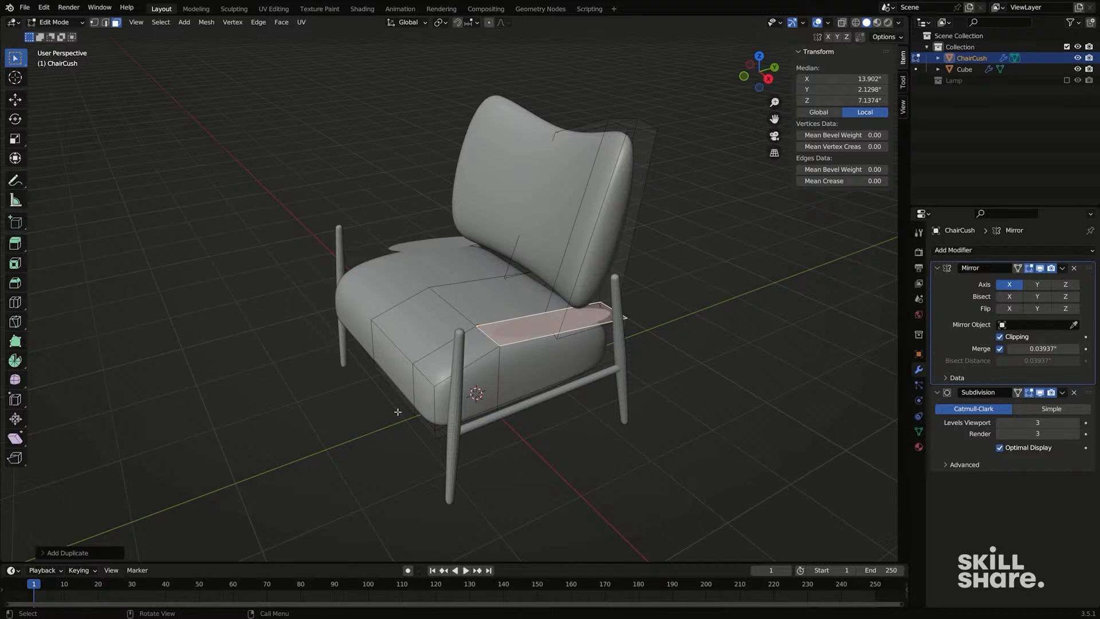
Step: Separate the duplicated face by selection into its own object and make that object active in Object Mode
key("p")
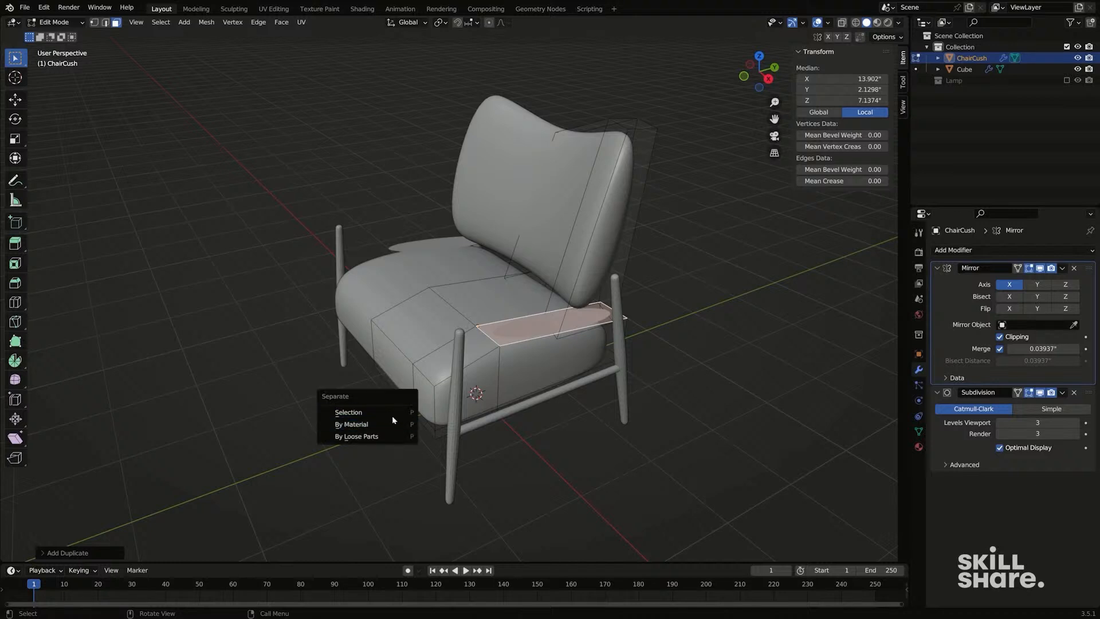
left_click(393, 417)
key("Tab")
left_click(517, 338)
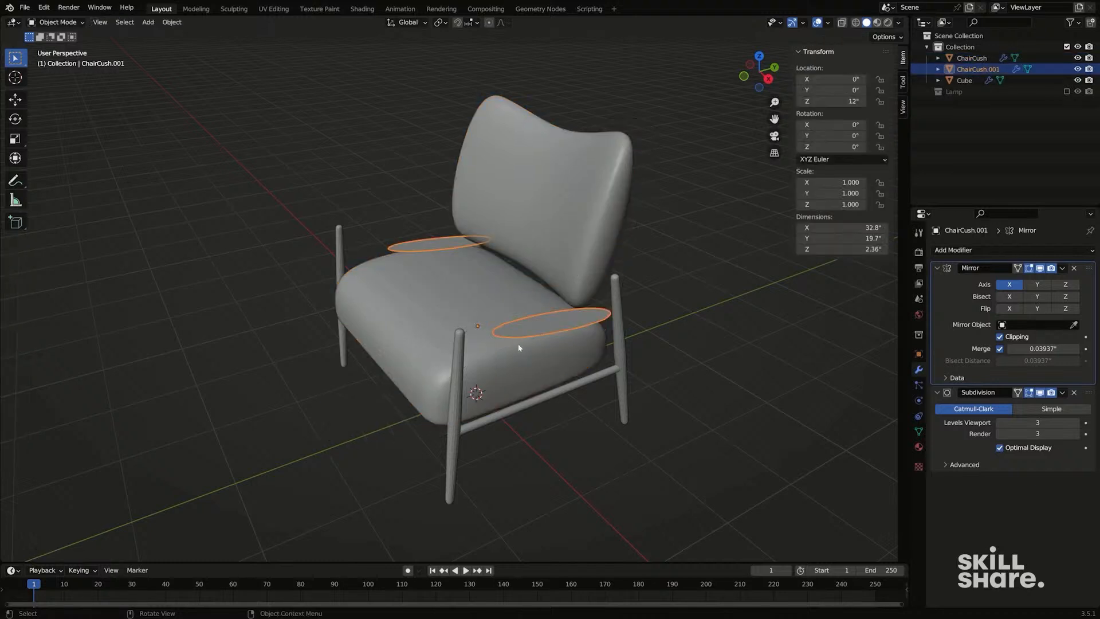
Step: Rename the separated face object as ChairArm
middle_click_drag(519, 348, 555, 376)
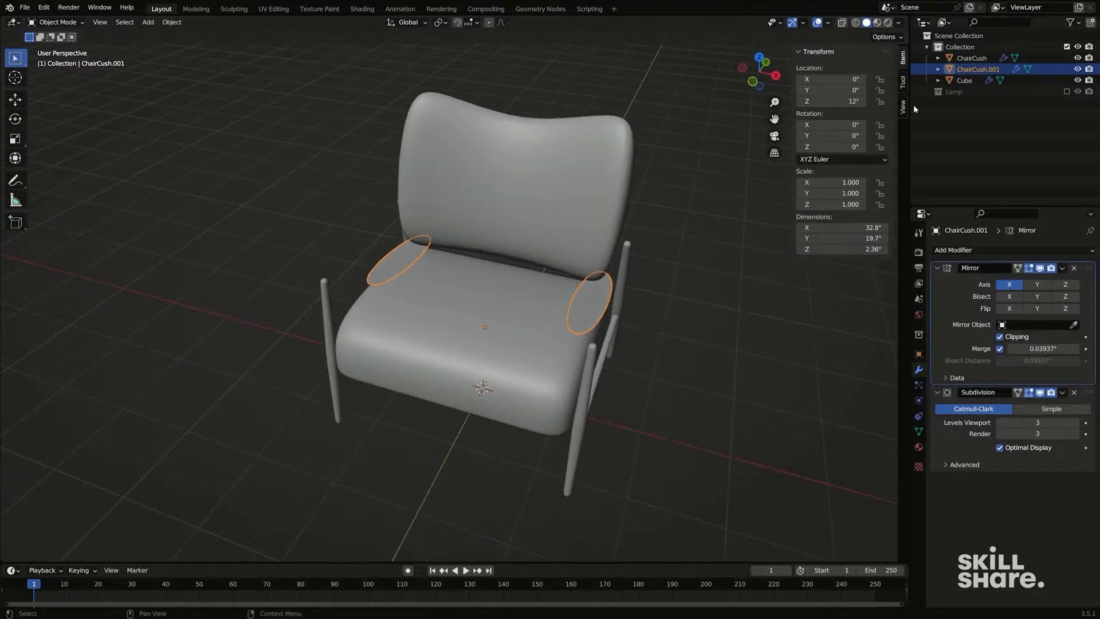
double_click(980, 69)
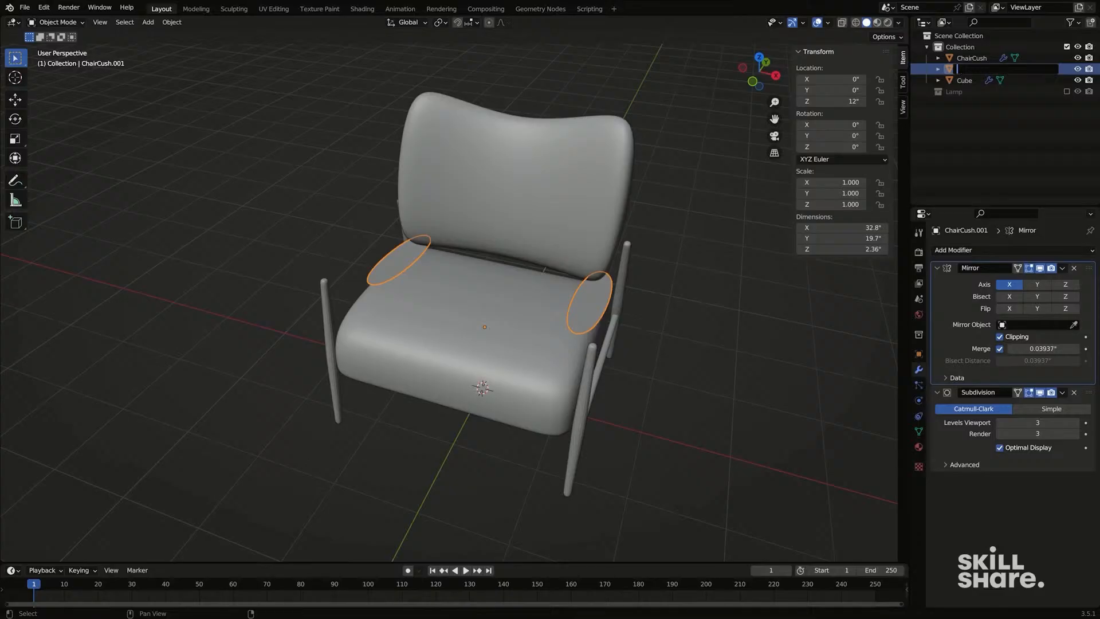
type("ChairArm")
key("Return")
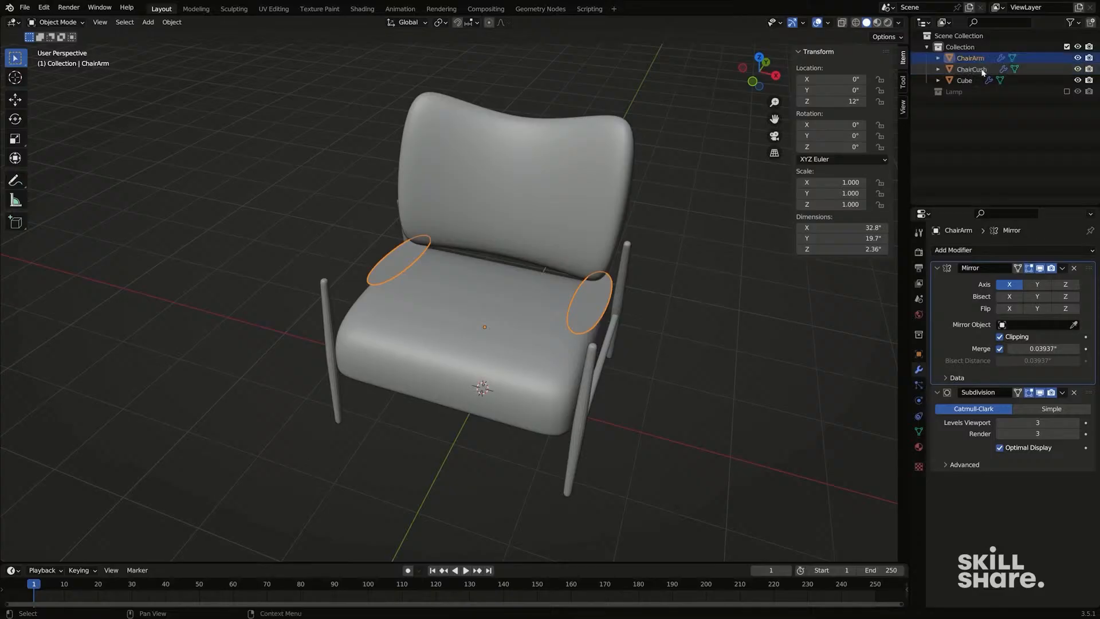
middle_click_drag(608, 229, 646, 245)
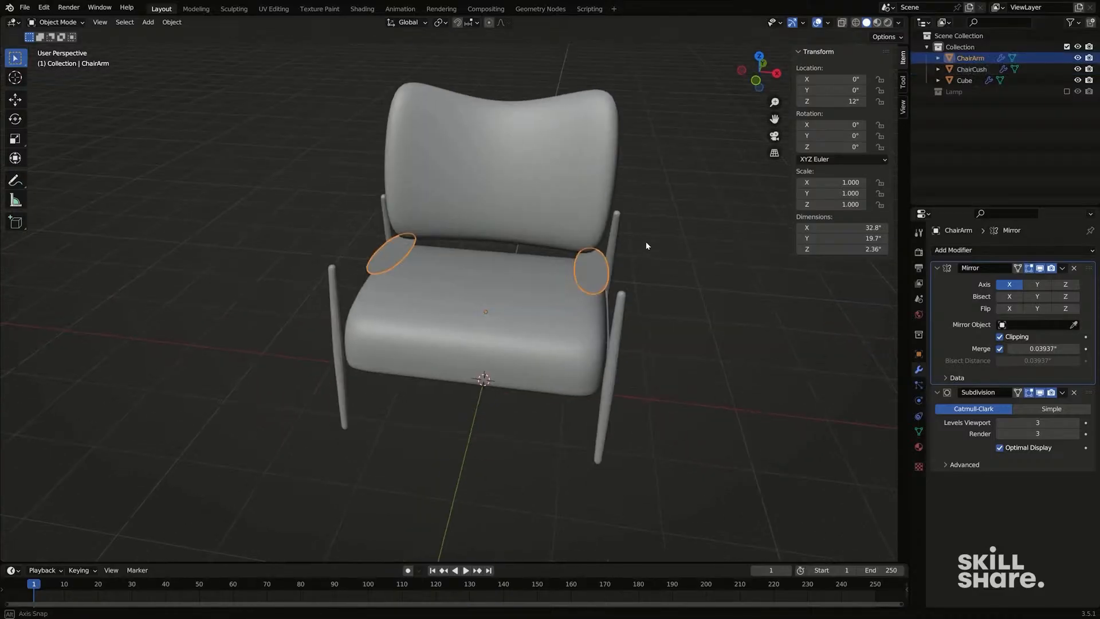
key("g")
key("x")
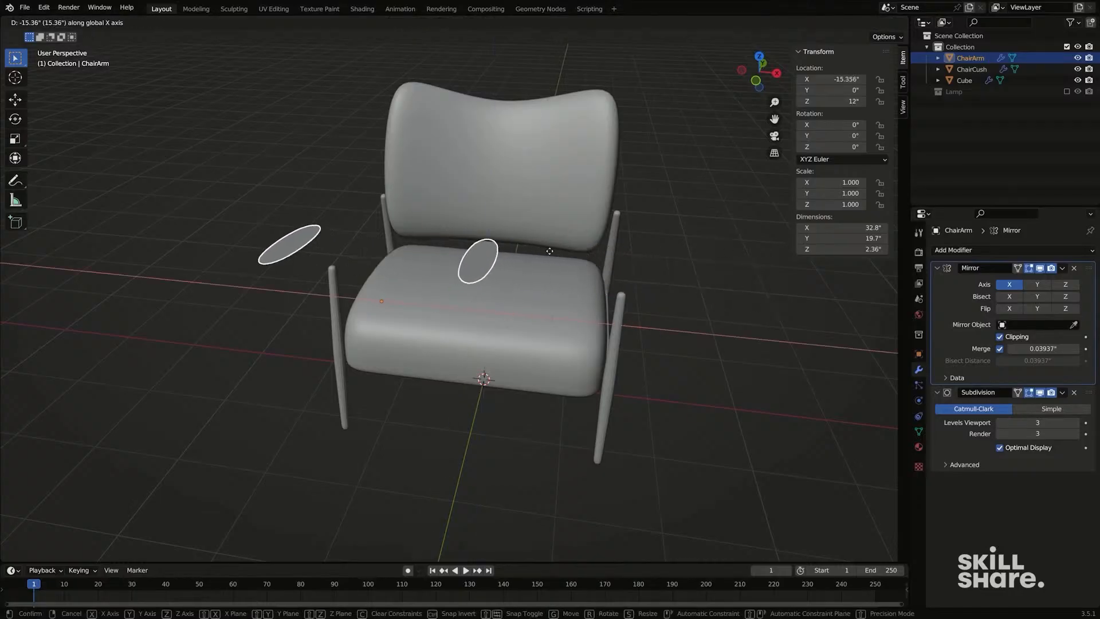
right_click(621, 261)
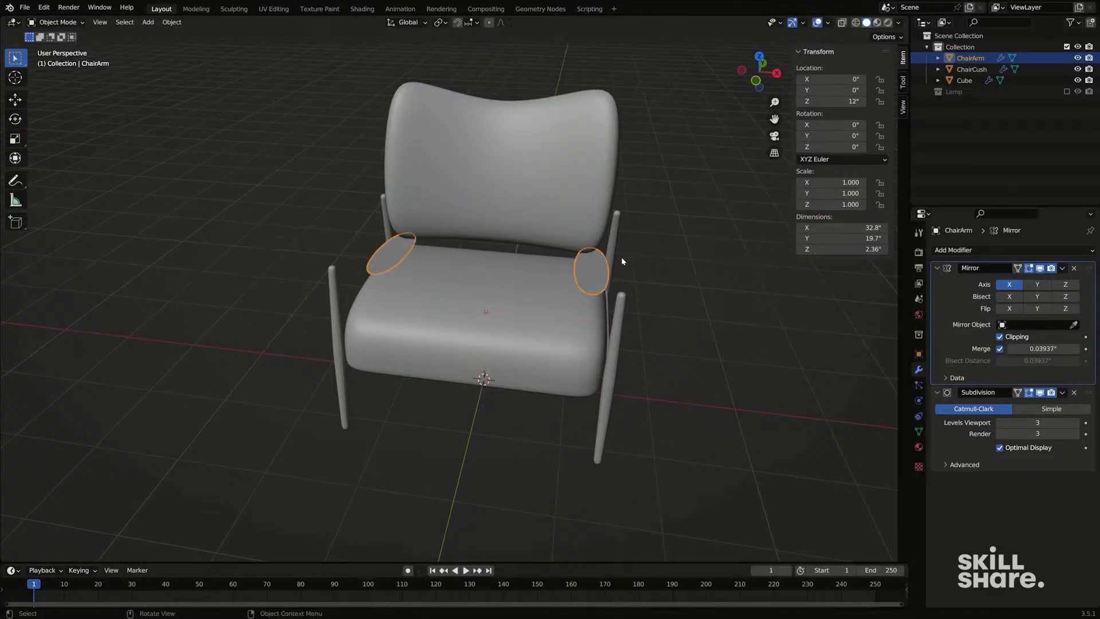
Step: Raise the ChairArm face about 5.4" along Z in Edit Mode, from the seat toward the leg tops
mouse_move(621, 262)
middle_mouse_down()
mouse_move(603, 280)
mouse_move(603, 271)
middle_mouse_up()
key("Tab")
left_click(603, 281)
key("g")
key("z")
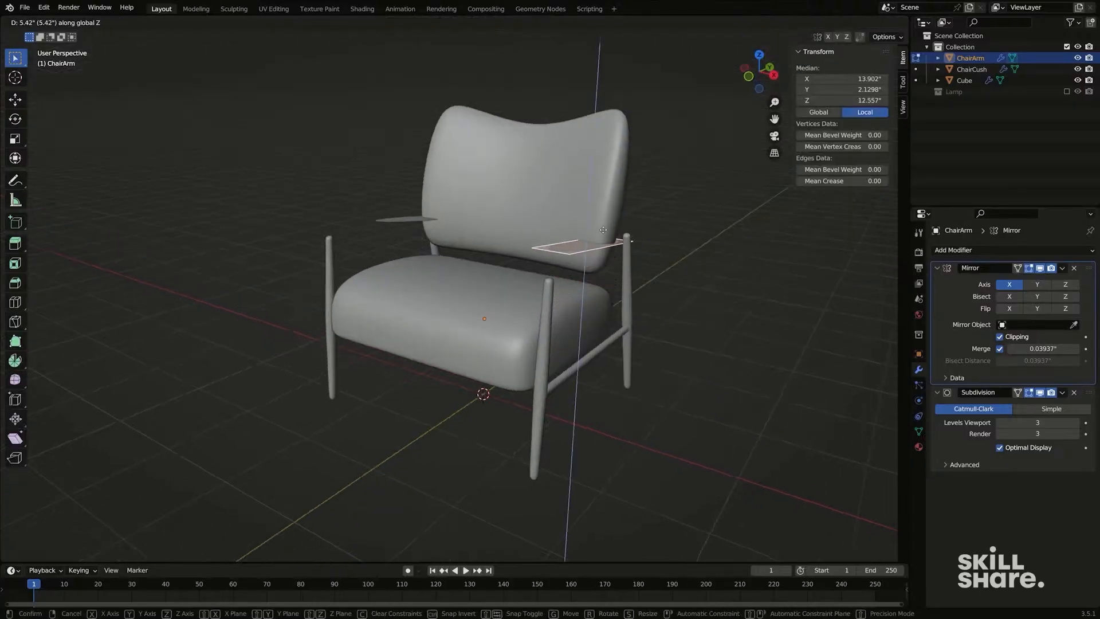
left_click(603, 230)
Step: Position the armrest face outward over the legs at about X 17" and stretch its front edge along Y to about -17"
middle_click_drag(603, 230, 479, 272)
key("g")
key("y")
left_click(496, 311)
Step: Lower the whole armrest face about 2.3" onto the leg tops in side view, and return to Object Mode
key("KP_1")
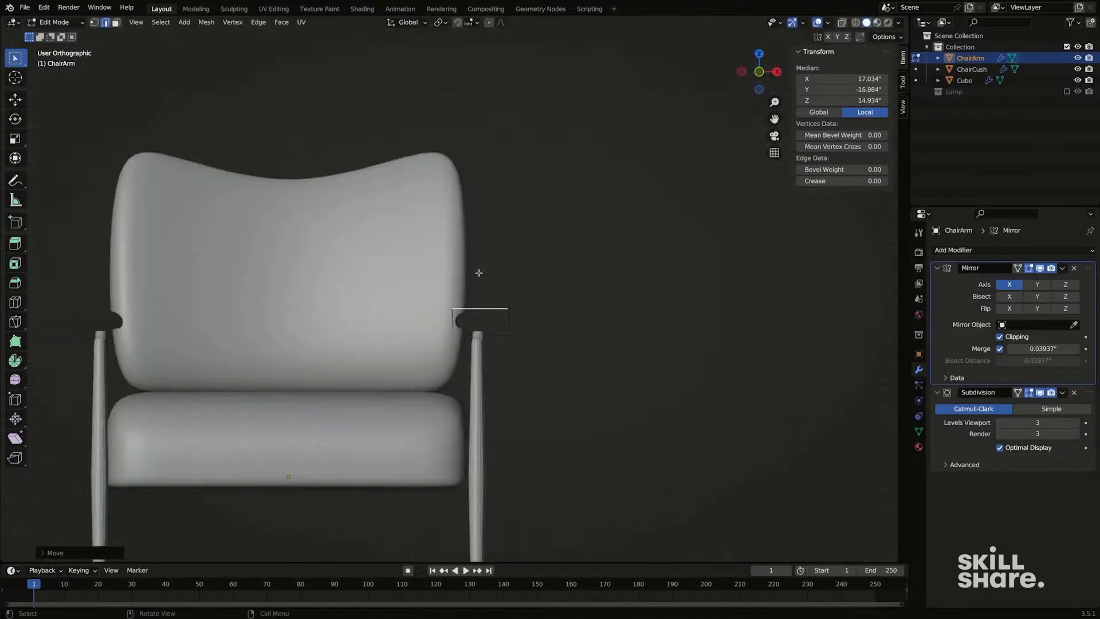
key("KP_3")
key("a")
middle_click_drag(666, 281, 633, 242, "shift")
key("g")
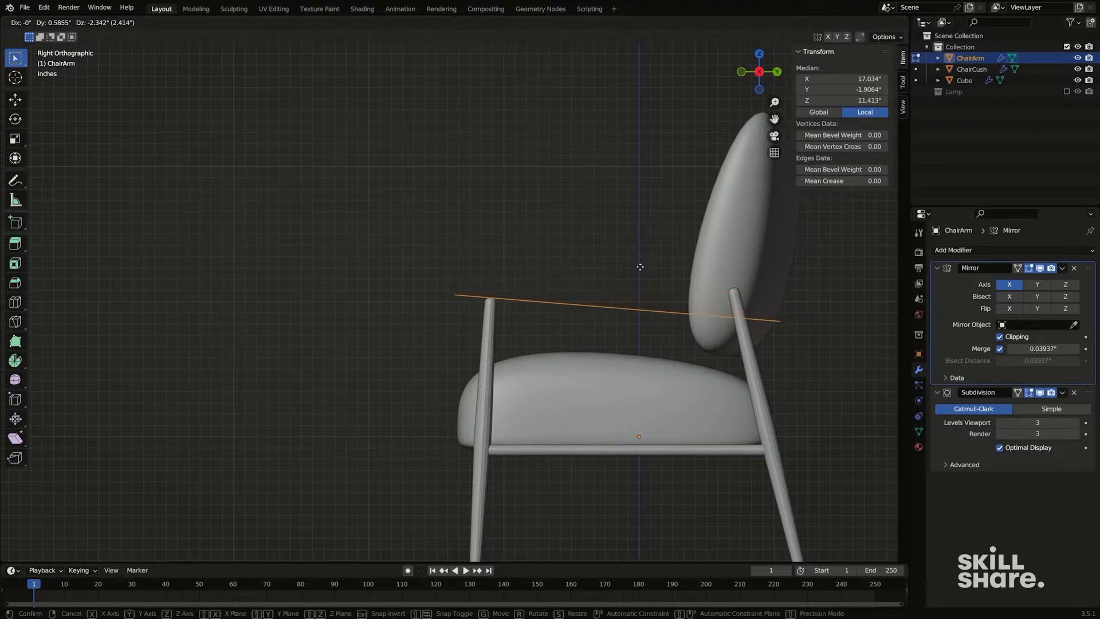
left_click(624, 263)
middle_click_drag(621, 263, 655, 286)
key("Tab")
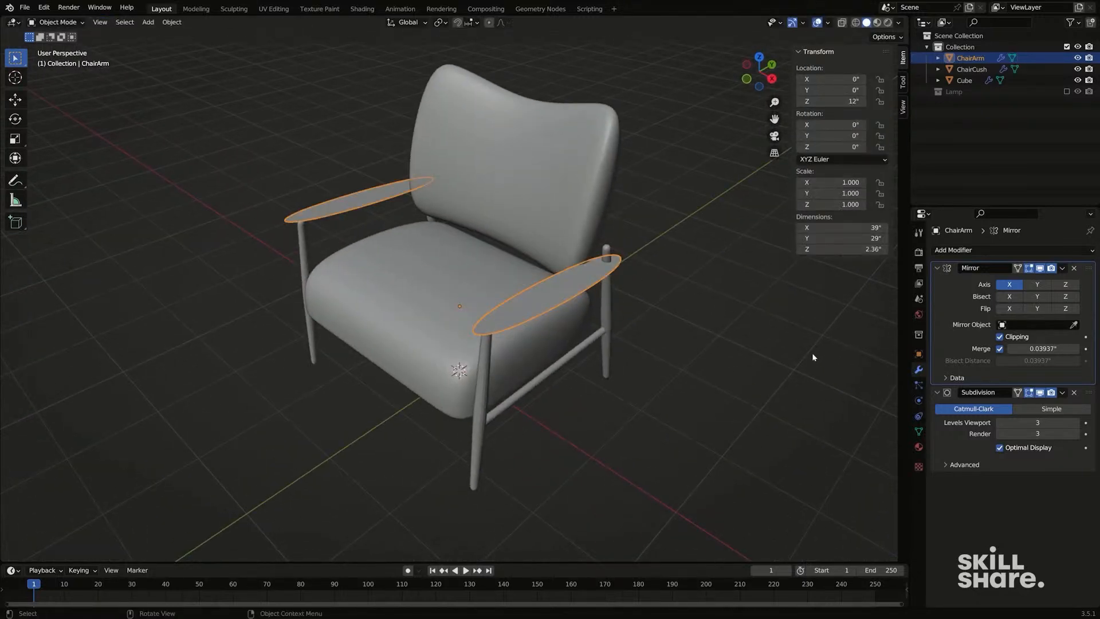
Step: Add a Solidify modifier to the armrests and check their thickness against the chair
left_click(963, 250)
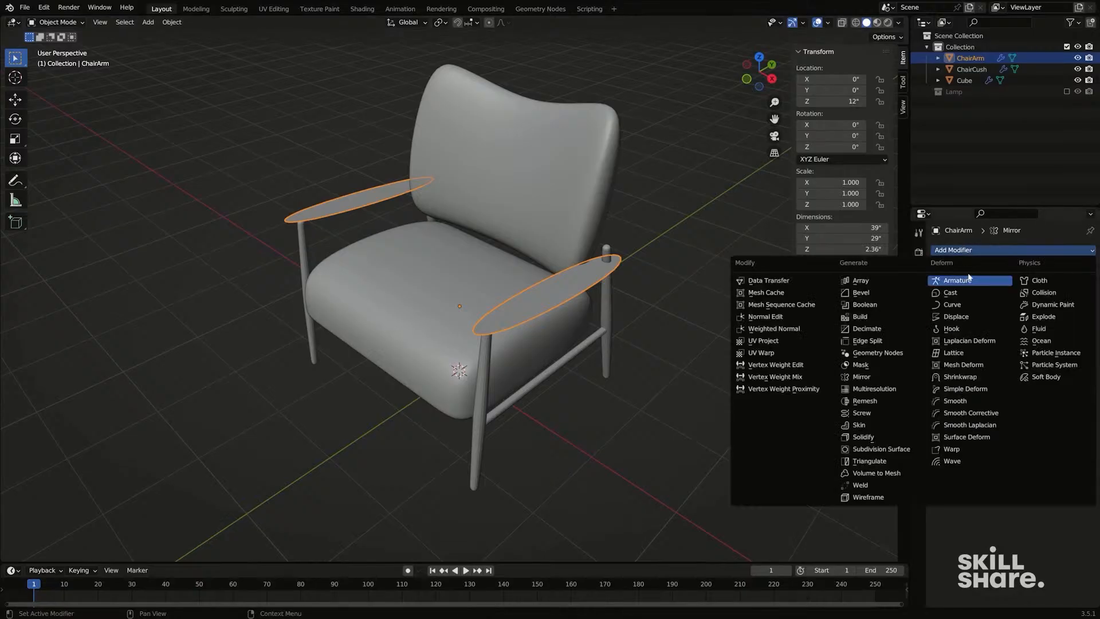
left_click(875, 437)
scroll(870, 401, "down", 1)
scroll(1010, 437, "down", 7)
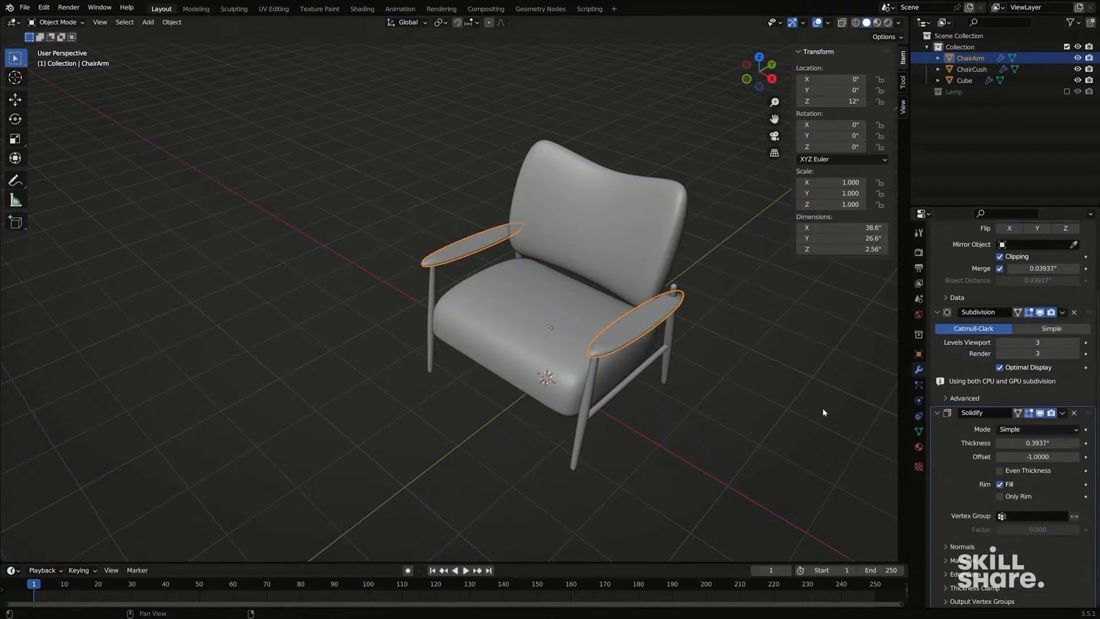
middle_click_drag(727, 403, 680, 367)
scroll(605, 297, "up", 2)
scroll(1053, 421, "up", 2)
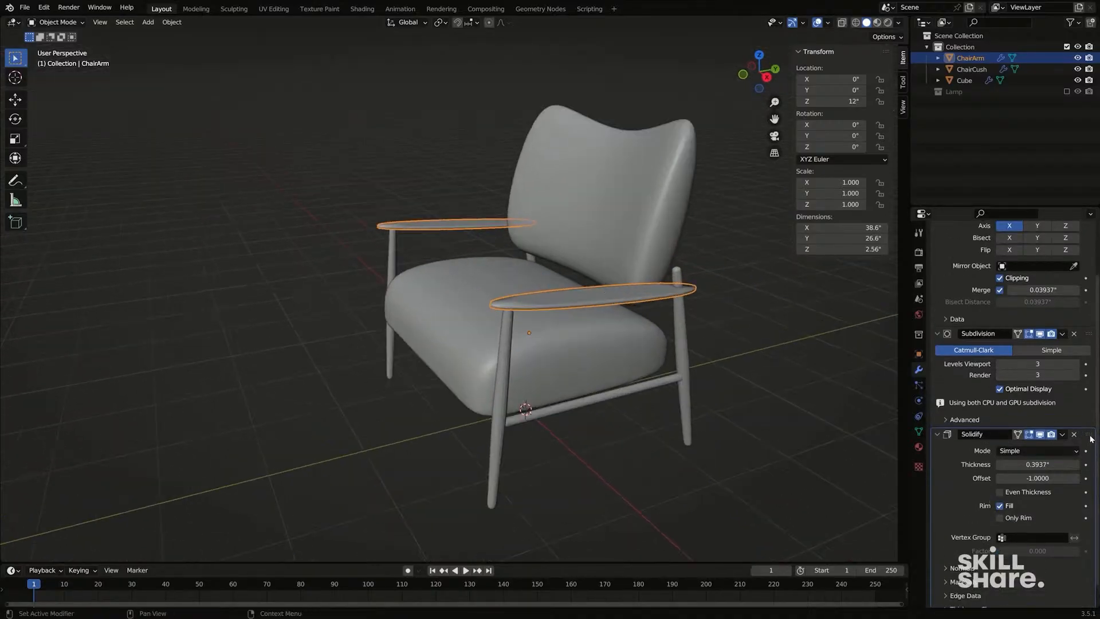
scroll(1020, 342, "up", 2)
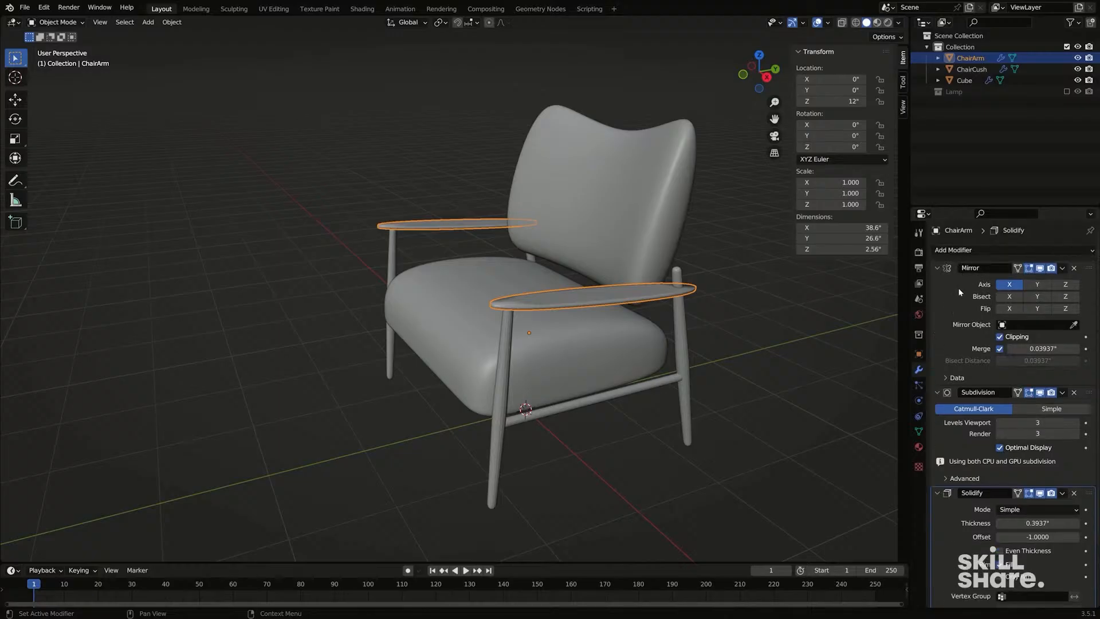
Step: Set the armrests' Subdivision modifier to 2 for both viewport and render levels
scroll(1025, 338, "down", 1)
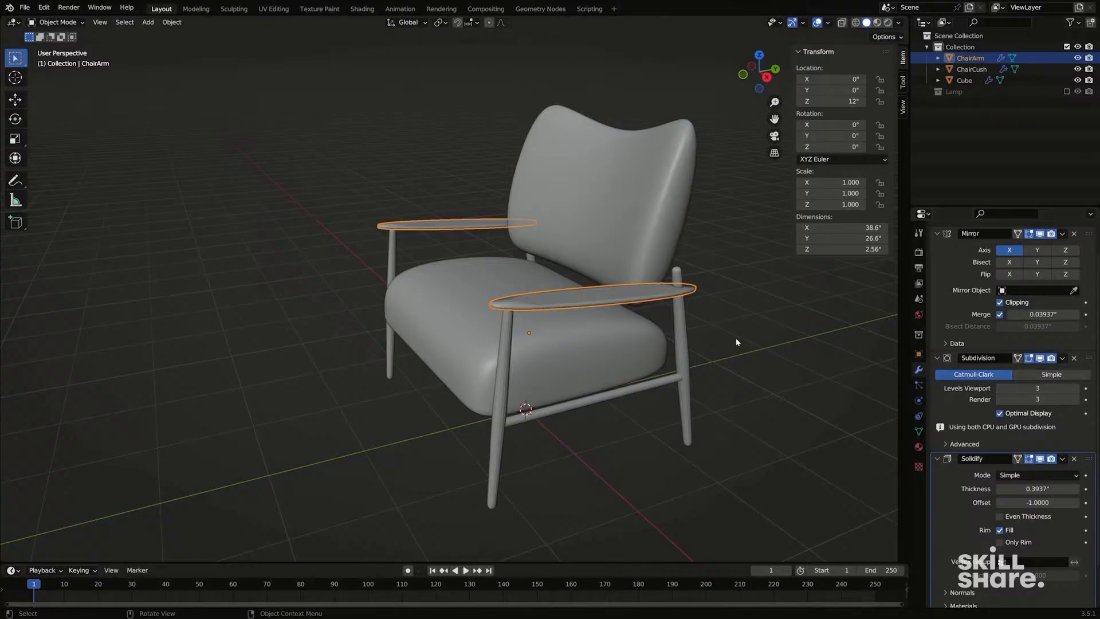
scroll(1029, 424, "down", 1)
scroll(986, 476, "down", 3)
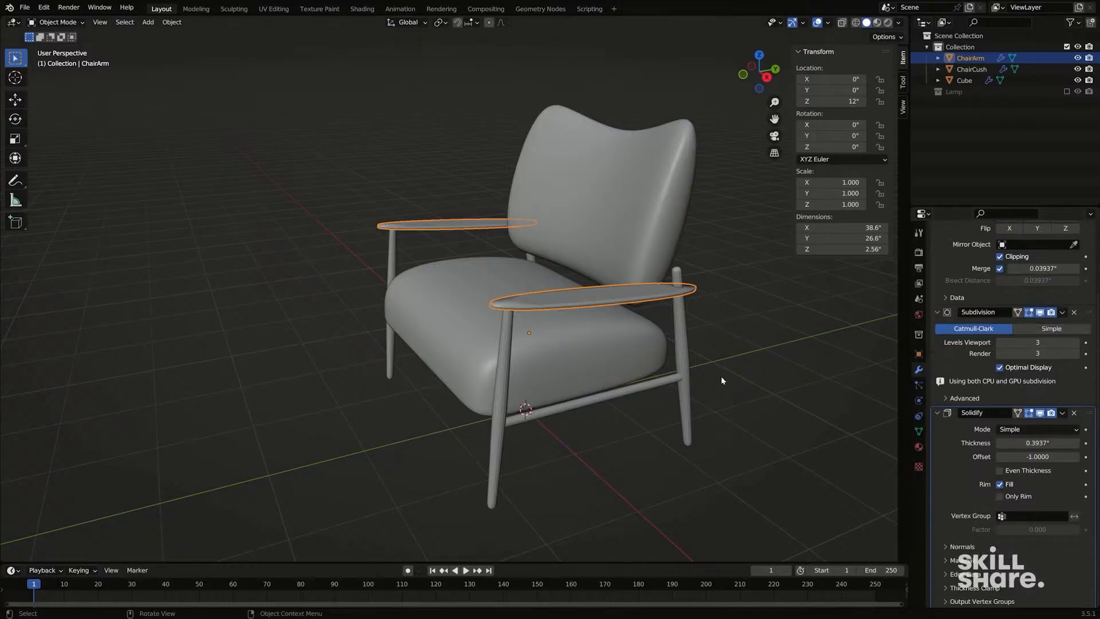
middle_click_drag(720, 376, 687, 316)
scroll(1027, 359, "up", 2)
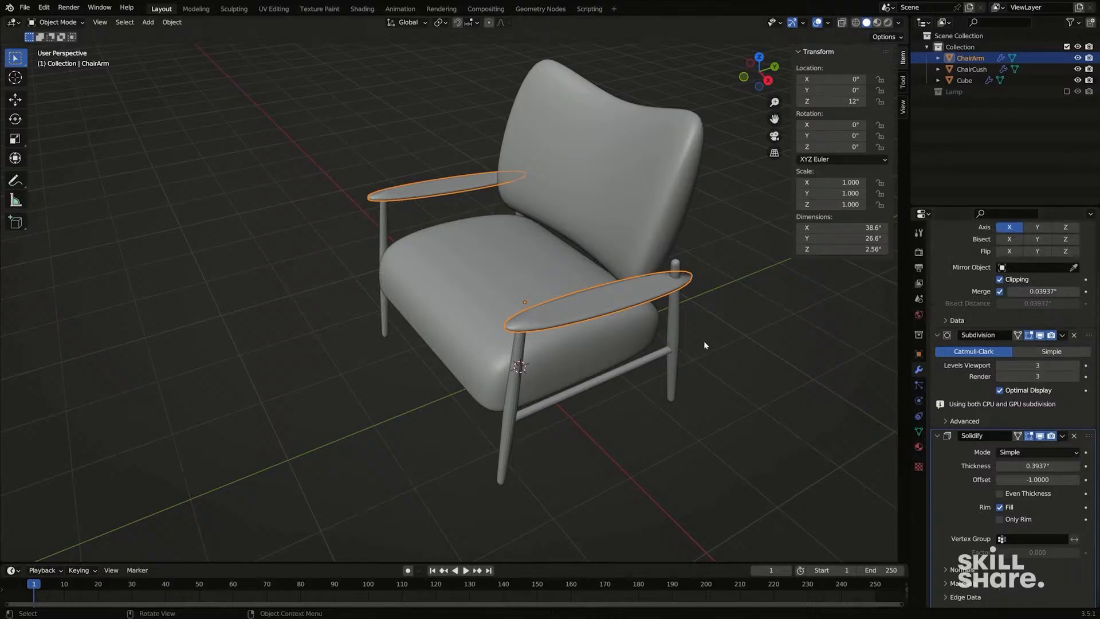
left_click(999, 365)
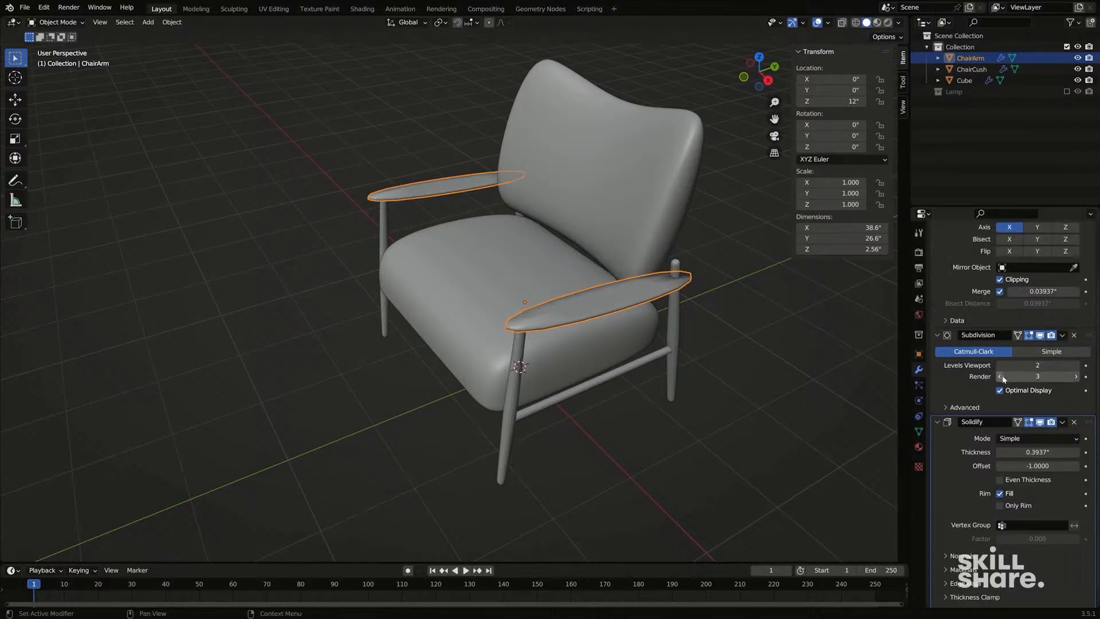
left_click(1000, 375)
Step: Add a second Subdivision Surface modifier to the armrests, placed below Solidify
scroll(985, 307, "up", 5)
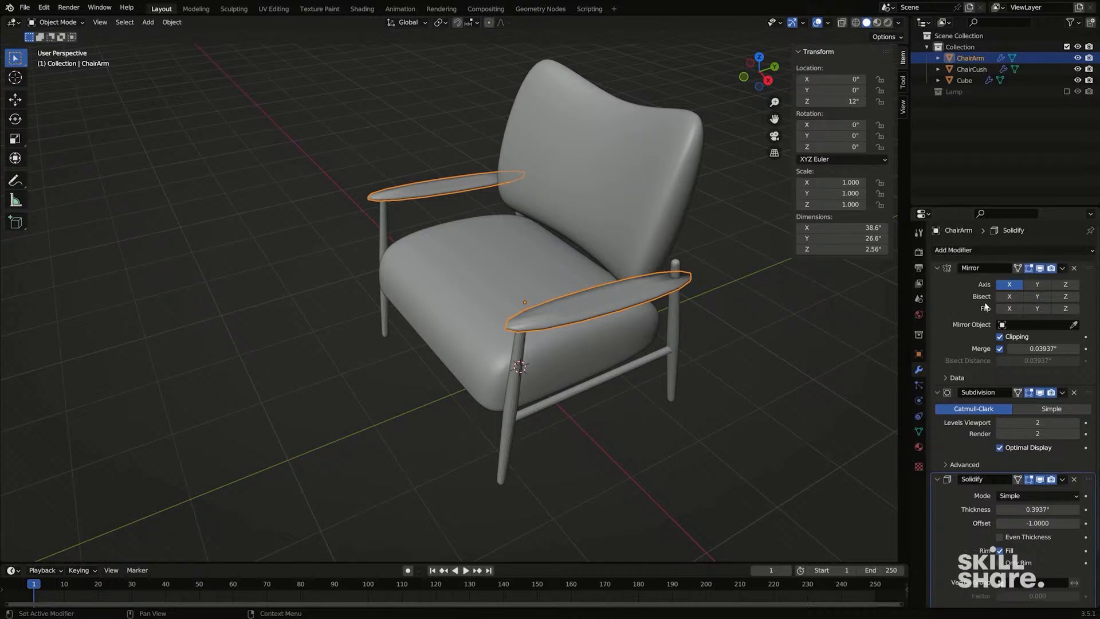
left_click(982, 251)
left_click(893, 449)
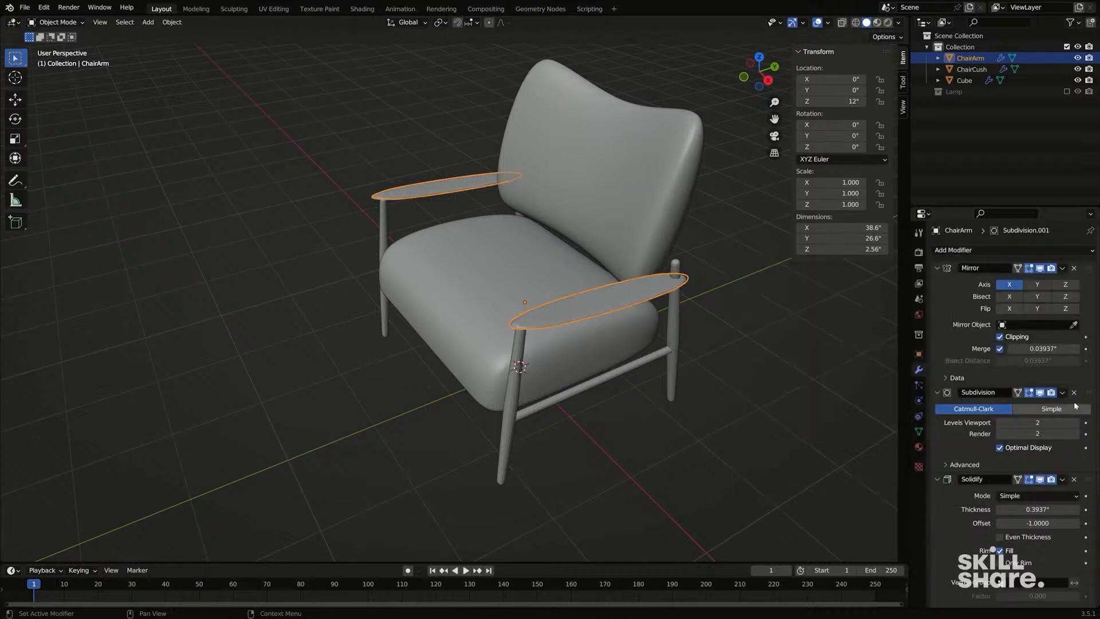
scroll(1066, 392, "down", 3)
scroll(1066, 391, "down", 8)
scroll(851, 459, "down", 2)
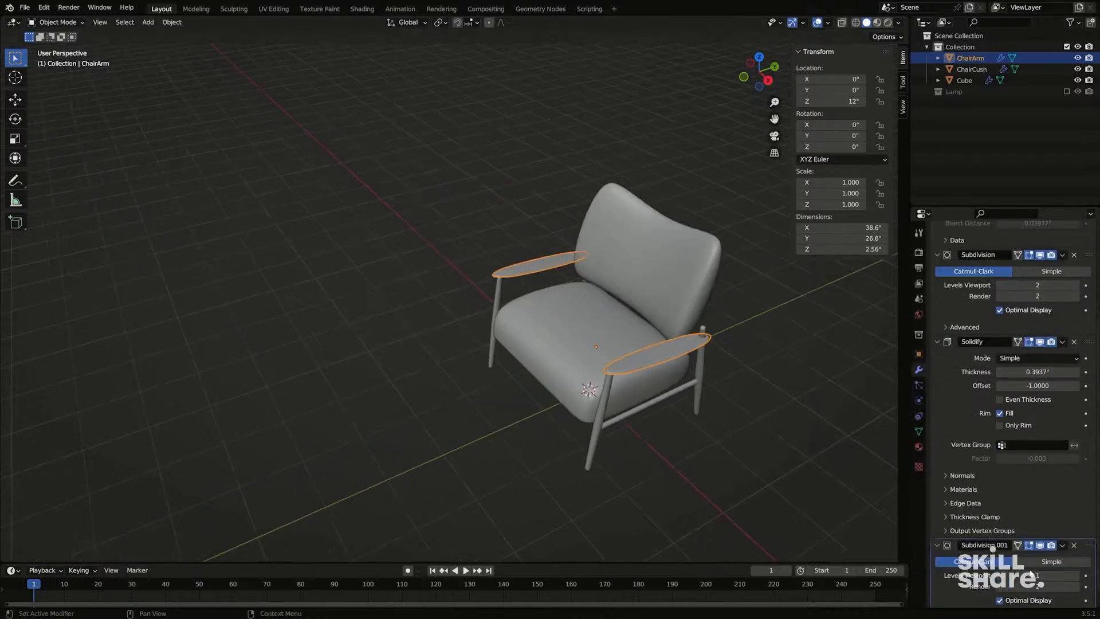
Step: Cut an edge loop across the armrest in Edit Mode and slide it close to the front end, about -0.73
middle_click_drag(584, 435, 653, 432)
scroll(650, 401, "up", 3)
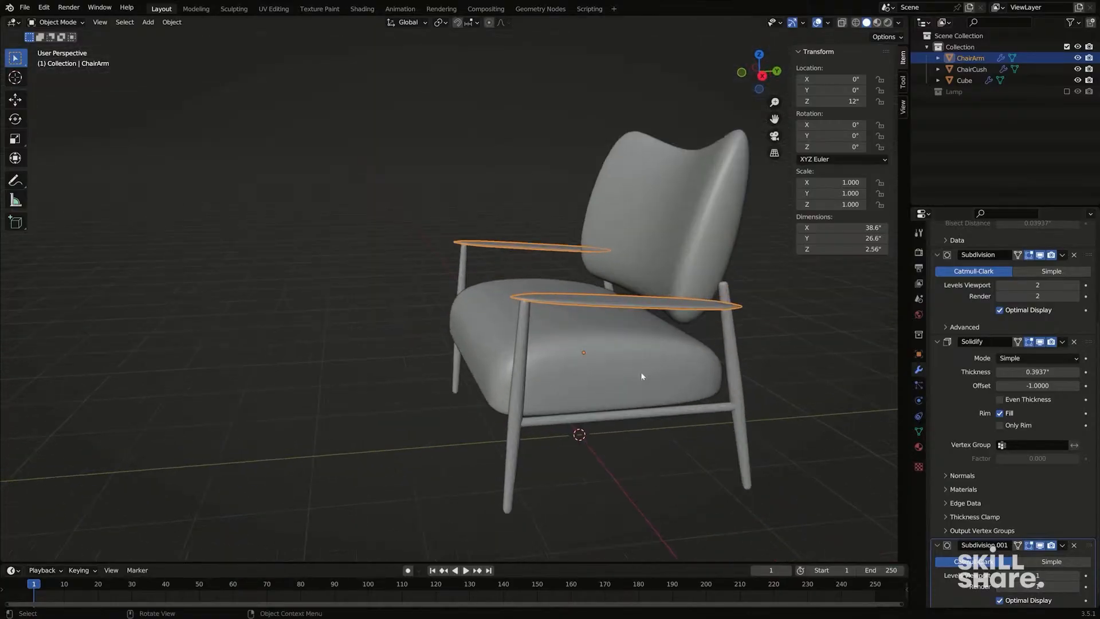
middle_click_drag(648, 387, 638, 372)
key("Tab")
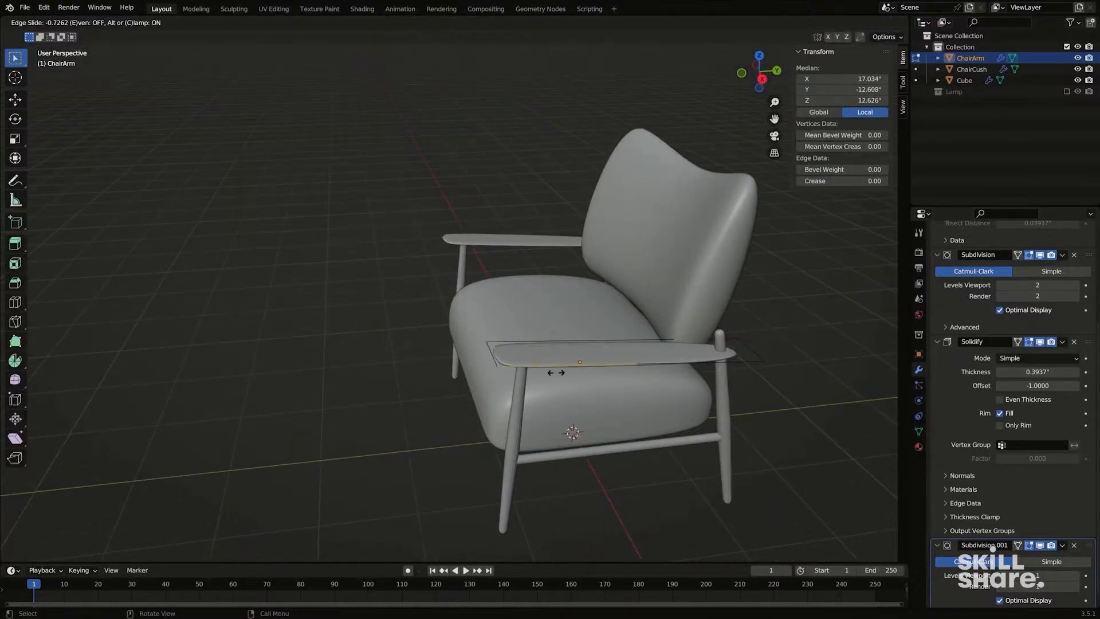
key("3")
left_click(504, 361)
Step: Raise the front end of the armrest along Z so its tip curves upward
middle_click_drag(504, 362, 500, 344)
key("g")
key("z")
left_click(497, 329)
Step: Thicken the armrest to a Solidify thickness of 0.9507" and slide an edge loop toward its rear end, about 0.58
key("2")
left_click(599, 349)
key("h")
key("z")
mouse_move(705, 343)
middle_mouse_down("shift")
mouse_move(579, 347)
mouse_move(682, 307)
middle_mouse_up("shift")
key("Escape")
key("alt+h")
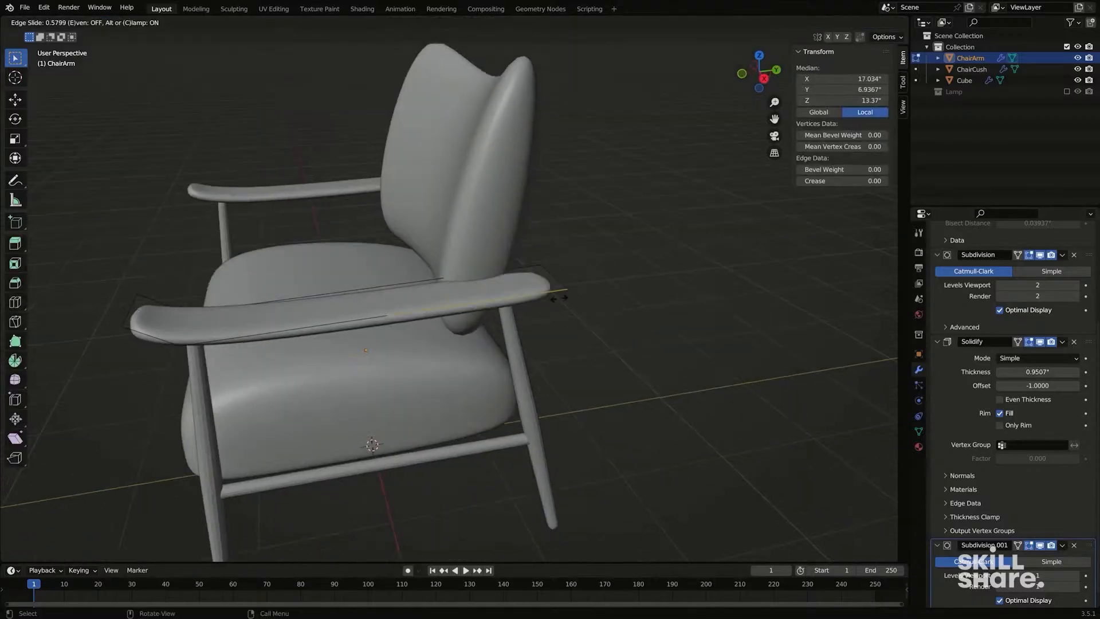
Step: Return to editing the armrest with edge selection and move its rear edge loop beside the backrest to about Y 6.3"
scroll(447, 321, "down", 3)
left_click(519, 343)
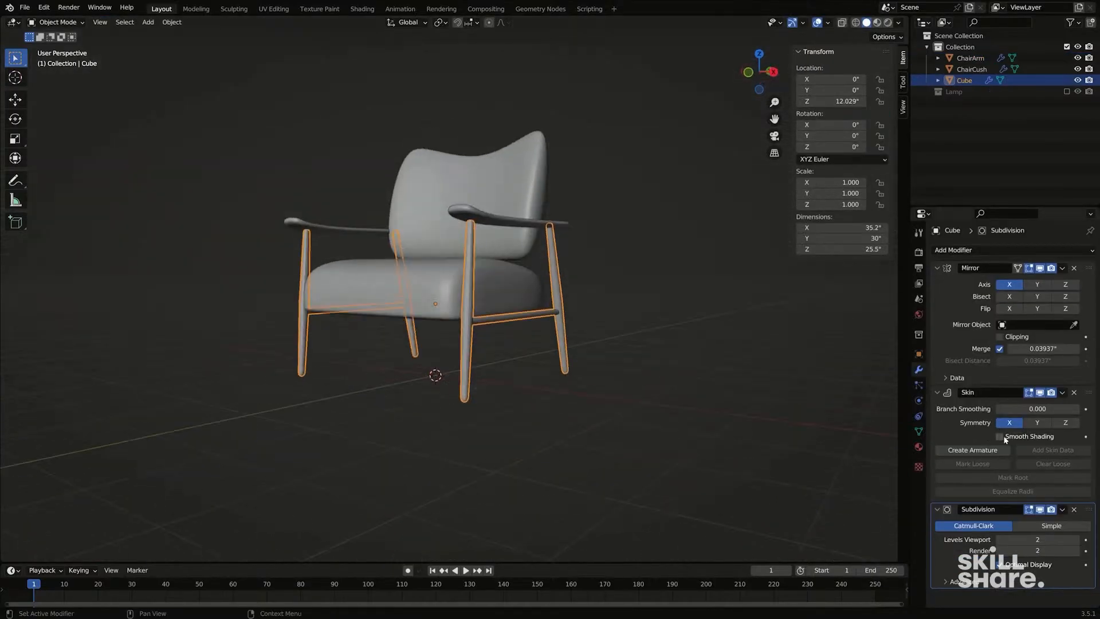
middle_click_drag(518, 344, 512, 349)
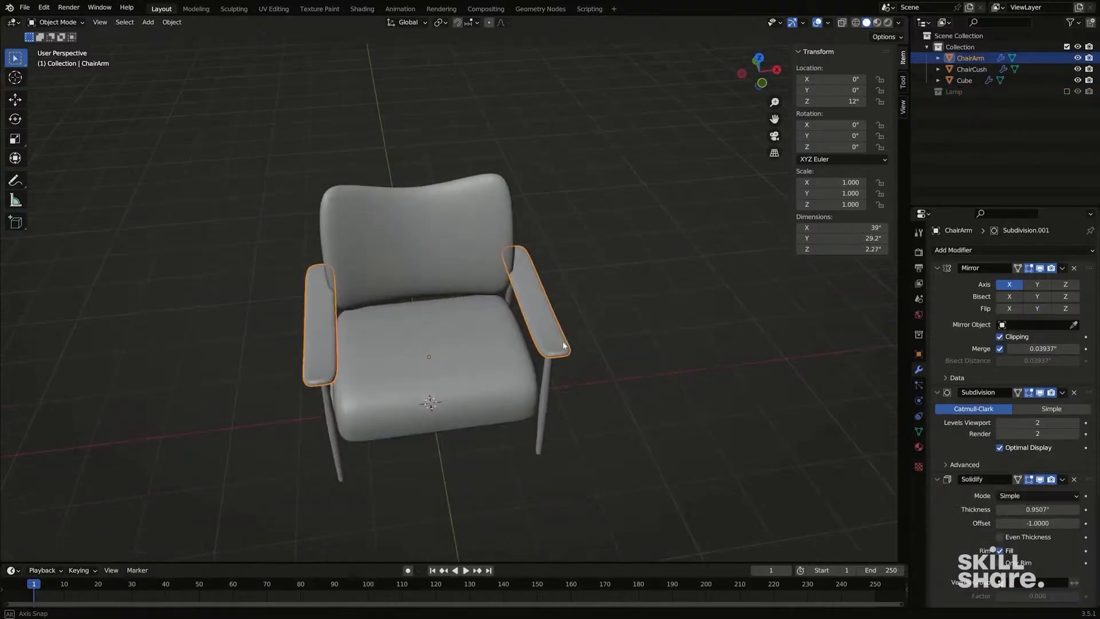
key("Tab")
scroll(483, 359, "up", 5)
key("2")
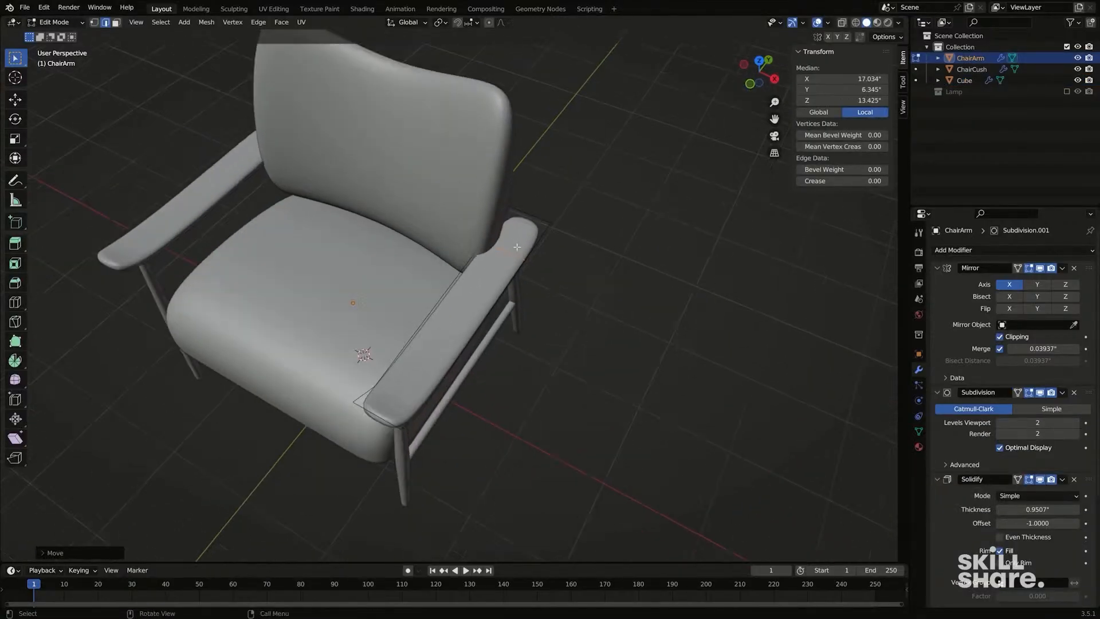
Step: Shift the backrest cushion's side edge inward along X and adjust its edges along Z to even out the top contour
scroll(483, 359, "down", 4)
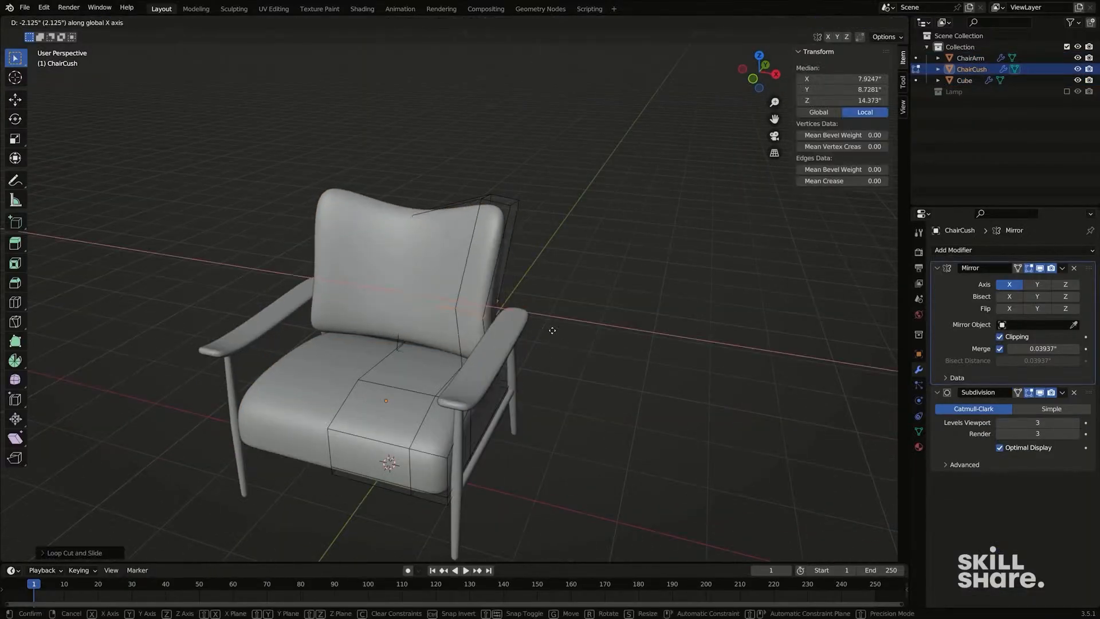
middle_click_drag(516, 230, 518, 189)
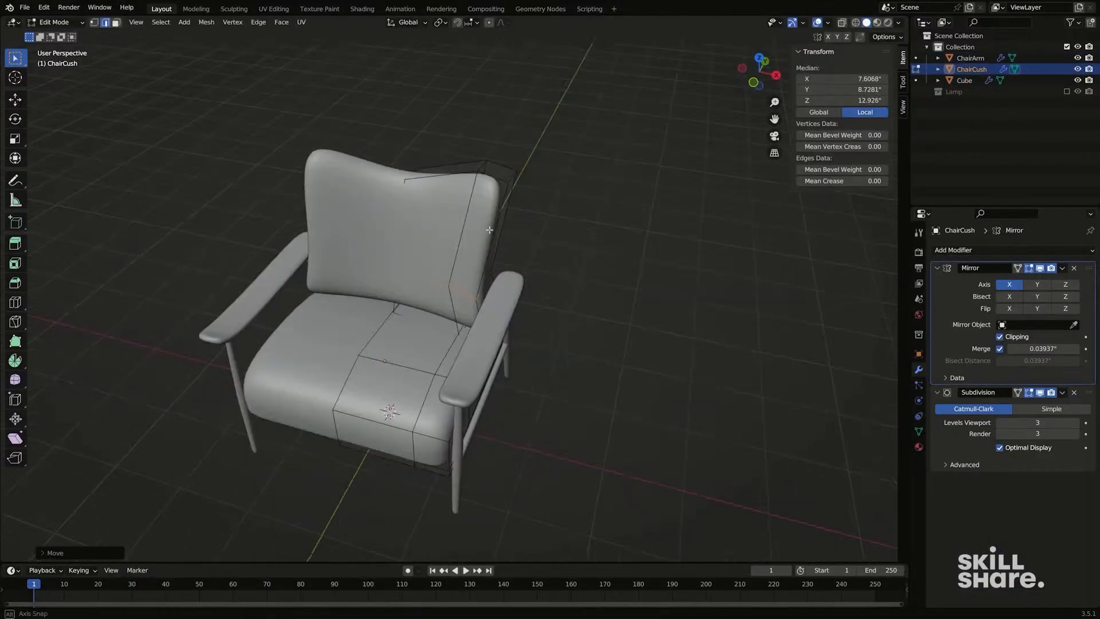
key("g")
key("z")
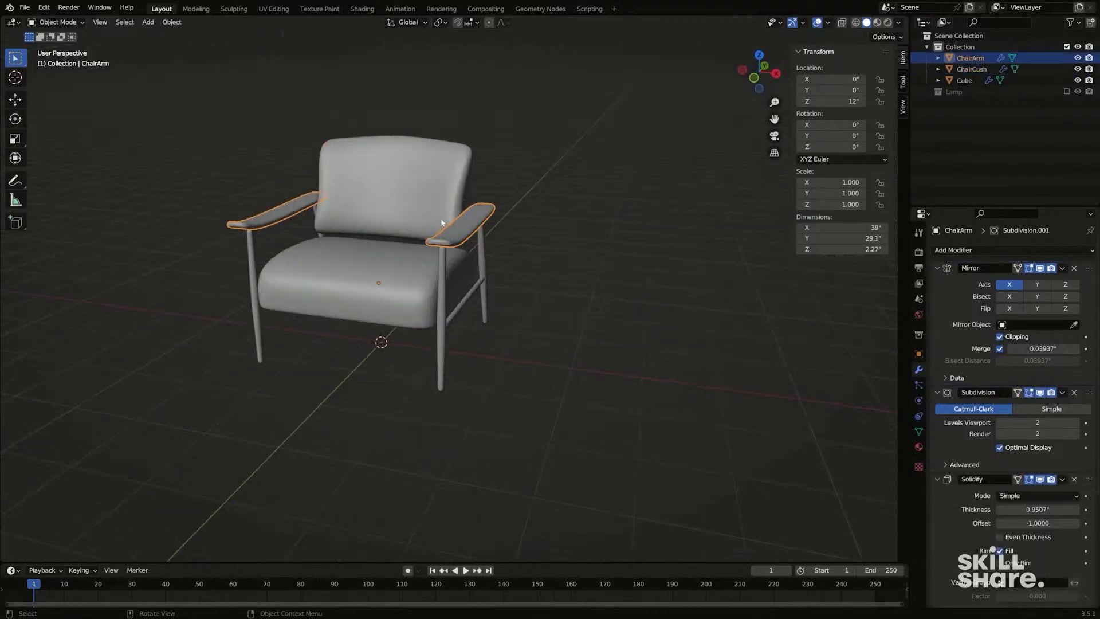
Step: In the armrest mesh, duplicate the face at the front end and place the copy below the arm at about Y -18.9"
key("Tab")
middle_click_drag(441, 222, 401, 245)
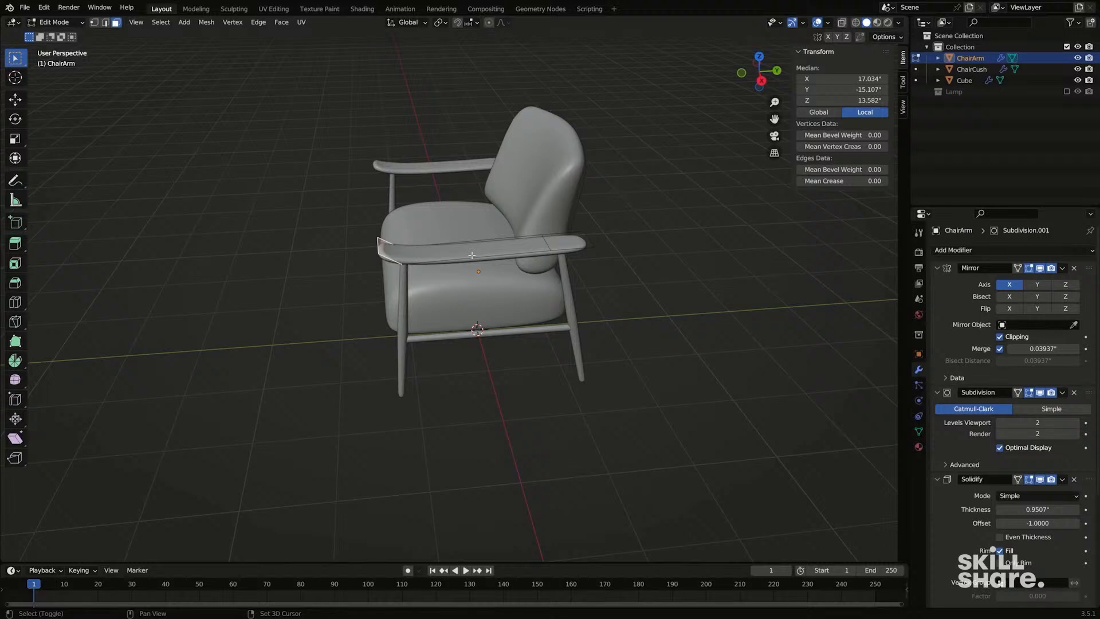
key("shift+d")
left_click(447, 304)
middle_click_drag(448, 304, 487, 272)
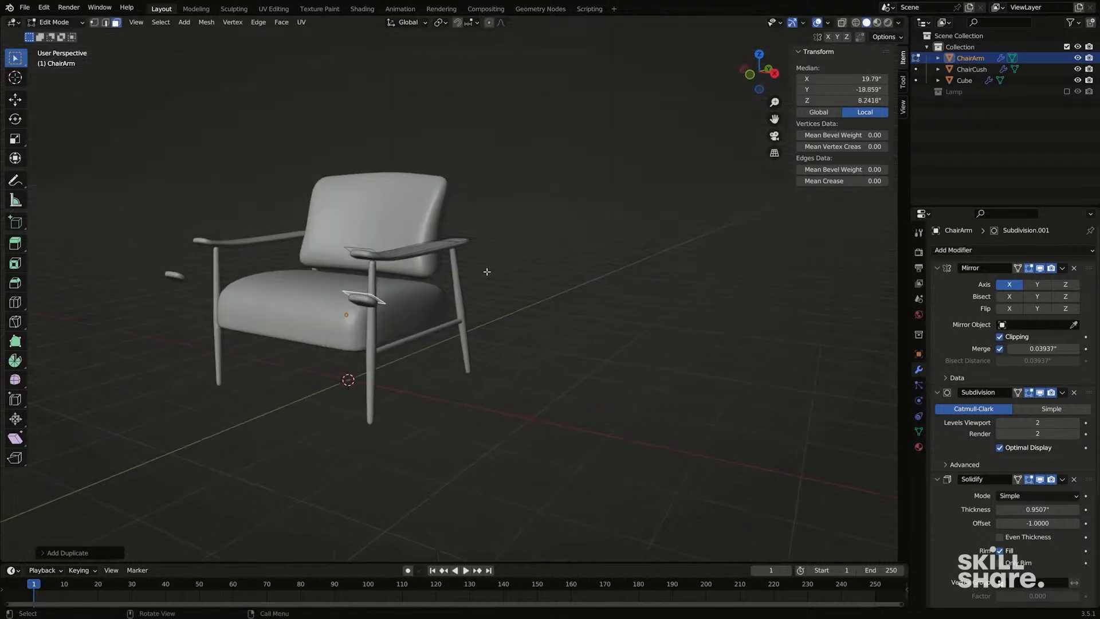
Step: In front view, move the duplicated face down beside the front leg to about X 15.8" and Z -1.7"
key("KP_1")
key("g")
left_click(453, 350)
middle_click_drag(452, 349, 413, 333)
middle_click_drag(500, 362, 521, 386)
Step: Rotate the duplicated face around the X axis until it stands upright, facing the front of the chair
key("r")
key("x")
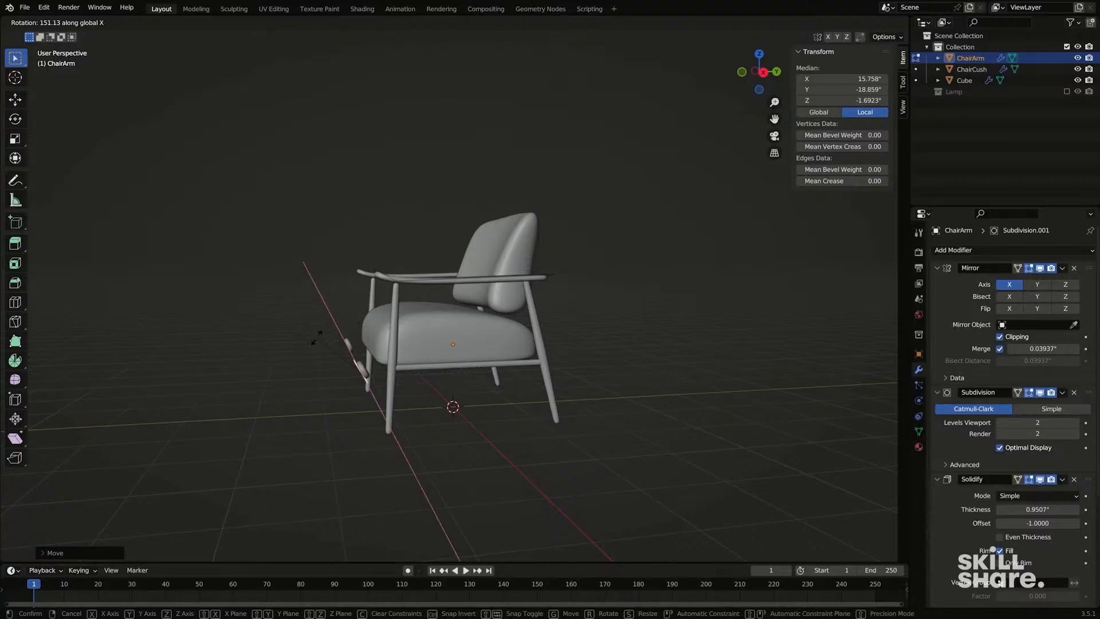
left_click(353, 320)
middle_click_drag(353, 320, 426, 367)
key("s")
key("y")
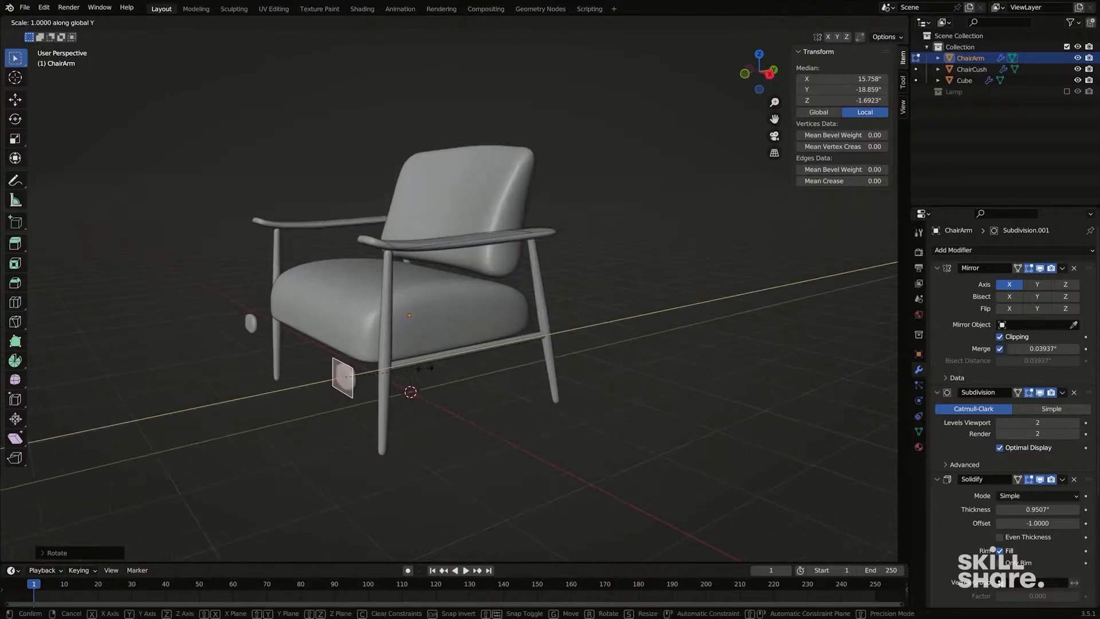
key("Return")
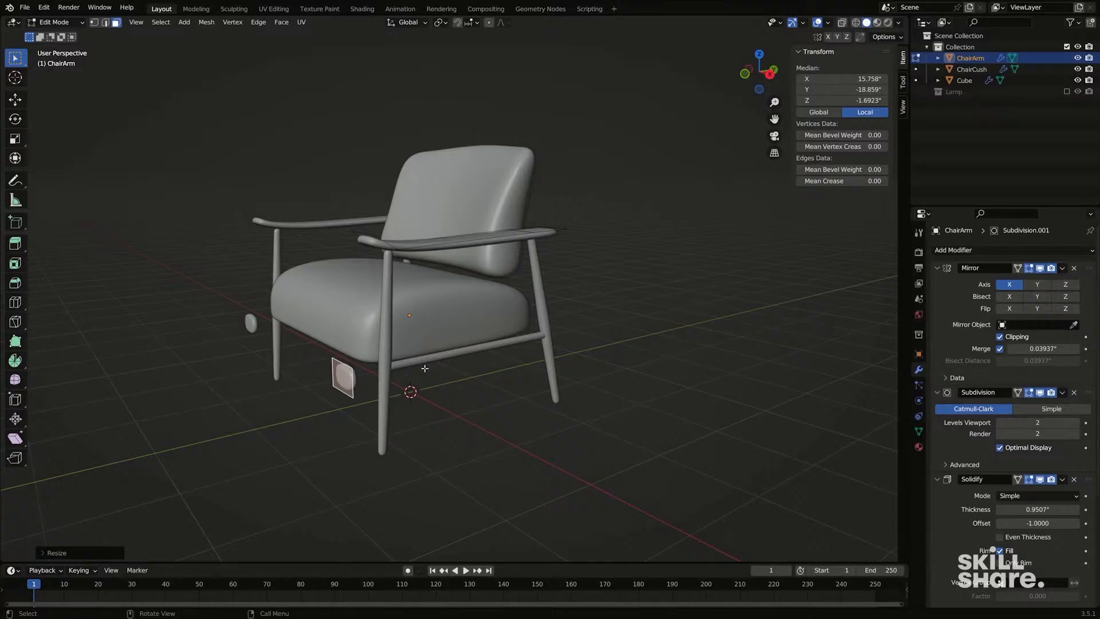
Step: In side view, move the upright face onto the front leg just below the side rail, at about Y -14.6" and Z -3.3"
key("KP_1")
key("KP_3")
scroll(416, 345, "up", 4)
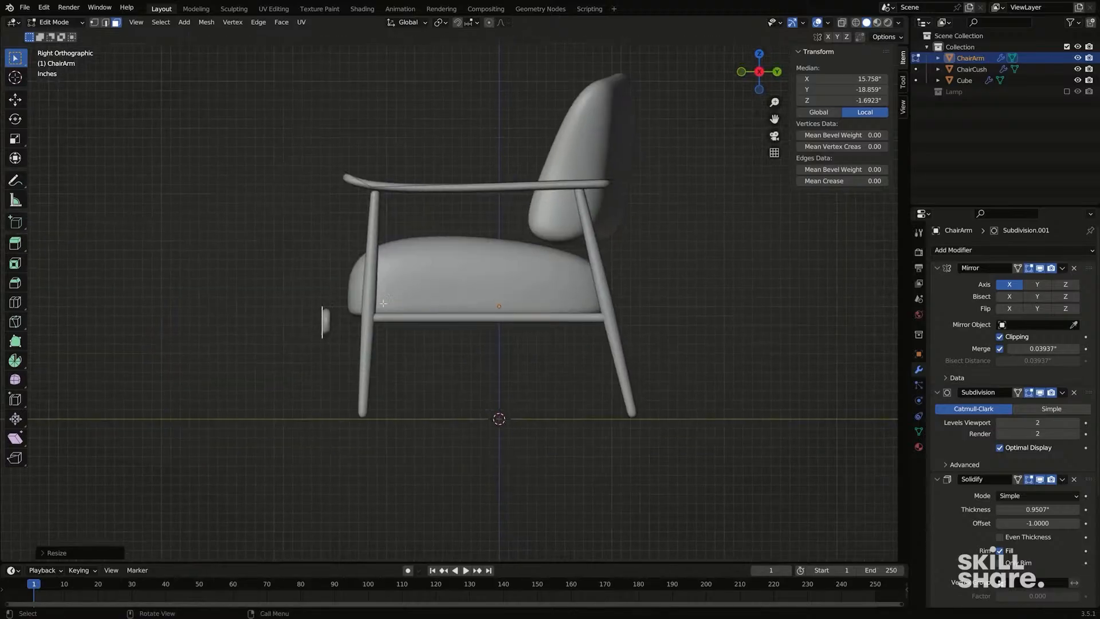
key("g")
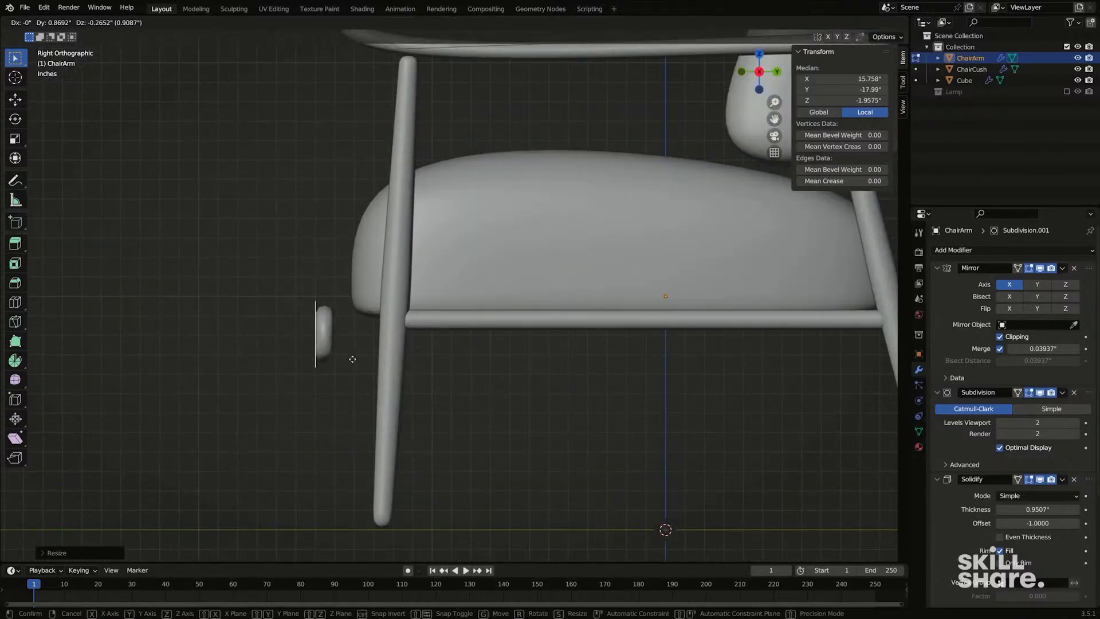
left_click(411, 382)
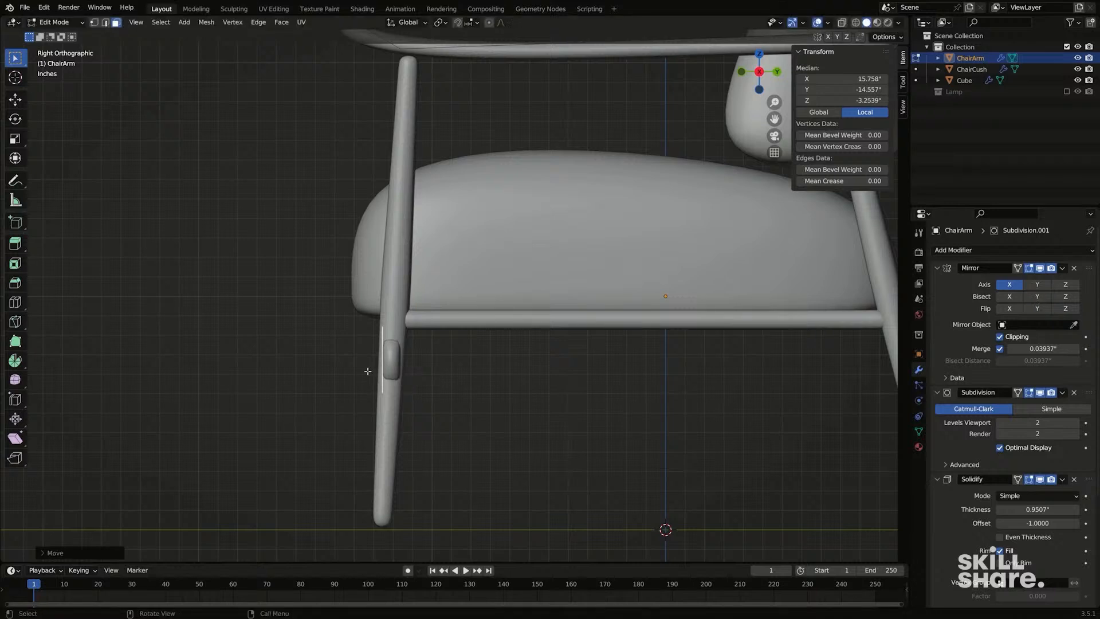
middle_click_drag(435, 371, 491, 388)
scroll(390, 368, "down", 2)
Step: Move the face's inner edge along X to the mirror centerline at X 0" to form a front rail
left_click(368, 361)
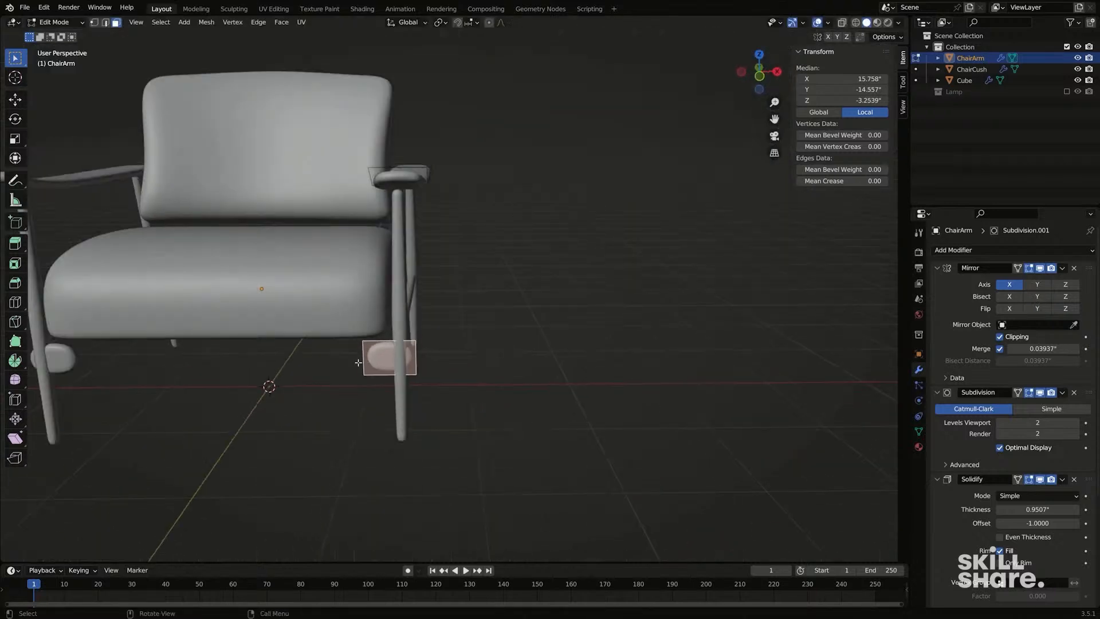
key("2")
left_click(358, 363)
key("g")
key("x")
left_click(212, 372)
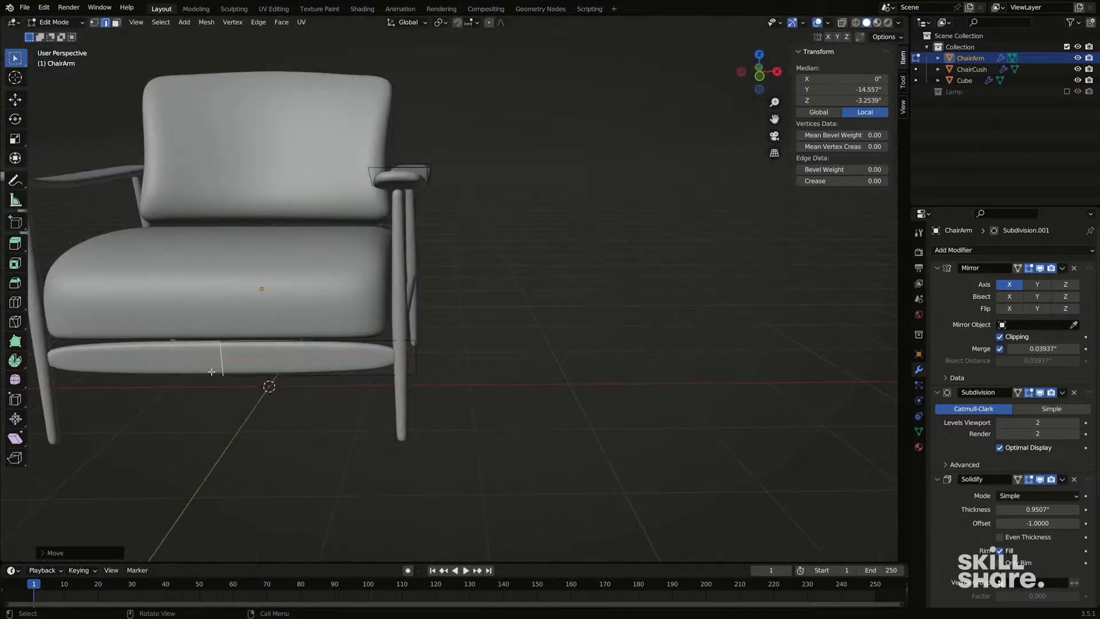
middle_click_drag(292, 364, 304, 362, "shift")
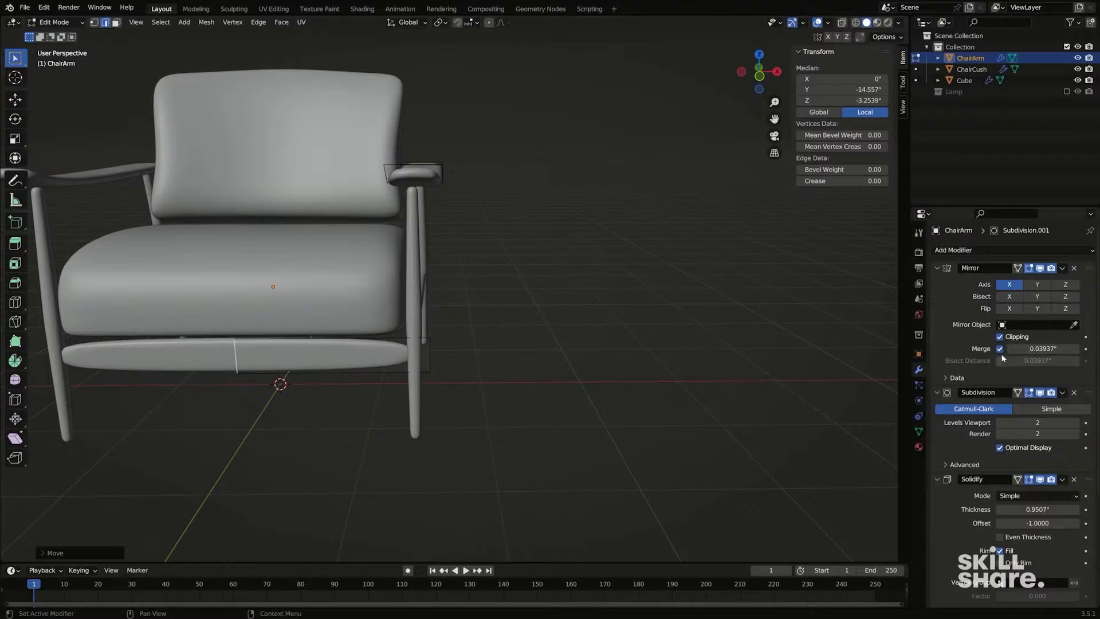
Step: Slide an edge loop close to the front rail's outer end and pull the end edge in to about X 17"
key("g")
key("g")
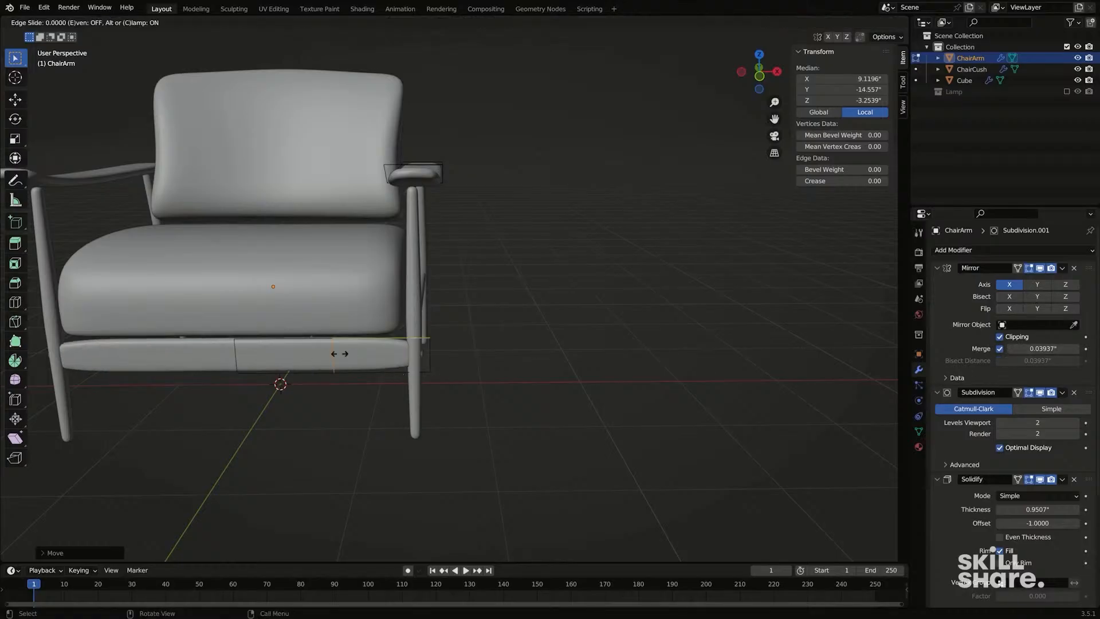
left_click(407, 364)
left_click(435, 355)
key("g")
key("x")
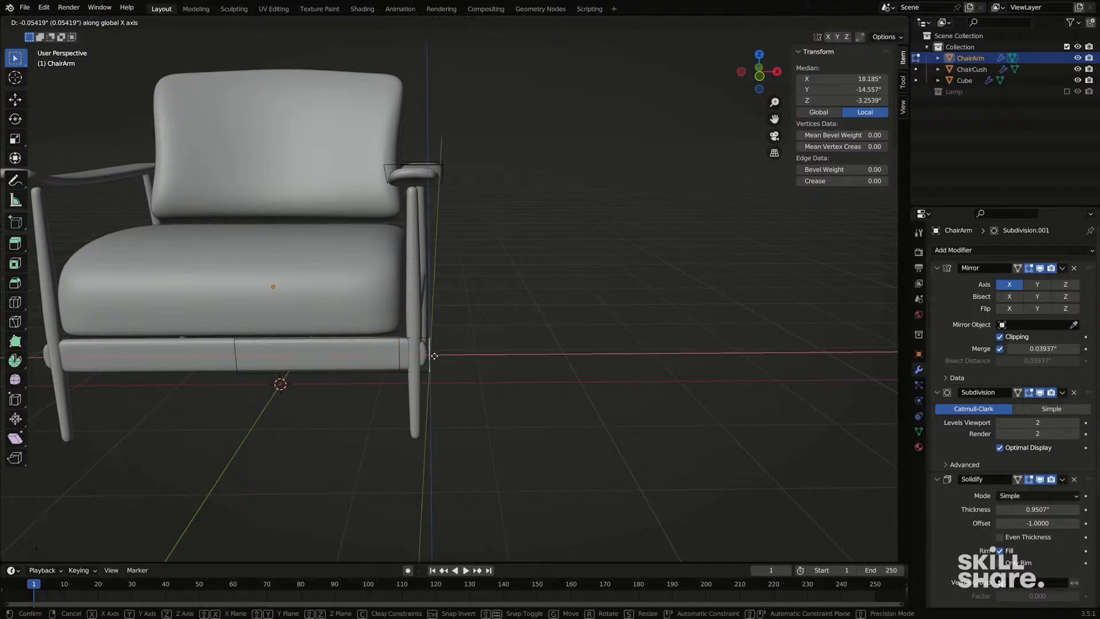
left_click(414, 355)
Step: Cut another edge loop across the front rail and slide it toward the center, to about X 5.4"
middle_click_drag(347, 355, 361, 355)
key("ctrl+r")
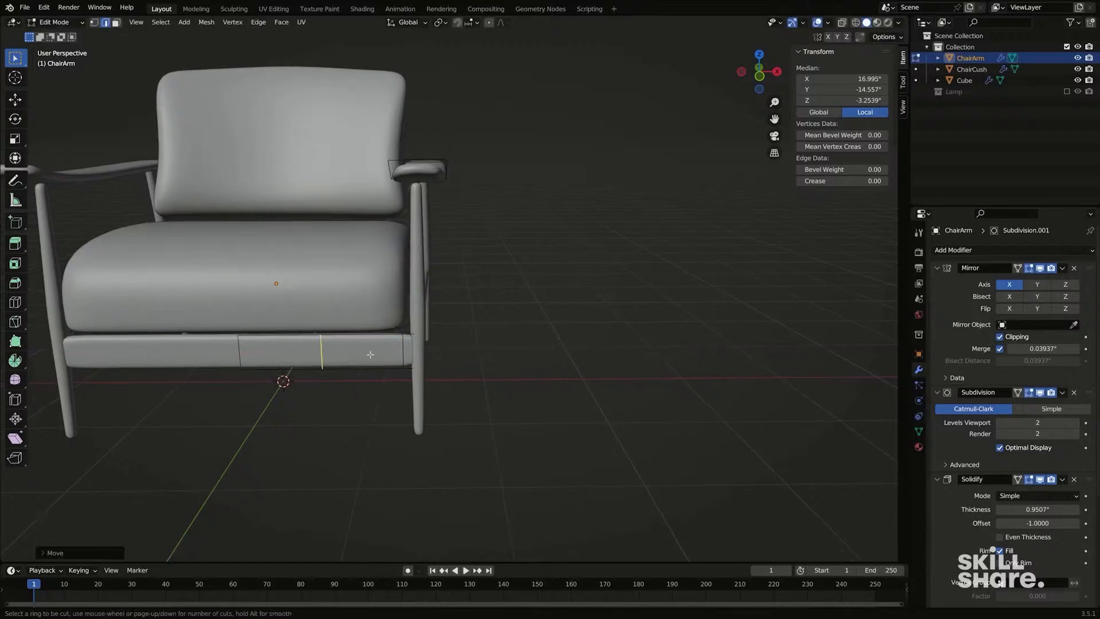
left_click(373, 354)
left_click(345, 354)
Step: Raise the lower edge of the front rail's central section along Z to about -3.4" so its underside arches
key("3")
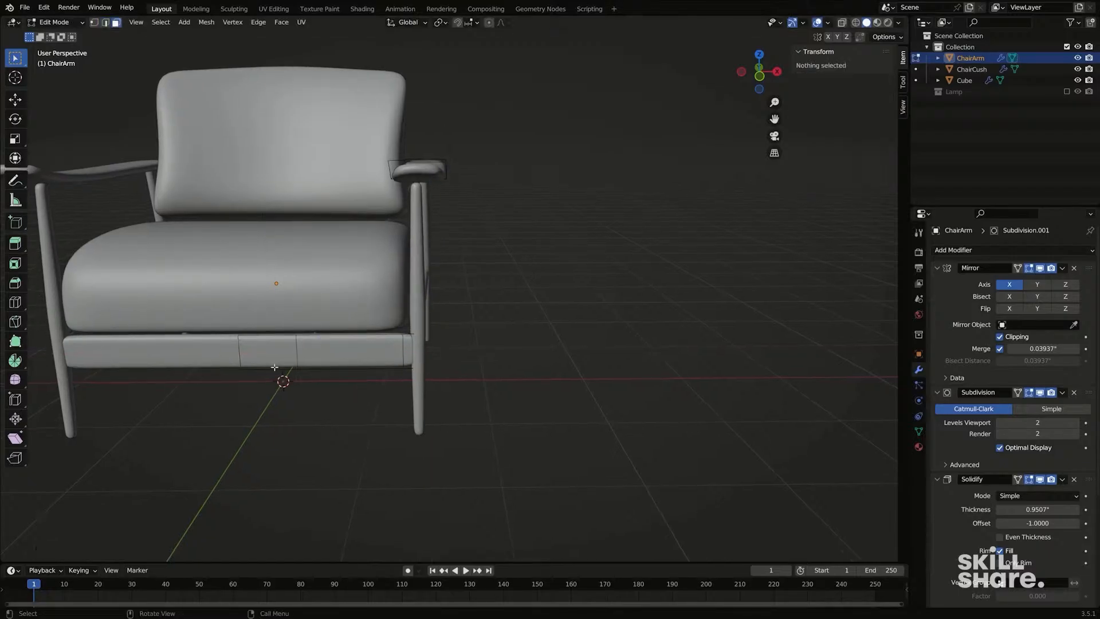
left_click(275, 366)
middle_click_drag(275, 367, 273, 358)
key("alt+a")
key("Tab")
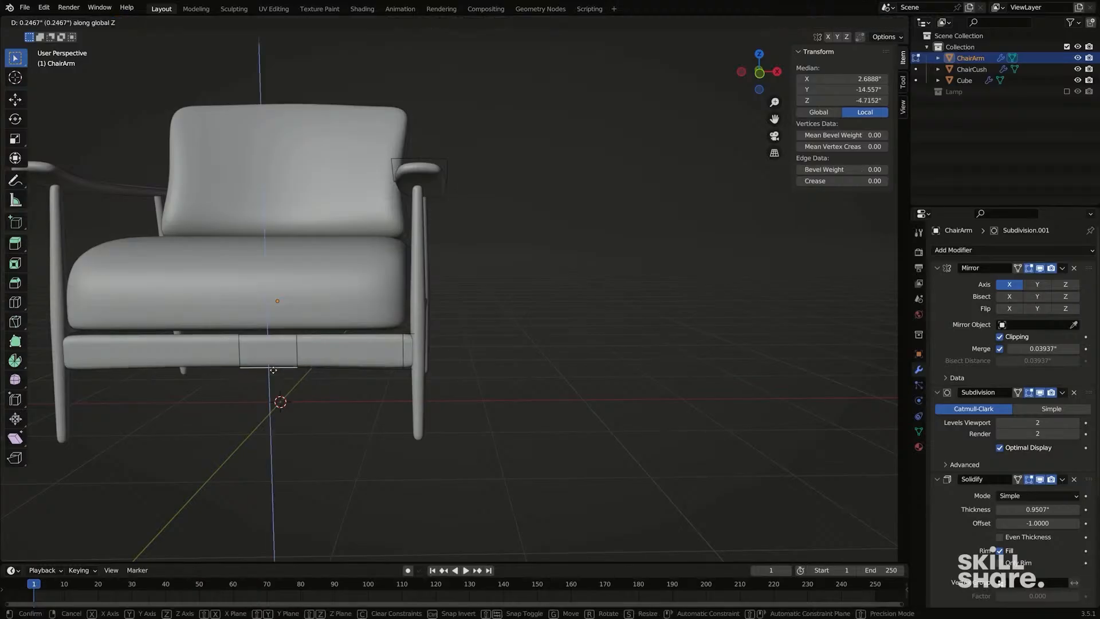
middle_click_drag(317, 363, 288, 354)
key("alt+a")
left_click(287, 354)
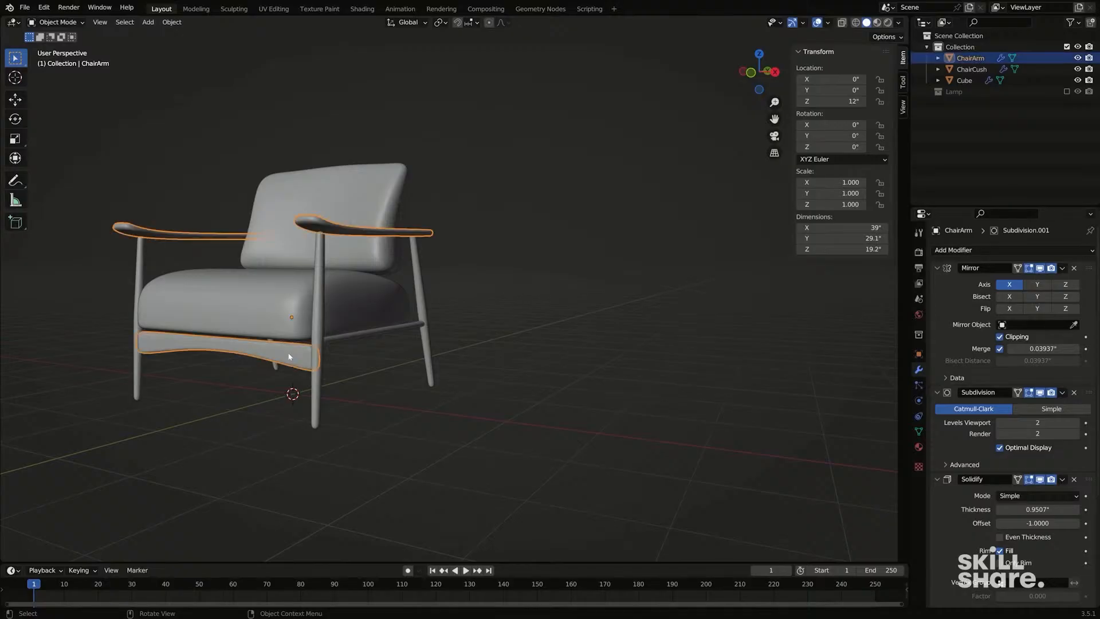
Step: Select only the front rail's linked geometry and place a duplicate of it at the rear legs in side view
key("Tab")
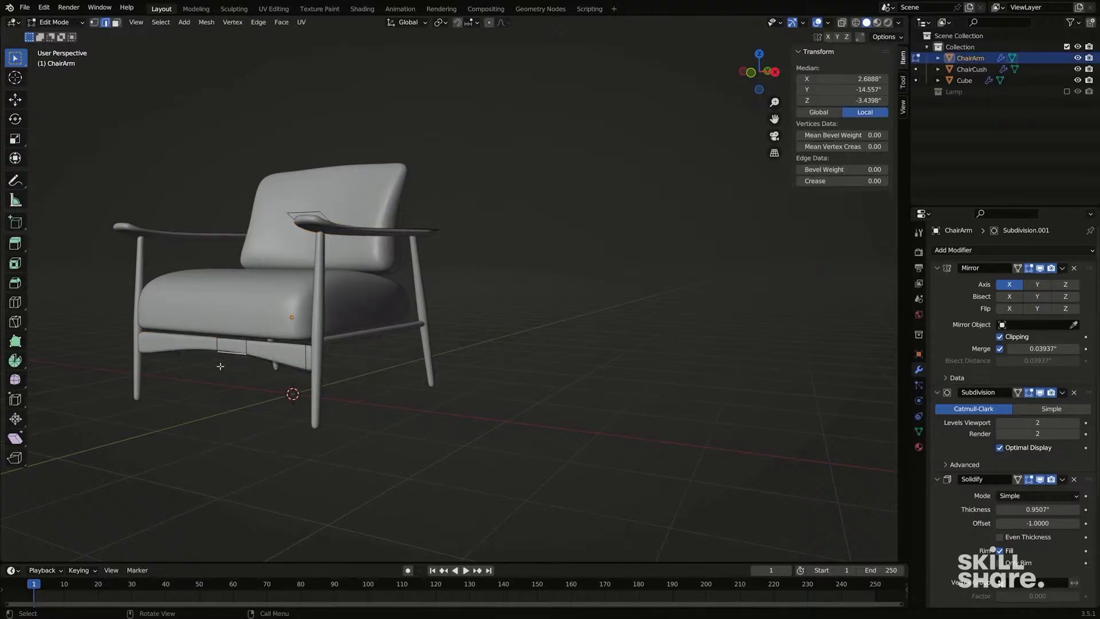
middle_click_drag(328, 368, 347, 246)
key("l")
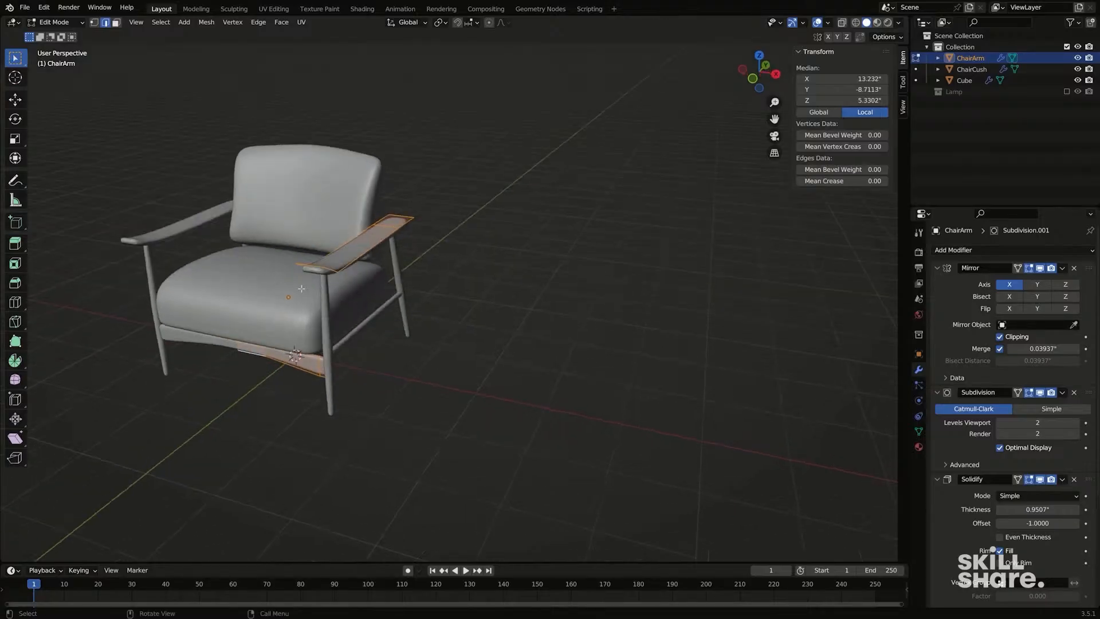
key("alt+a")
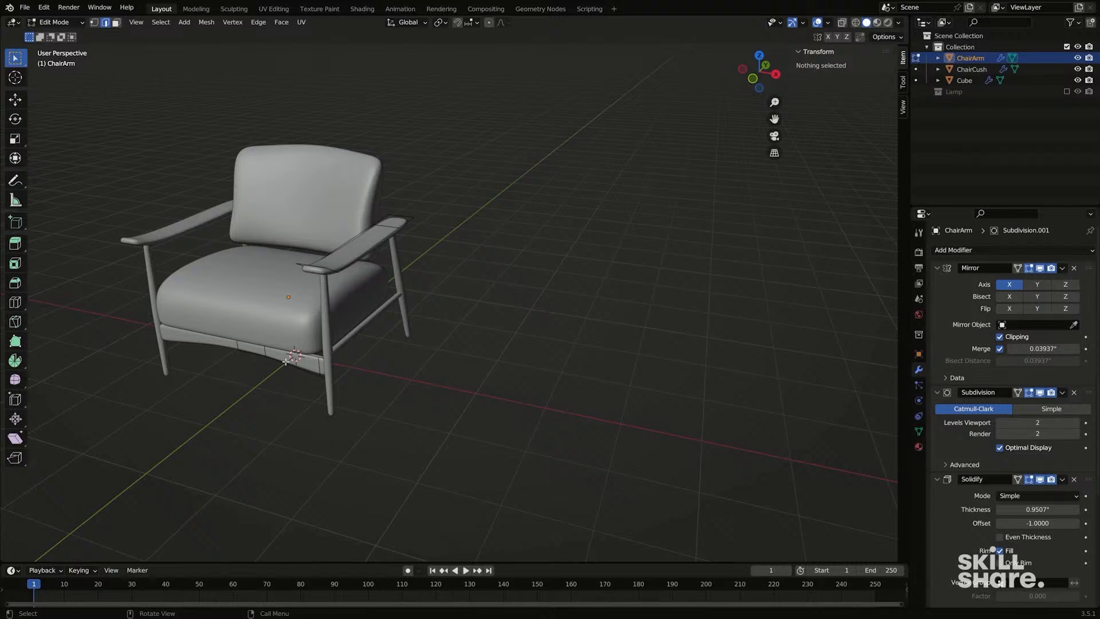
key("l")
middle_click_drag(285, 362, 269, 355)
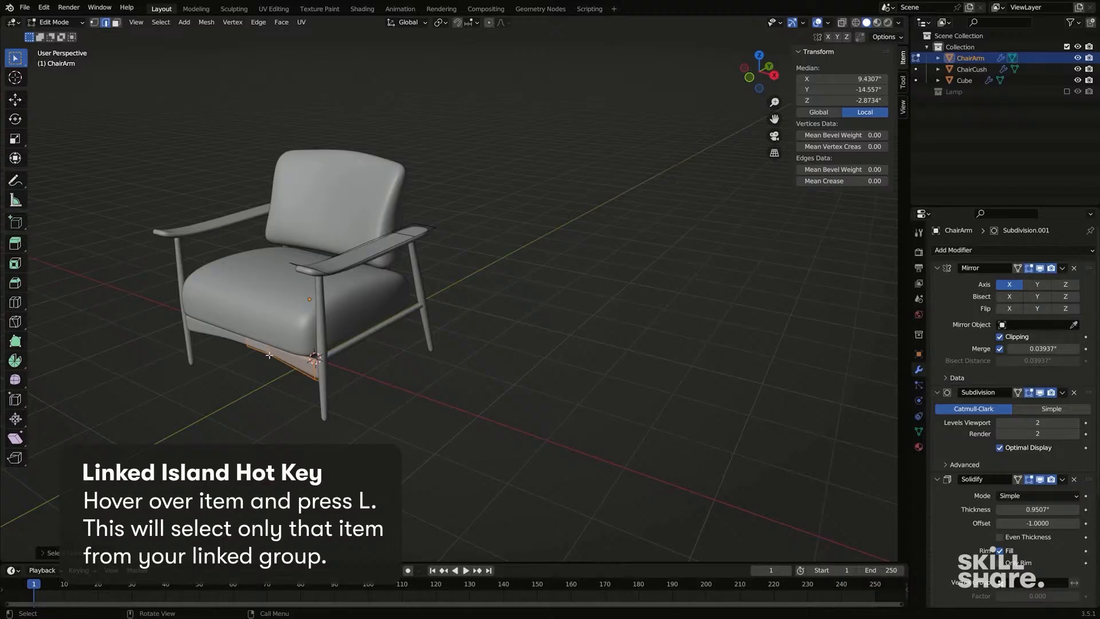
key("KP_3")
key("g")
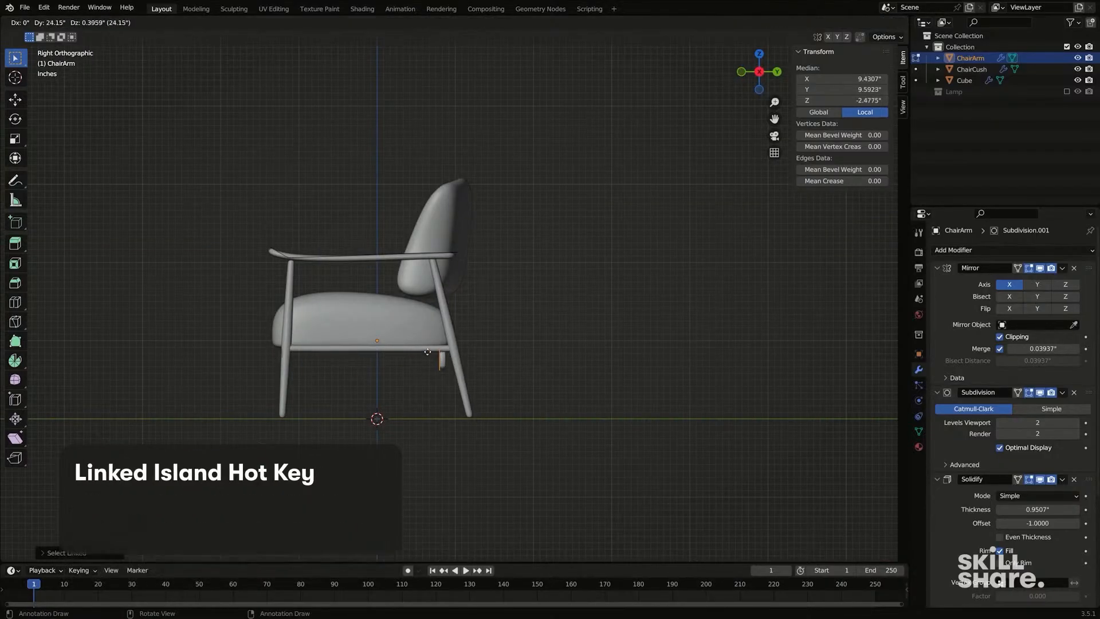
left_click(442, 351)
Step: Rotate the rear rail to match the rear legs' slant and position it between them at about Y 11.5"
key("r")
left_click(513, 356)
key("g")
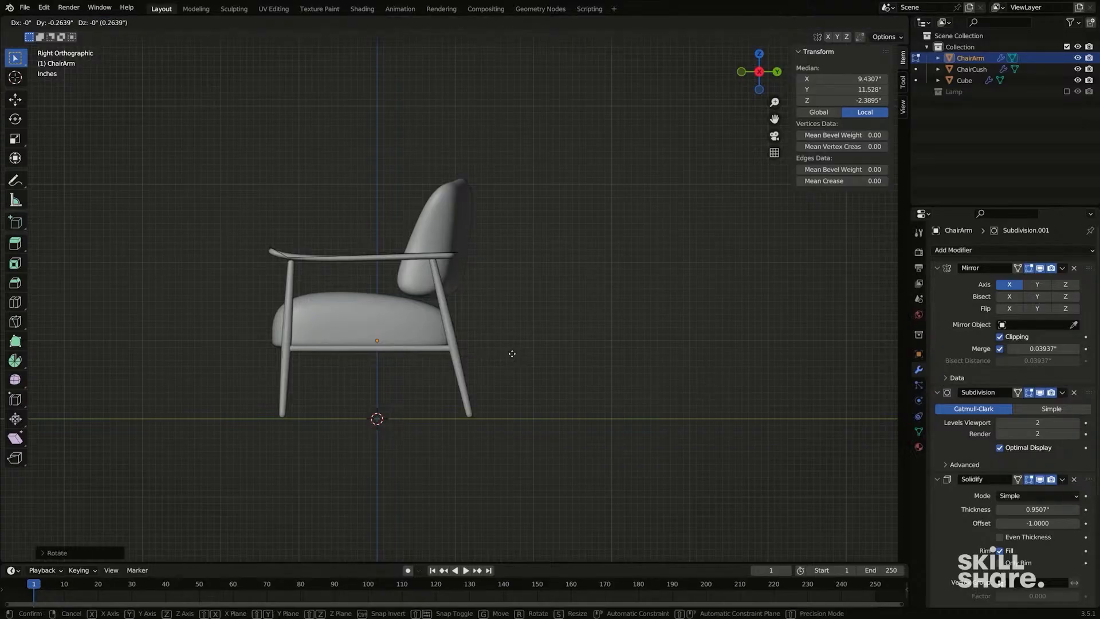
left_click(510, 354)
middle_click_drag(509, 357, 508, 380)
key("Tab")
Step: Duplicate the chair cushions as a backup and move the copy -60" along X
left_click(401, 370)
left_click(402, 373)
scroll(401, 373, "up", 1)
left_click(386, 381)
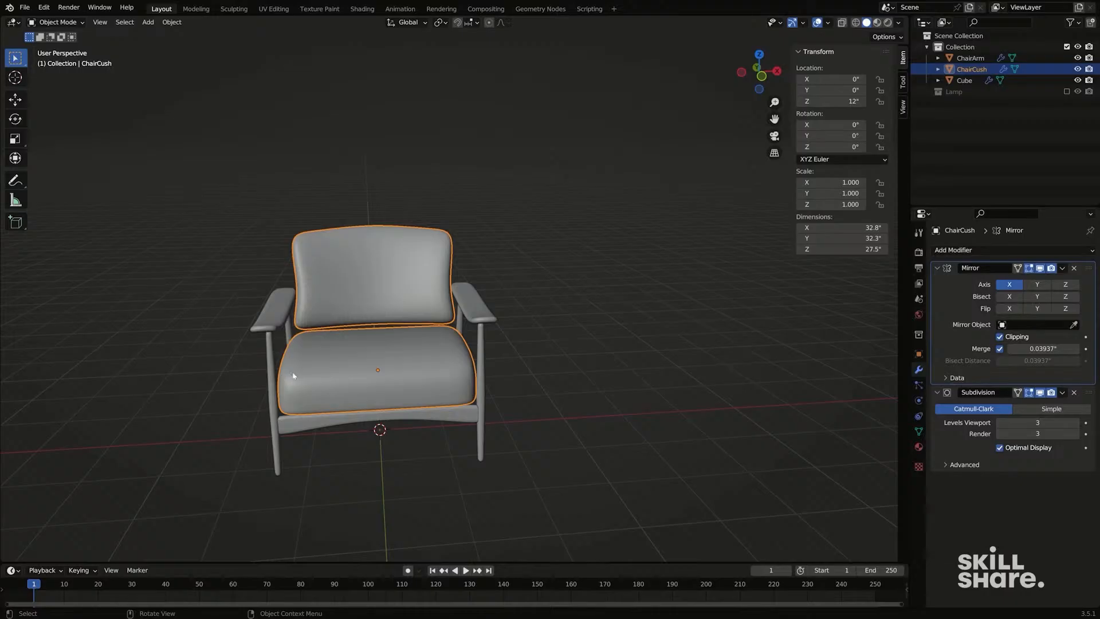
middle_click_drag(425, 343, 432, 352)
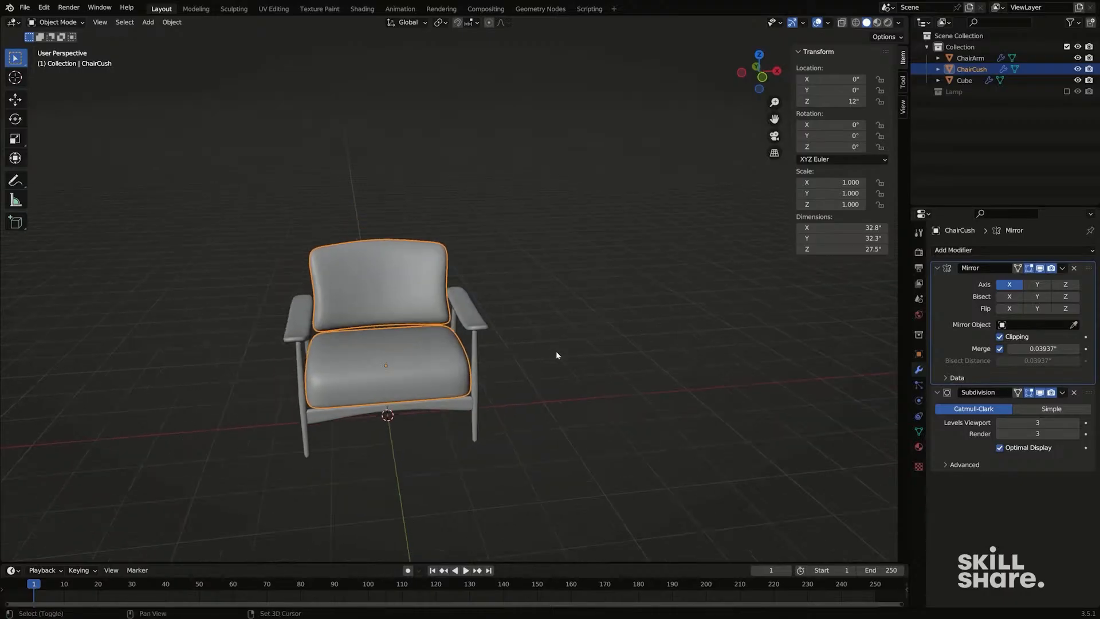
key("shift+d")
key("x")
left_click(273, 369)
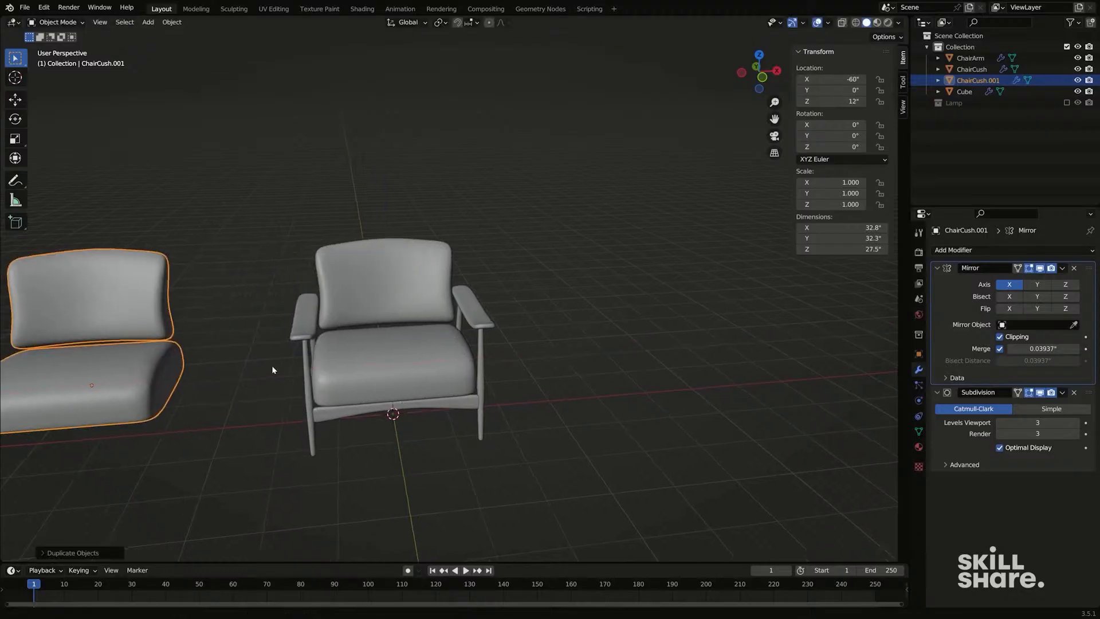
Step: Move the duplicated cushions into a new collection named trash
middle_click_drag(321, 352, 258, 361)
key("m")
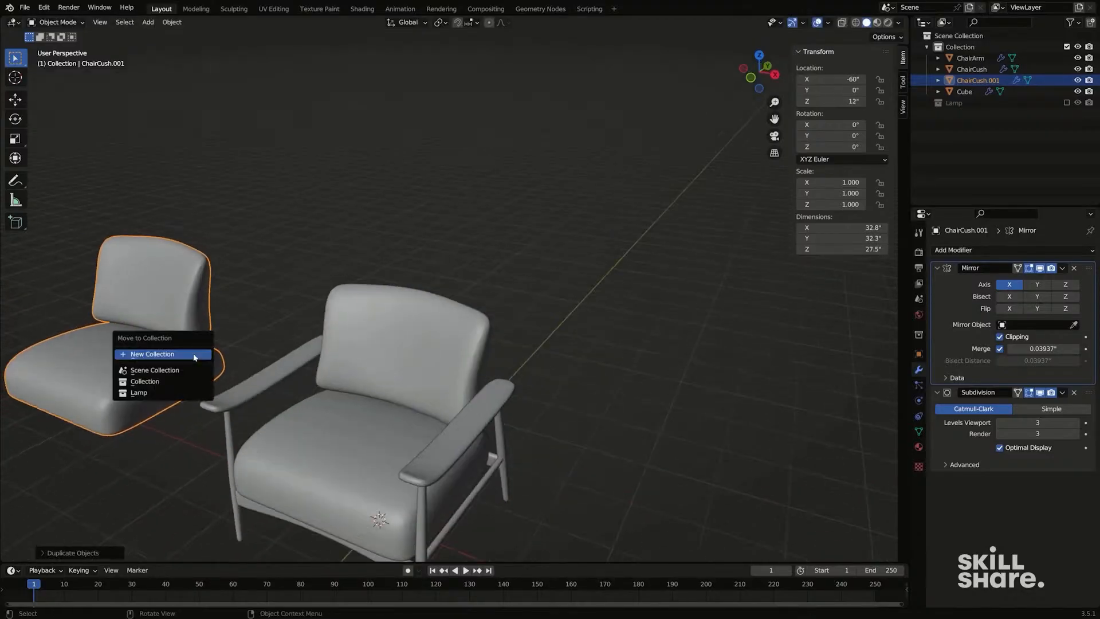
left_click(194, 355)
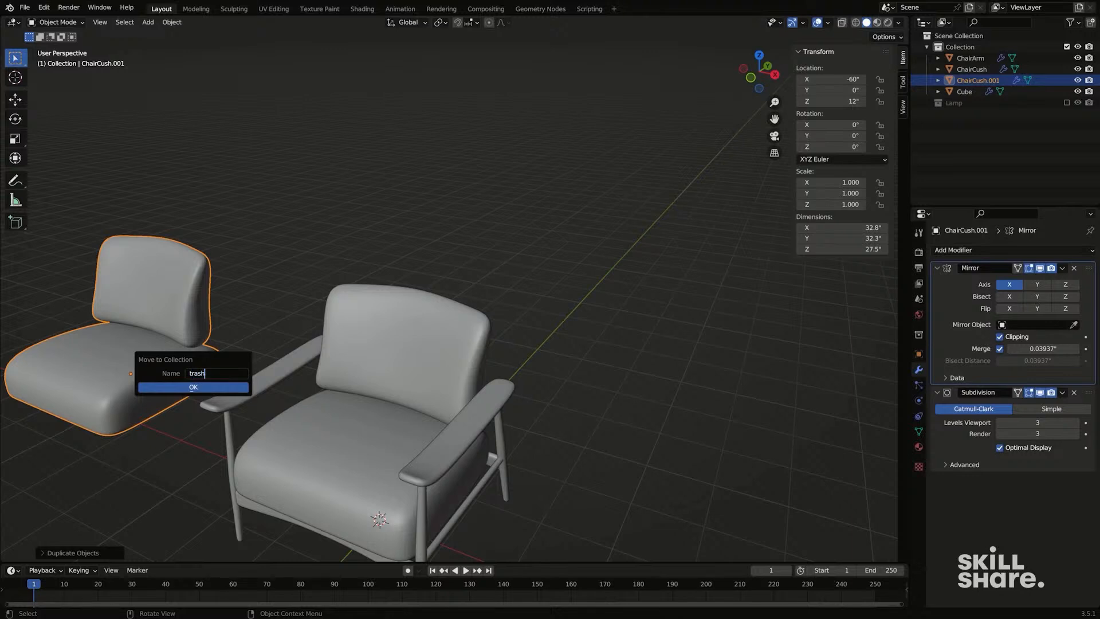
left_click(193, 387)
Step: Apply the Mirror and Subdivision modifiers to the original chair cushions
left_click(480, 356)
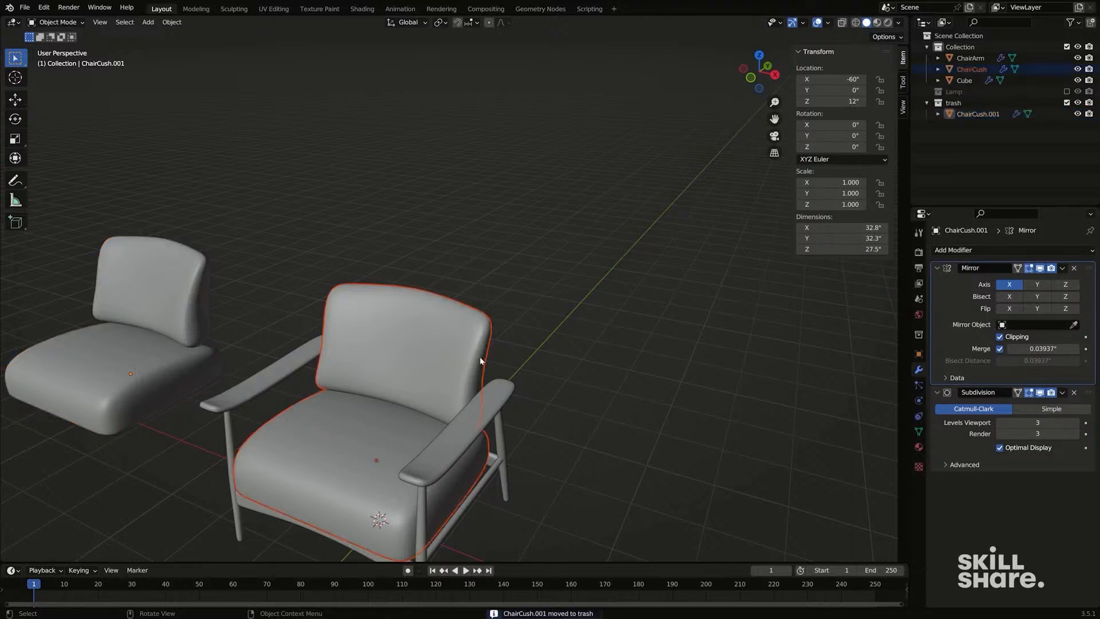
left_click(485, 365)
middle_click_drag(485, 365, 509, 338, "shift")
scroll(511, 338, "up", 1)
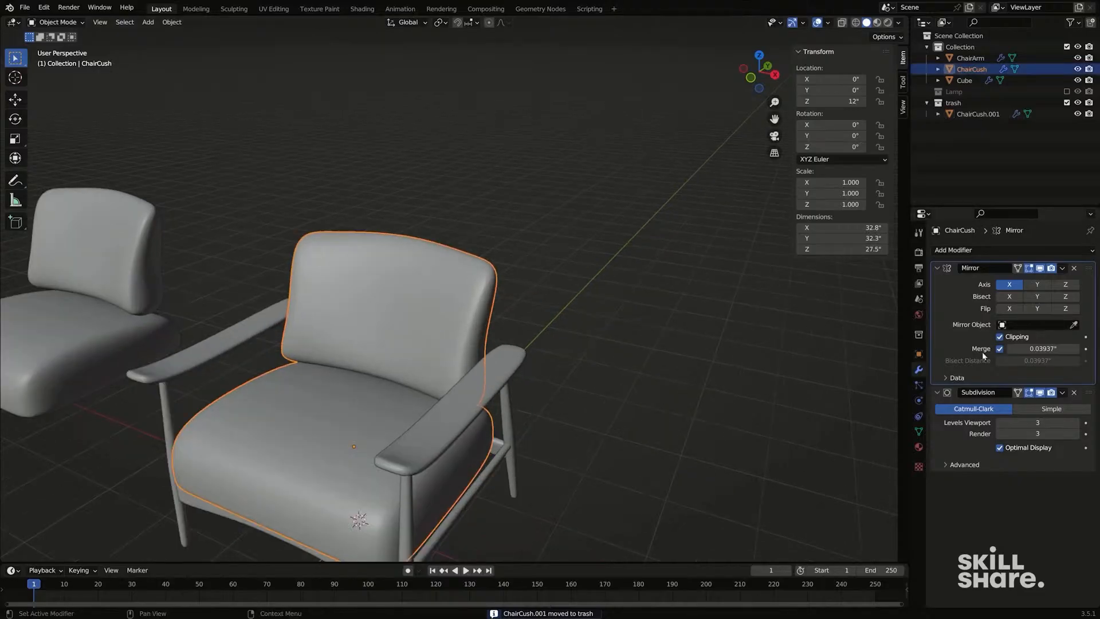
middle_click_drag(446, 365, 507, 362)
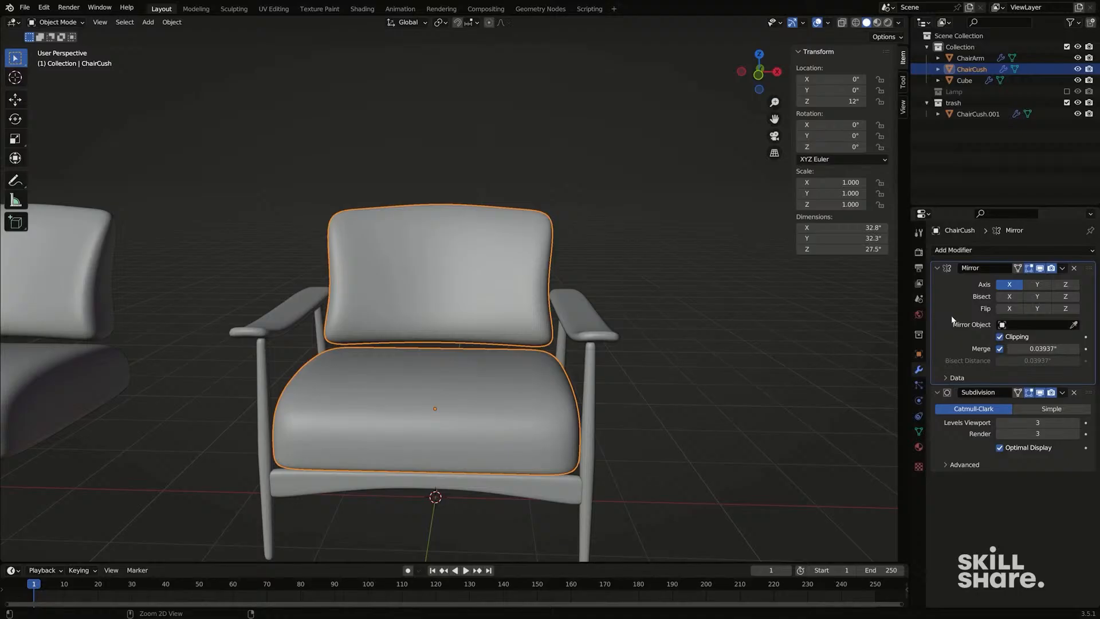
key("ctrl+a")
key("ctrl+a")
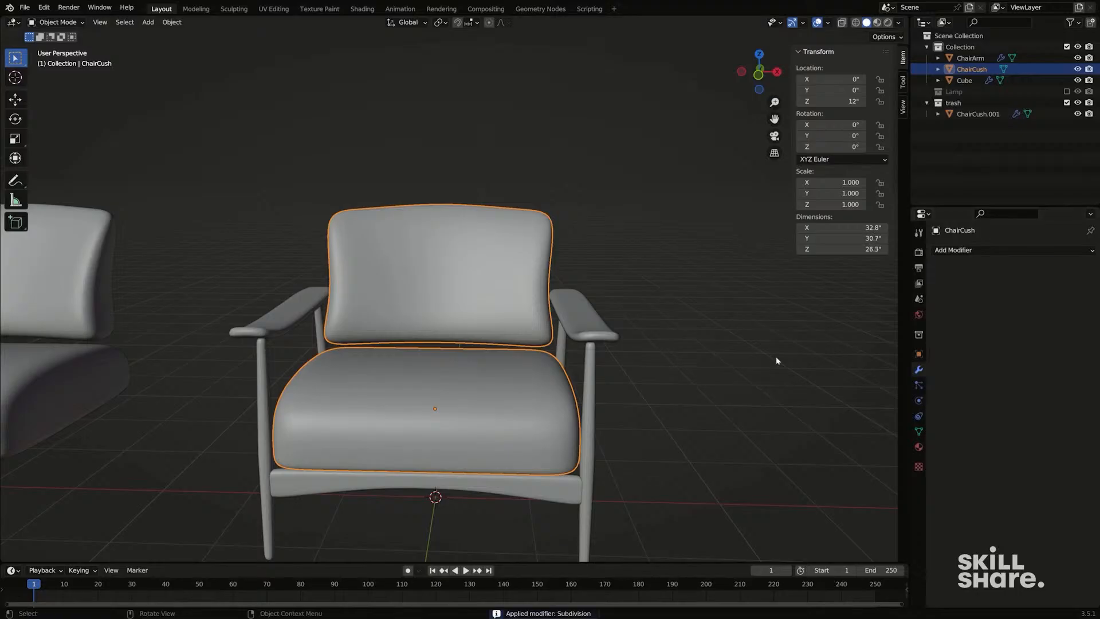
Step: Open the chair cushions' mesh in Edit Mode and examine the dense geometry of the seat and back
middle_click_drag(777, 360, 452, 383)
key("Tab")
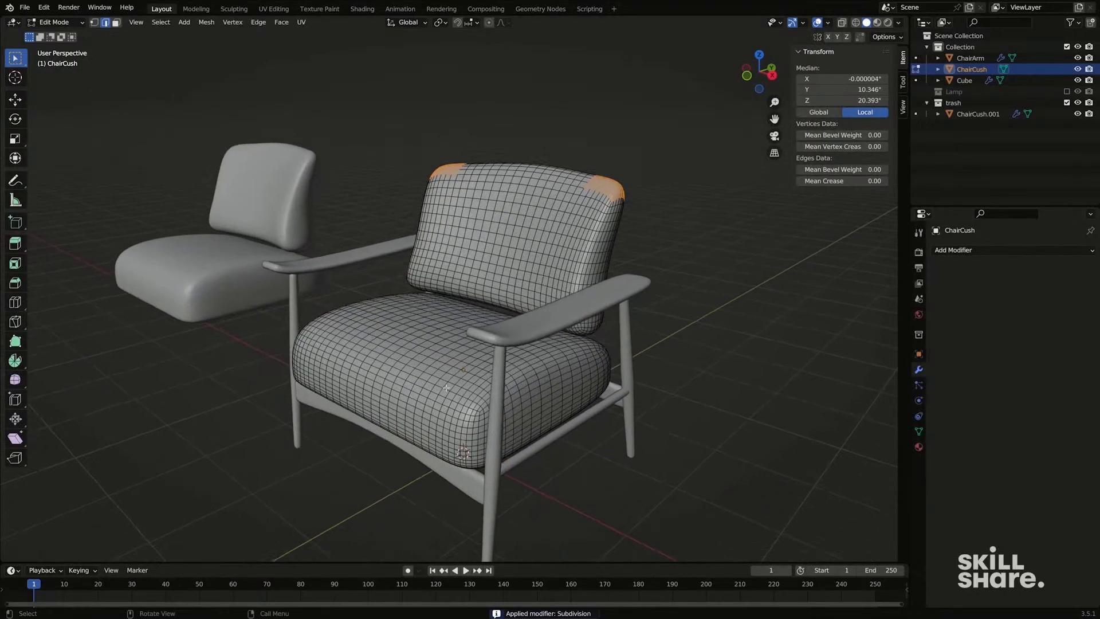
scroll(445, 387, "up", 2)
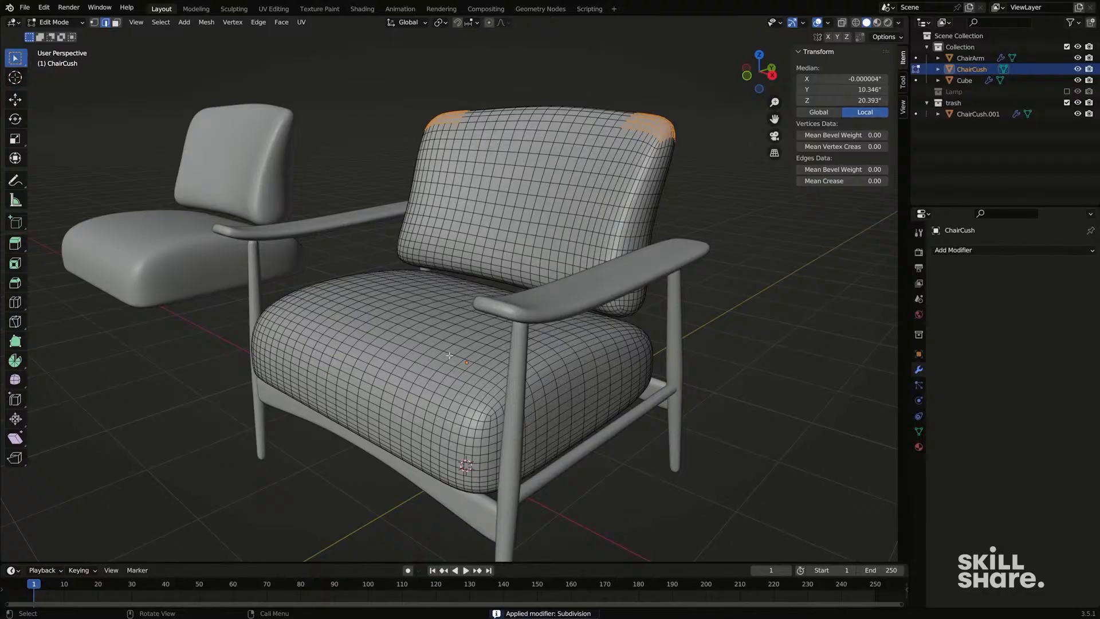
key("Tab")
key("Tab")
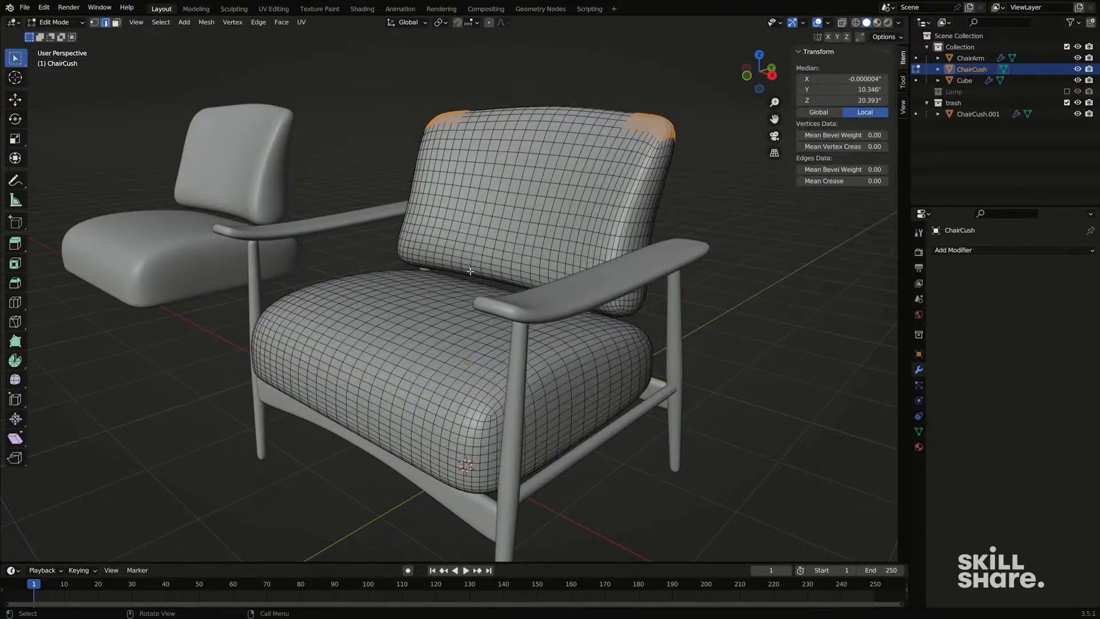
middle_click_drag(438, 347, 464, 344)
left_click(463, 344)
key("g")
right_click(462, 292)
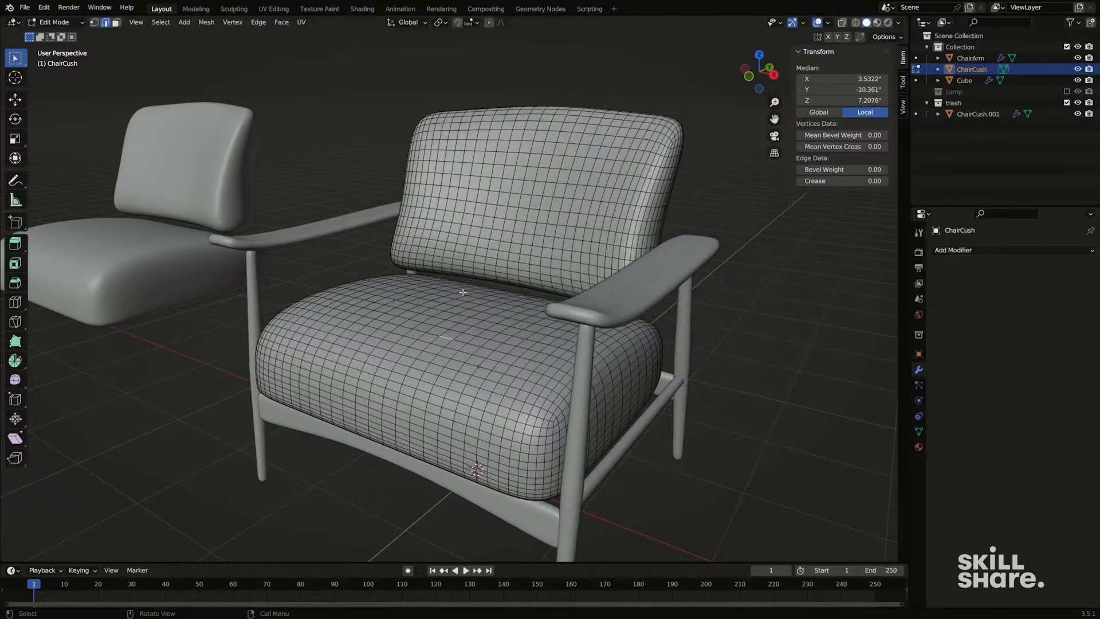
key("g")
right_click(383, 274)
Step: Select only the edge loops around the upper and lower rims of the seat cushion and the front and rear rims of the back cushion
key("alt+a")
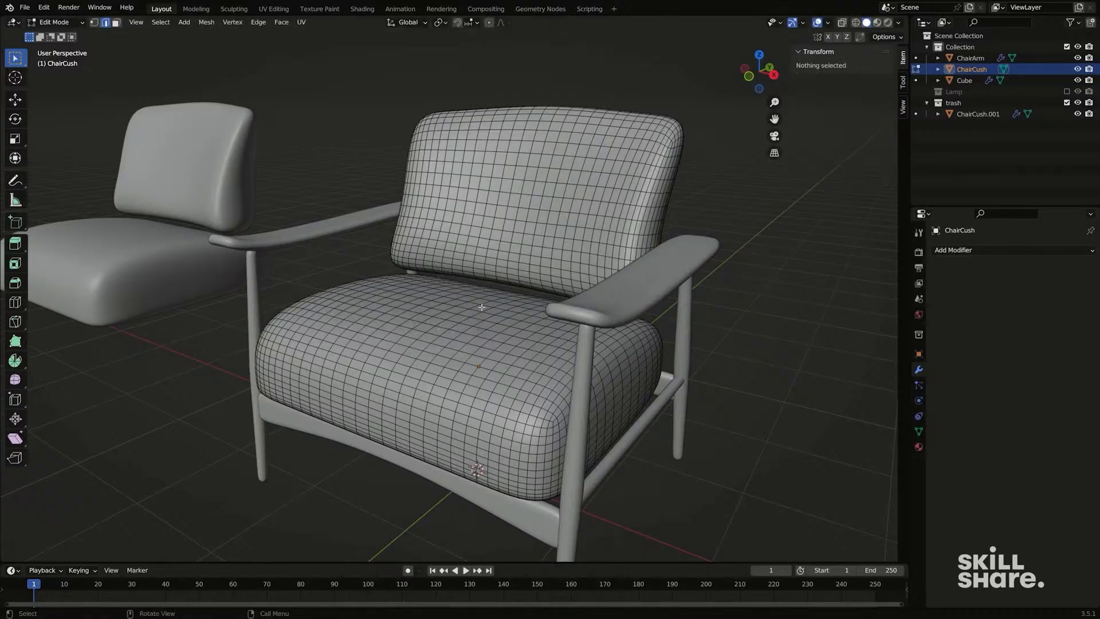
middle_click_drag(443, 307, 527, 362)
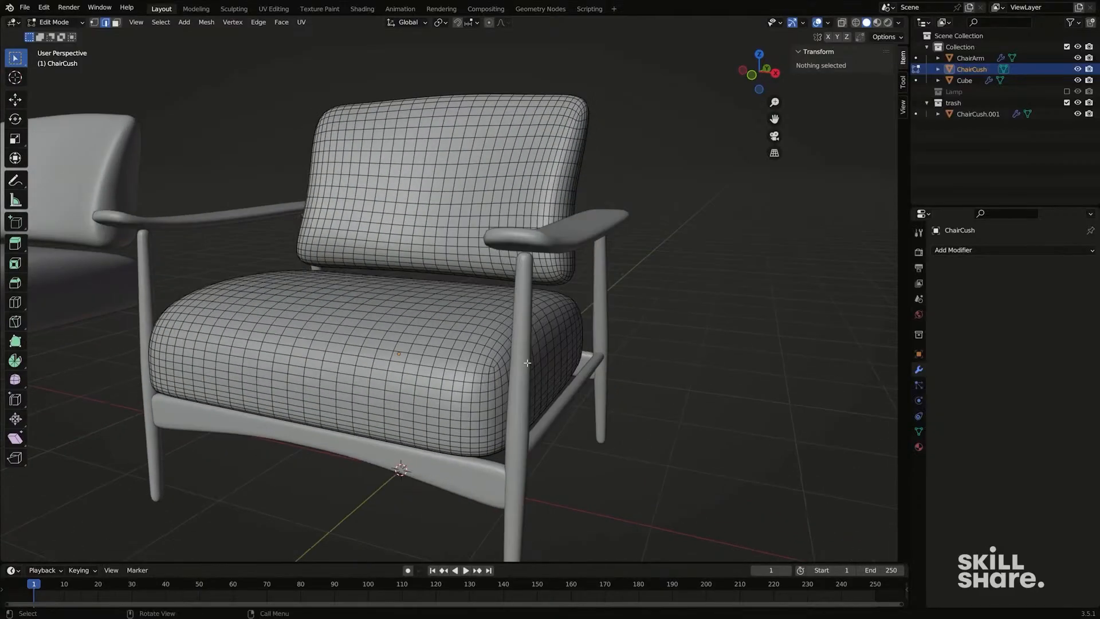
left_click(460, 371, "alt")
middle_click_drag(460, 371, 463, 413)
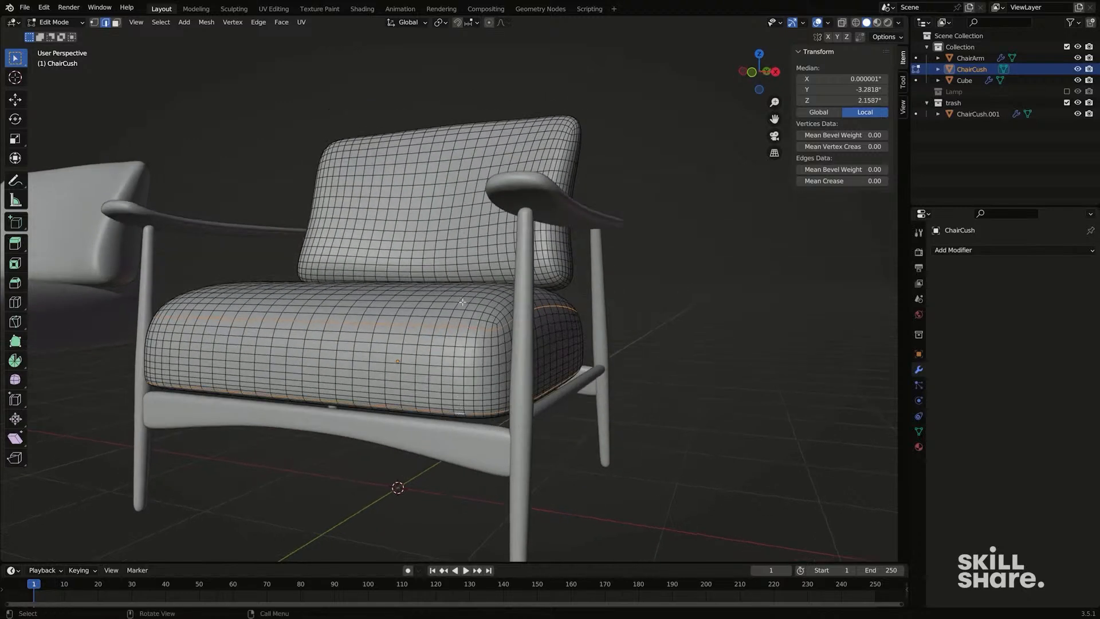
middle_click_drag(462, 302, 443, 313)
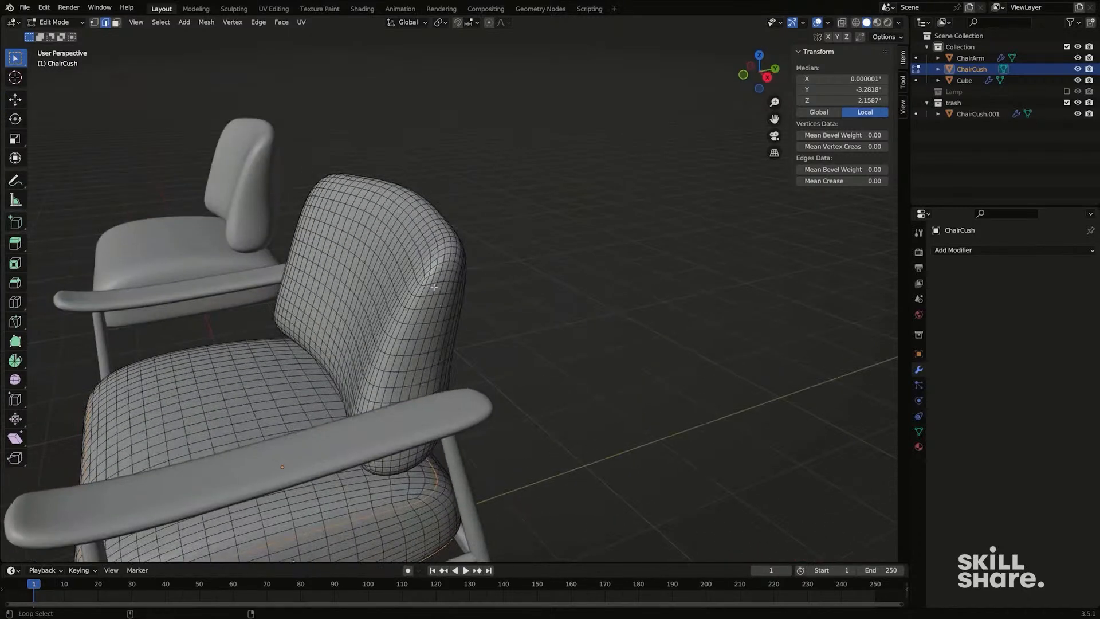
left_click(432, 288, "alt+shift")
middle_click_drag(461, 291, 461, 323)
left_click(330, 316, "alt+shift")
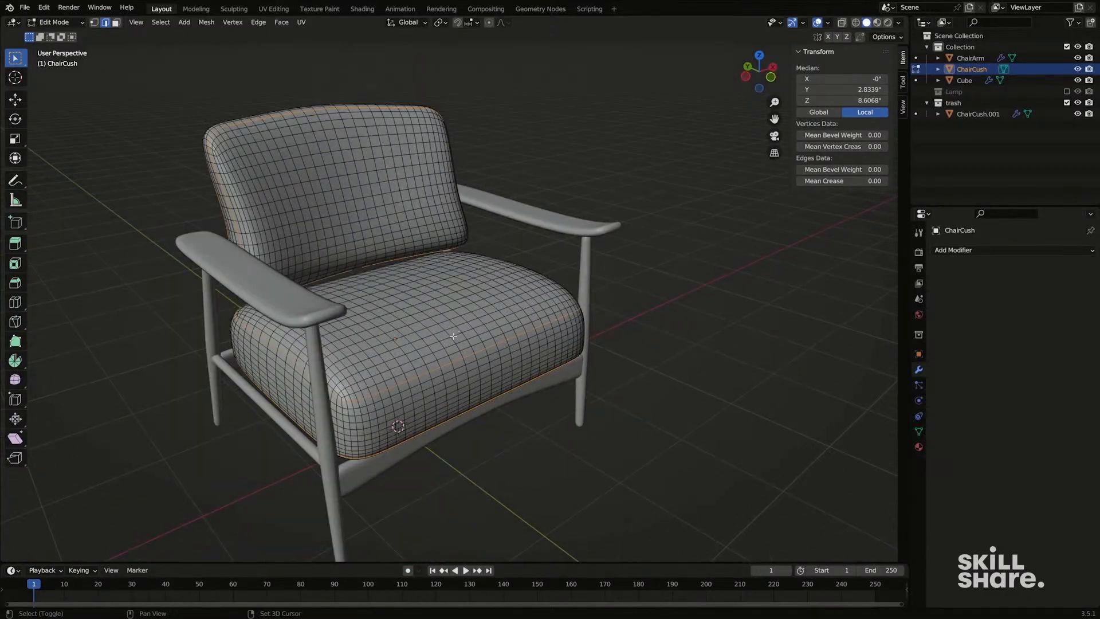
Step: Duplicate the selected cushion edge loops in place and separate them into their own object
key("shift+d")
right_click(550, 221)
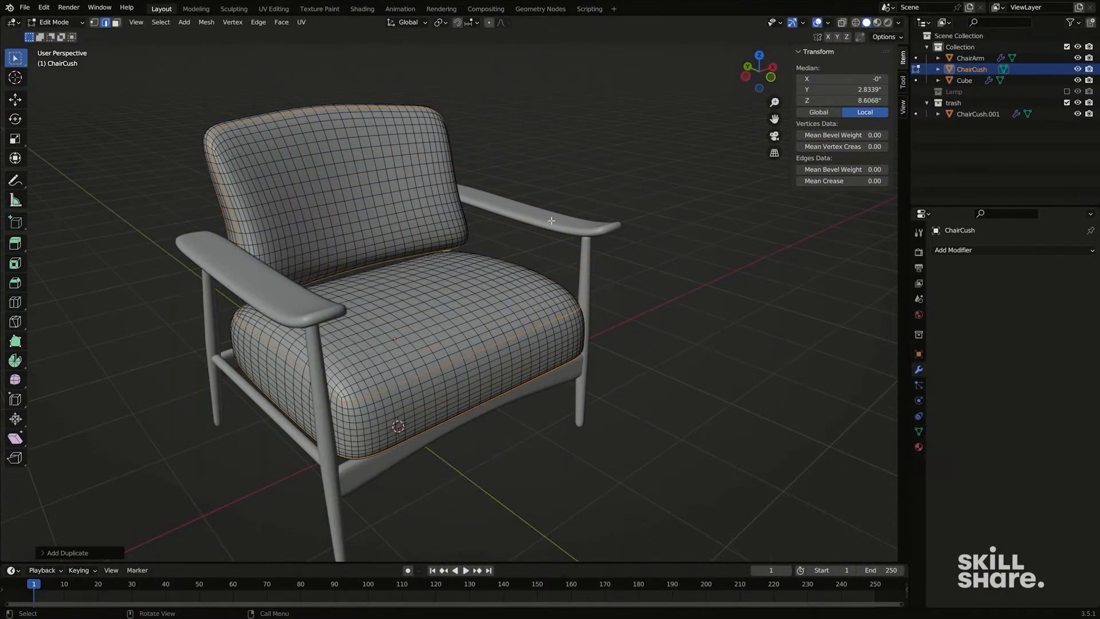
key("p")
left_click(550, 225)
key("Tab")
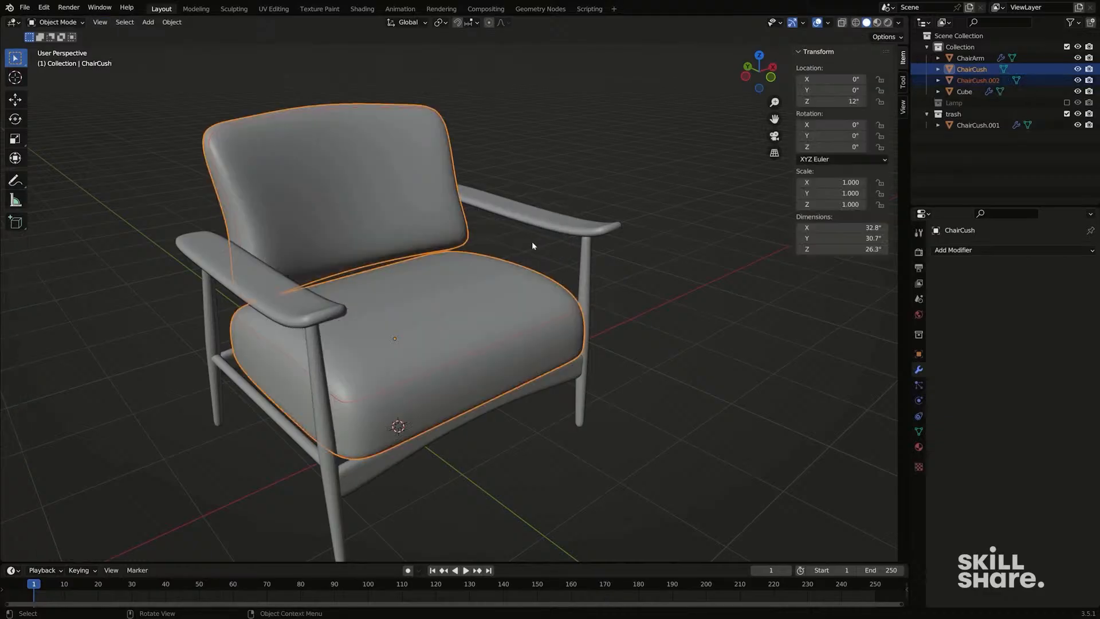
Step: Add a Skin modifier to the separated edge-loop object
left_click(561, 322)
left_click(945, 249)
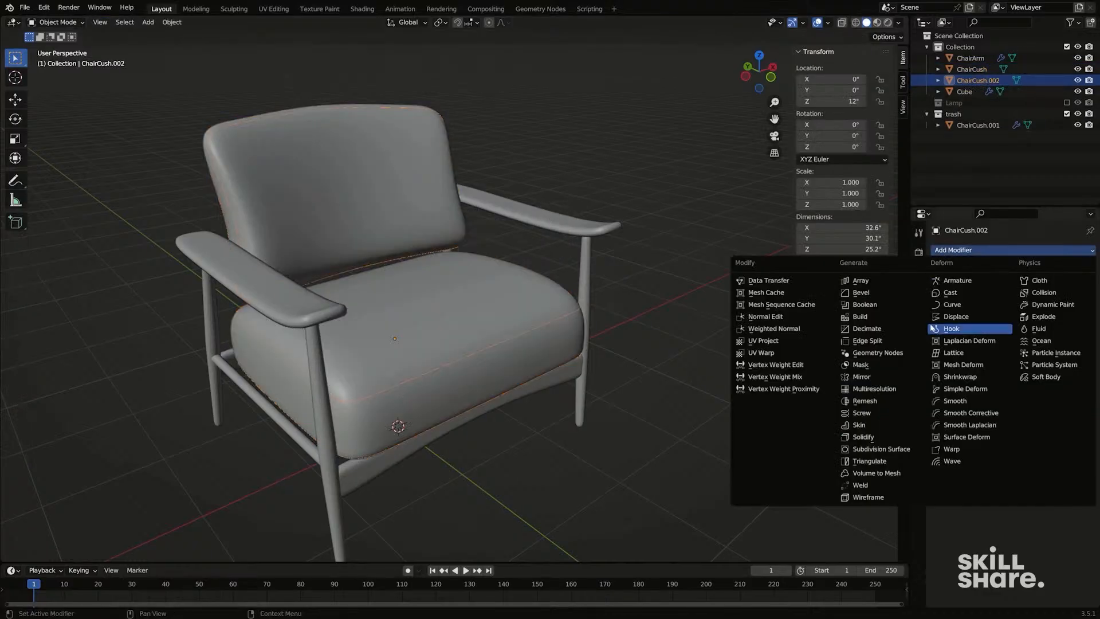
left_click(873, 426)
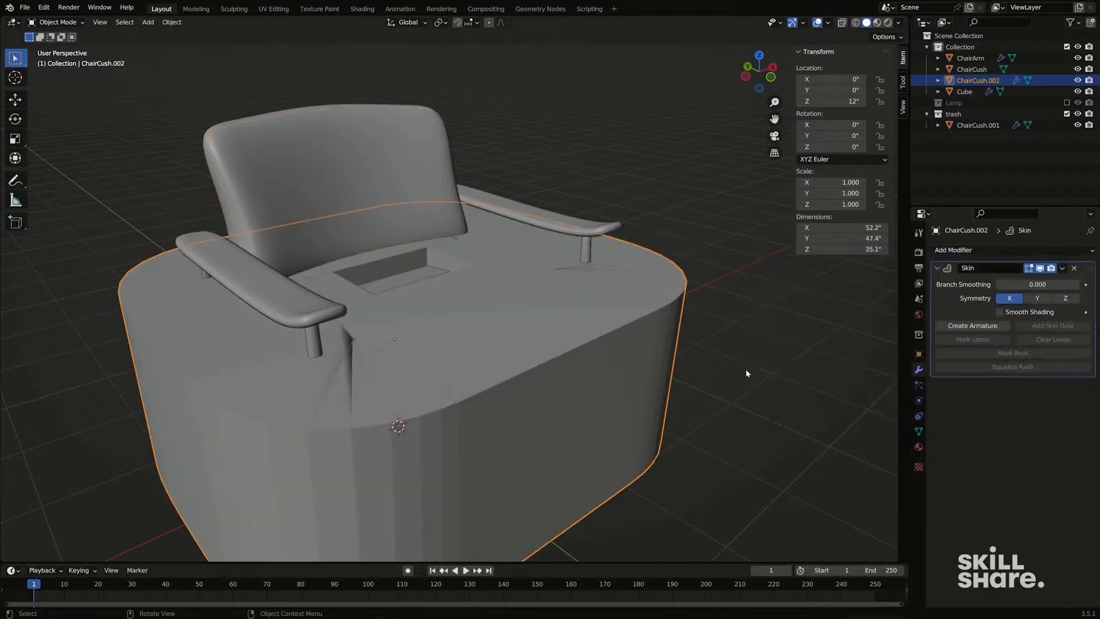
Step: Shrink the skin around all the separated loops to a mean radius of about 0.007
key("Tab")
key("ctrl+a")
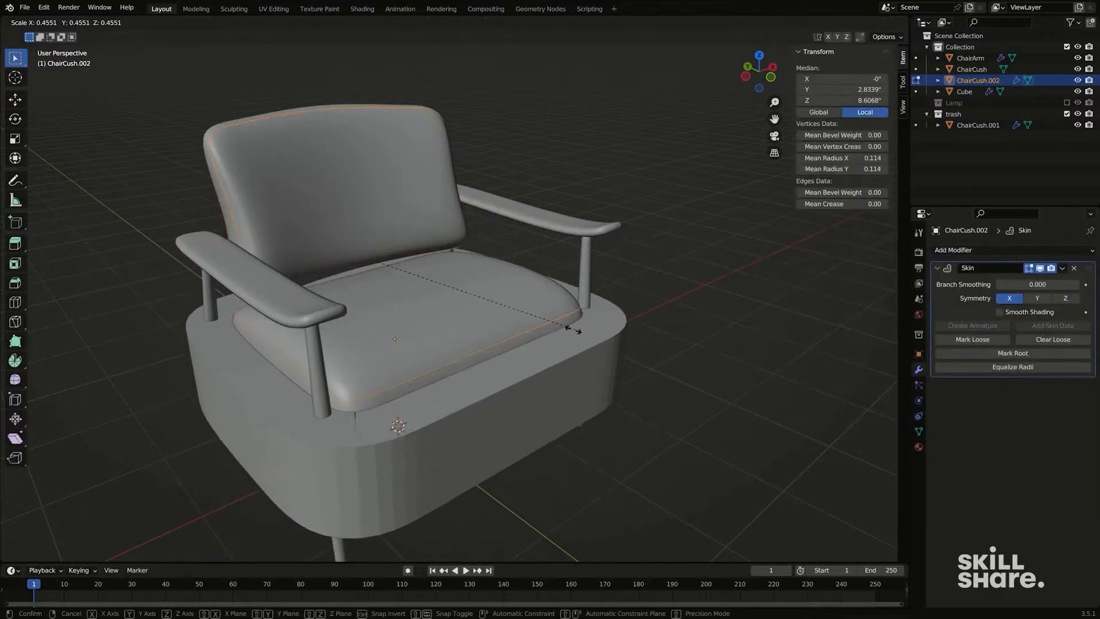
left_click(413, 306)
key("ctrl+a")
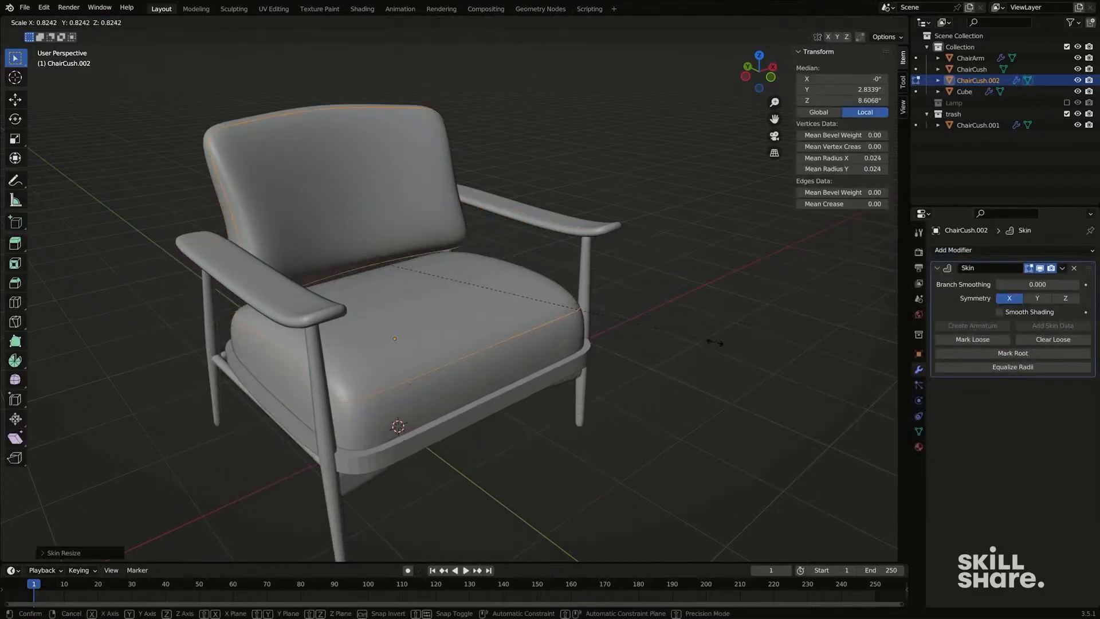
left_click(500, 318)
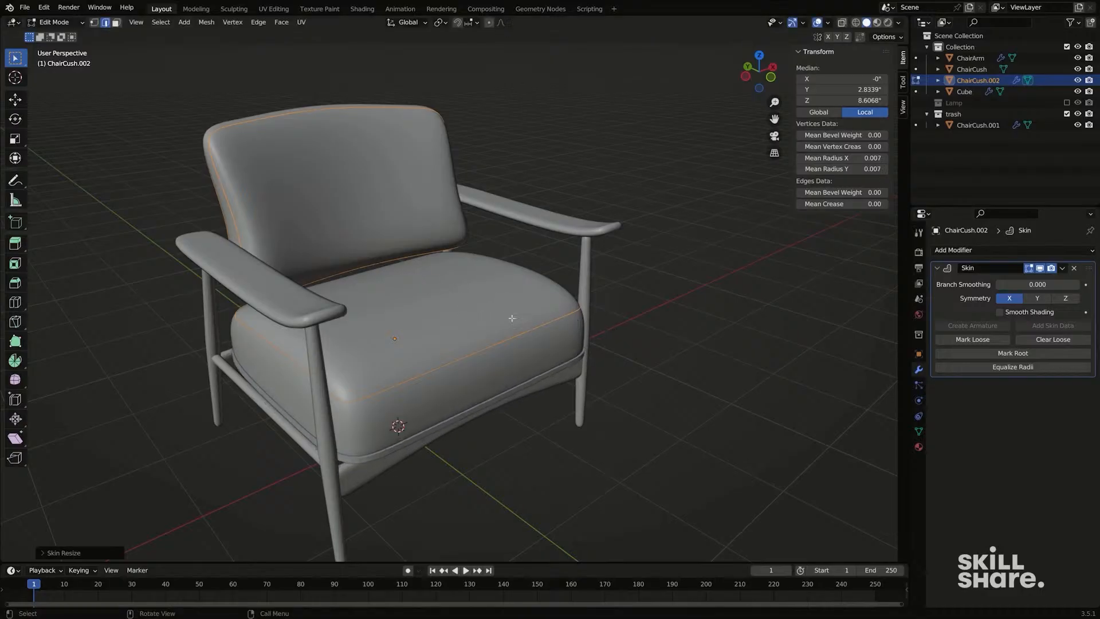
Step: Mark the selected loops as skin roots and shrink their skin radius to about 0.002 to form thin piping
left_click(1012, 353)
key("ctrl+a")
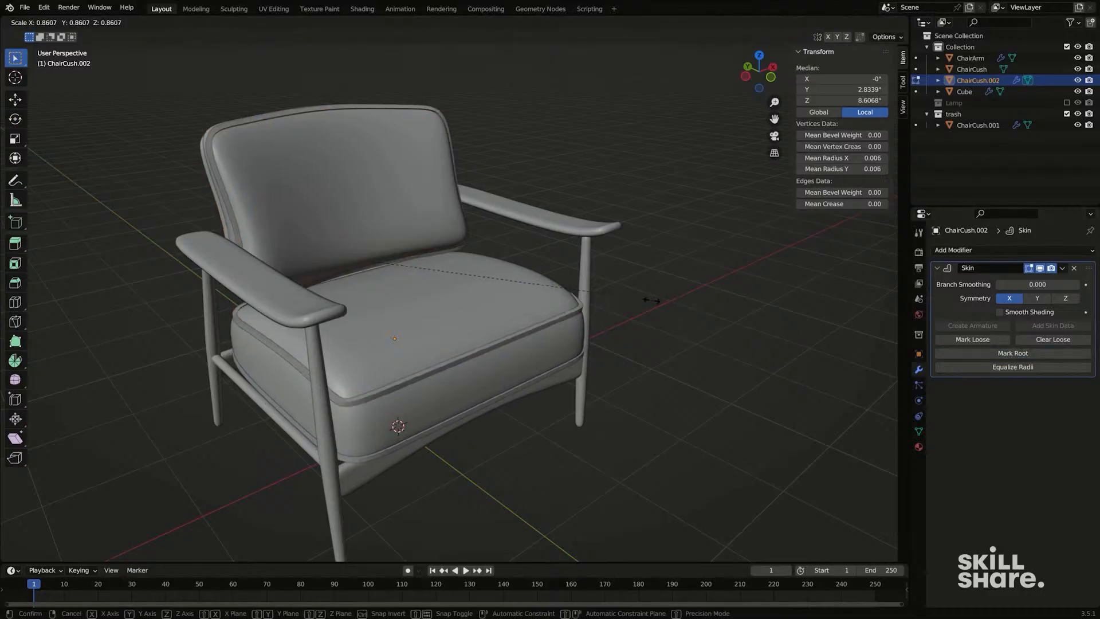
left_click(480, 294)
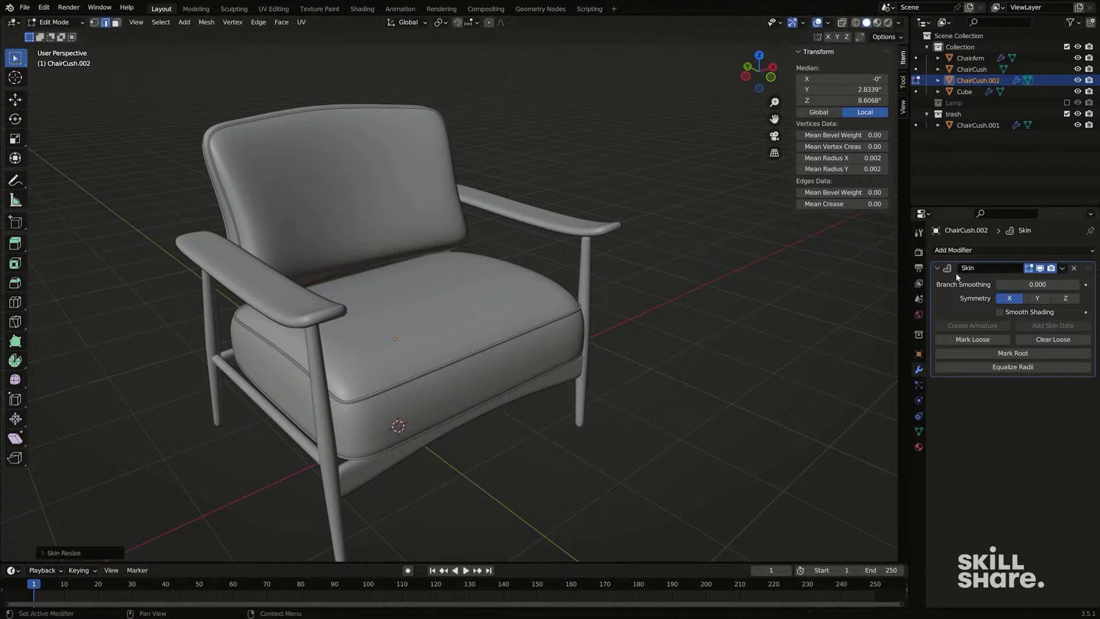
Step: Add a Subdivision Surface modifier to the piping and enable Smooth Shading in its Skin modifier
left_click(974, 250)
left_click(854, 440)
key("Tab")
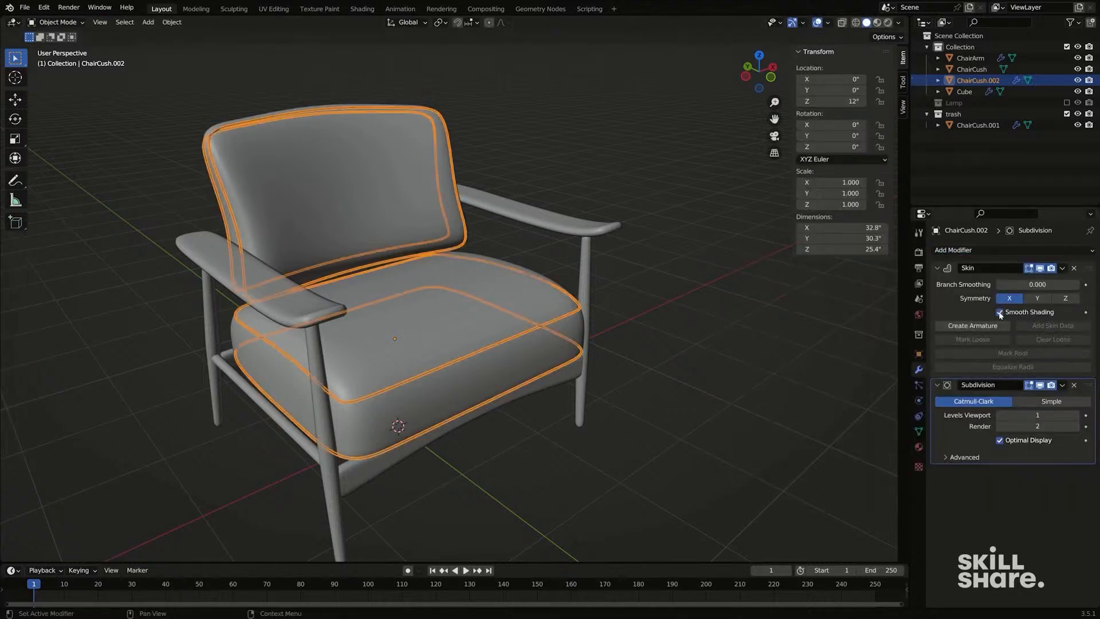
left_click(616, 343)
Step: Inspect the cushion piping and the whole chair from the front and both sides, leaving nothing selected
middle_click_drag(616, 343, 516, 318)
scroll(438, 325, "down", 2)
left_click(427, 318)
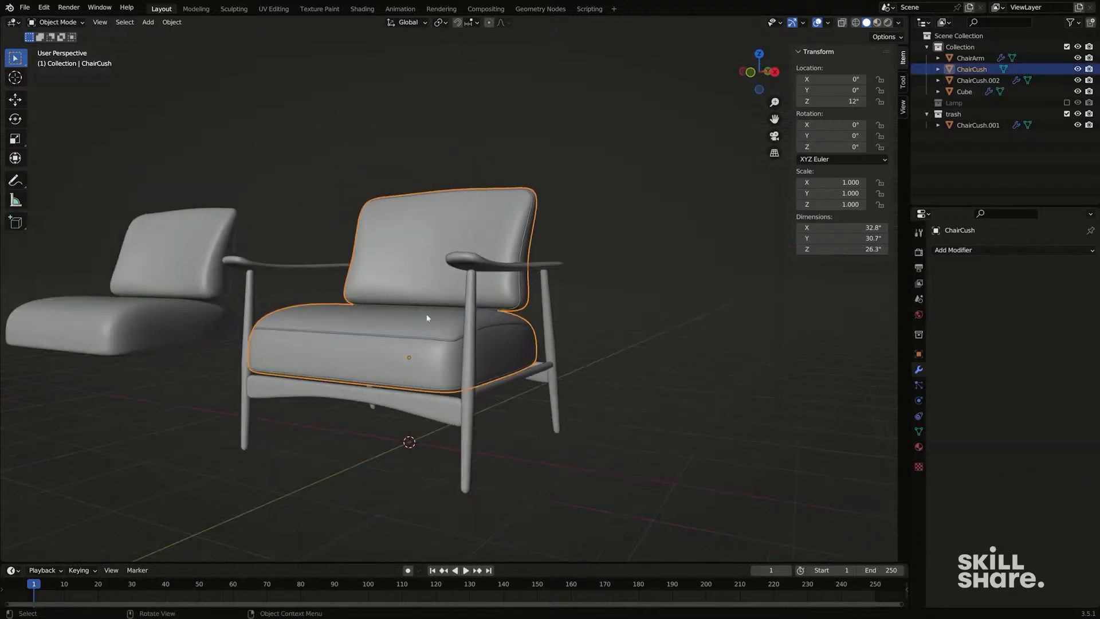
middle_click_drag(427, 318, 544, 321)
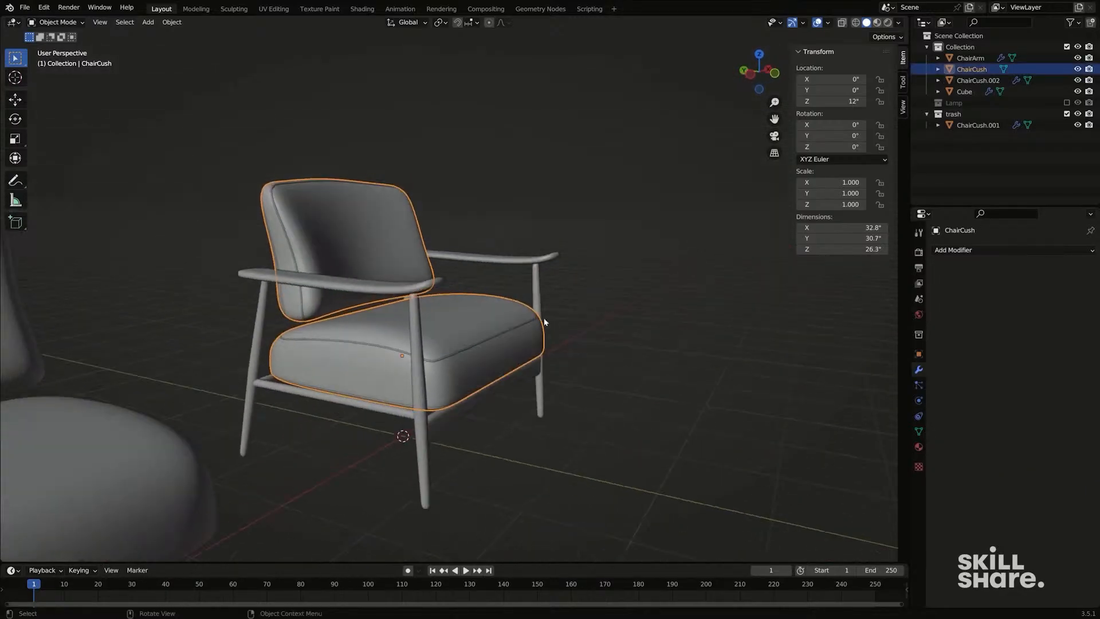
mouse_move(457, 328)
middle_mouse_down()
mouse_move(495, 310)
mouse_move(318, 336)
mouse_move(427, 353)
mouse_move(446, 314)
mouse_move(618, 313)
mouse_move(299, 317)
mouse_move(459, 341)
middle_mouse_up()
left_click(428, 352)
left_click(445, 294)
key("alt+a")
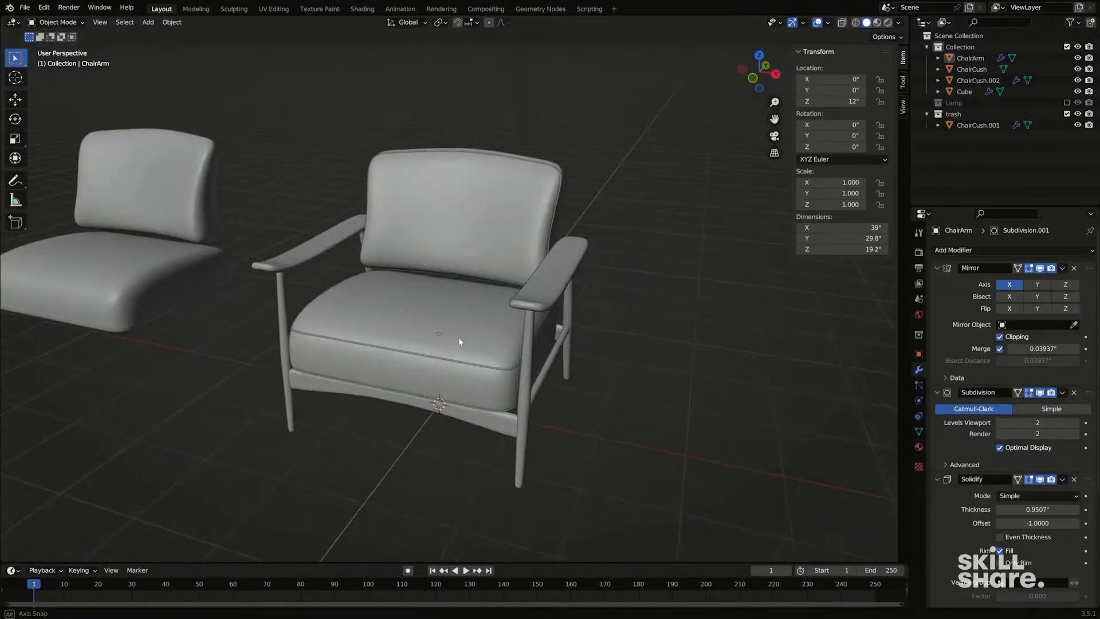
middle_click_drag(178, 319, 434, 347, "shift")
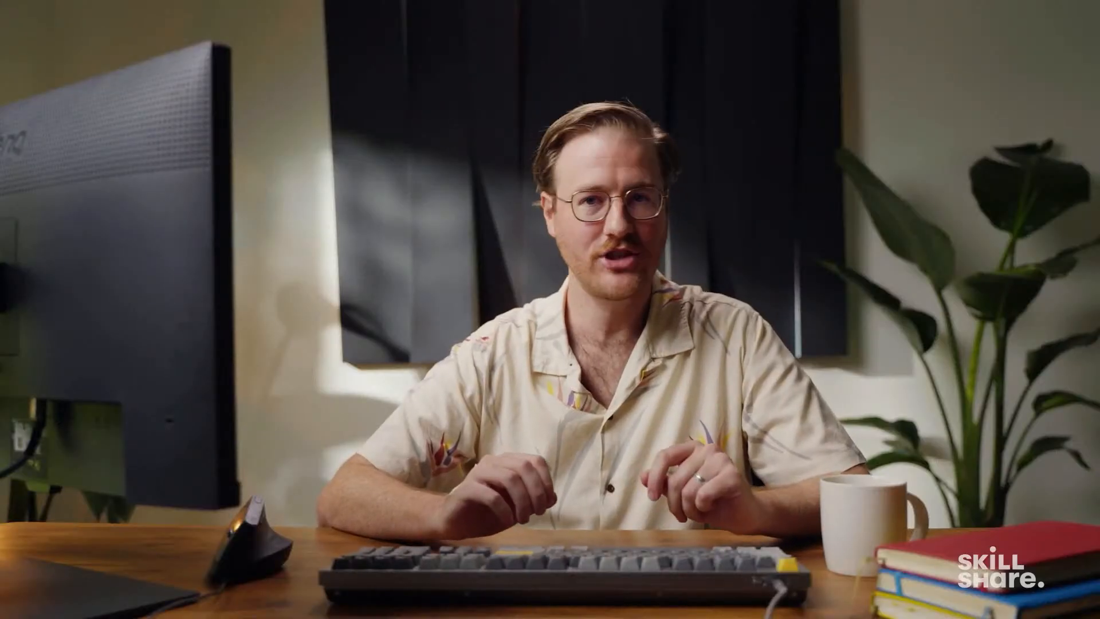